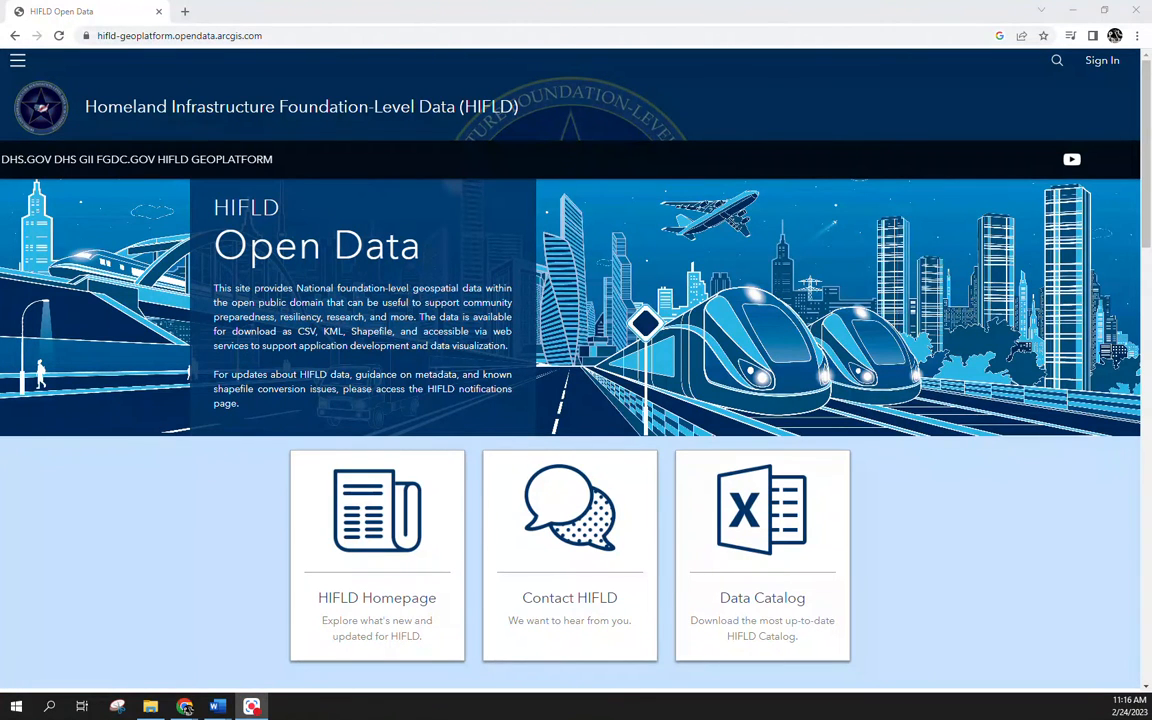
Open the US State Boundaries dataset from the Boundaries category of HIFLD Open Data
{"action": "scroll", "coordinate": [205, 313], "scroll_direction": "down", "scroll_amount": 5}
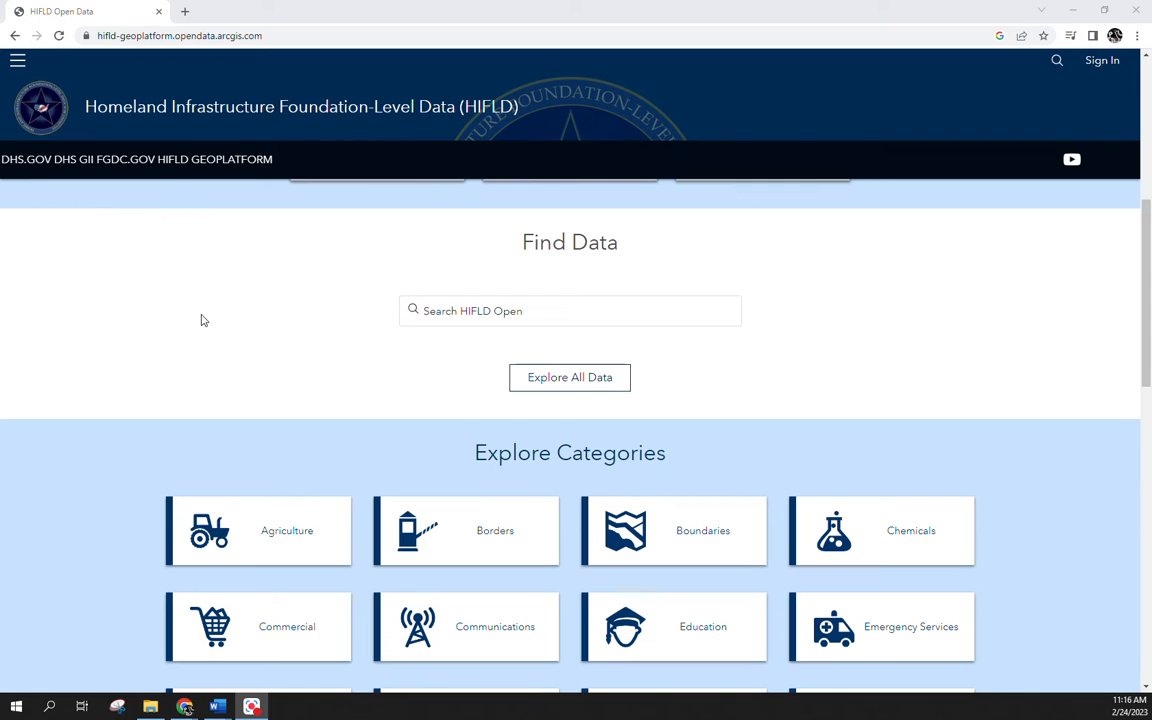
{"action": "scroll", "coordinate": [201, 320], "scroll_direction": "down", "scroll_amount": 2}
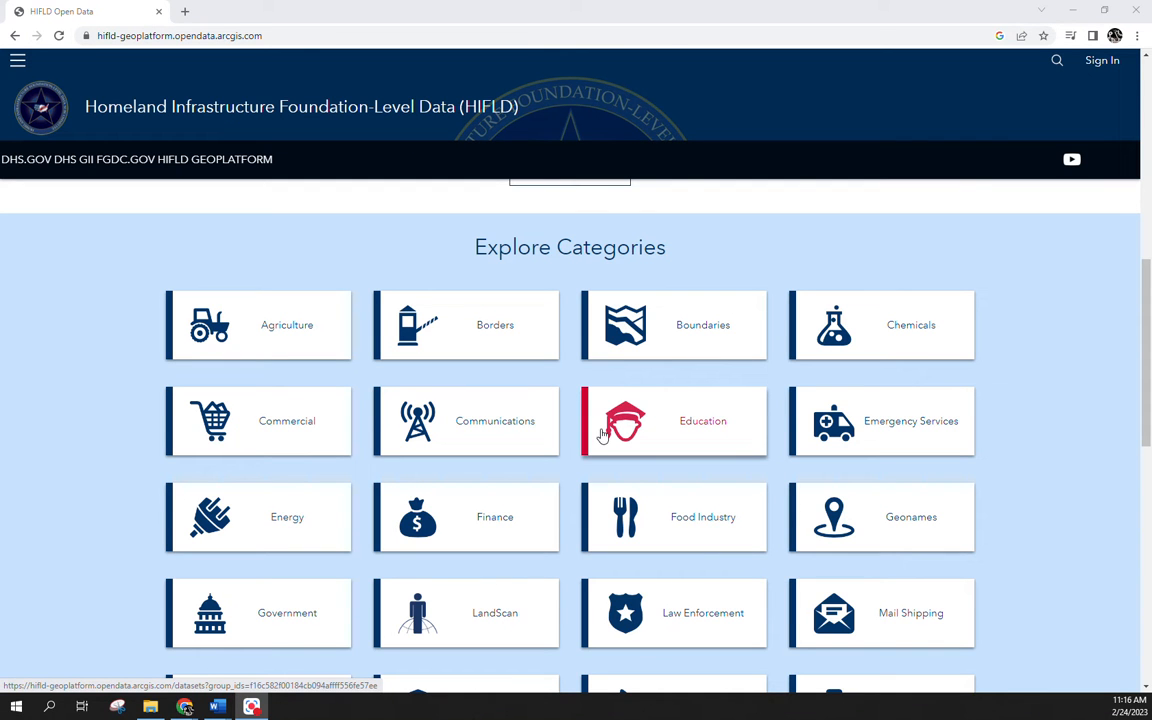
{"action": "left_click", "coordinate": [659, 357]}
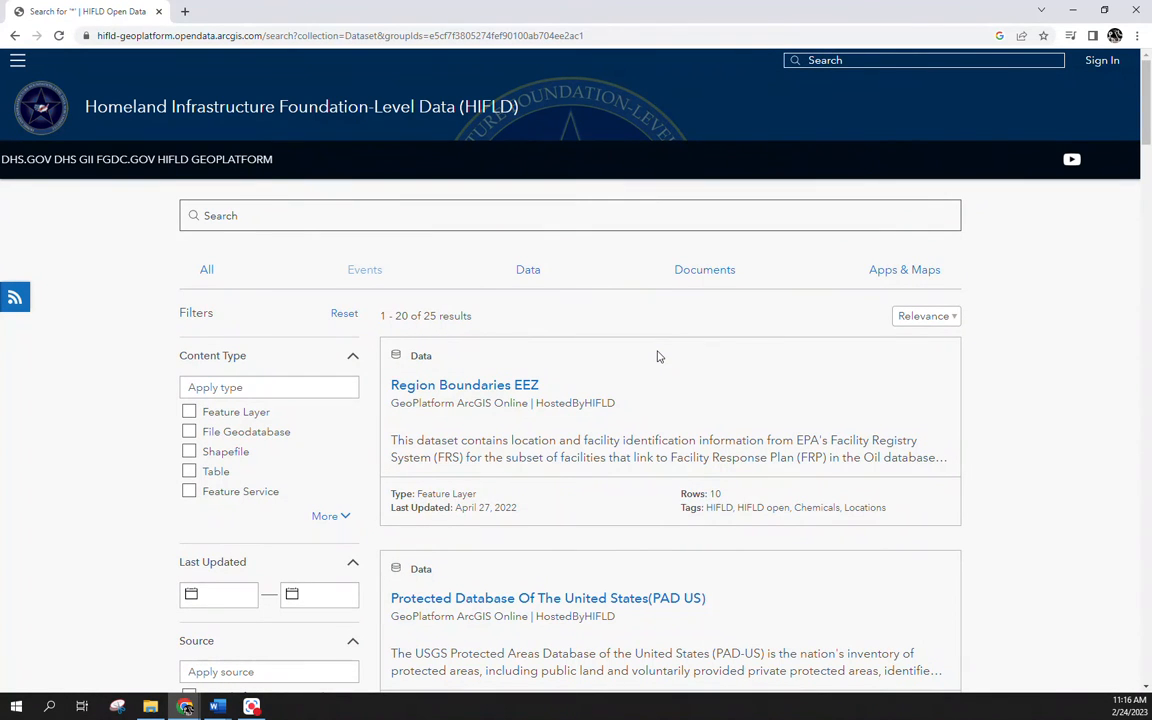
{"action": "scroll", "coordinate": [657, 356], "scroll_direction": "down", "scroll_amount": 5}
{"action": "scroll", "coordinate": [568, 448], "scroll_direction": "down", "scroll_amount": 4}
{"action": "scroll", "coordinate": [491, 481], "scroll_direction": "down", "scroll_amount": 1}
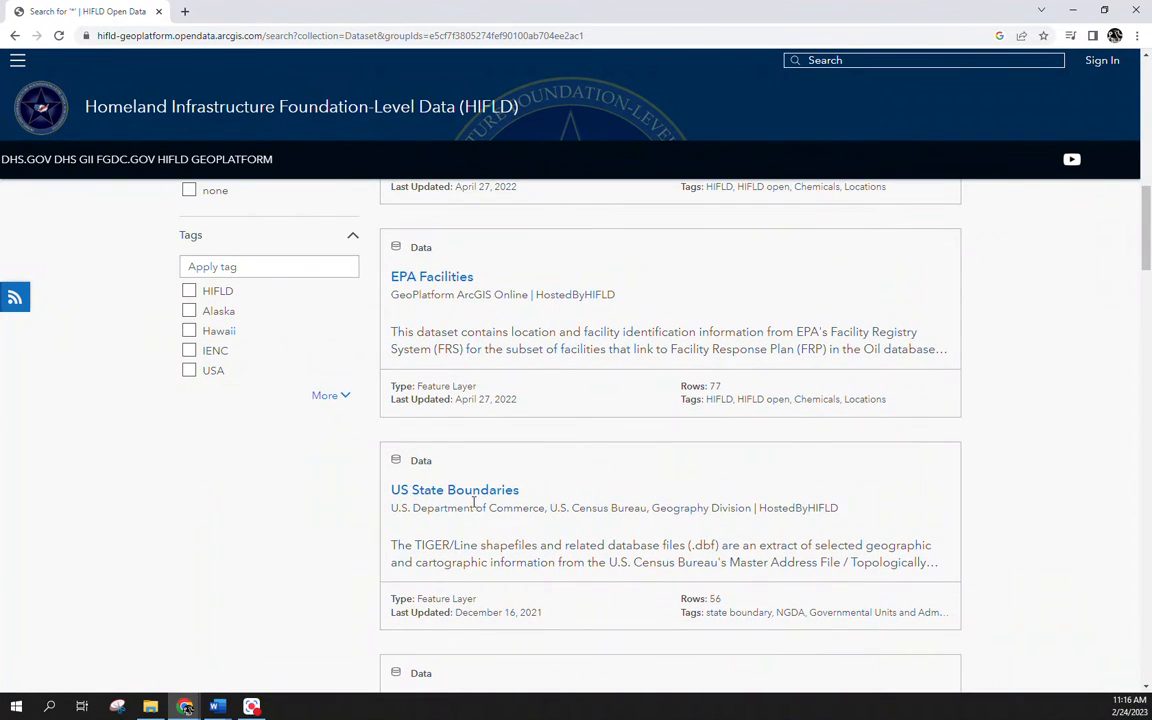
{"action": "left_click", "coordinate": [470, 492]}
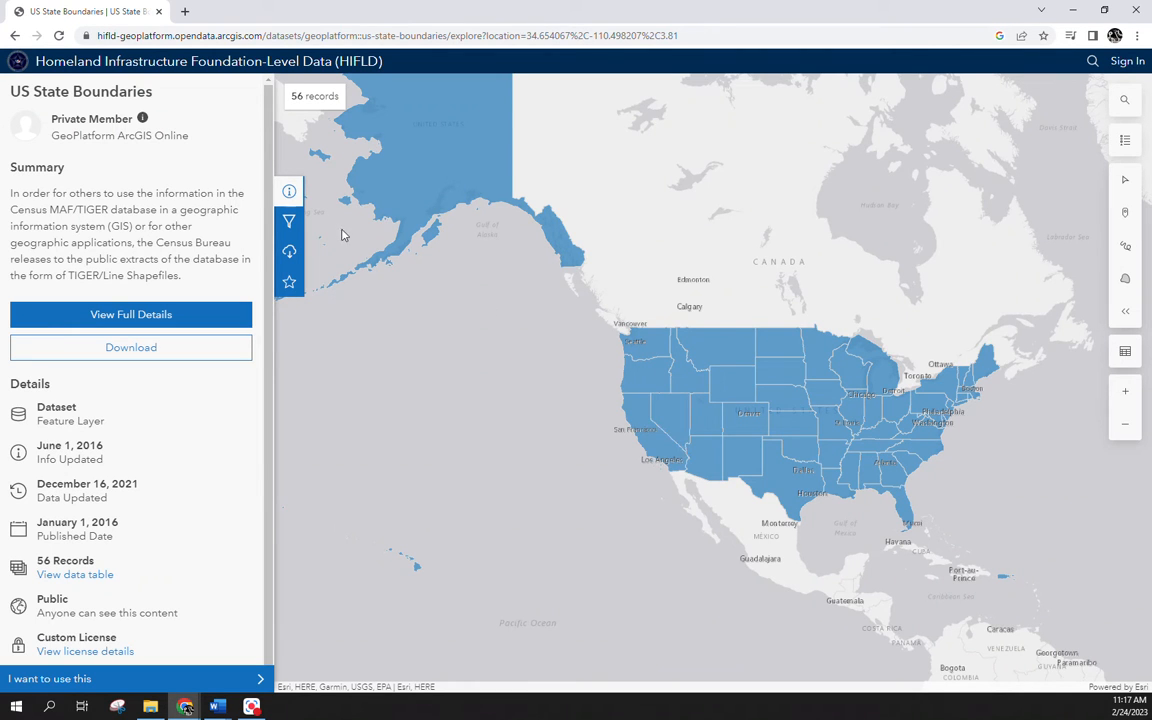
Start the shapefile download of US State Boundaries and browse to the Spatial folder inside Desktop > Courses as the save location
{"action": "left_click", "coordinate": [289, 251]}
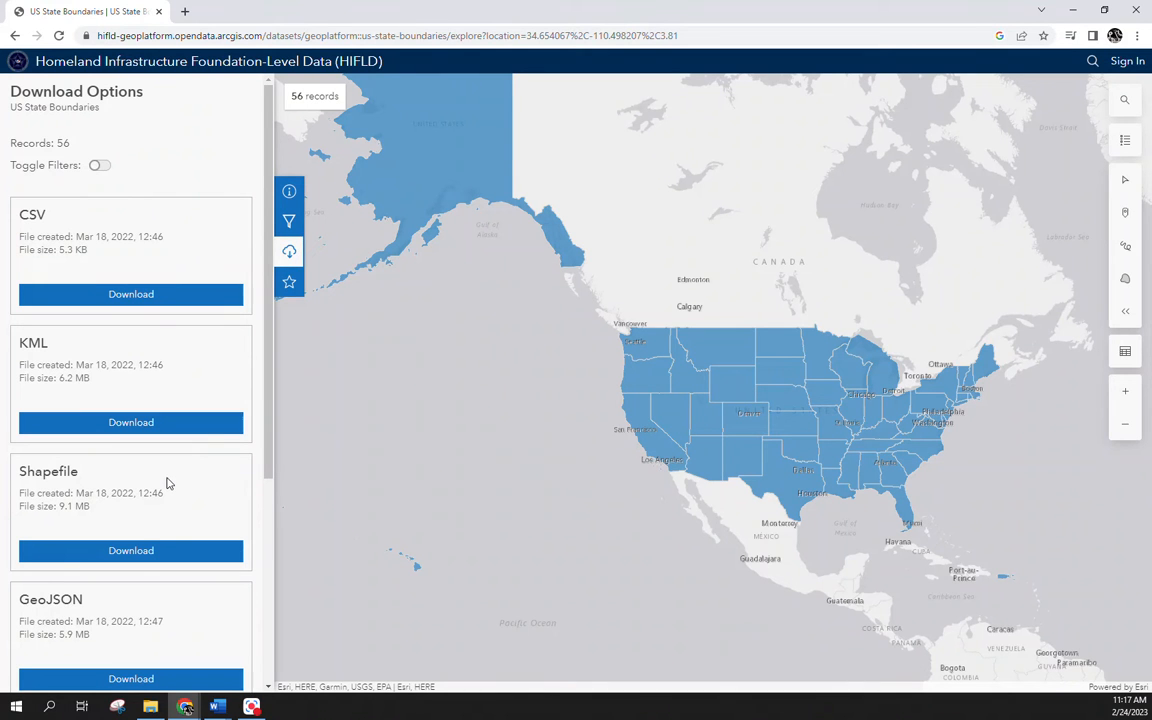
{"action": "left_click", "coordinate": [143, 551]}
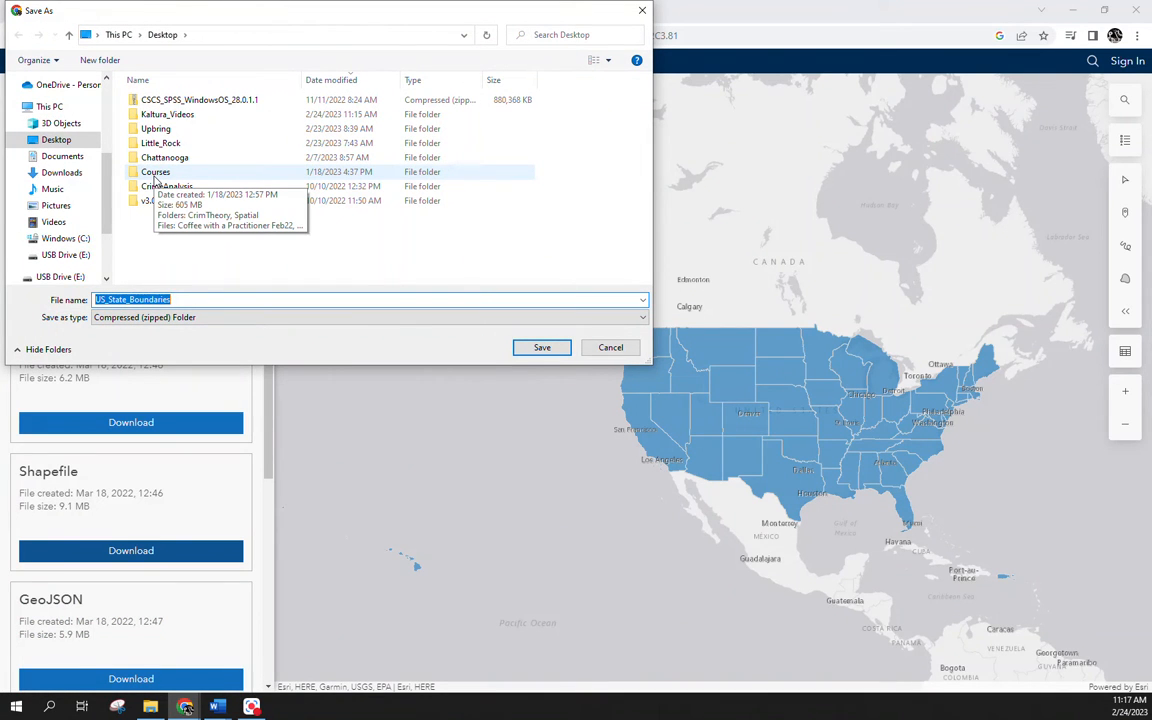
{"action": "double_click", "coordinate": [154, 176]}
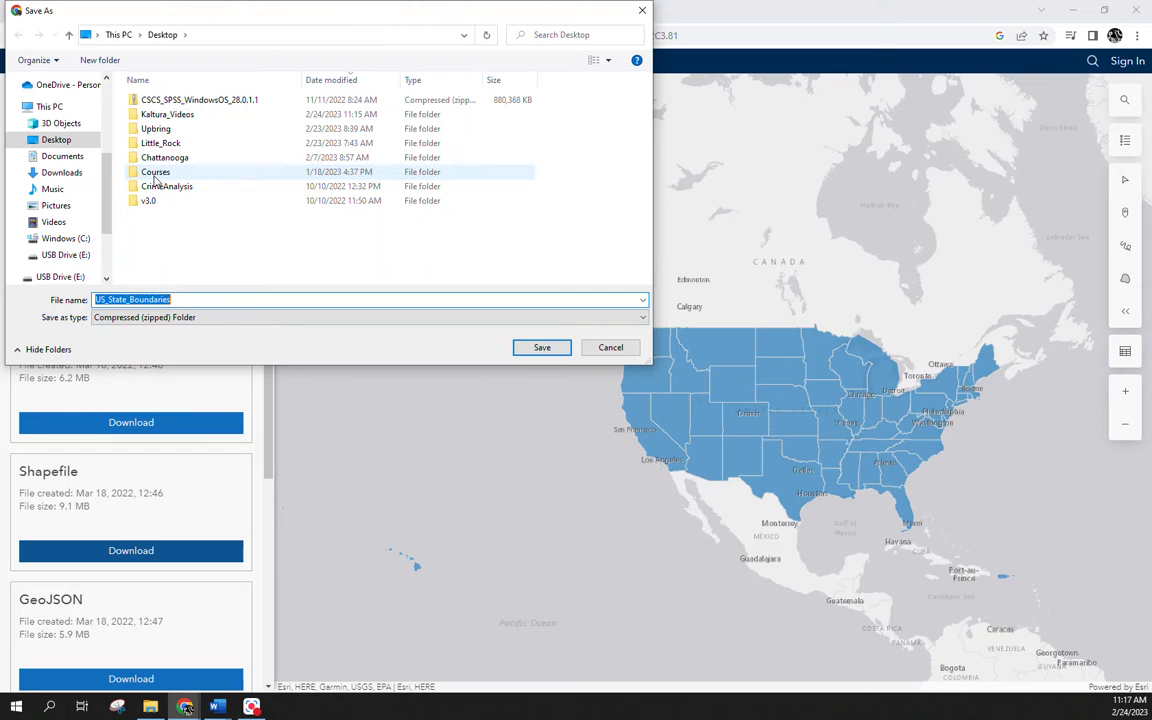
{"action": "double_click", "coordinate": [153, 115]}
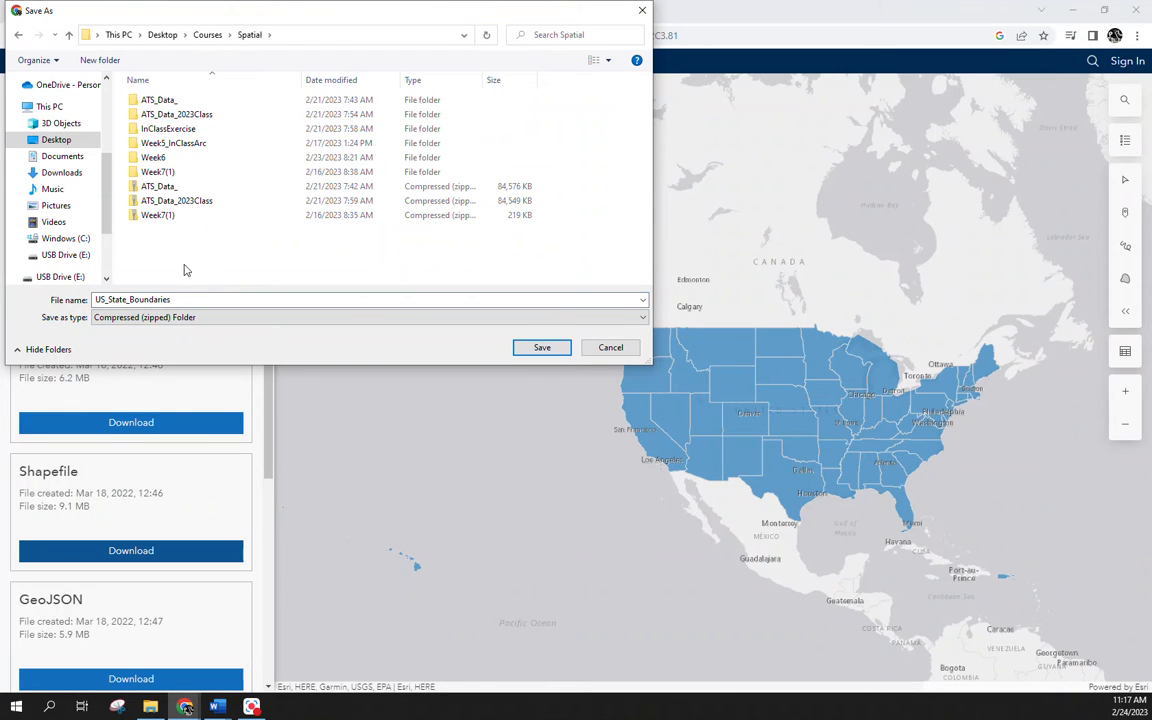
{"action": "double_click", "coordinate": [154, 158]}
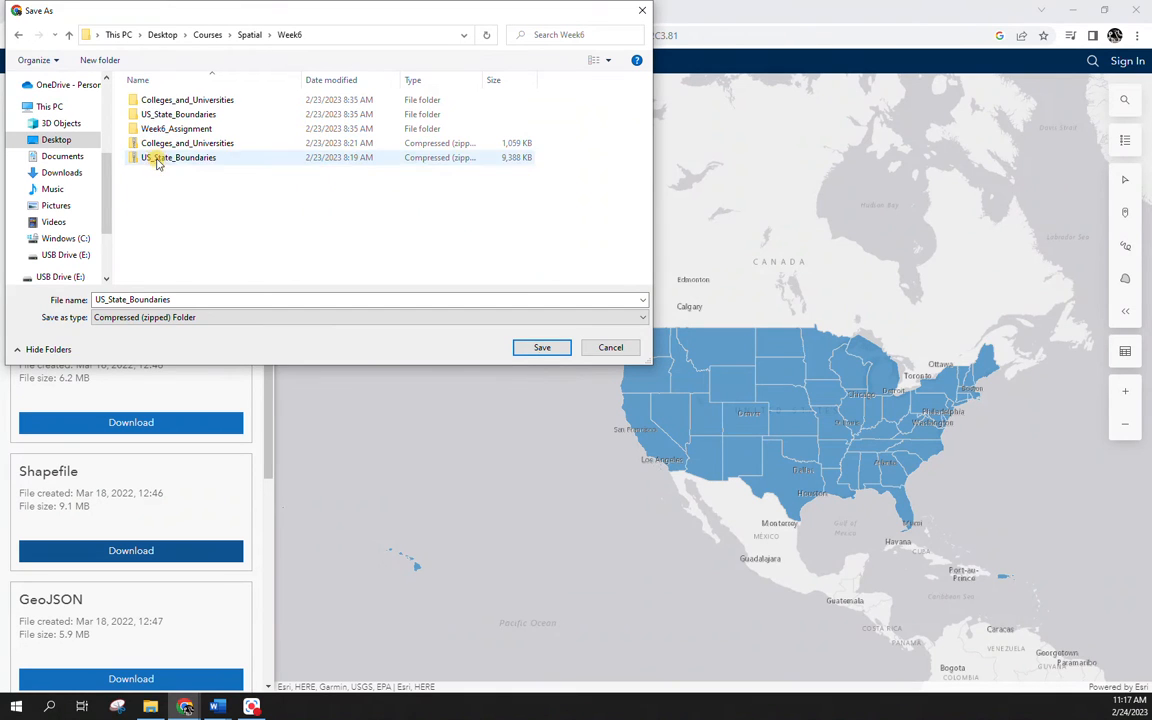
{"action": "right_click", "coordinate": [180, 199]}
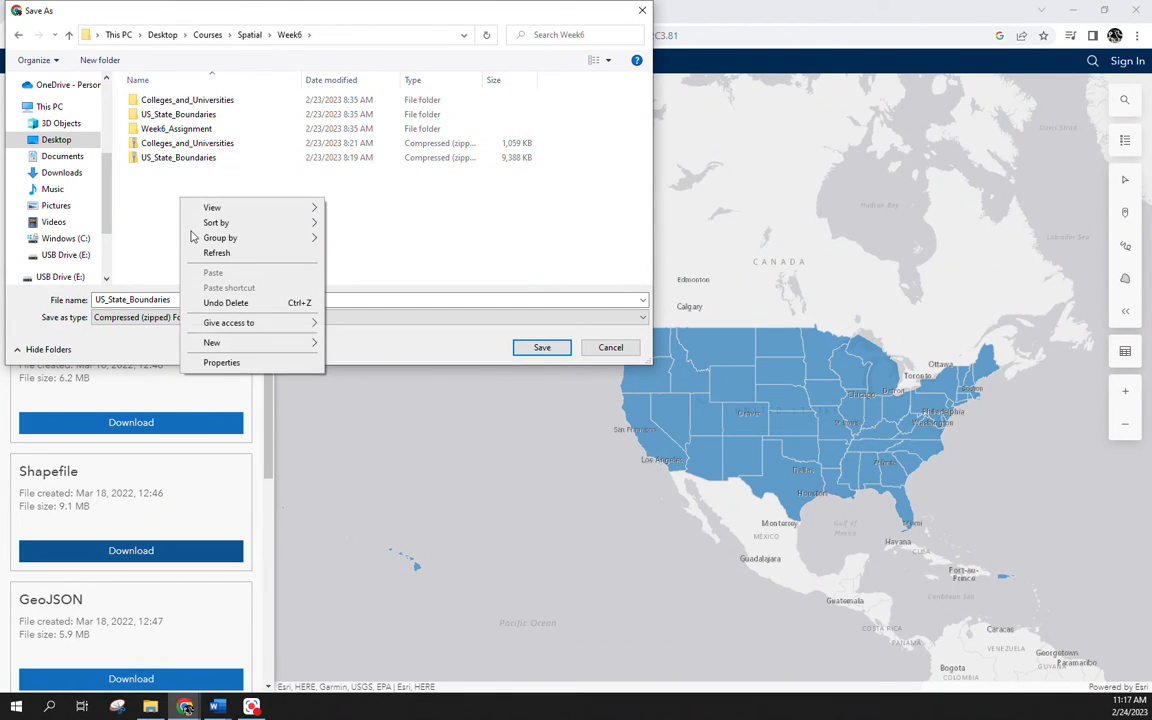
{"action": "mouse_move", "coordinate": [220, 326]}
{"action": "left_click", "coordinate": [18, 34]}
Create a folder named Week6_Assignment inside Spatial and save the US_State_Boundaries zip file in it
{"action": "right_click", "coordinate": [191, 246]}
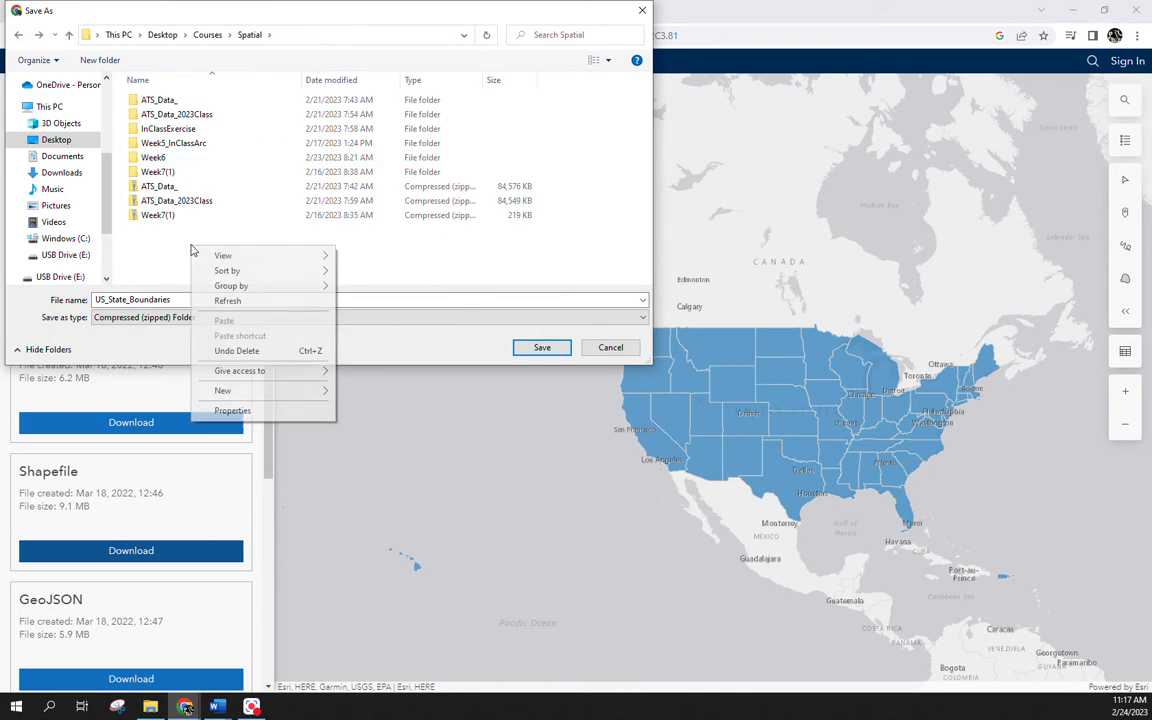
{"action": "mouse_move", "coordinate": [290, 390]}
{"action": "left_click", "coordinate": [405, 393]}
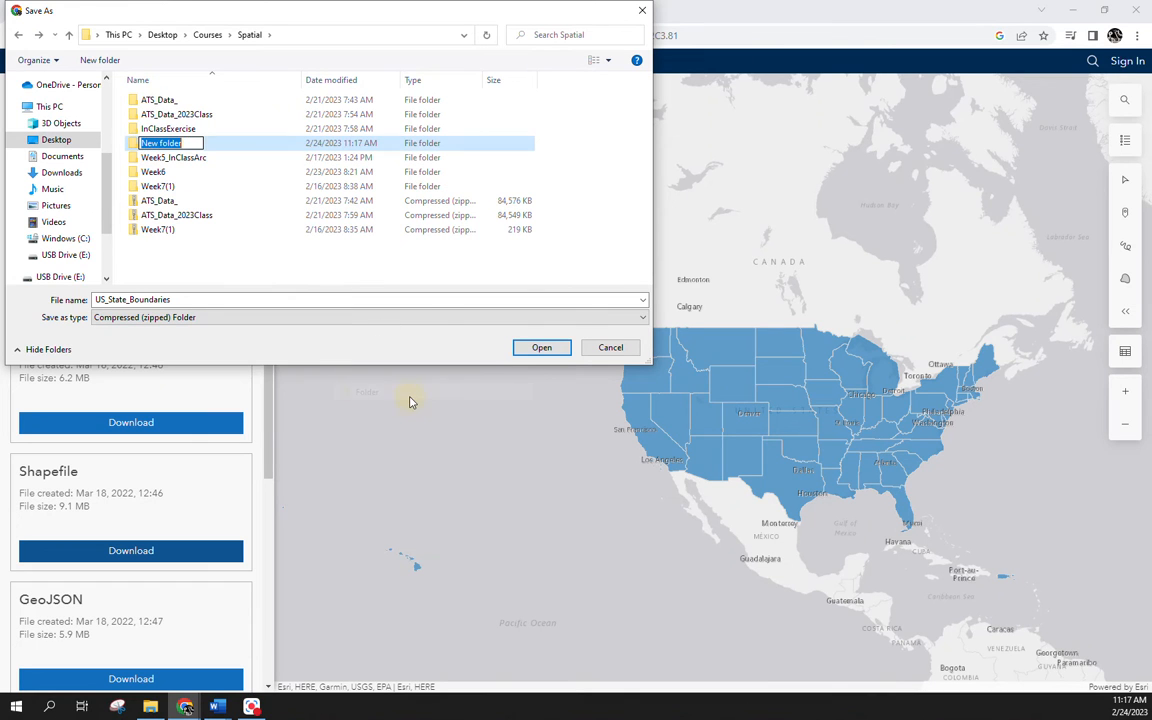
{"action": "type", "text": "Week8"}
{"action": "type", "text": "_Assignmen"}
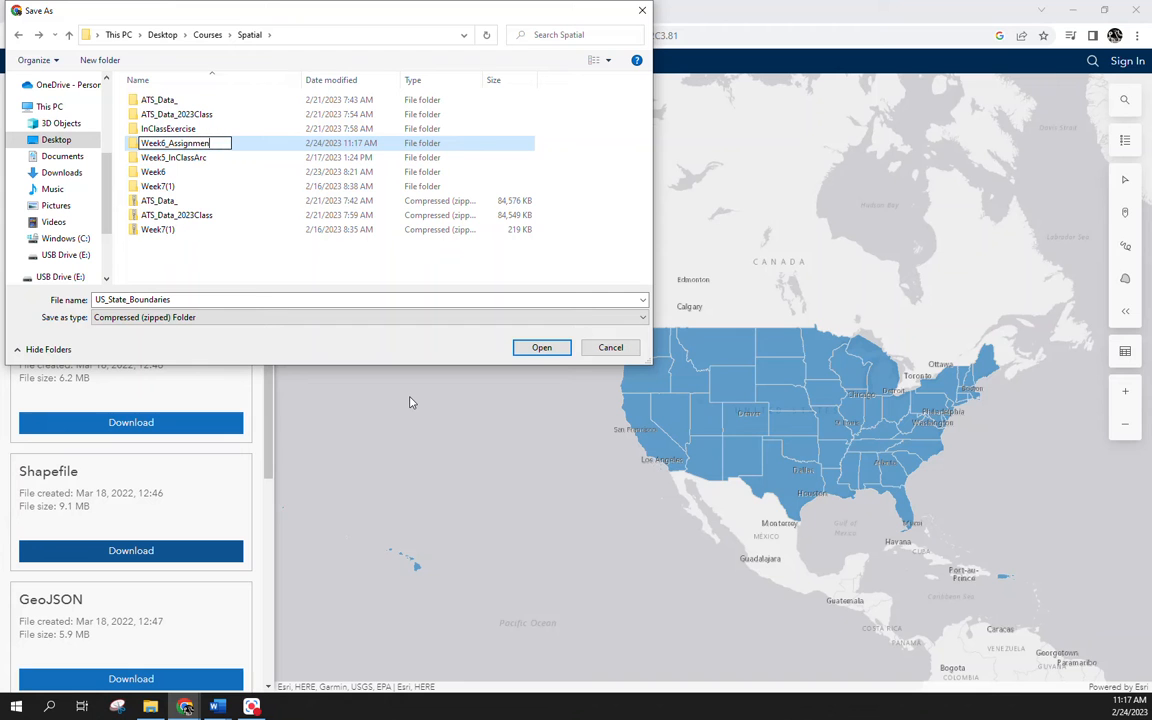
{"action": "key", "text": "Return"}
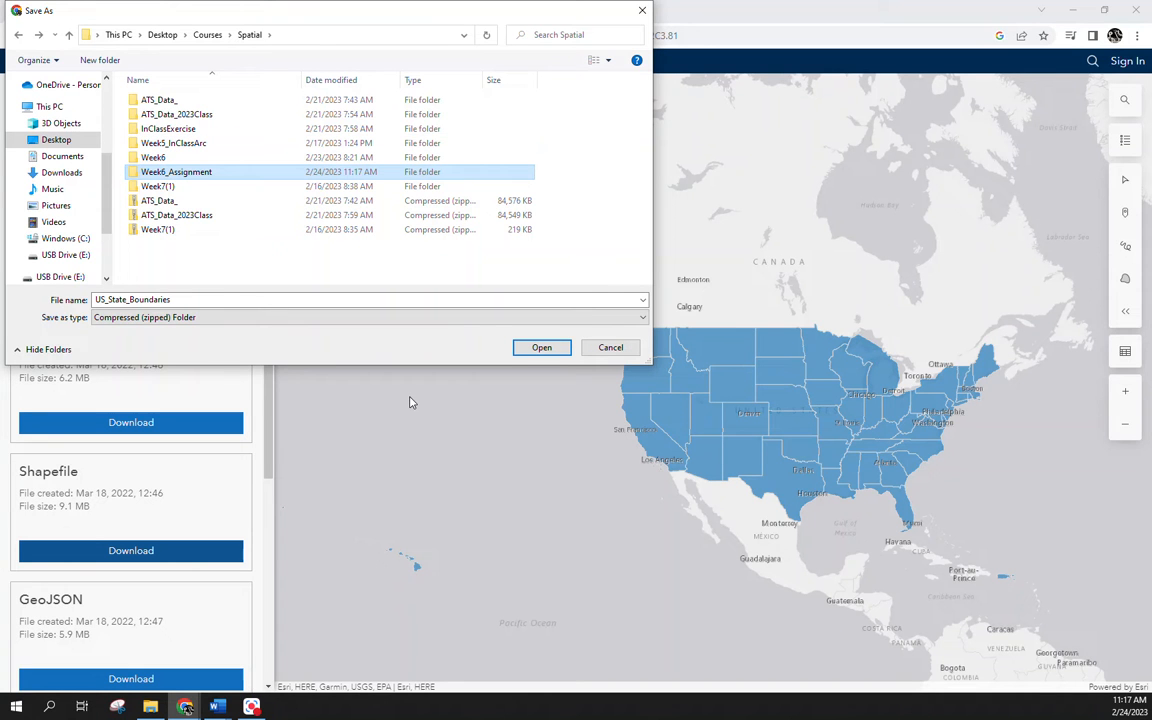
{"action": "double_click", "coordinate": [203, 174]}
{"action": "left_click", "coordinate": [548, 349]}
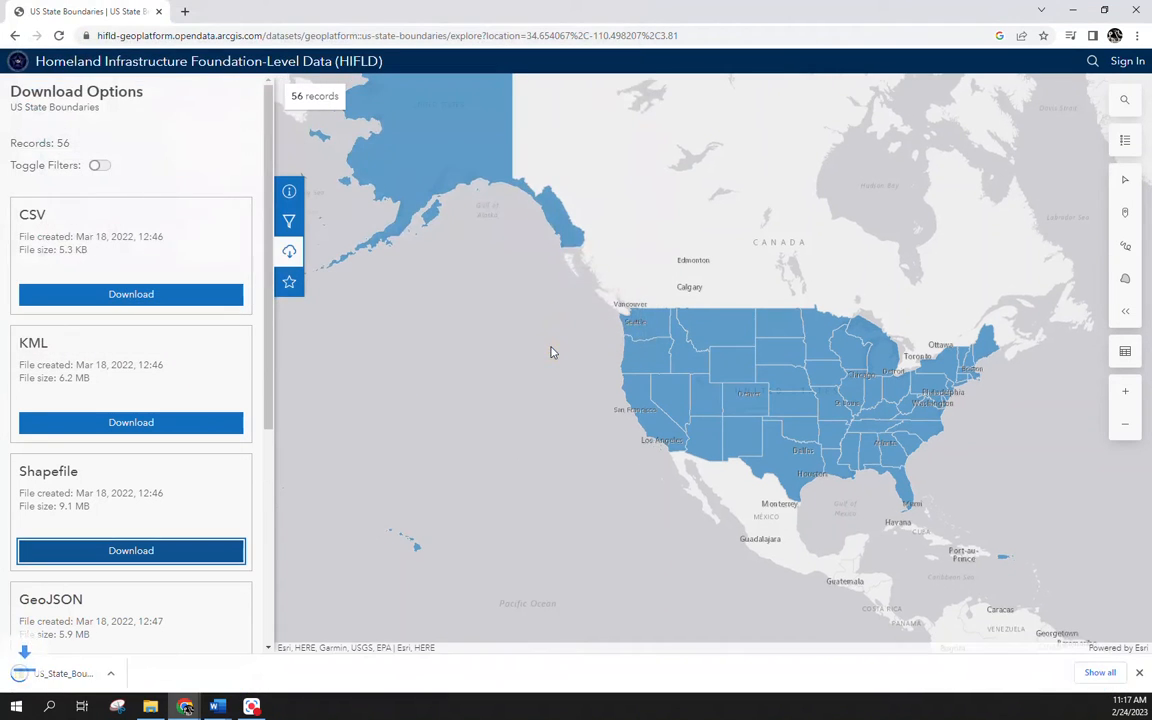
Return to the HIFLD Open Data homepage and open the Law Enforcement category
{"action": "right_click", "coordinate": [105, 68]}
{"action": "left_click", "coordinate": [92, 60]}
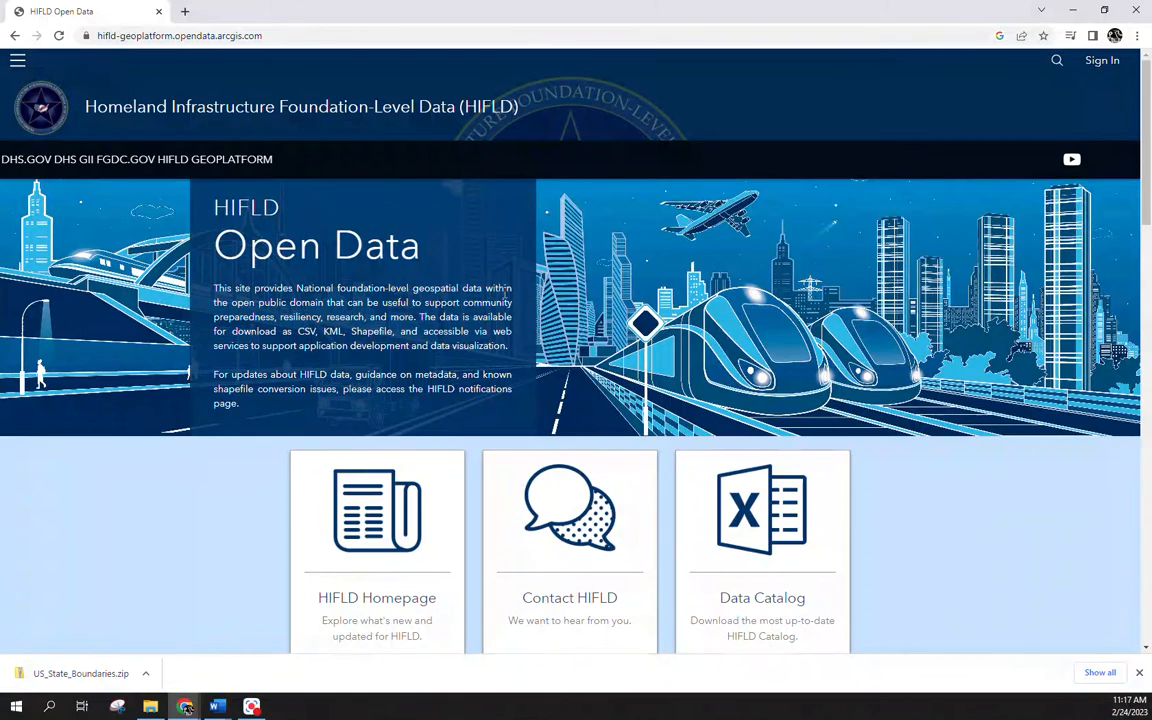
{"action": "scroll", "coordinate": [524, 298], "scroll_direction": "down", "scroll_amount": 3}
{"action": "scroll", "coordinate": [784, 295], "scroll_direction": "down", "scroll_amount": 3}
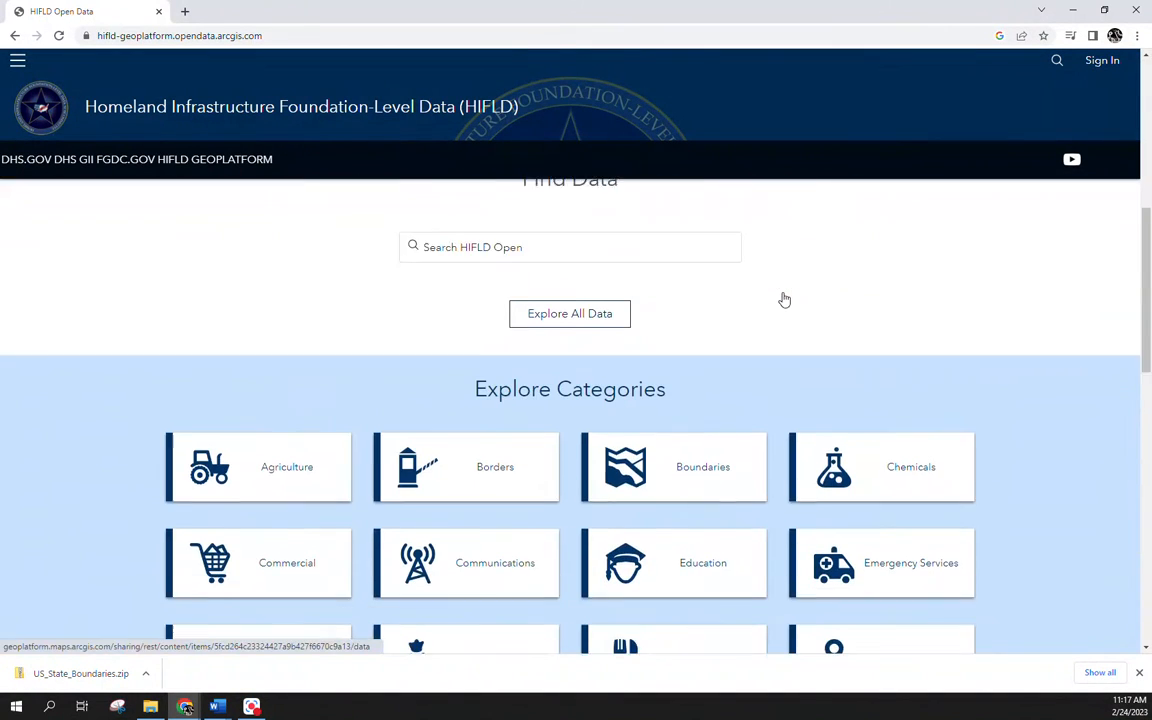
{"action": "scroll", "coordinate": [930, 290], "scroll_direction": "down", "scroll_amount": 5}
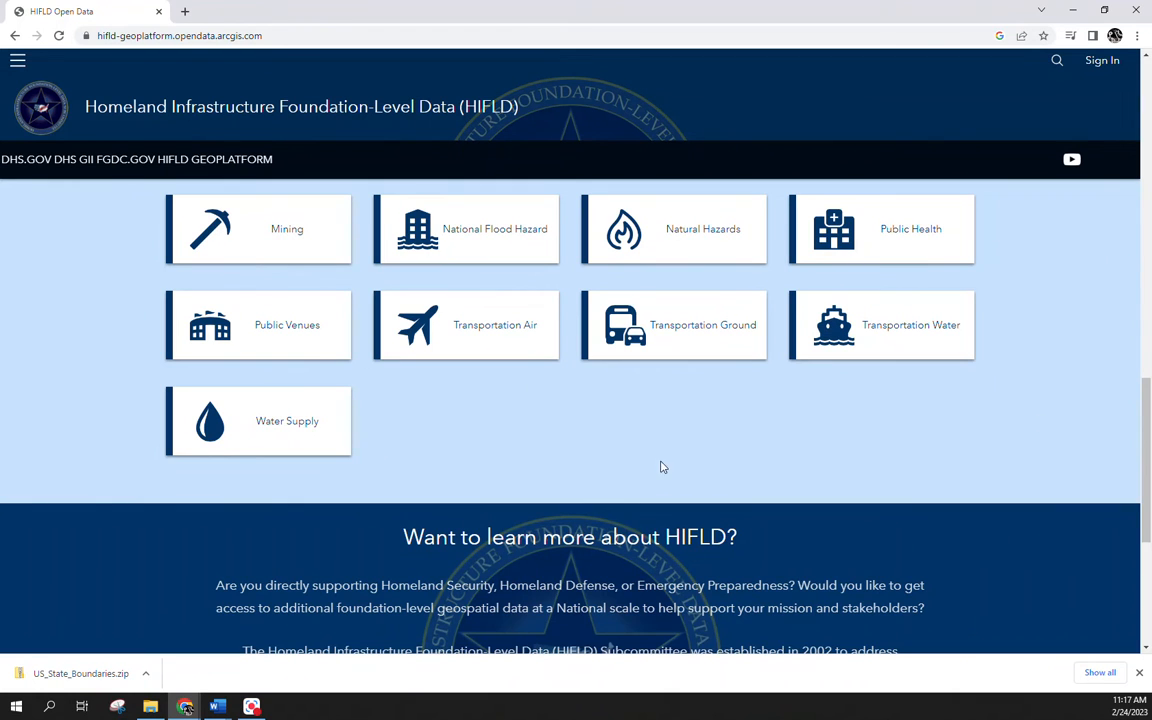
{"action": "scroll", "coordinate": [590, 490], "scroll_direction": "up", "scroll_amount": 1}
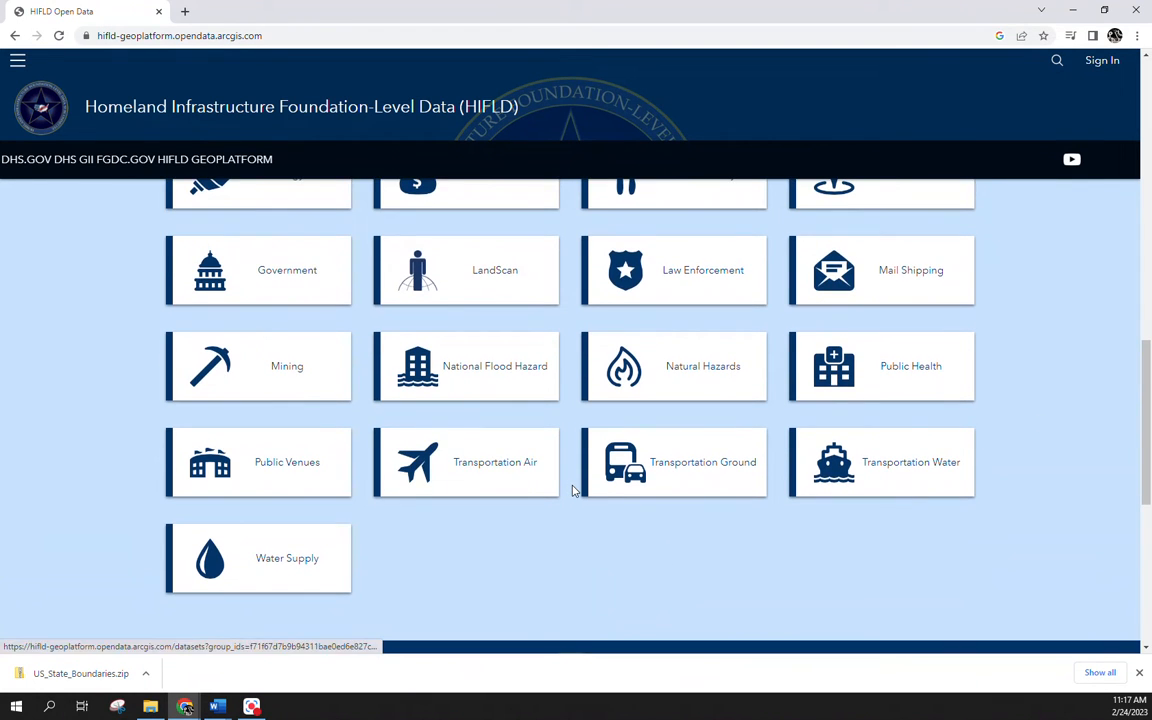
{"action": "scroll", "coordinate": [576, 489], "scroll_direction": "up", "scroll_amount": 1}
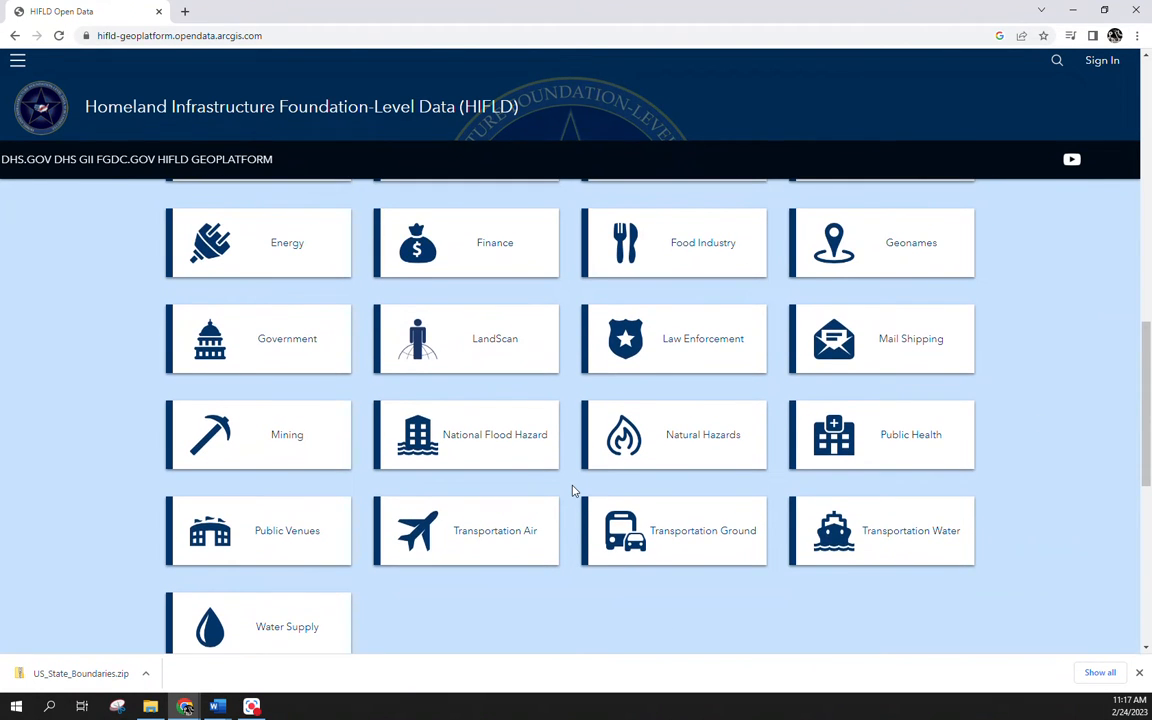
{"action": "scroll", "coordinate": [573, 490], "scroll_direction": "up", "scroll_amount": 1}
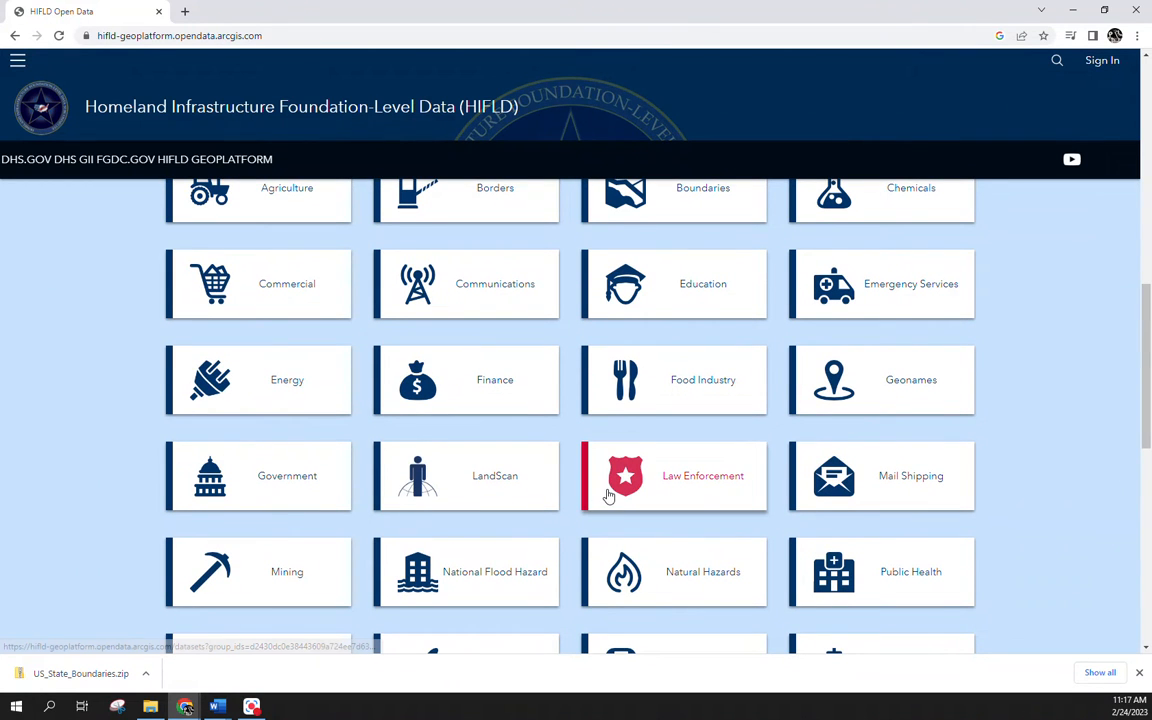
{"action": "left_click", "coordinate": [609, 495]}
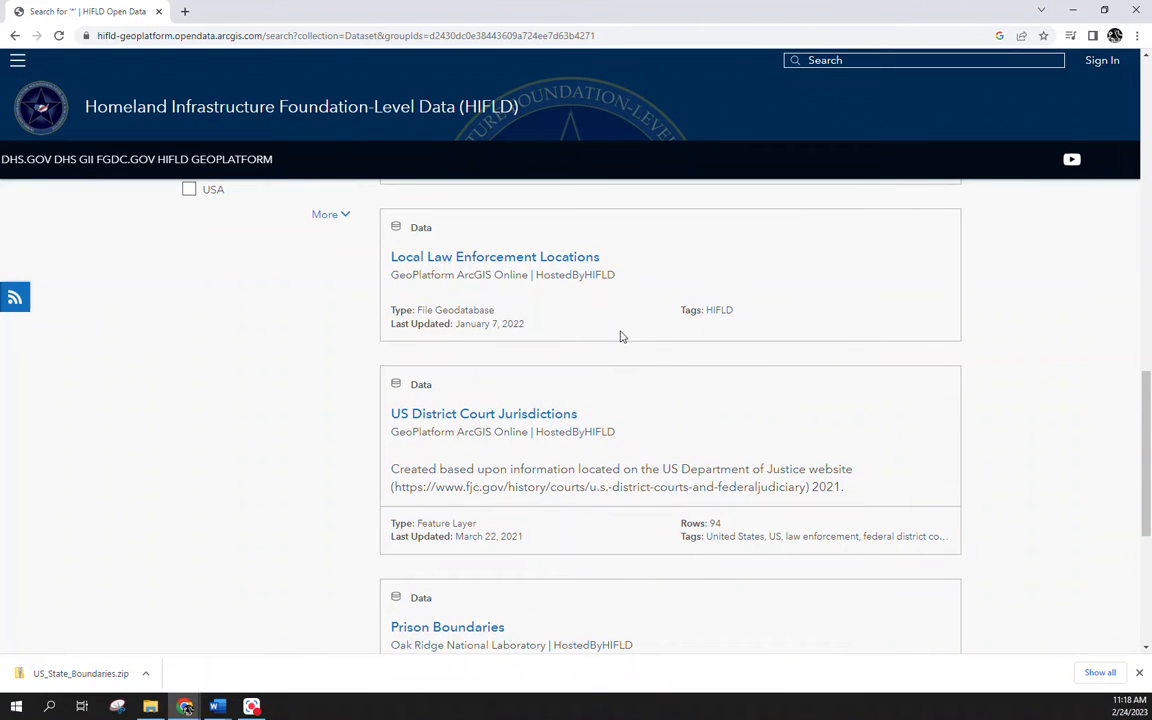
Look through the law enforcement datasets and open the Local Law Enforcement Locations feature layer from Oak Ridge National Laboratory
{"action": "scroll", "coordinate": [620, 335], "scroll_direction": "down", "scroll_amount": 3}
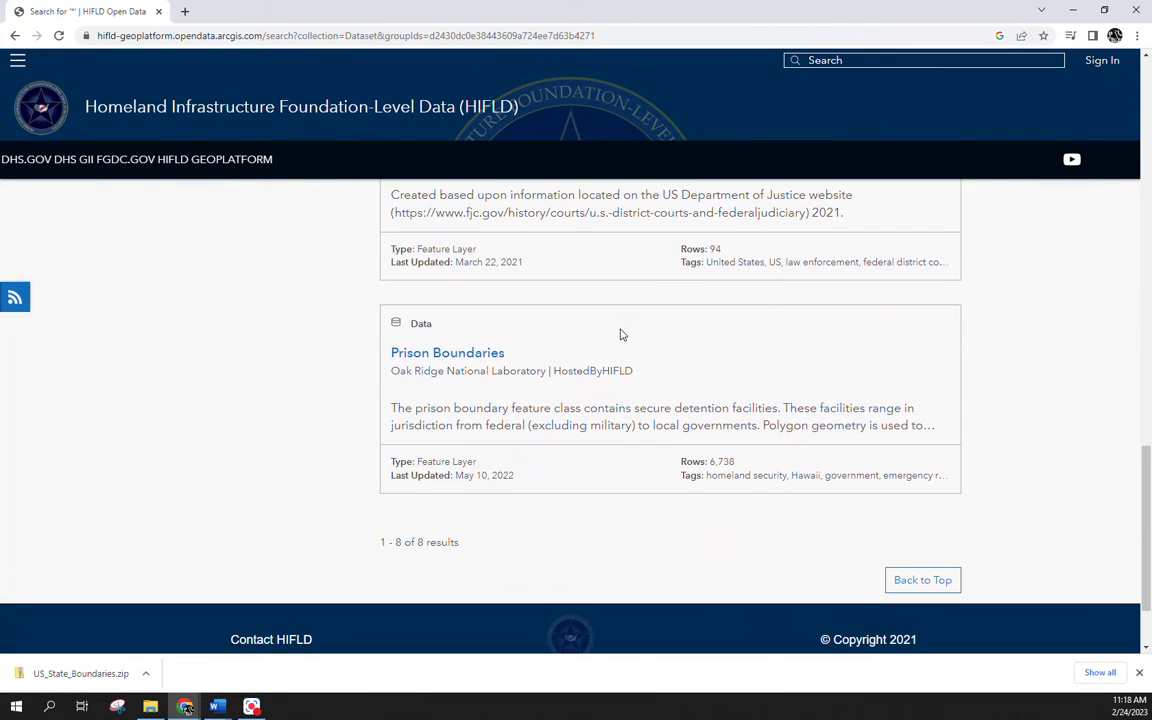
{"action": "scroll", "coordinate": [620, 335], "scroll_direction": "up", "scroll_amount": 5}
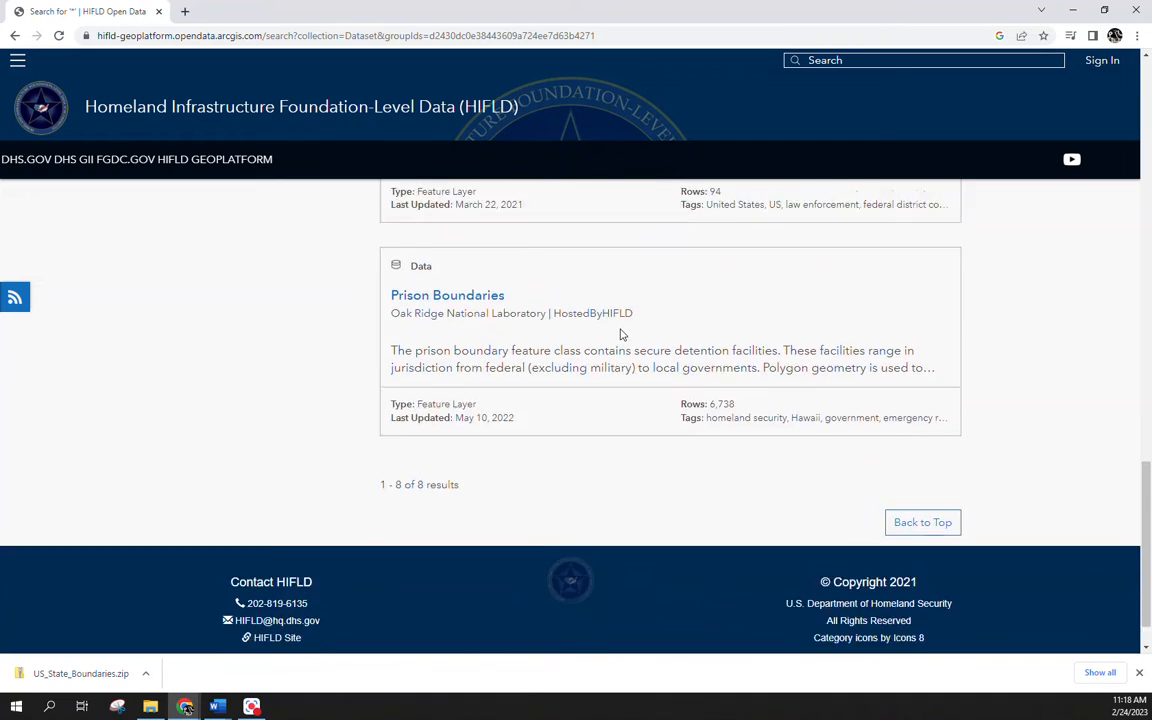
{"action": "scroll", "coordinate": [620, 335], "scroll_direction": "up", "scroll_amount": 6}
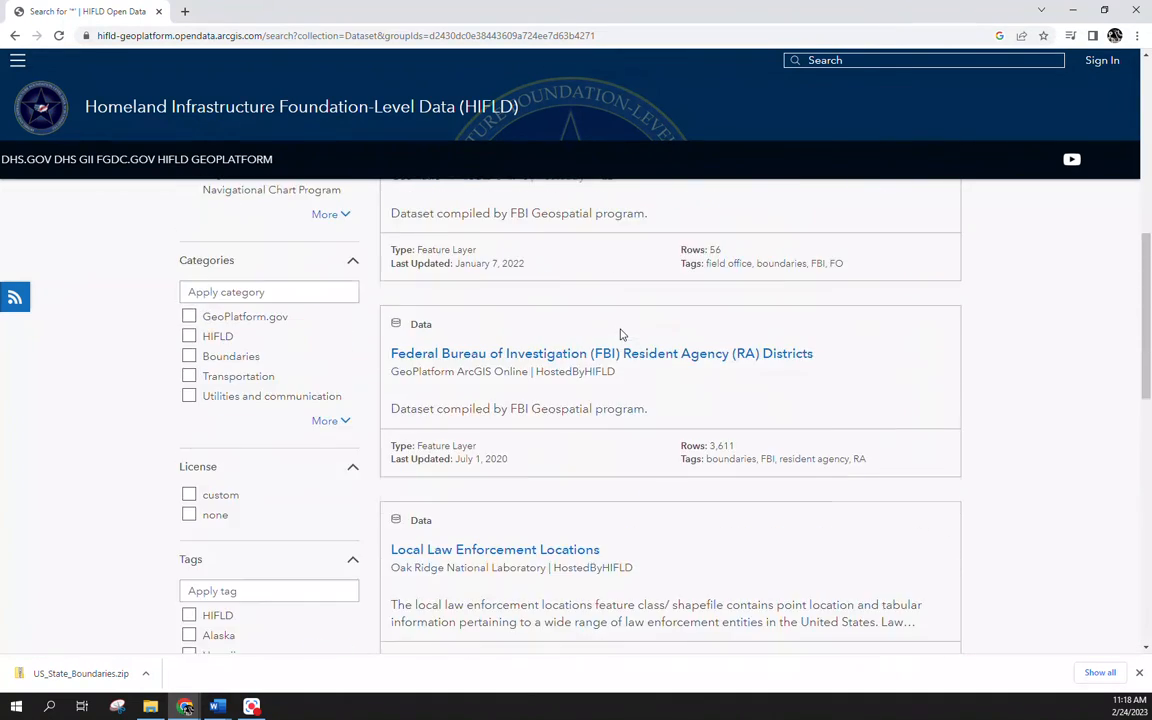
{"action": "scroll", "coordinate": [620, 335], "scroll_direction": "up", "scroll_amount": 5}
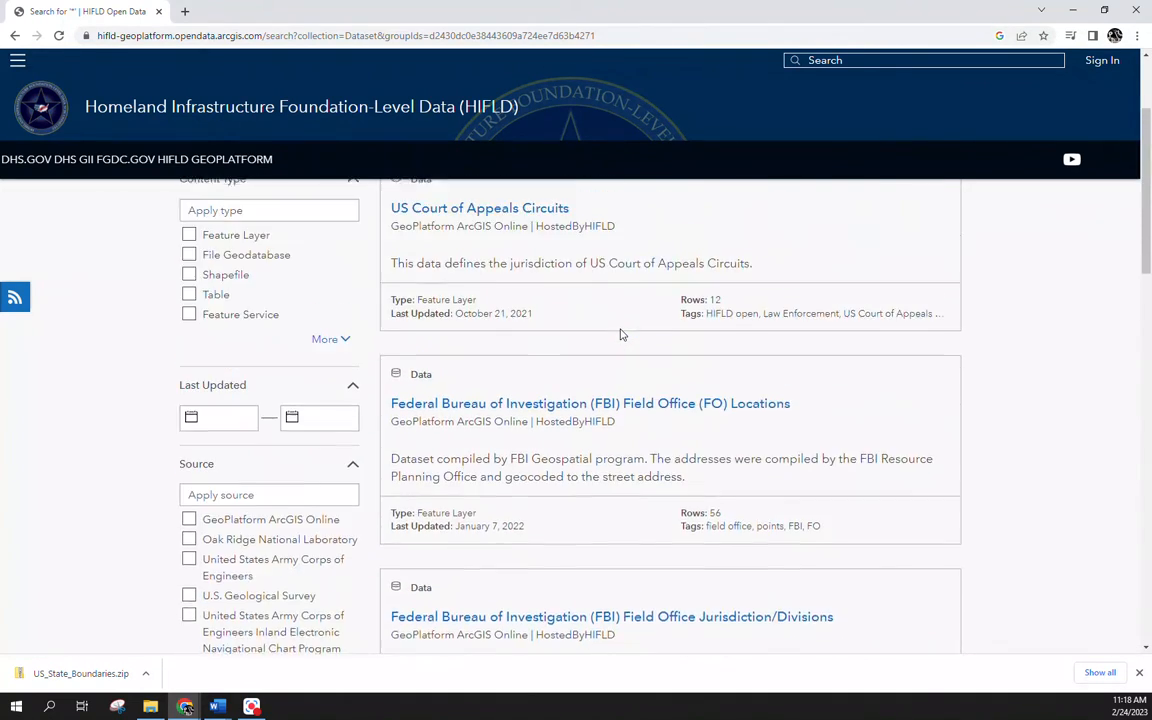
{"action": "scroll", "coordinate": [620, 335], "scroll_direction": "down", "scroll_amount": 5}
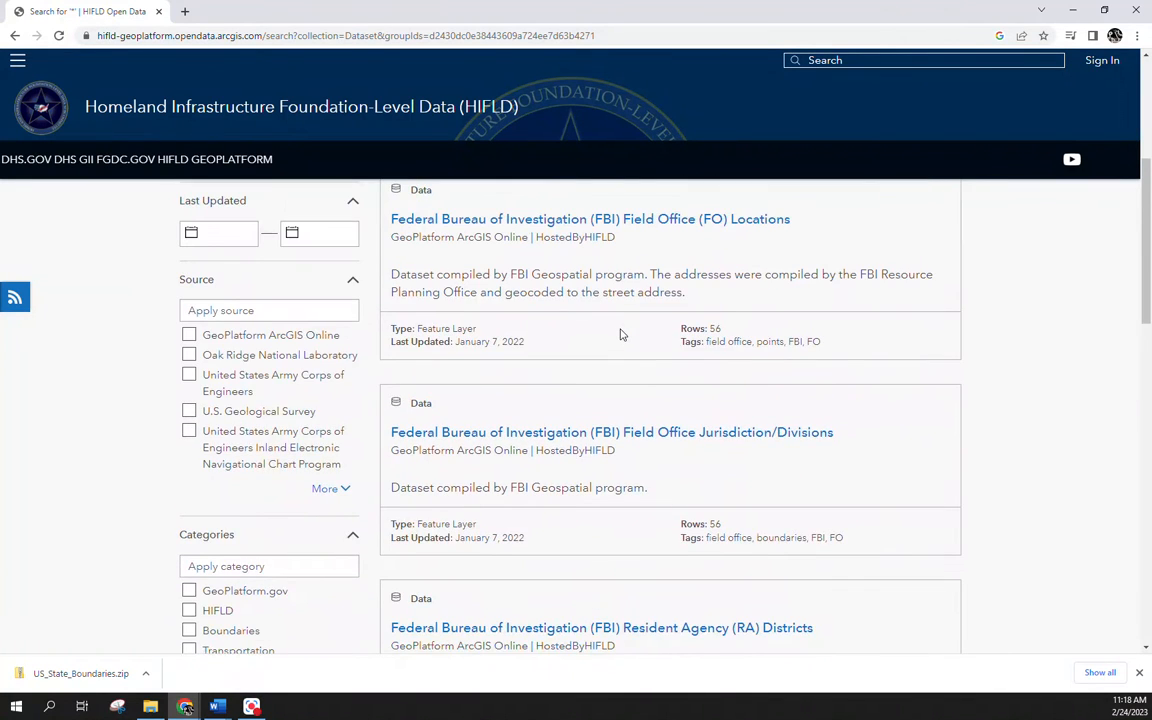
{"action": "scroll", "coordinate": [620, 335], "scroll_direction": "down", "scroll_amount": 2}
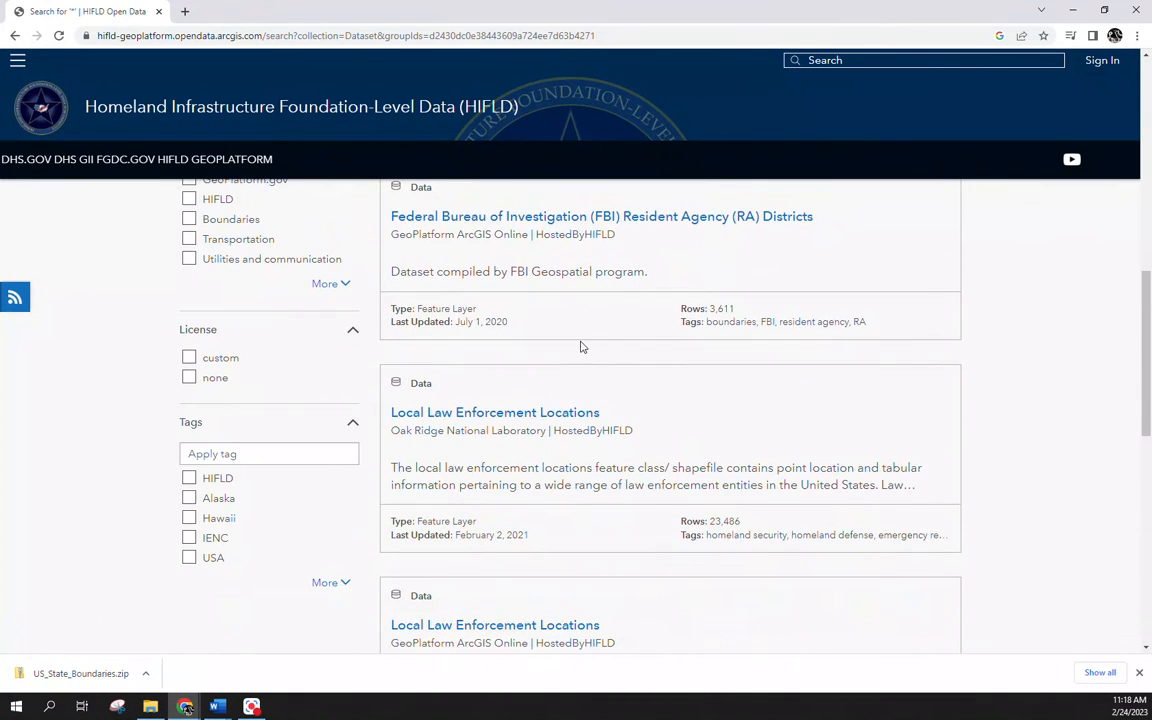
{"action": "scroll", "coordinate": [519, 369], "scroll_direction": "down", "scroll_amount": 1}
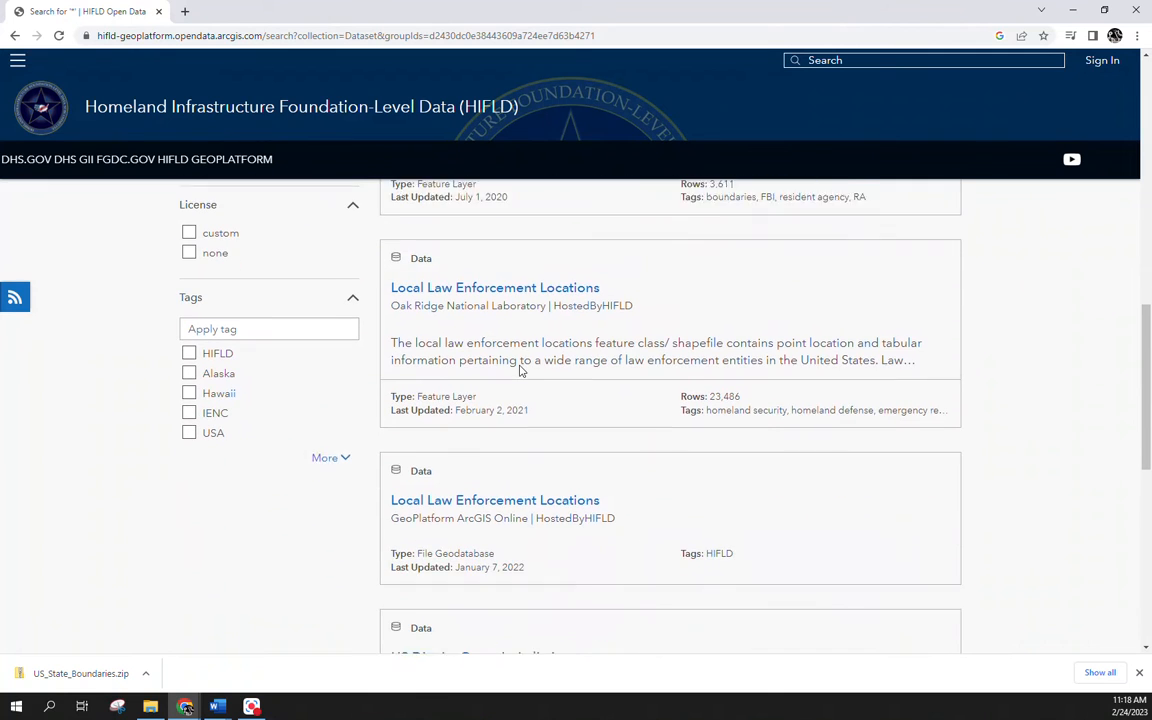
{"action": "left_click", "coordinate": [499, 276]}
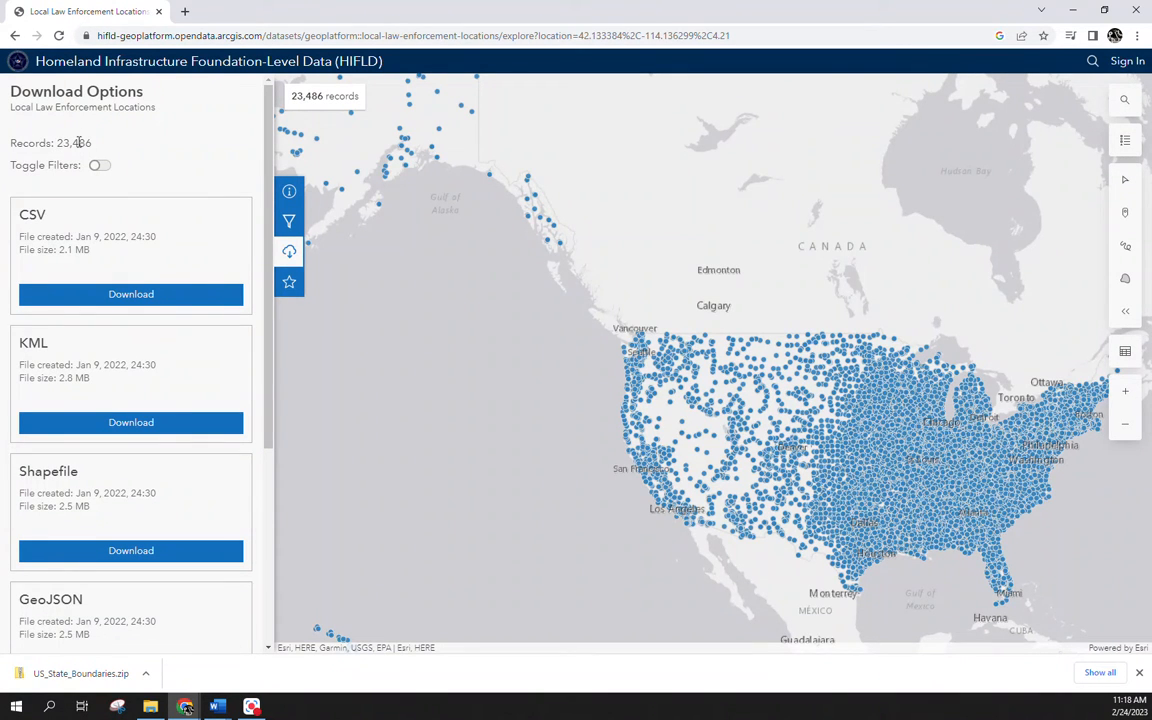
Download the Local Law Enforcement Locations shapefile into the Week6_Assignment folder and open that folder in File Explorer
{"action": "left_click_drag", "start_coordinate": [857, 422], "coordinate": [817, 419]}
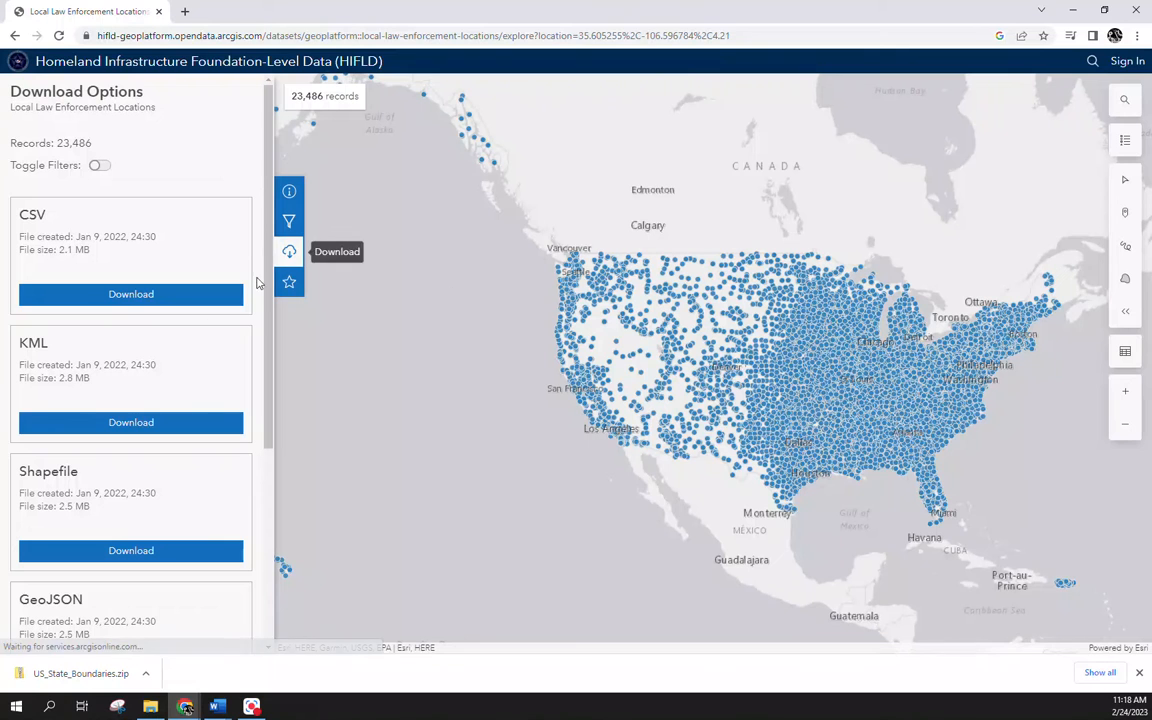
{"action": "left_click", "coordinate": [114, 553]}
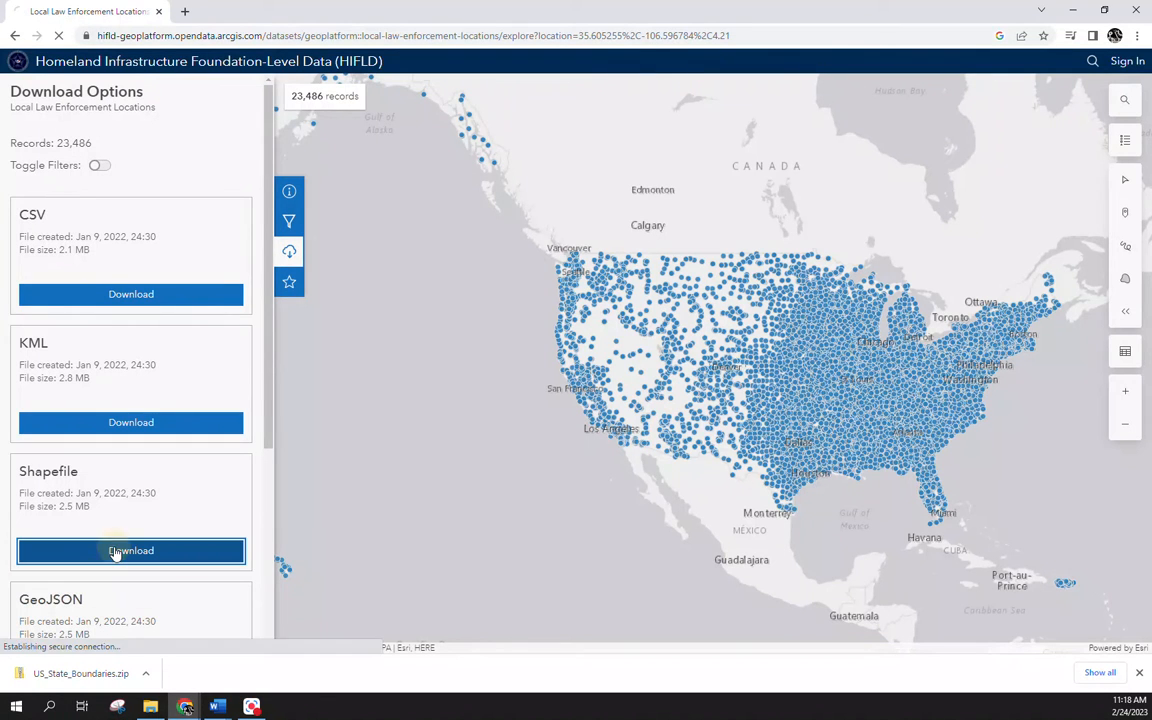
{"action": "left_click", "coordinate": [540, 347]}
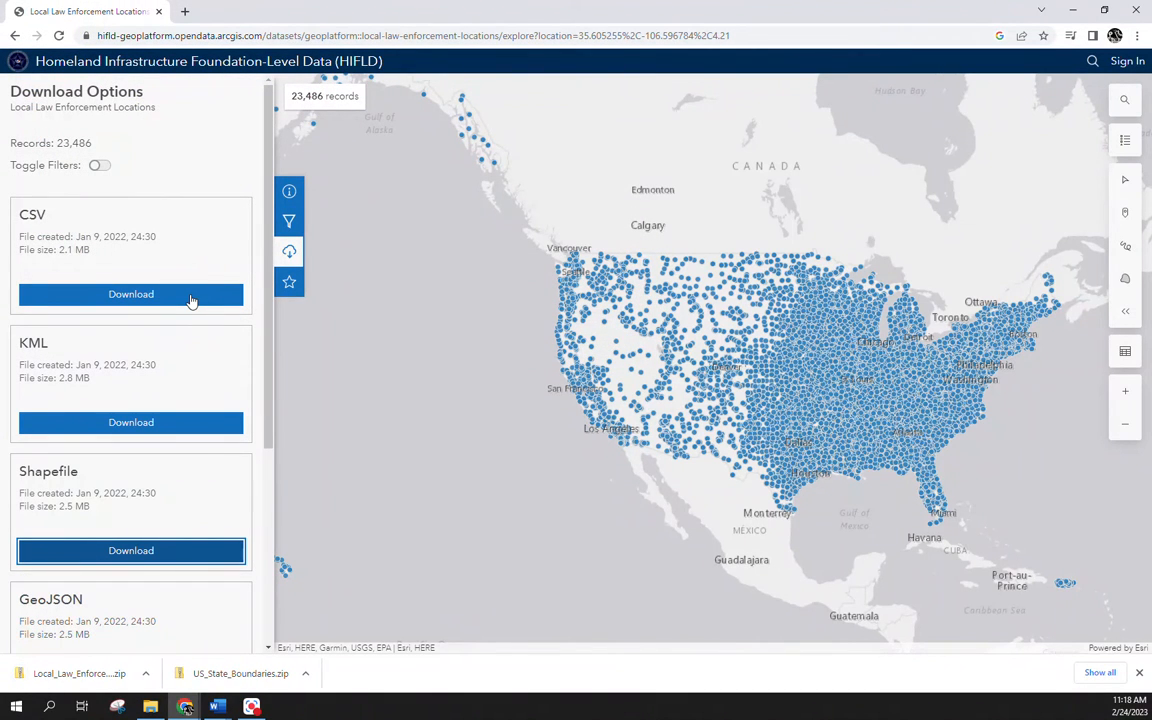
{"action": "key", "text": "super+e"}
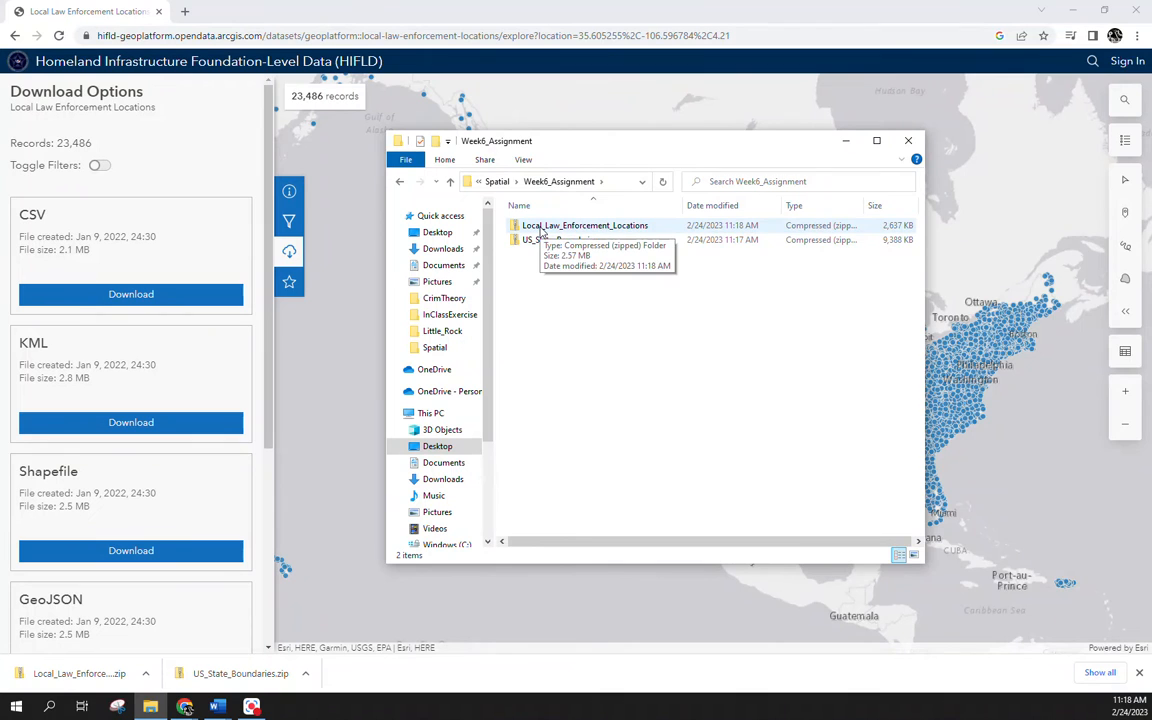
Extract the Local_Law_Enforcement_Locations zip file into its own folder inside Week6_Assignment and close the extracted folder's window
{"action": "right_click", "coordinate": [540, 229]}
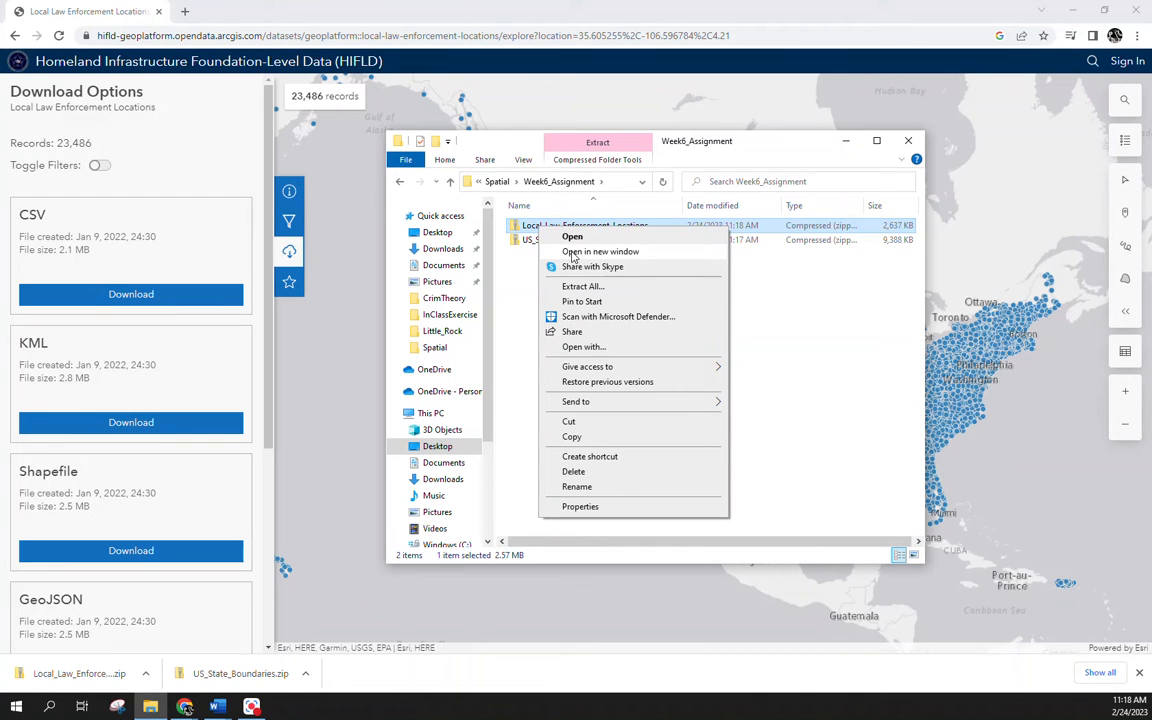
{"action": "left_click", "coordinate": [586, 287]}
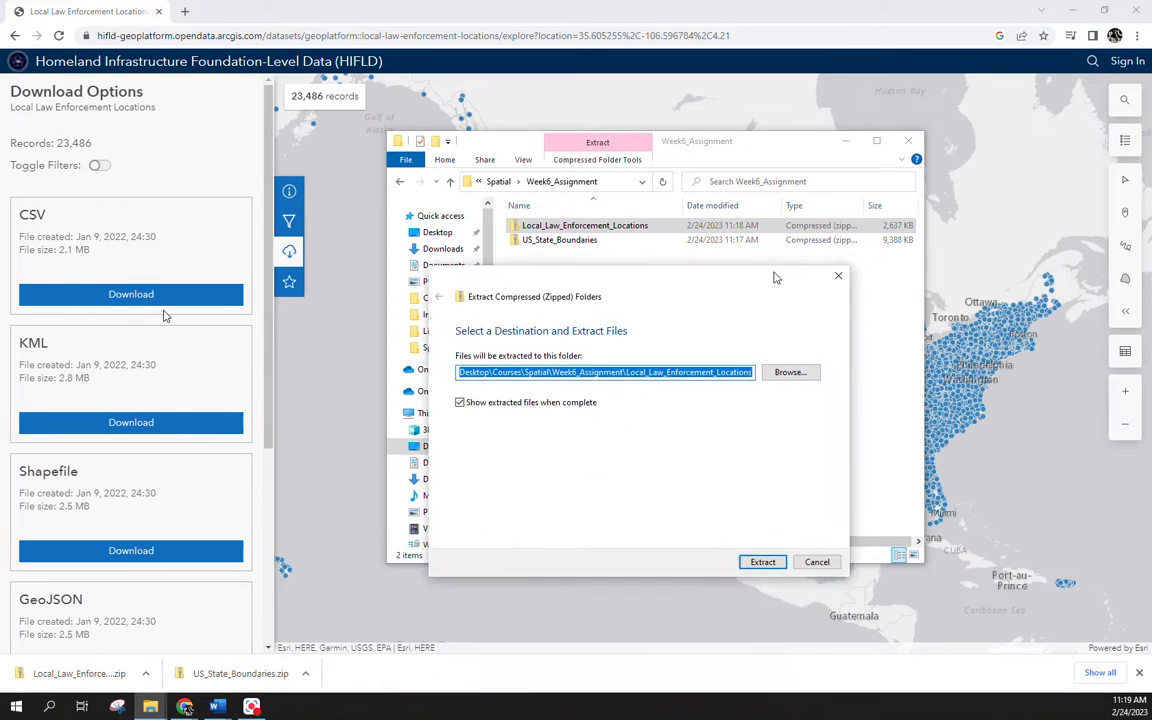
{"action": "left_click", "coordinate": [766, 525]}
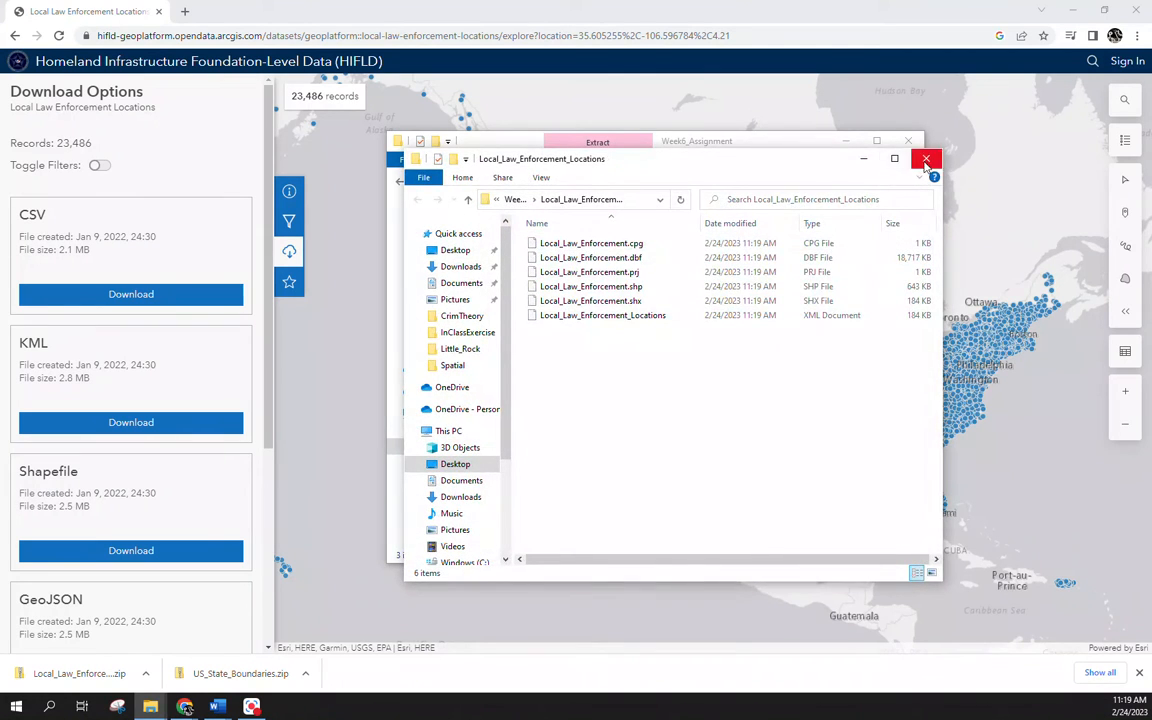
{"action": "left_click", "coordinate": [926, 160]}
Extract the US_State_Boundaries zip file into its own folder inside Week6_Assignment and close the extracted folder's window
{"action": "right_click", "coordinate": [549, 258]}
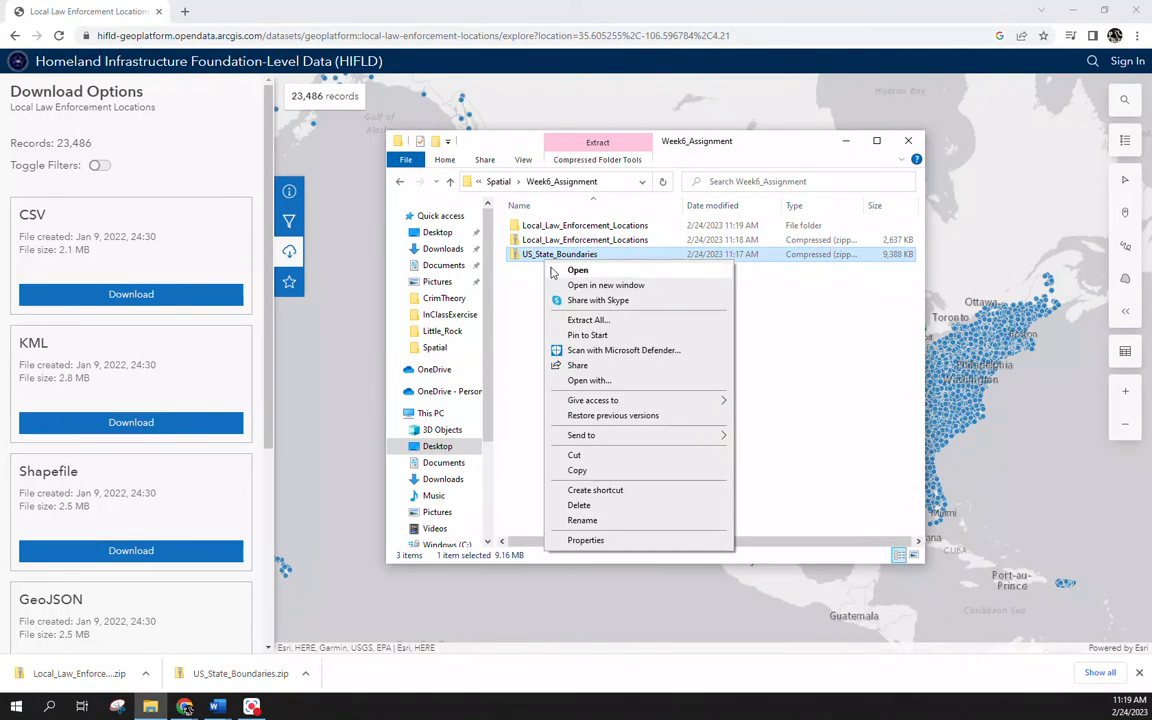
{"action": "left_click", "coordinate": [588, 319]}
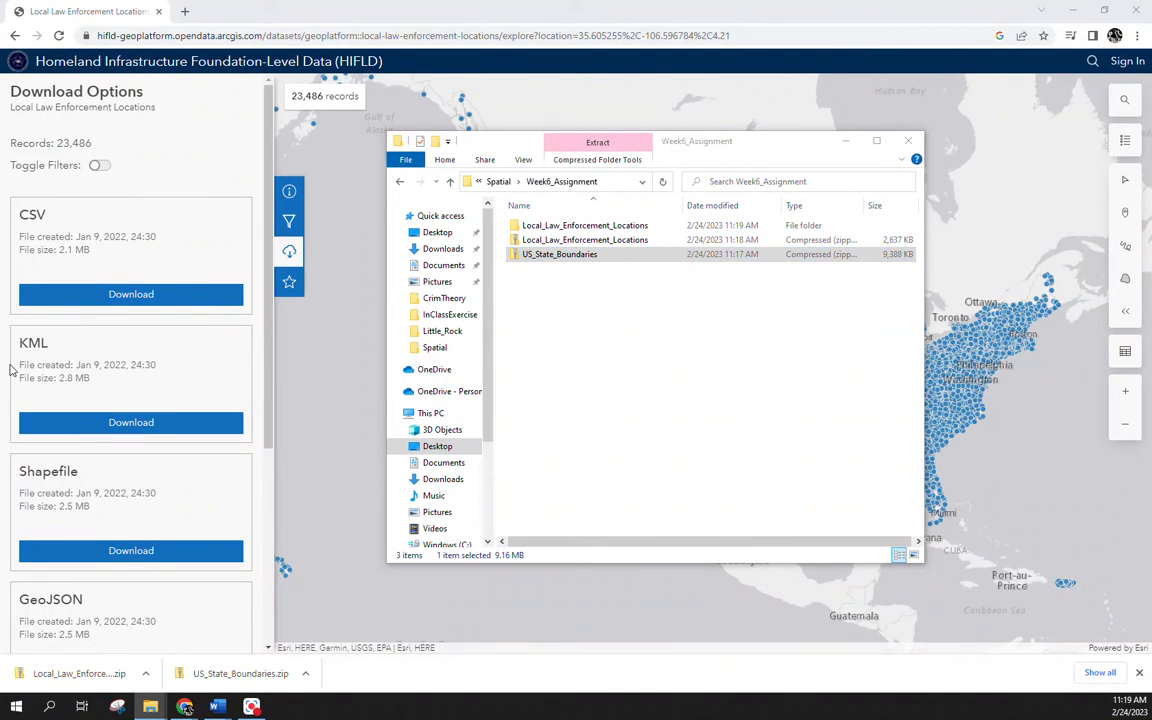
{"action": "left_click_drag", "start_coordinate": [780, 340], "coordinate": [812, 277]}
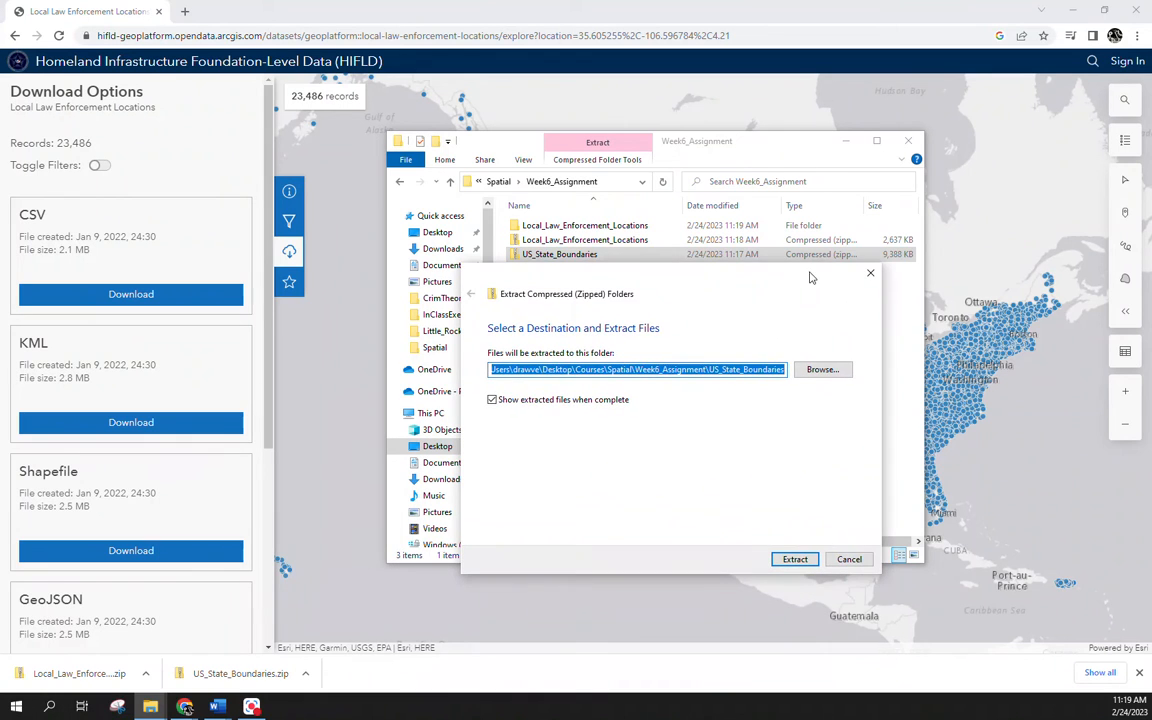
{"action": "left_click", "coordinate": [795, 559]}
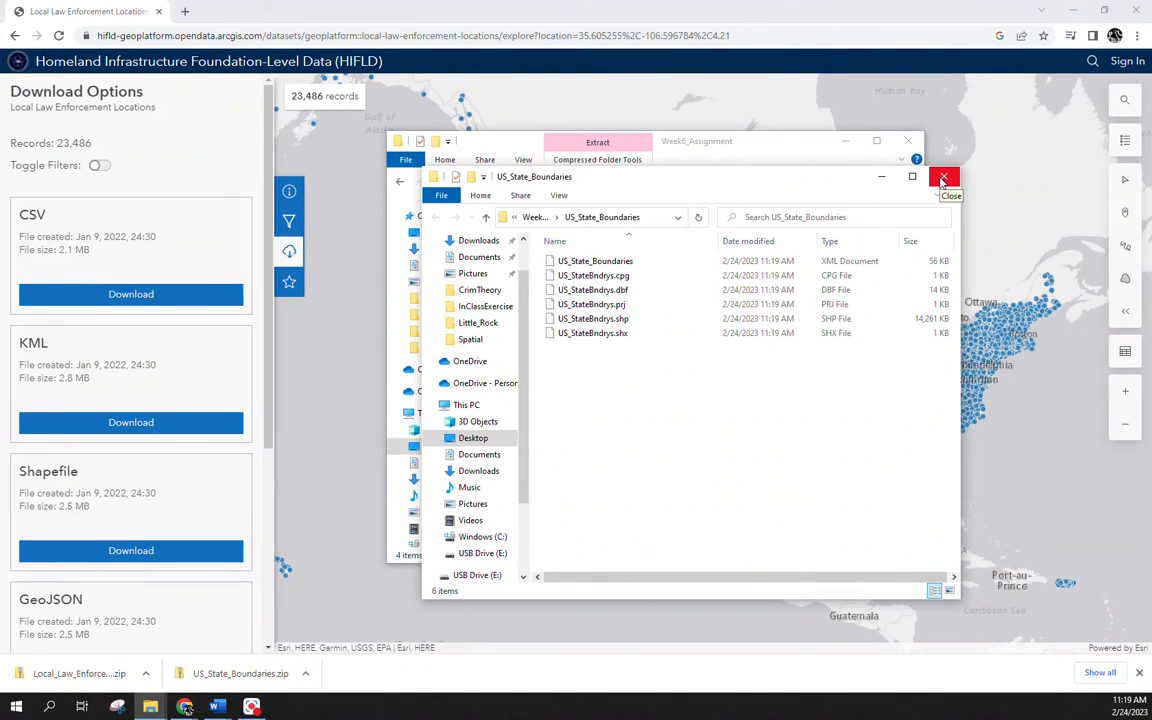
{"action": "left_click", "coordinate": [943, 180]}
{"action": "left_click", "coordinate": [905, 70]}
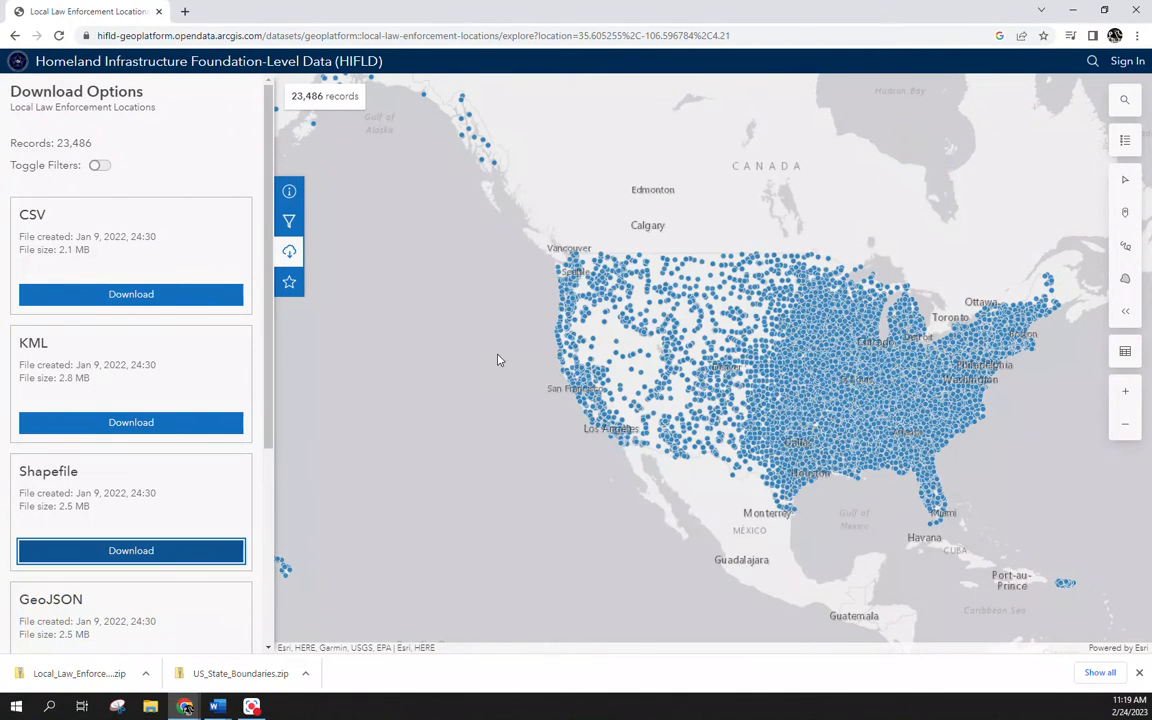
Launch ArcGIS Pro and start a new map project named Assignment6
{"action": "left_click", "coordinate": [16, 706]}
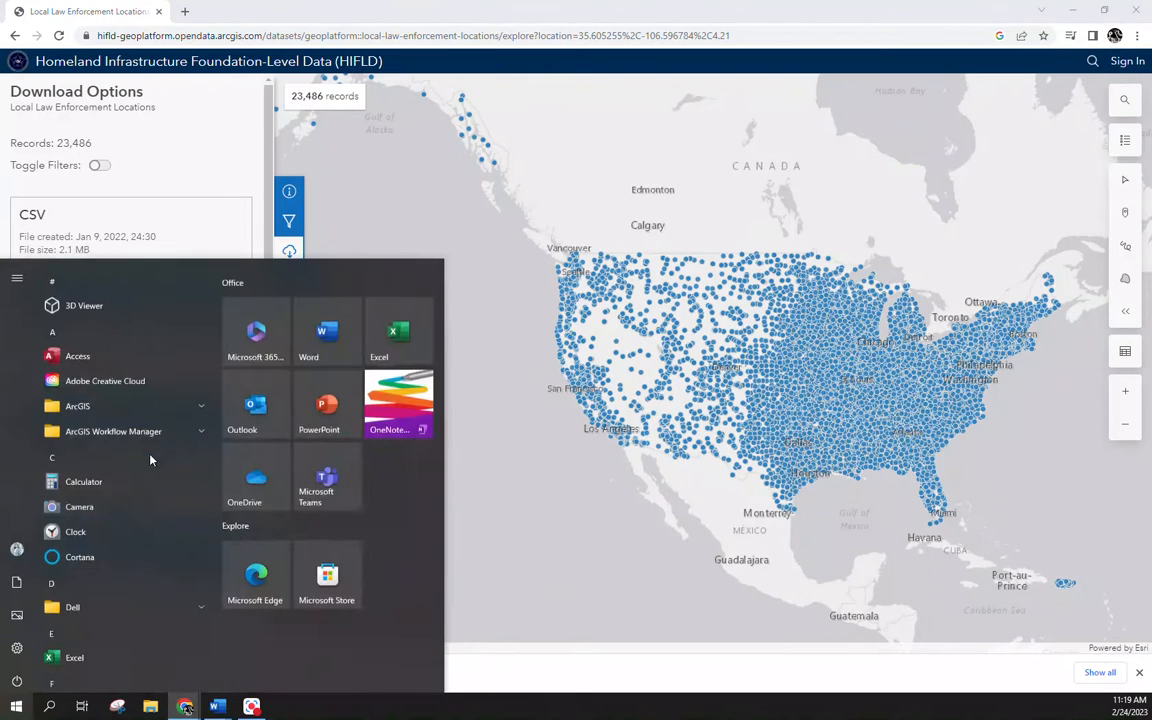
{"action": "left_click", "coordinate": [115, 396]}
{"action": "left_click", "coordinate": [118, 493]}
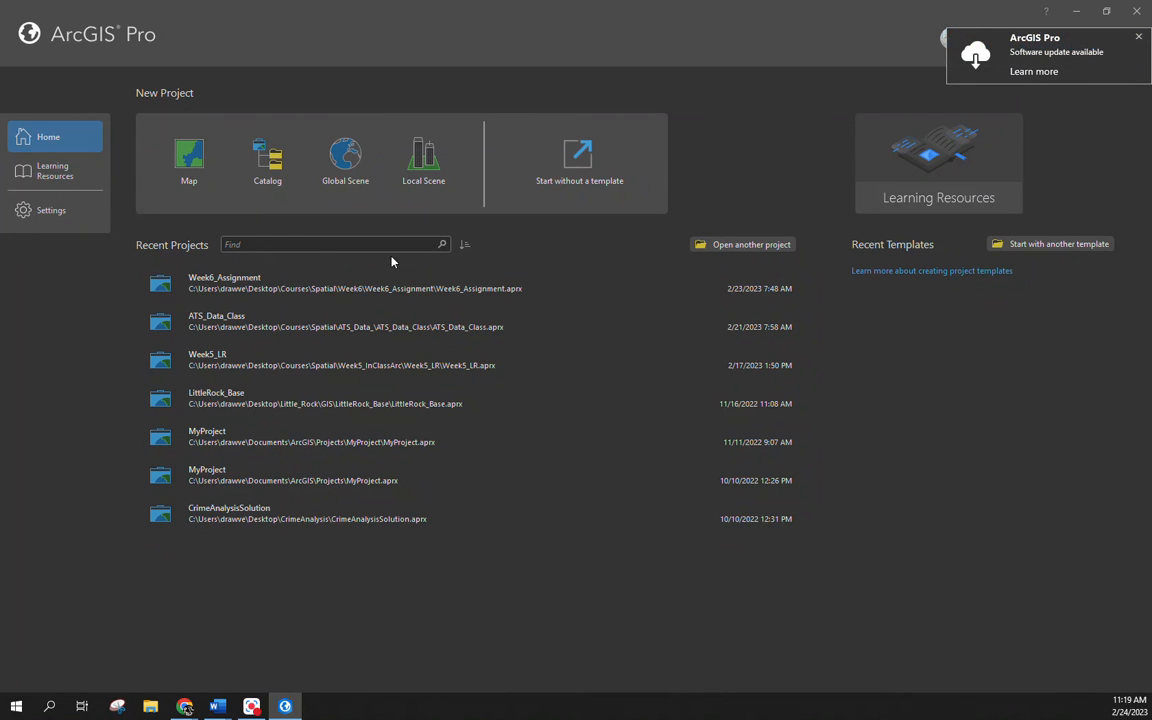
{"action": "left_click", "coordinate": [186, 165]}
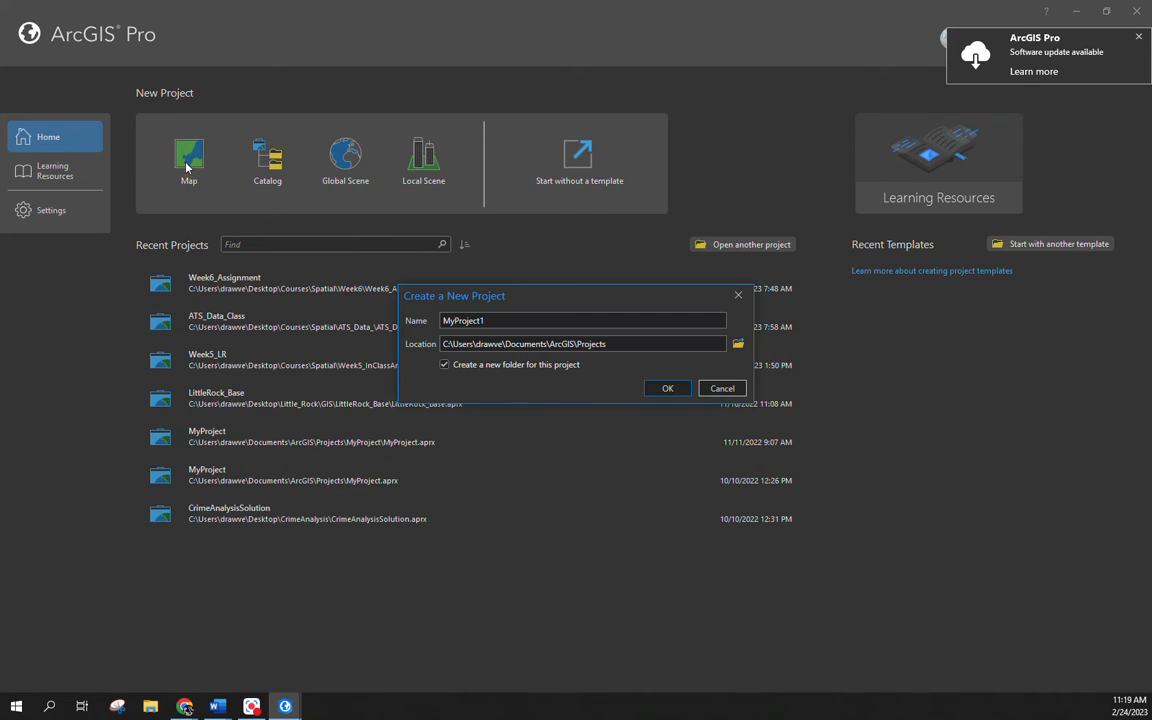
{"action": "double_click", "coordinate": [513, 321]}
{"action": "type", "text": "Assignment6"}
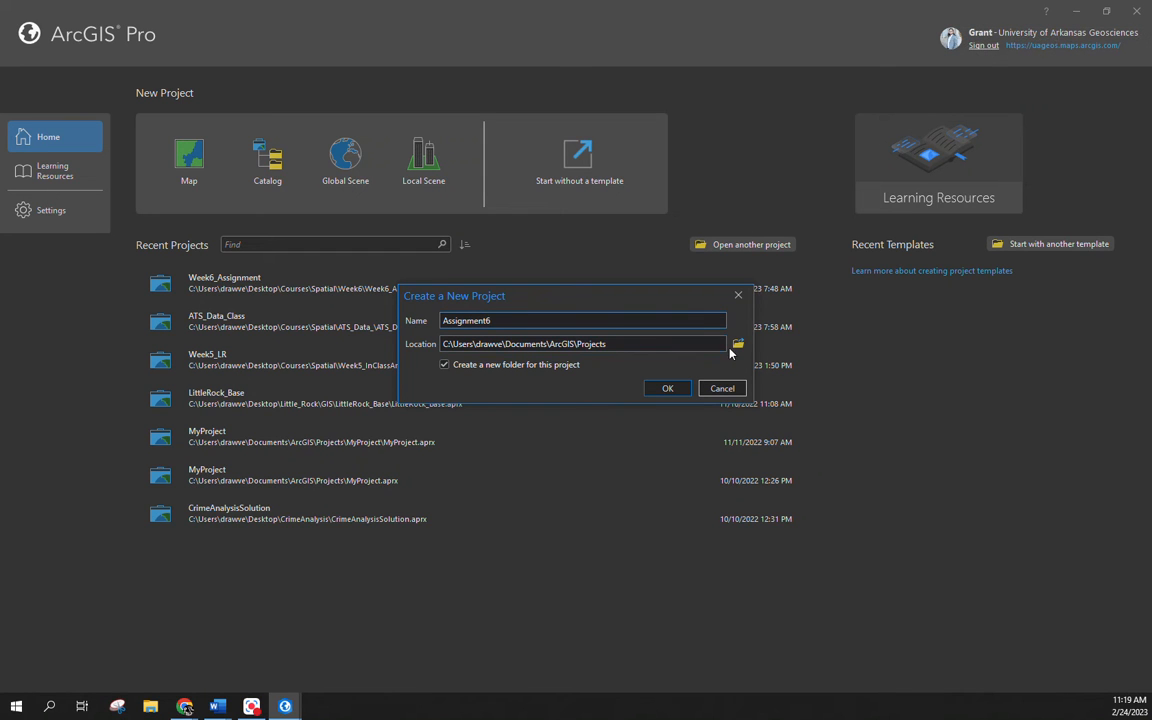
Set the project location to the Week6_Assignment folder in Courses\Spatial and create the project
{"action": "left_click", "coordinate": [737, 345]}
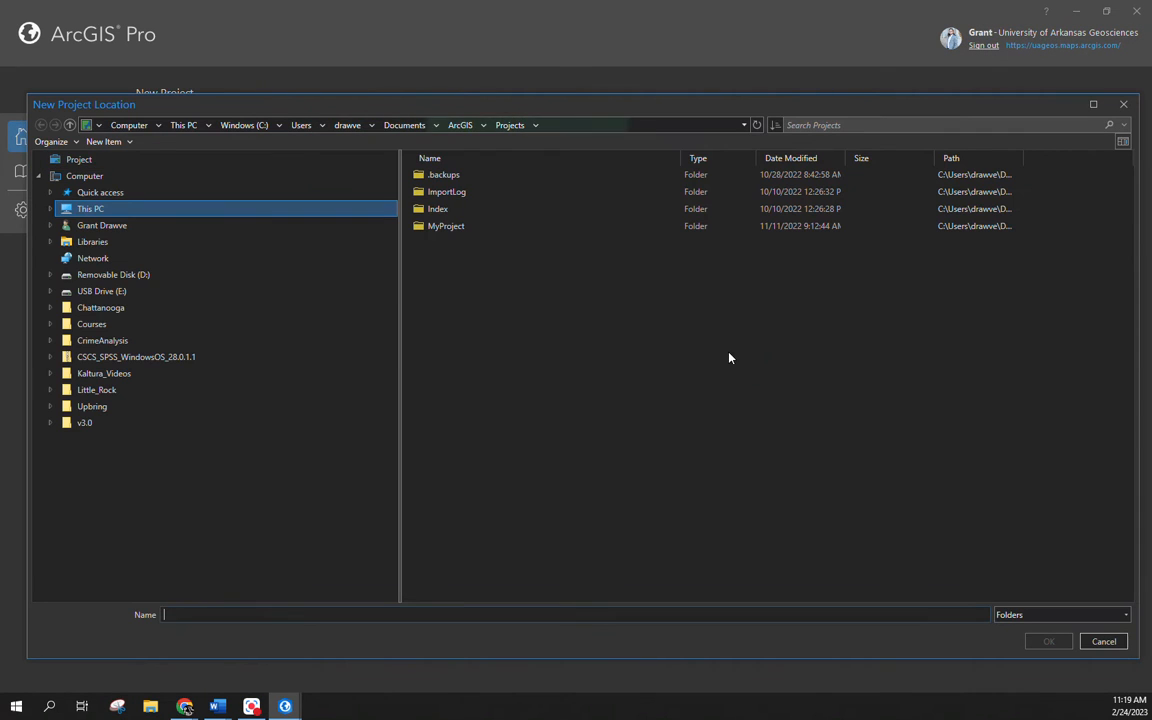
{"action": "left_click", "coordinate": [105, 324]}
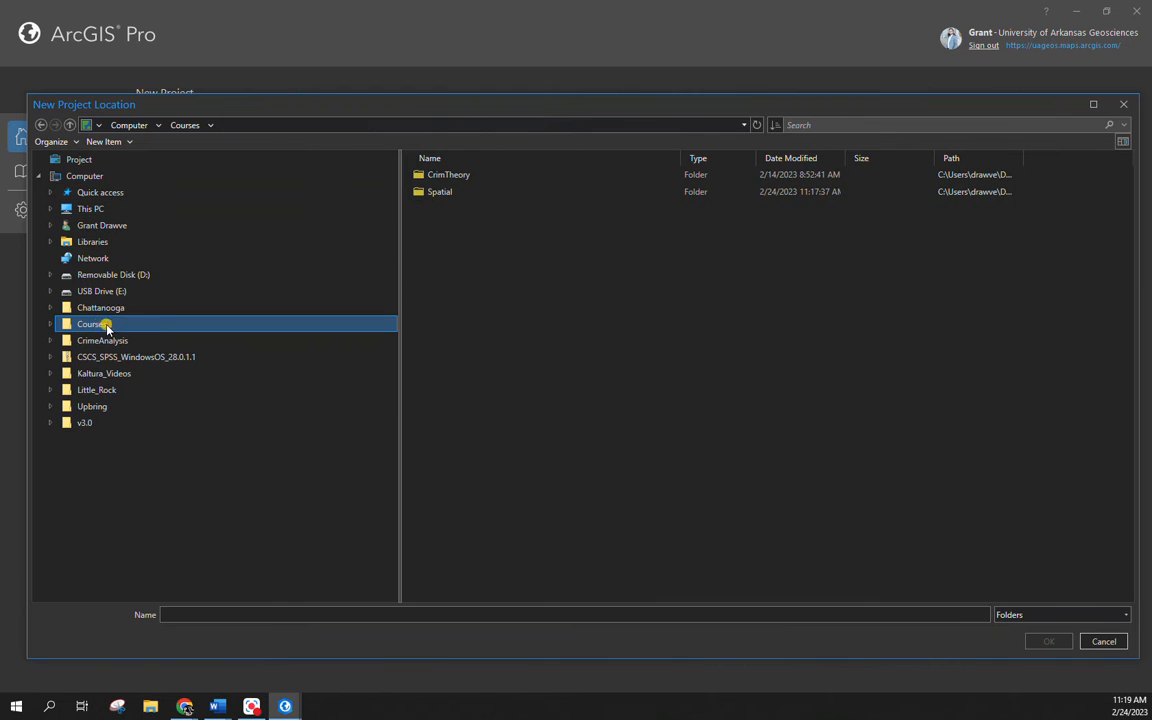
{"action": "double_click", "coordinate": [440, 191]}
{"action": "left_click", "coordinate": [455, 261]}
{"action": "left_click", "coordinate": [1048, 642]}
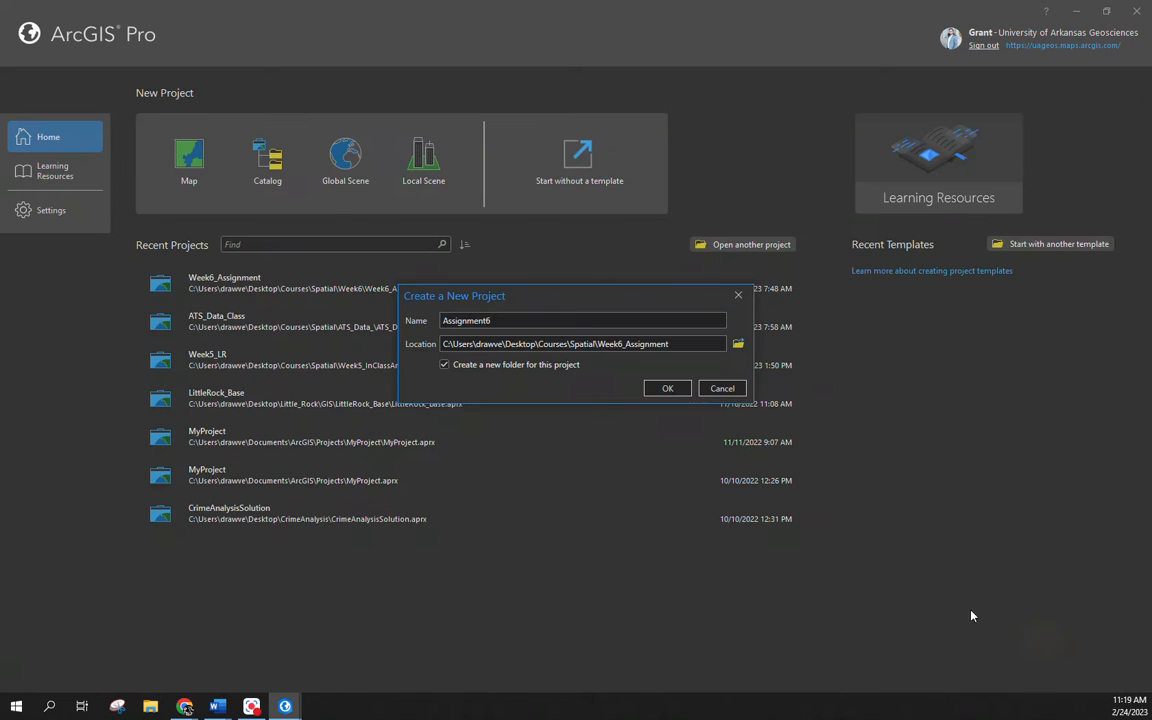
{"action": "left_click", "coordinate": [664, 388]}
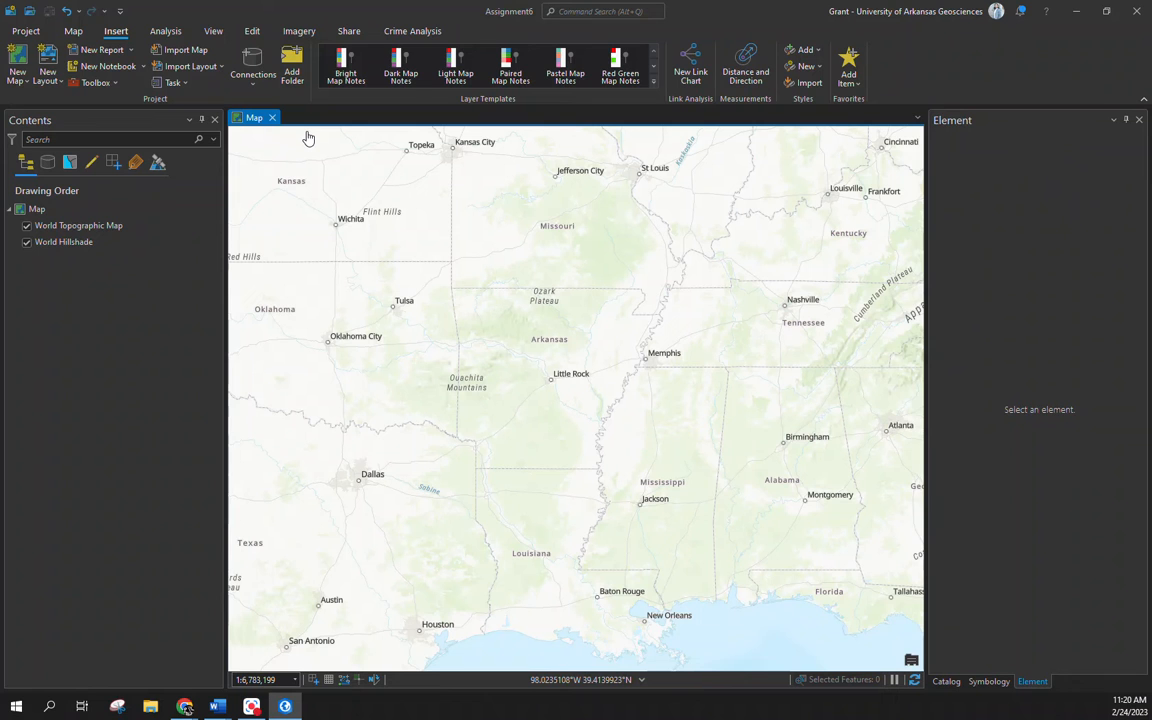
Add US_StateBndrys.shp from the US_State_Boundaries folder in Week6_Assignment to the map
{"action": "left_click", "coordinate": [72, 31]}
{"action": "left_click", "coordinate": [290, 62]}
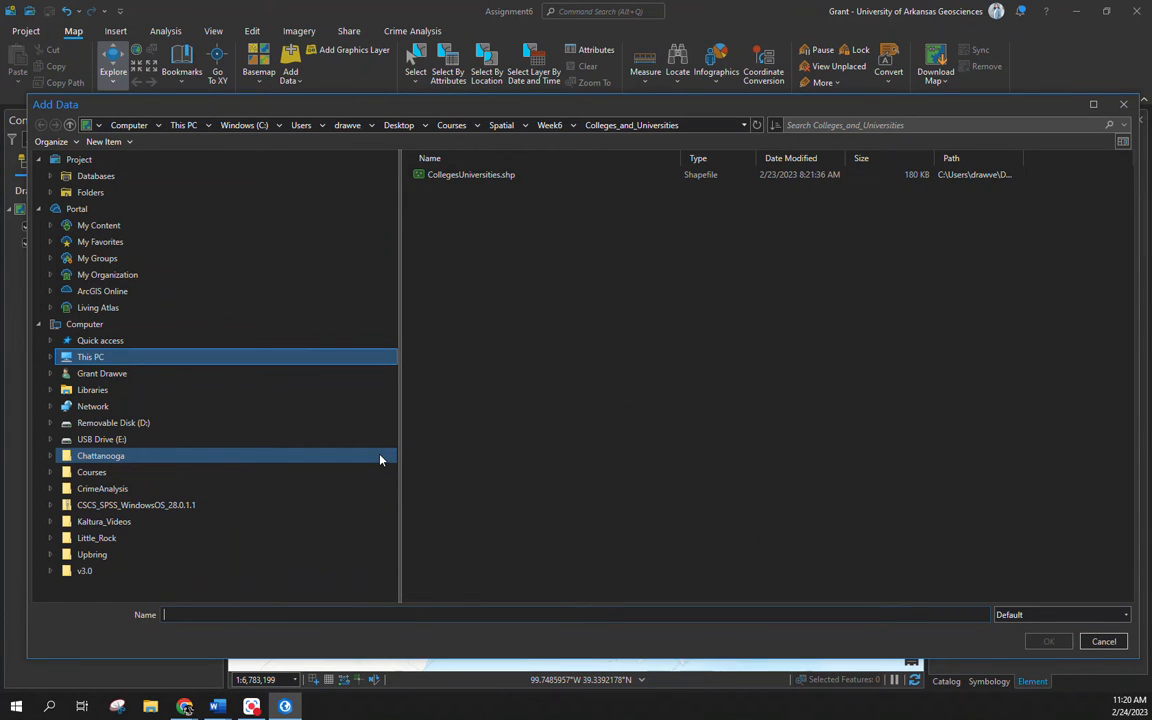
{"action": "left_click", "coordinate": [502, 126]}
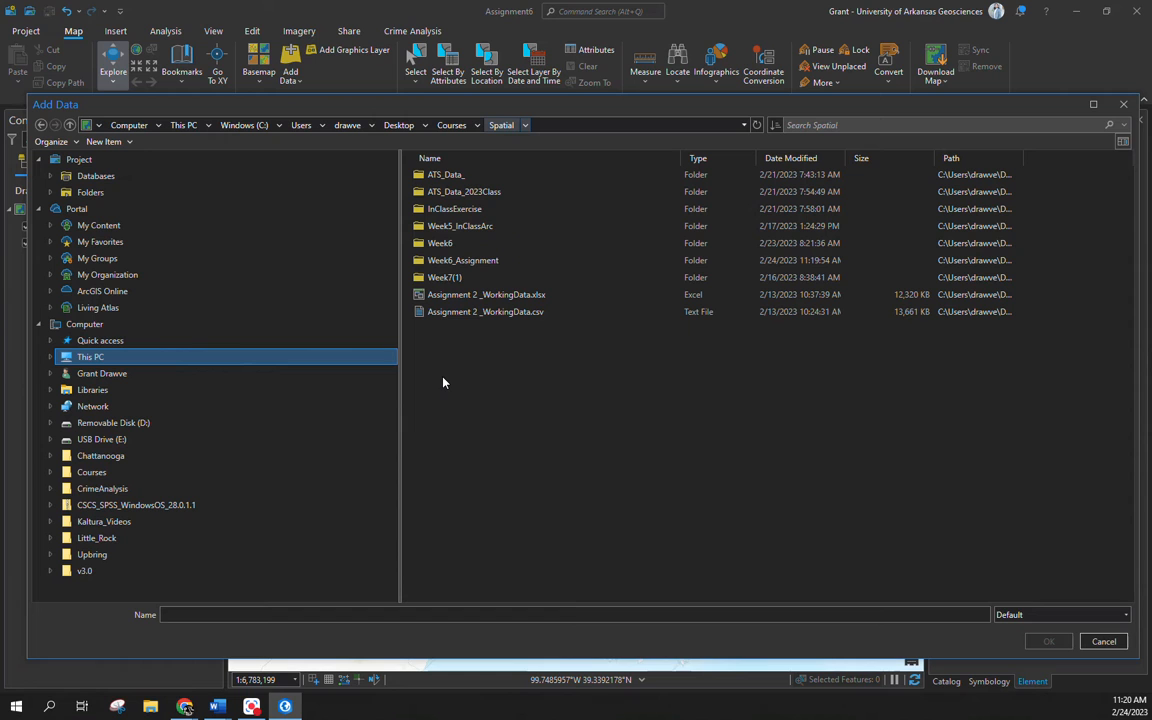
{"action": "double_click", "coordinate": [460, 262]}
{"action": "double_click", "coordinate": [455, 211]}
{"action": "double_click", "coordinate": [453, 176]}
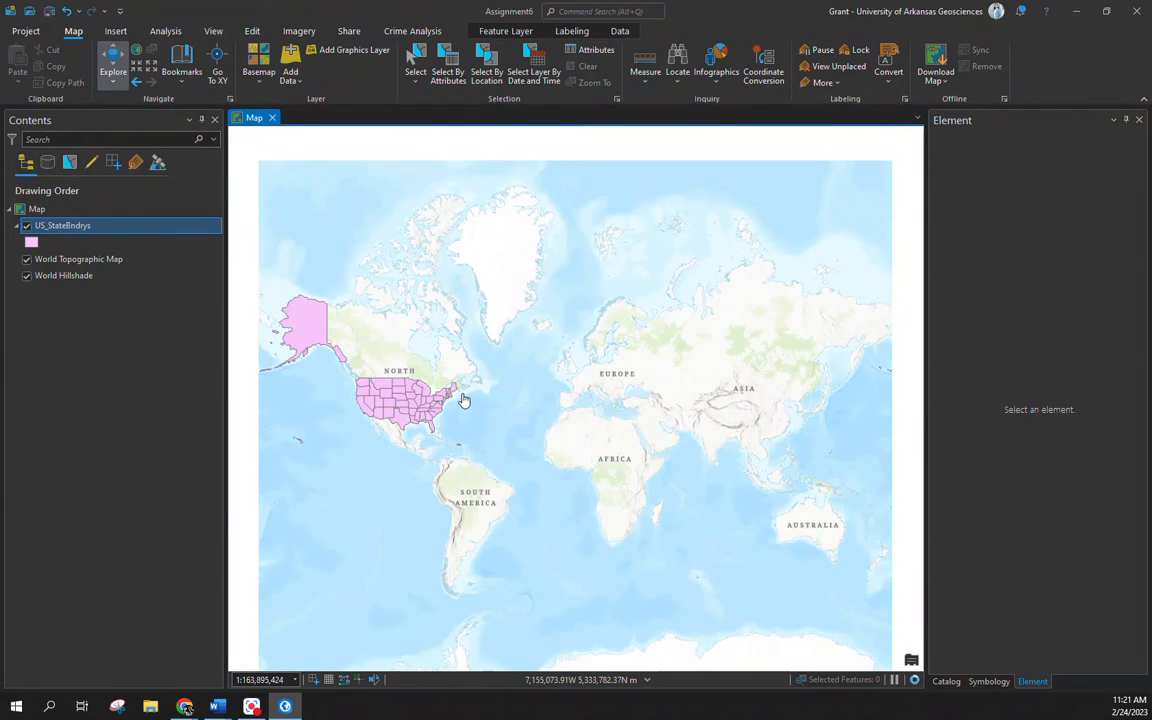
Add Local_Law_Enforcement.shp from the Local_Law_Enforcement_Locations folder in Week6_Assignment to the map
{"action": "left_click", "coordinate": [290, 62]}
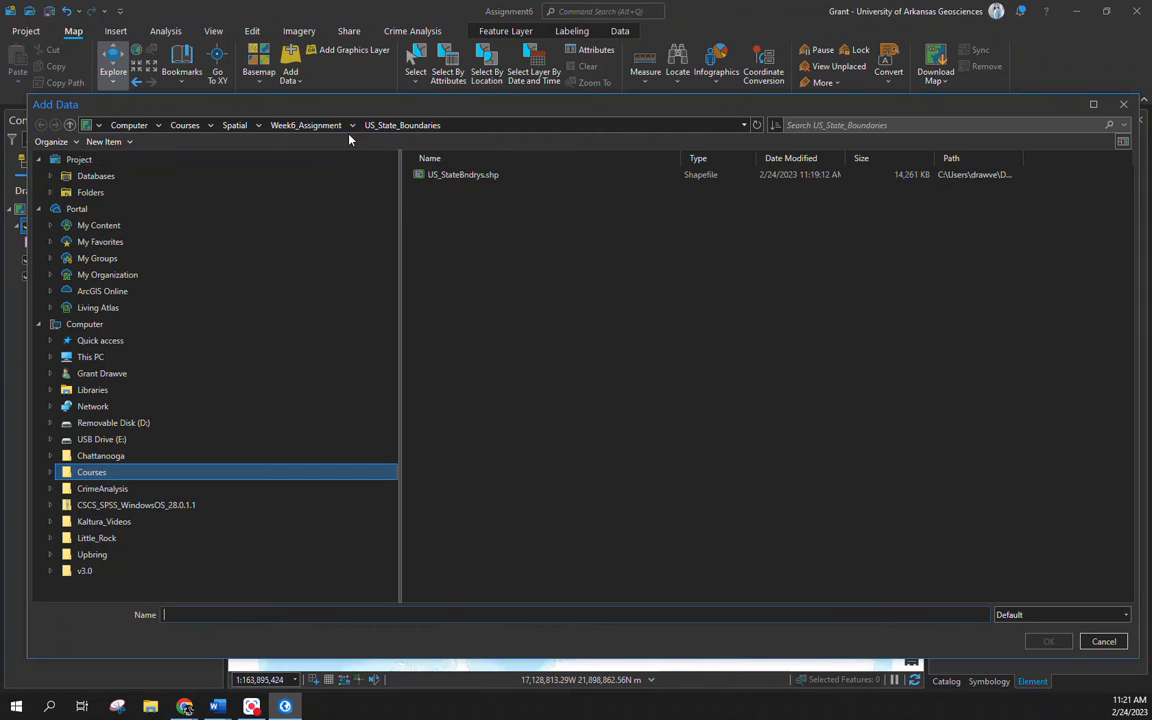
{"action": "left_click", "coordinate": [298, 123]}
{"action": "left_click", "coordinate": [483, 196]}
{"action": "double_click", "coordinate": [483, 196]}
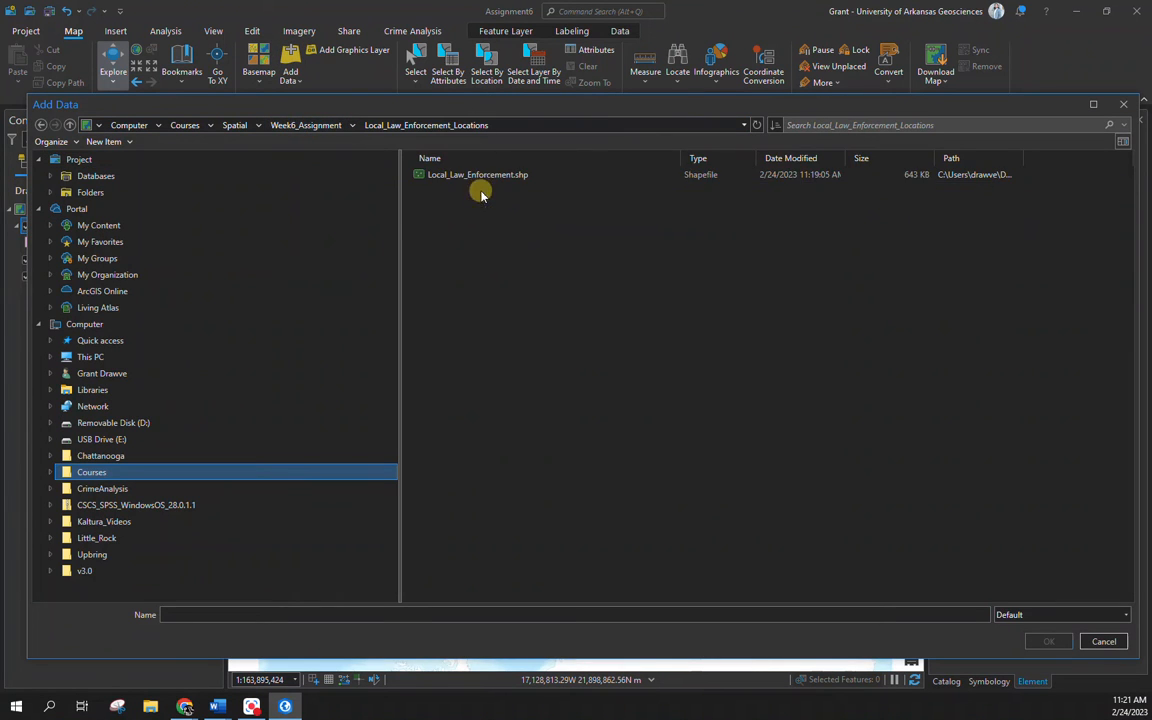
{"action": "double_click", "coordinate": [465, 176]}
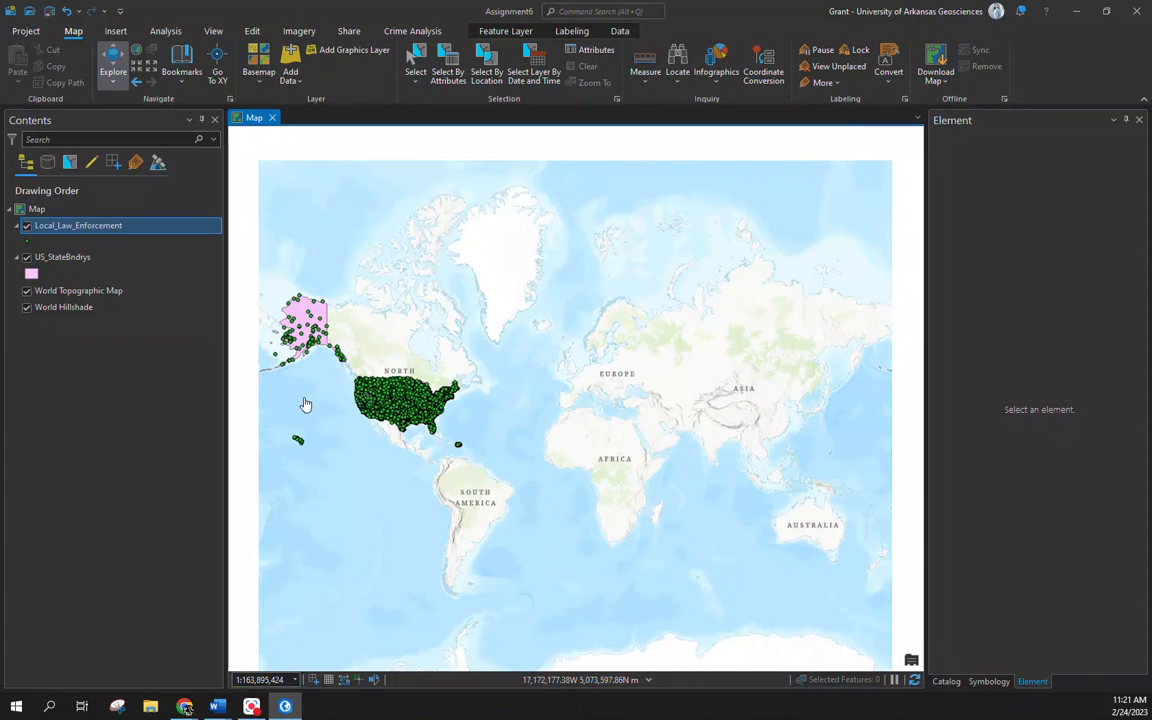
Inspect both layers over the contiguous United States and open the attribute table of the US_StateBndrys layer
{"action": "left_click_drag", "start_coordinate": [366, 433], "coordinate": [468, 433]}
{"action": "scroll", "coordinate": [468, 433], "scroll_direction": "up", "scroll_amount": 3}
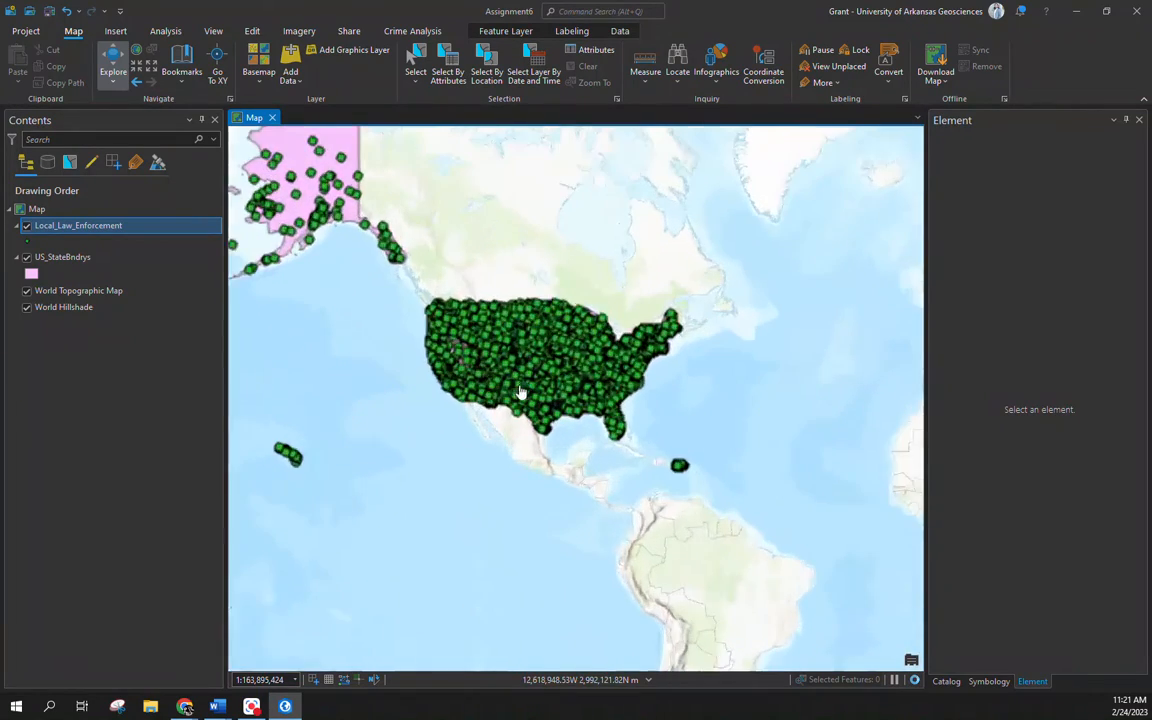
{"action": "scroll", "coordinate": [555, 370], "scroll_direction": "up", "scroll_amount": 2}
{"action": "scroll", "coordinate": [555, 370], "scroll_direction": "up", "scroll_amount": 2}
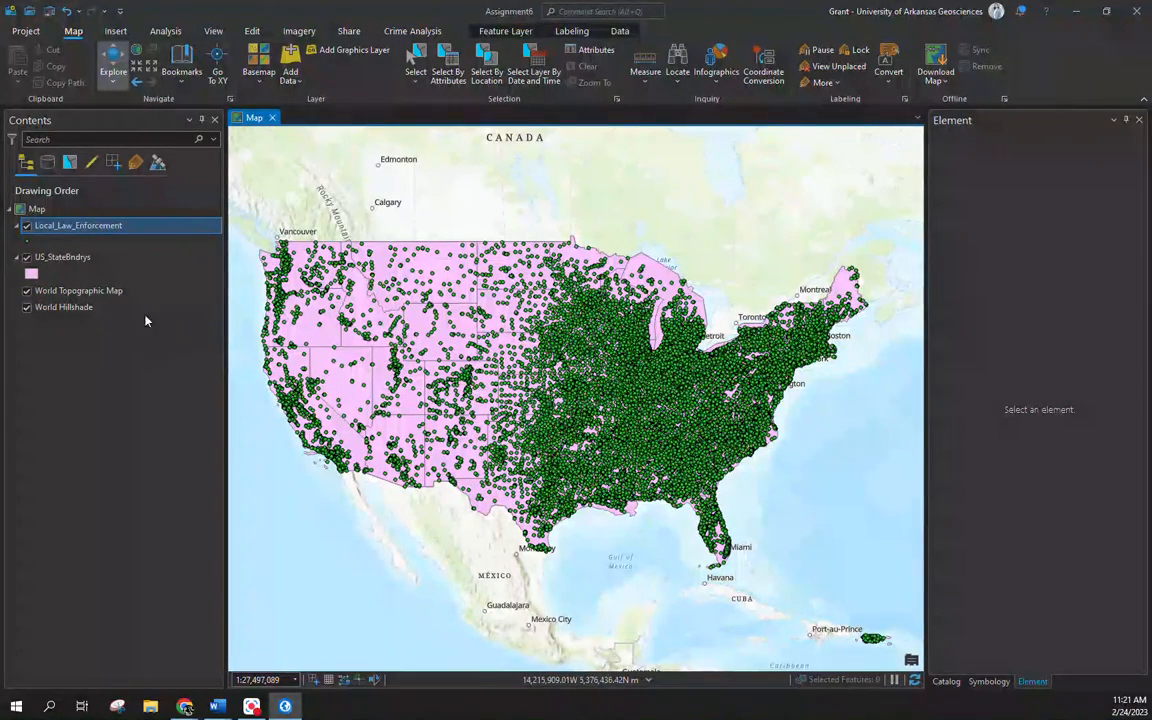
{"action": "left_click", "coordinate": [75, 262]}
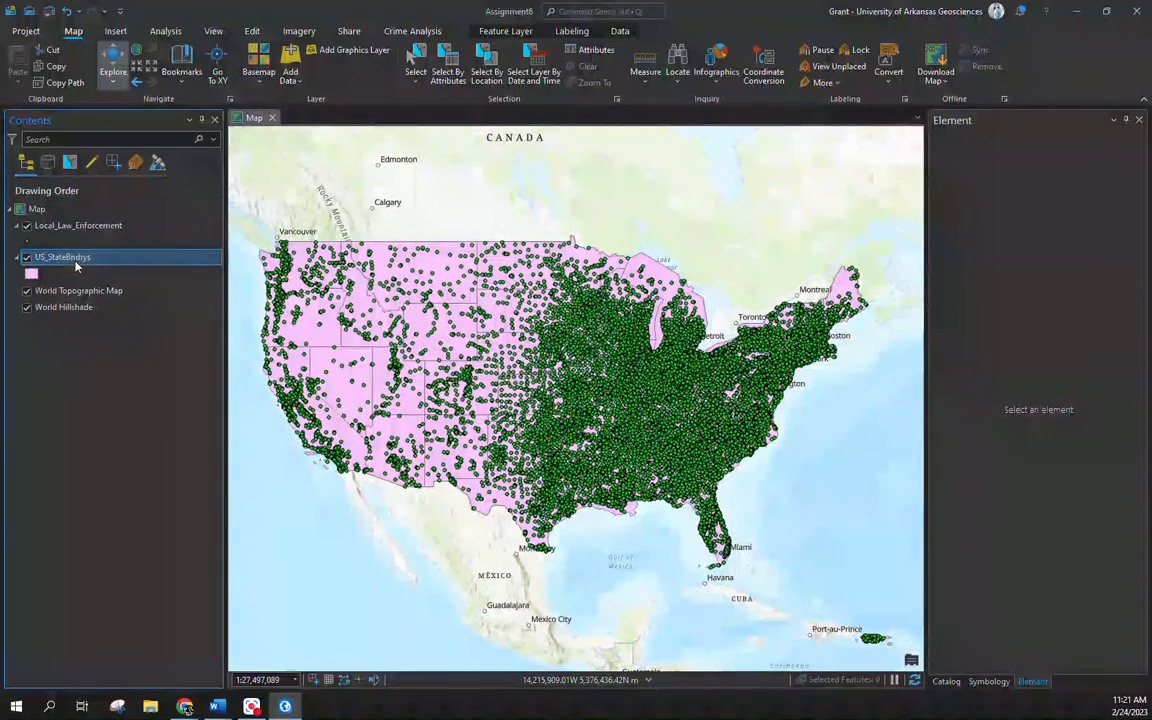
{"action": "right_click", "coordinate": [67, 263]}
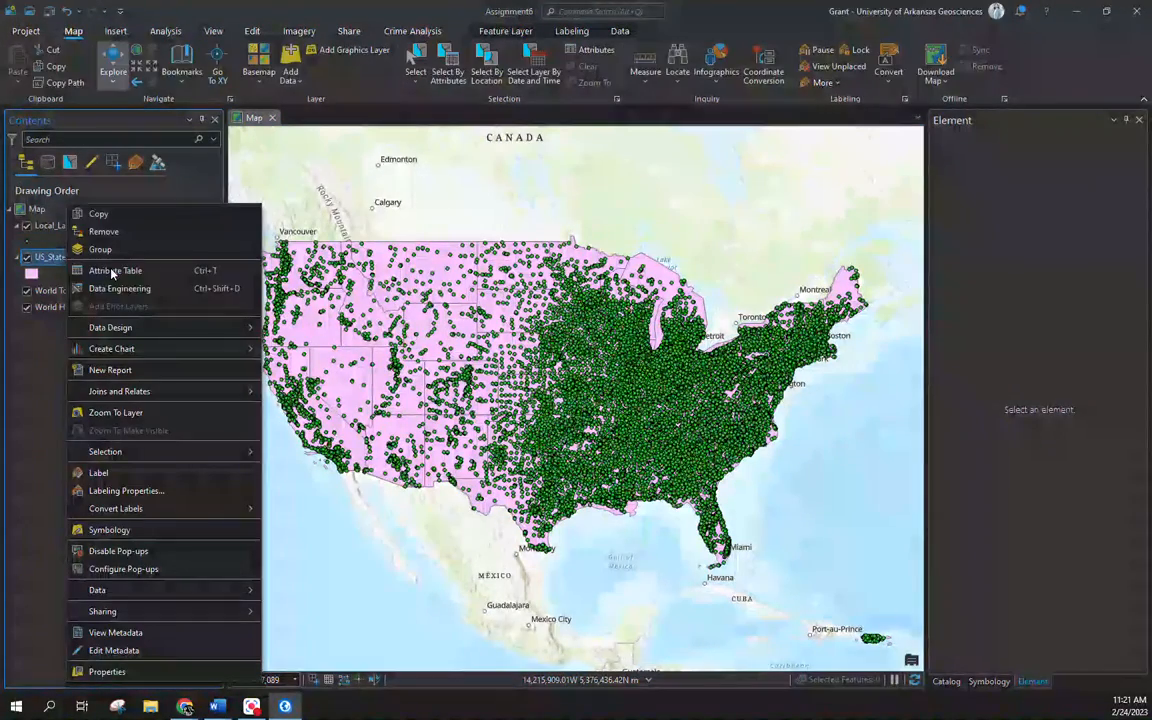
{"action": "left_click", "coordinate": [139, 278]}
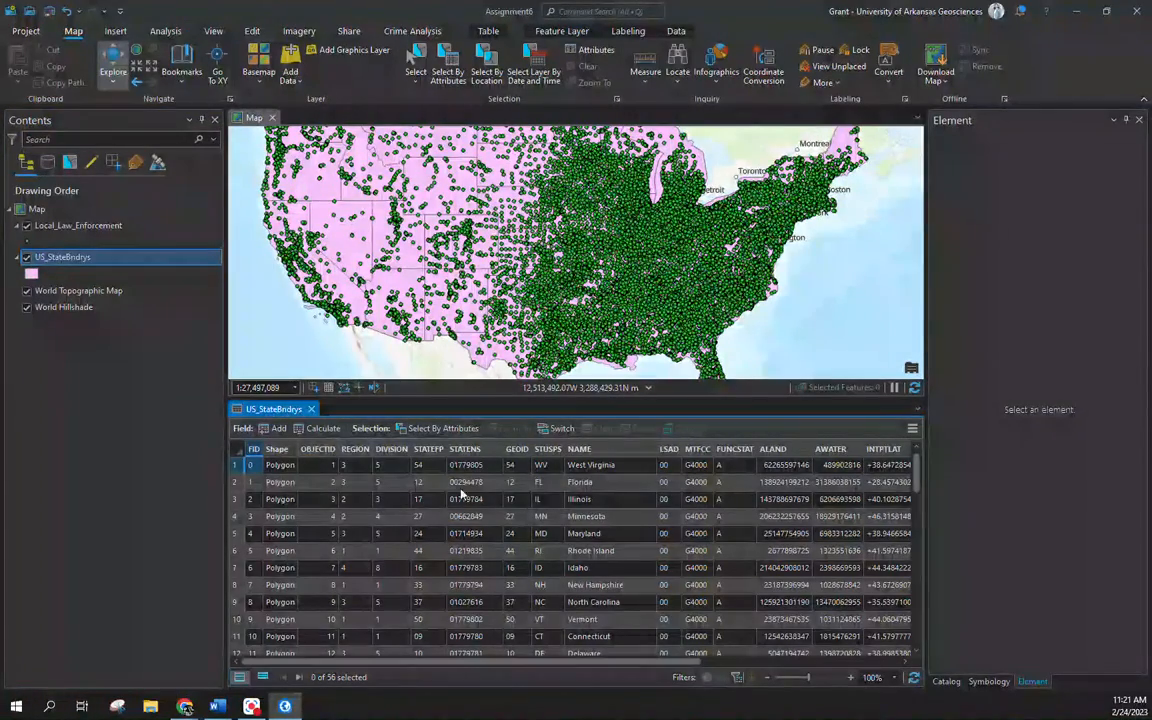
{"action": "left_click_drag", "start_coordinate": [436, 661], "coordinate": [330, 661]}
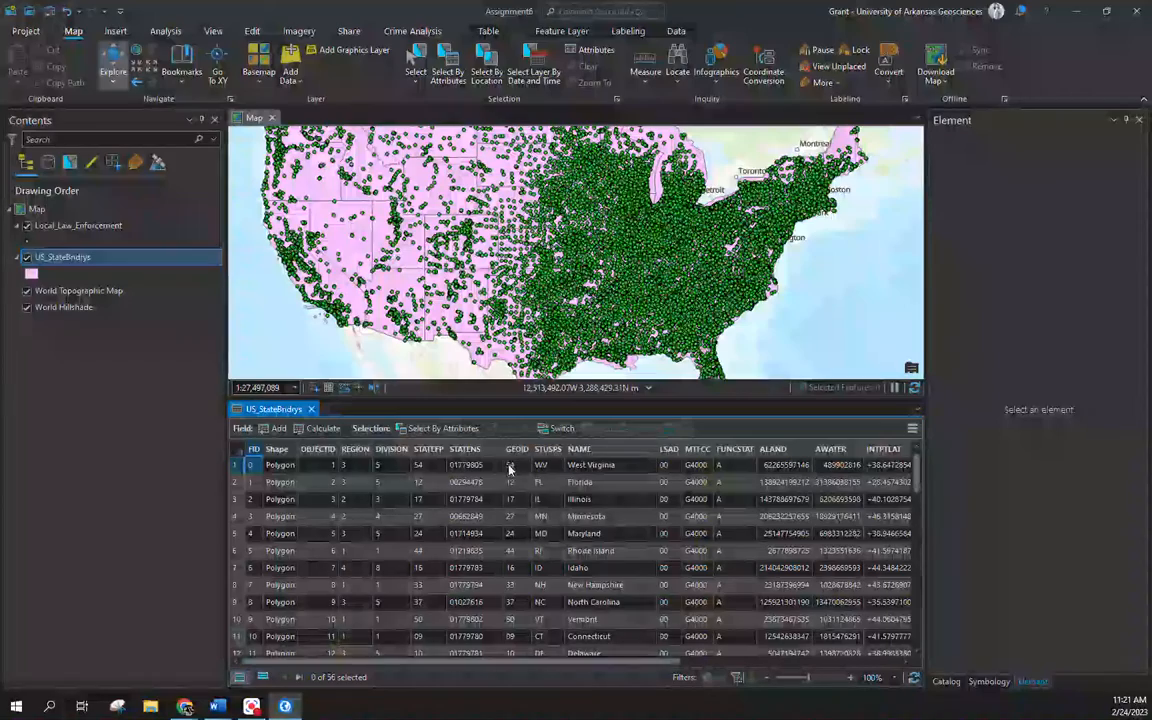
Sort the US_StateBndrys attribute table by GEOID in ascending order and look through the state and territory records
{"action": "mouse_move", "coordinate": [515, 457]}
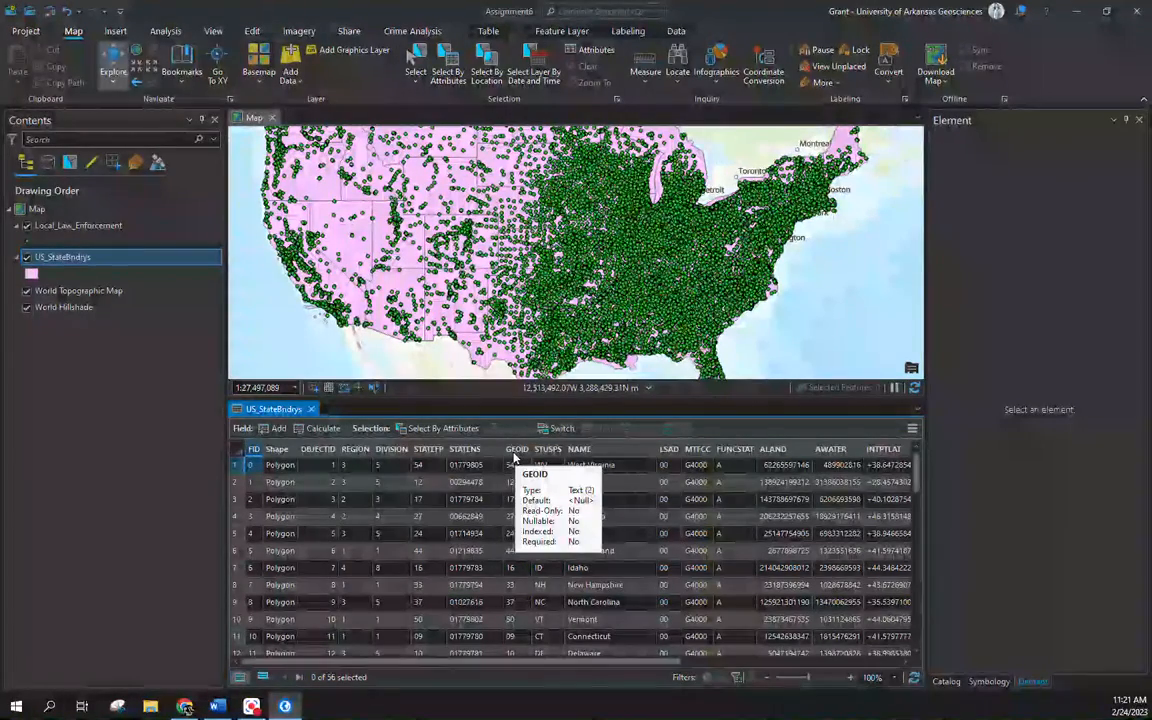
{"action": "double_click", "coordinate": [515, 449]}
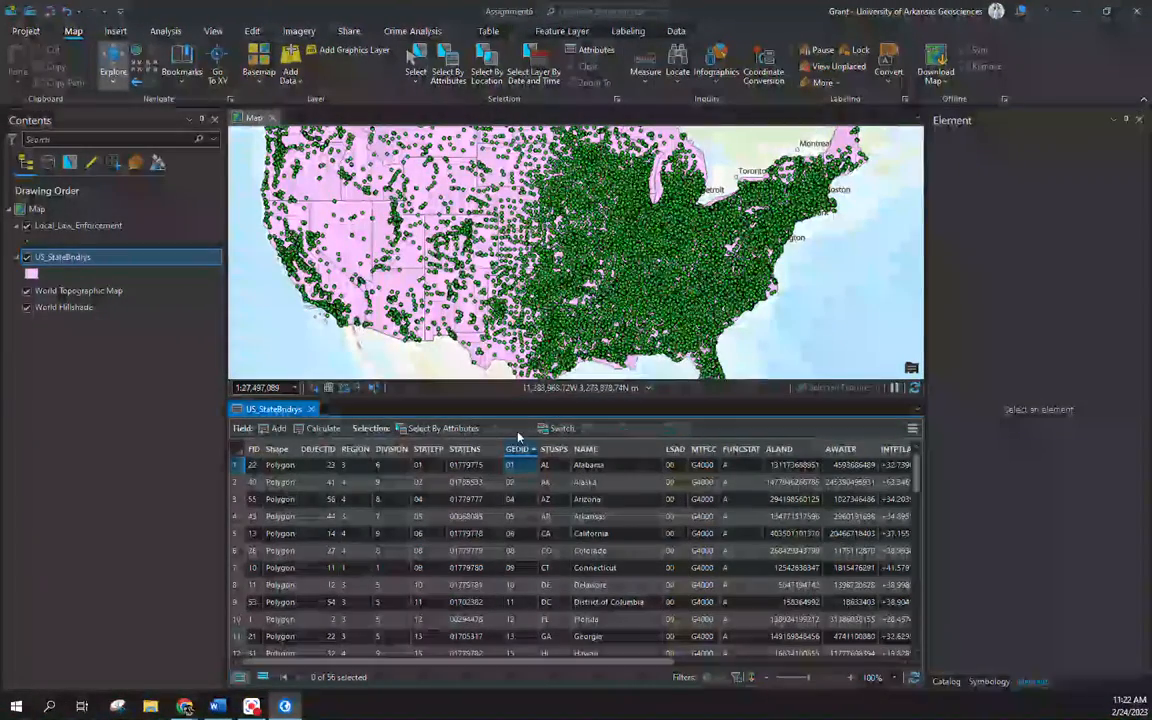
{"action": "left_click_drag", "start_coordinate": [920, 470], "coordinate": [918, 605]}
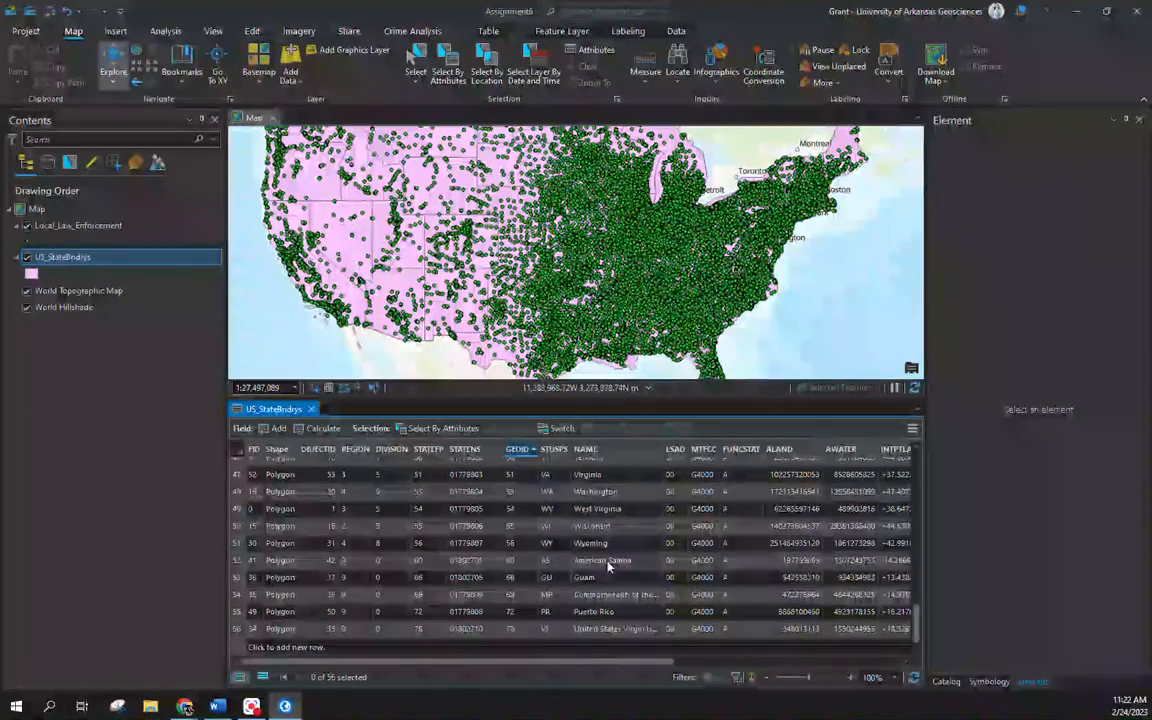
{"action": "scroll", "coordinate": [605, 550], "scroll_direction": "up", "scroll_amount": 5}
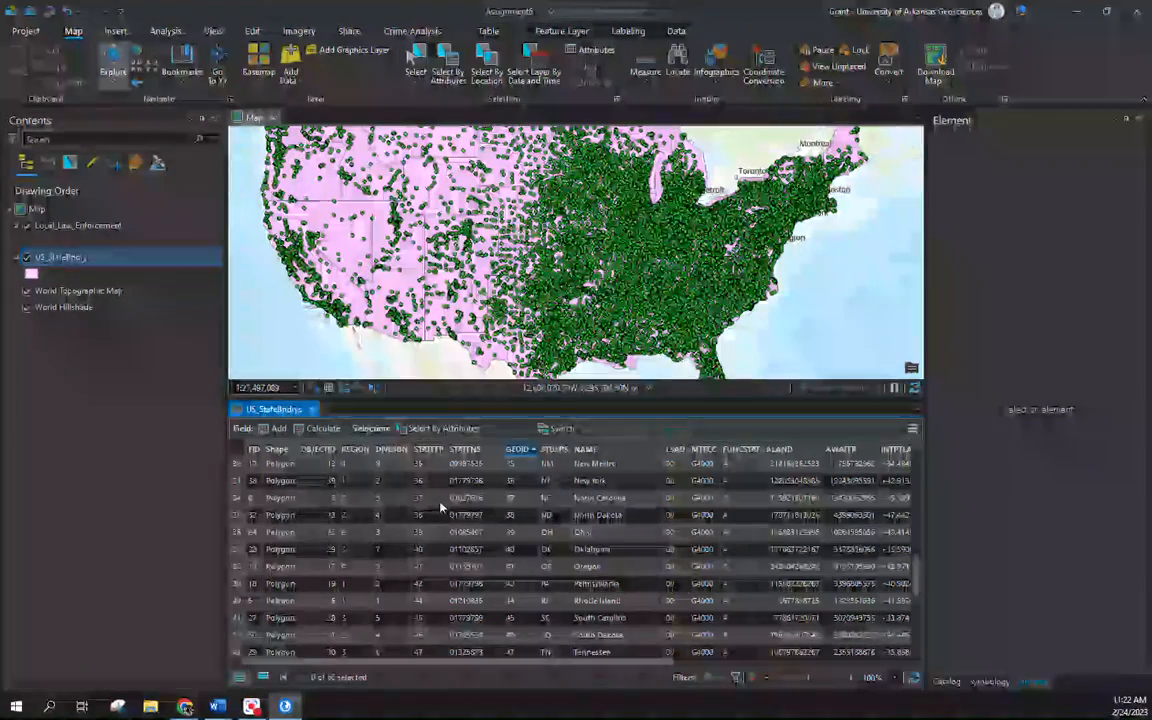
Select the US_StateBndrys records by attribute with a new selection where NAME is equal to American Samoa
{"action": "left_click", "coordinate": [430, 430]}
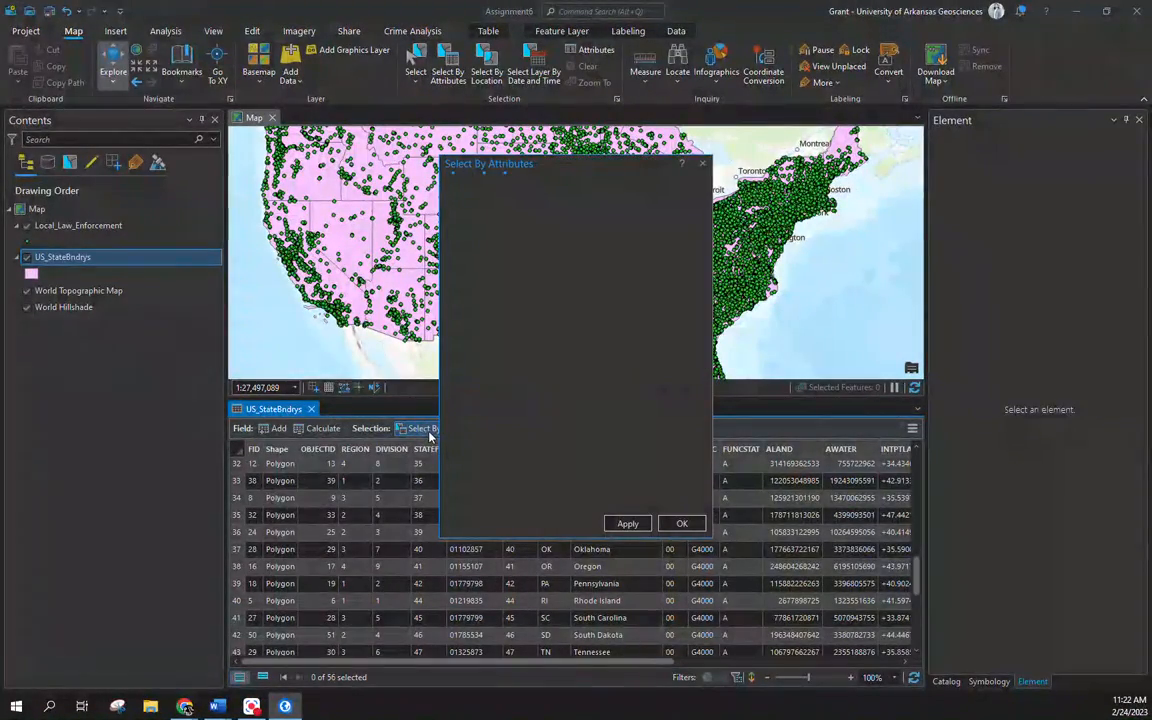
{"action": "left_click", "coordinate": [558, 309]}
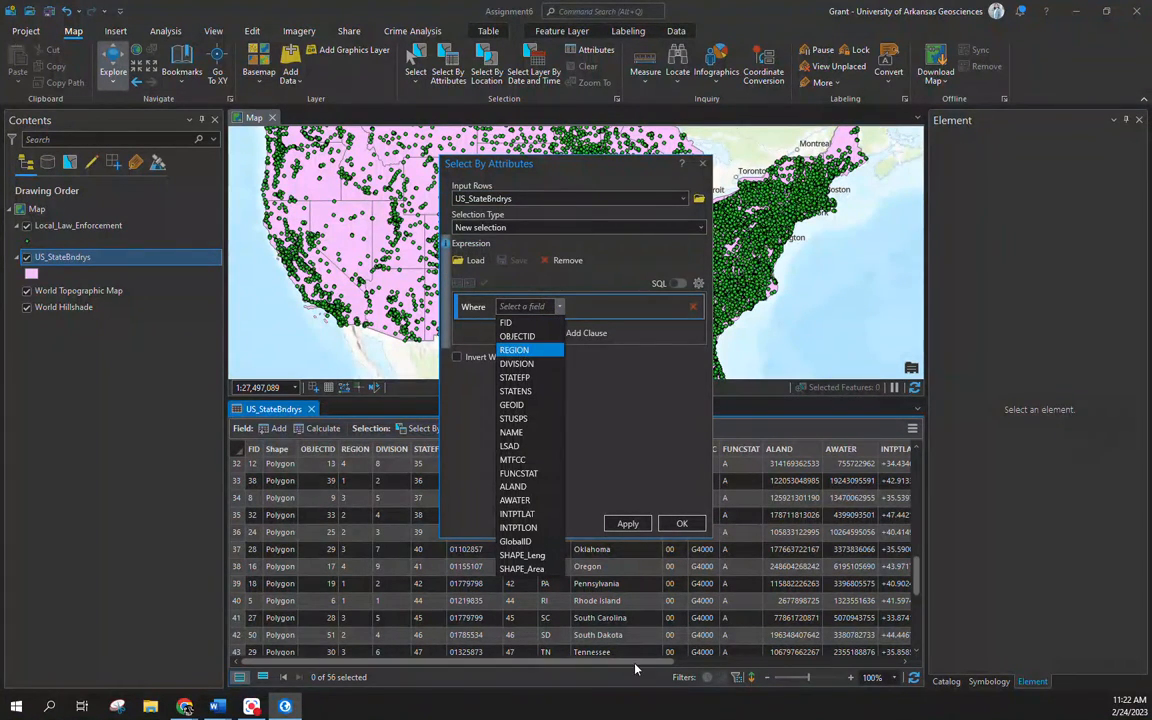
{"action": "left_click", "coordinate": [520, 433]}
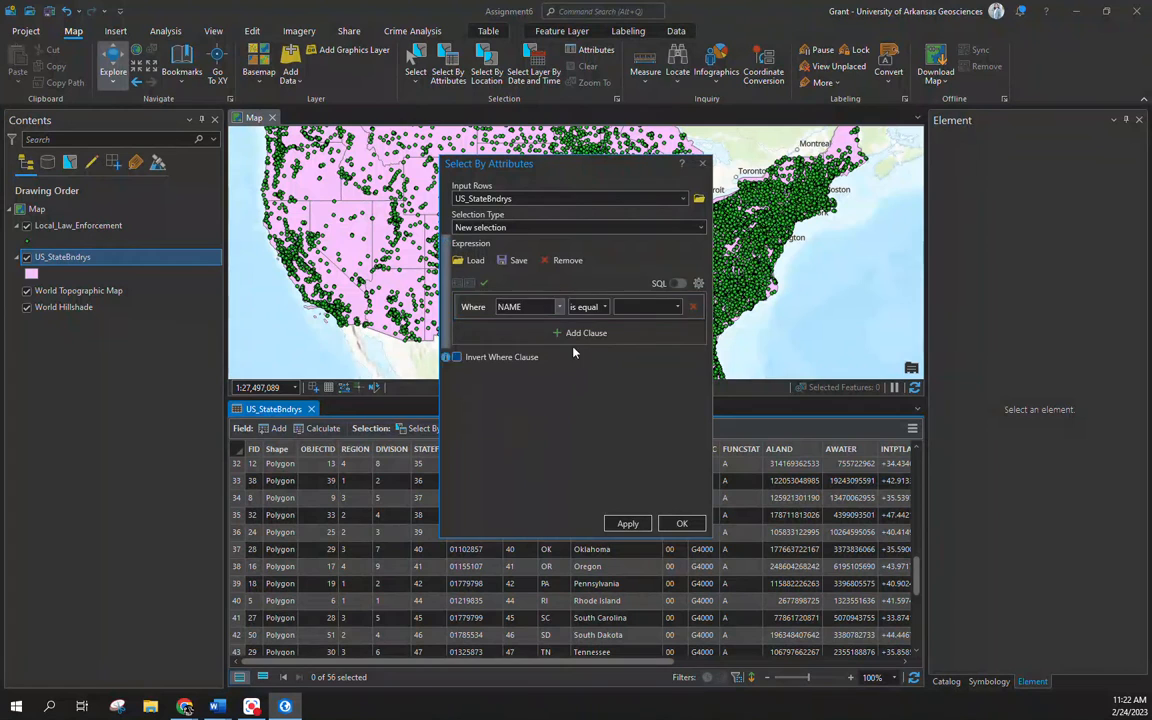
{"action": "left_click", "coordinate": [607, 309]}
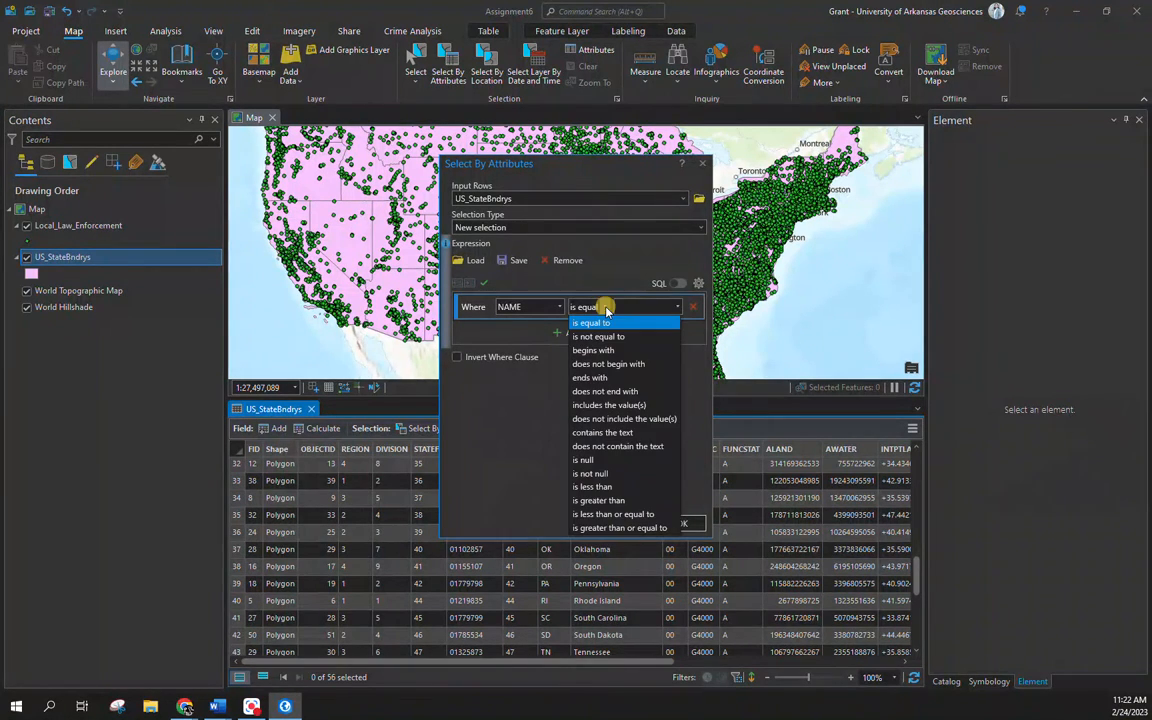
{"action": "left_click", "coordinate": [605, 323]}
{"action": "left_click", "coordinate": [677, 308]}
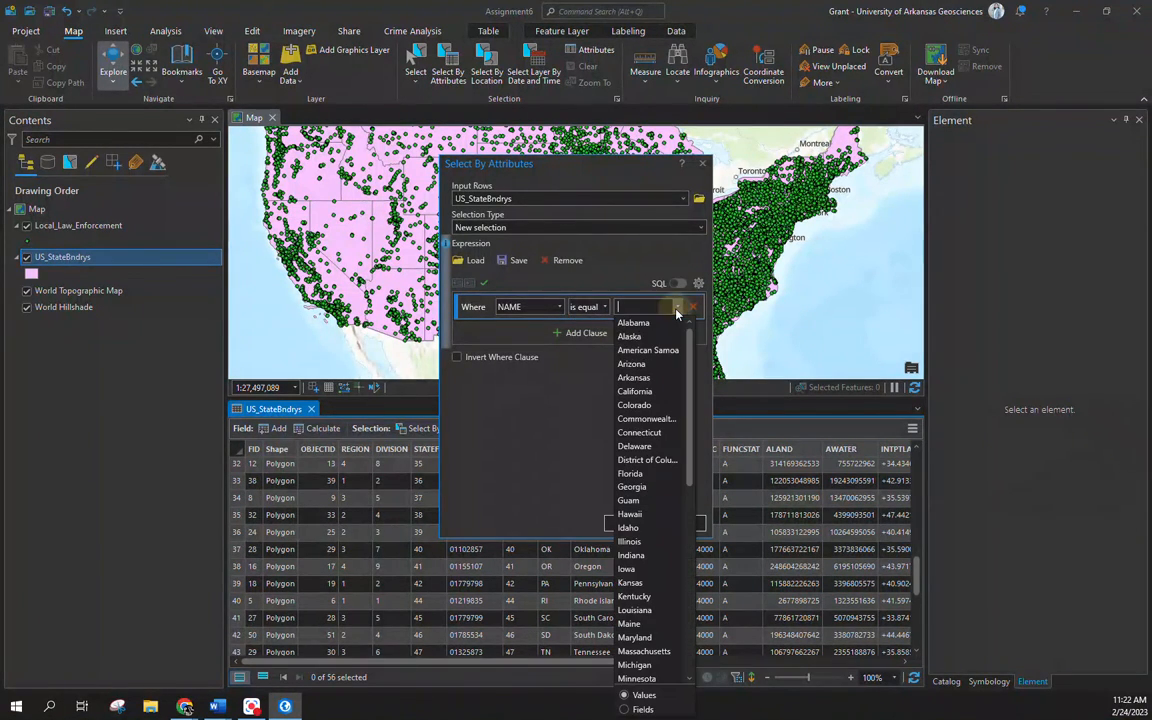
{"action": "left_click", "coordinate": [650, 350]}
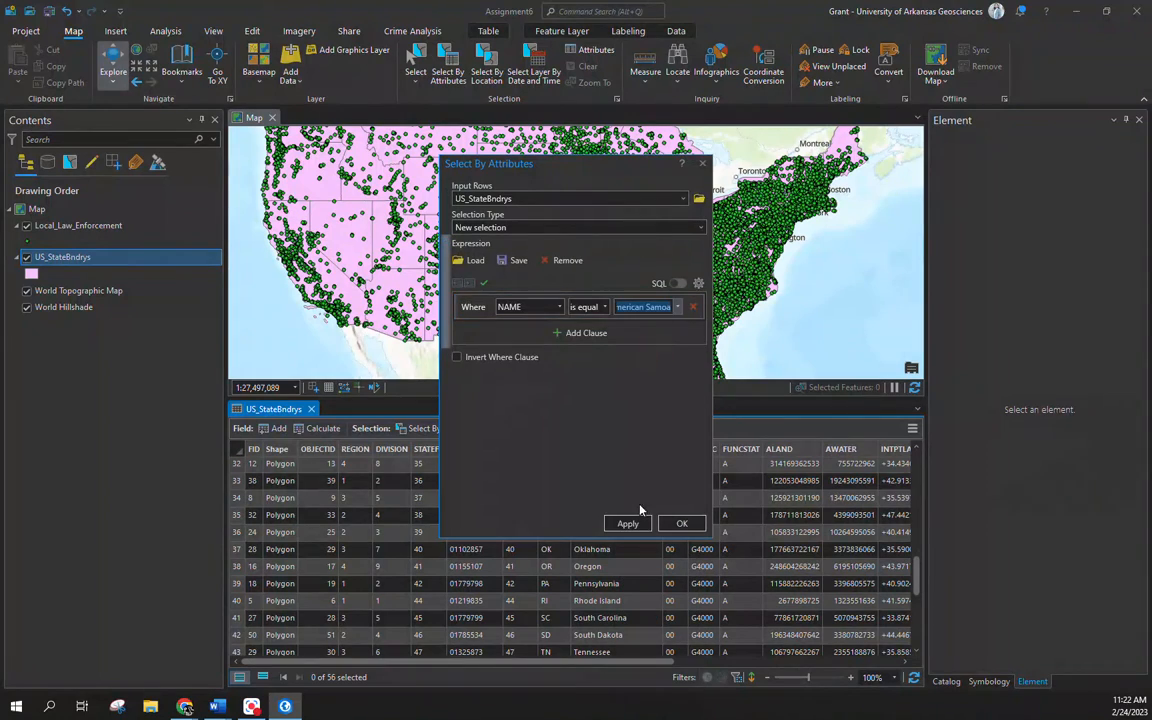
{"action": "left_click", "coordinate": [636, 523]}
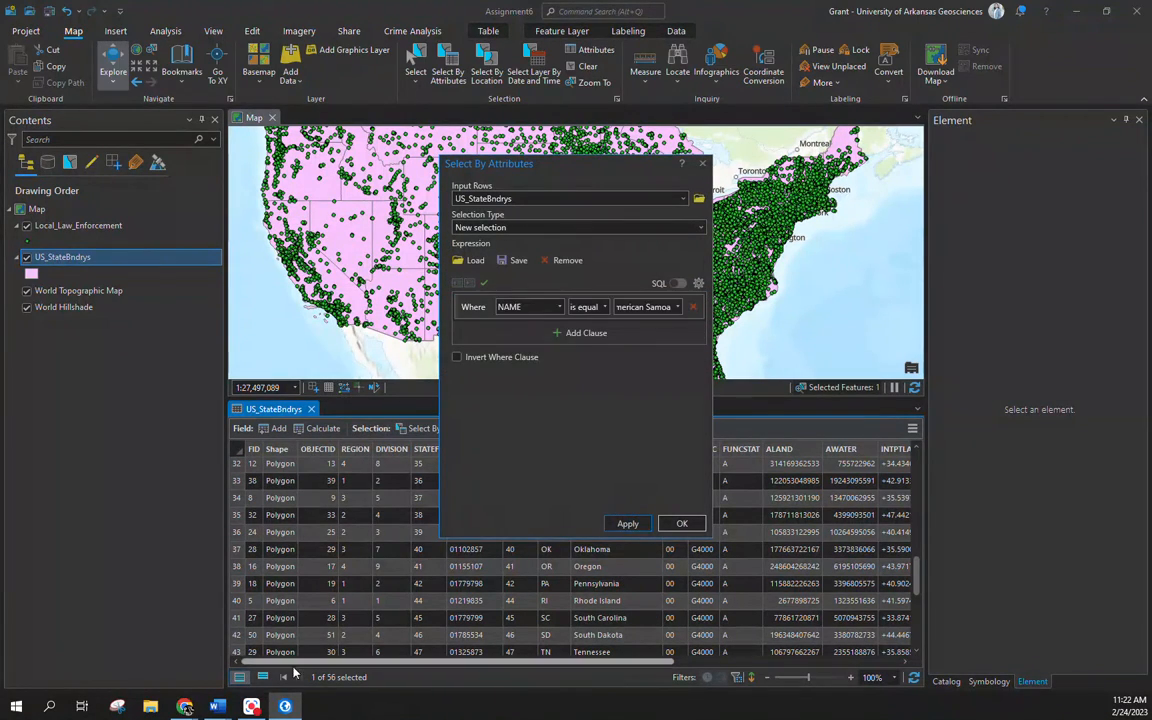
Extend the attribute selection with an Or clause where NAME is equal to Alaska, apply it, and clear the selection
{"action": "left_click_drag", "start_coordinate": [541, 158], "coordinate": [367, 115]}
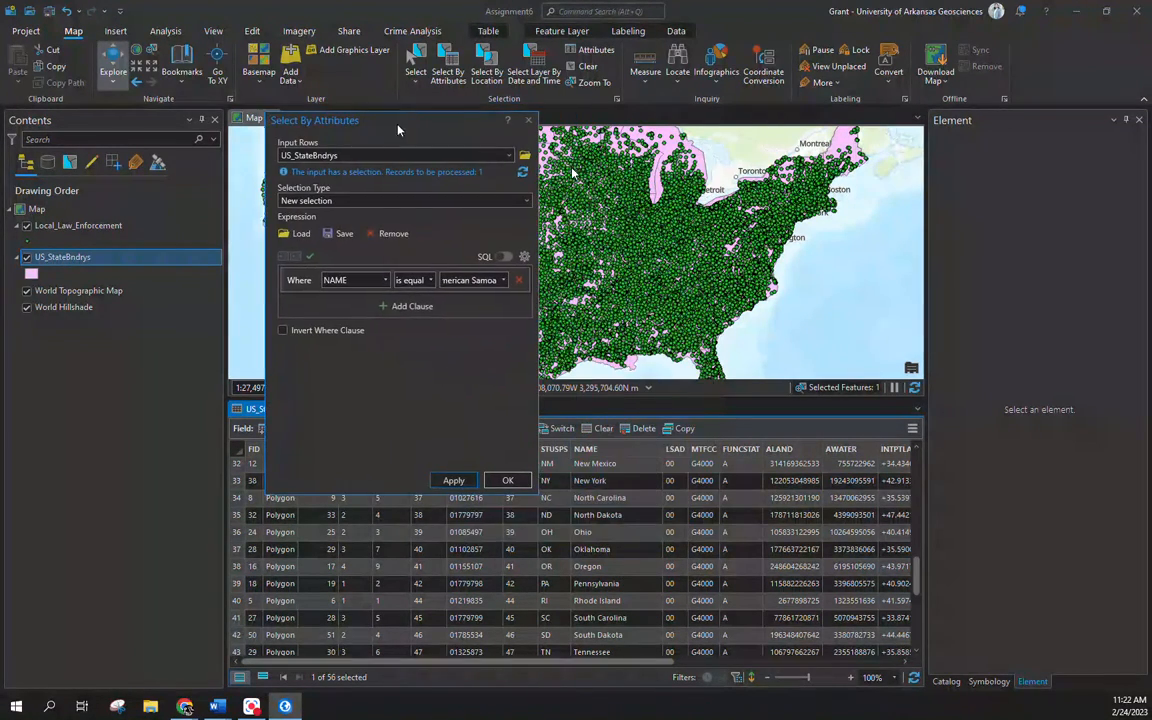
{"action": "left_click", "coordinate": [390, 306]}
{"action": "left_click", "coordinate": [300, 308]}
{"action": "left_click", "coordinate": [284, 291]}
{"action": "left_click", "coordinate": [390, 307]}
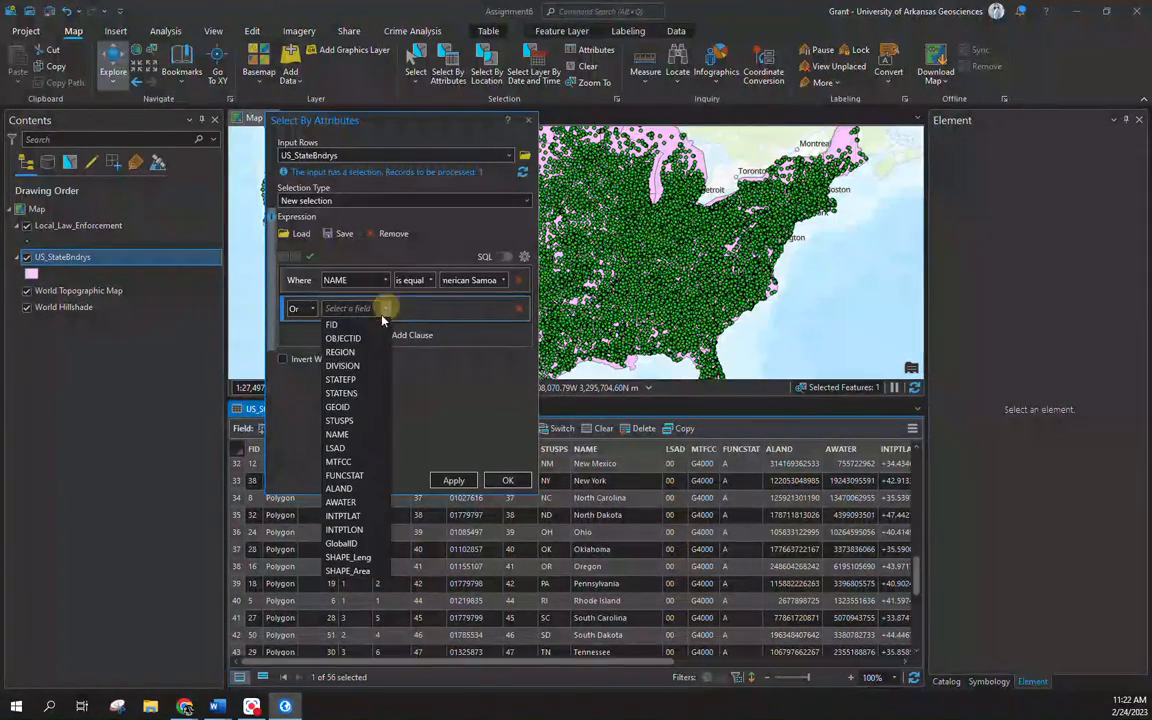
{"action": "left_click", "coordinate": [335, 434]}
{"action": "left_click", "coordinate": [490, 308]}
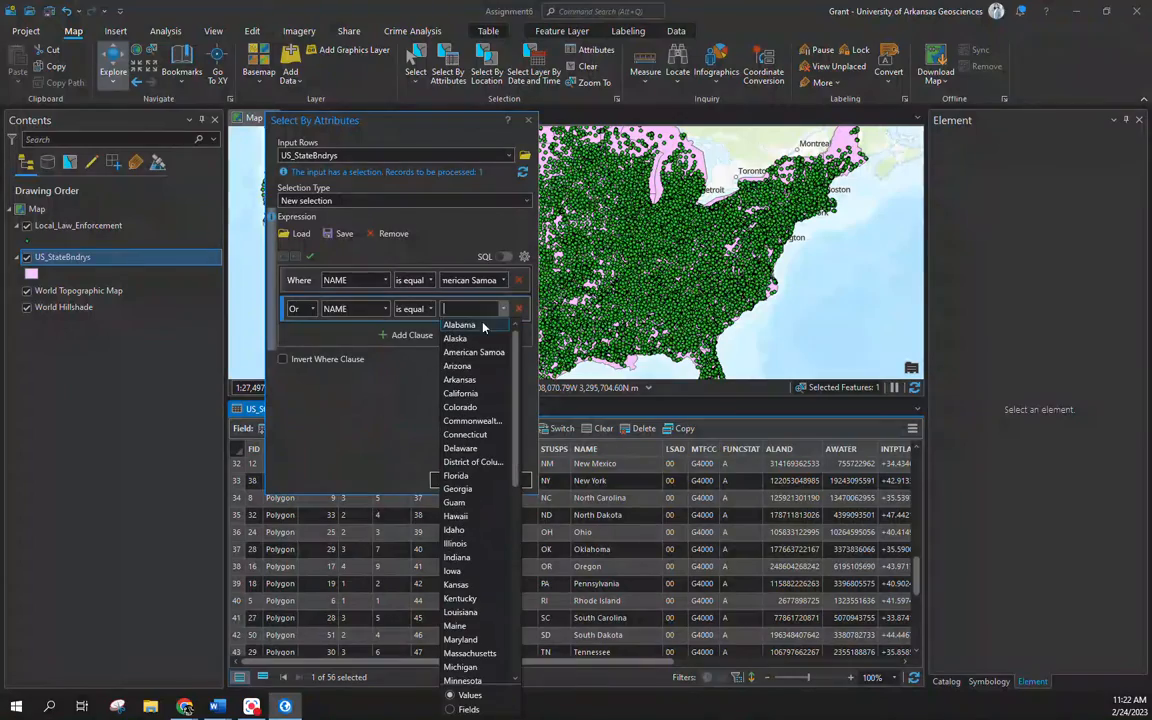
{"action": "left_click", "coordinate": [468, 343]}
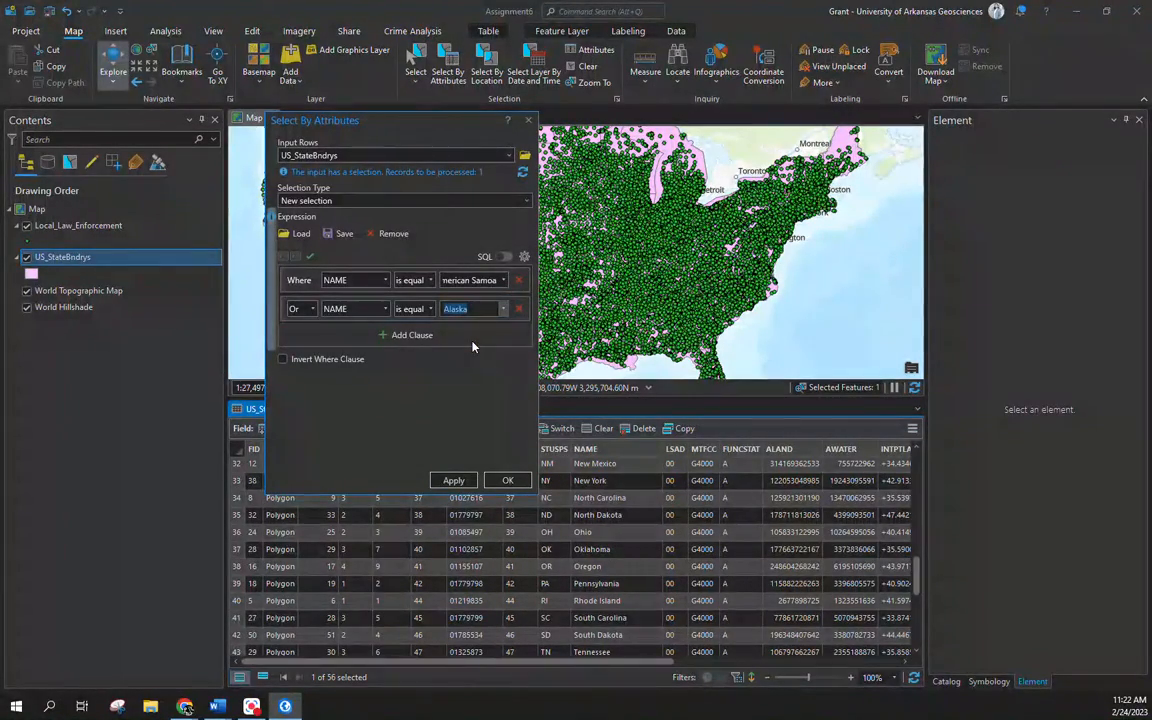
{"action": "left_click", "coordinate": [458, 486]}
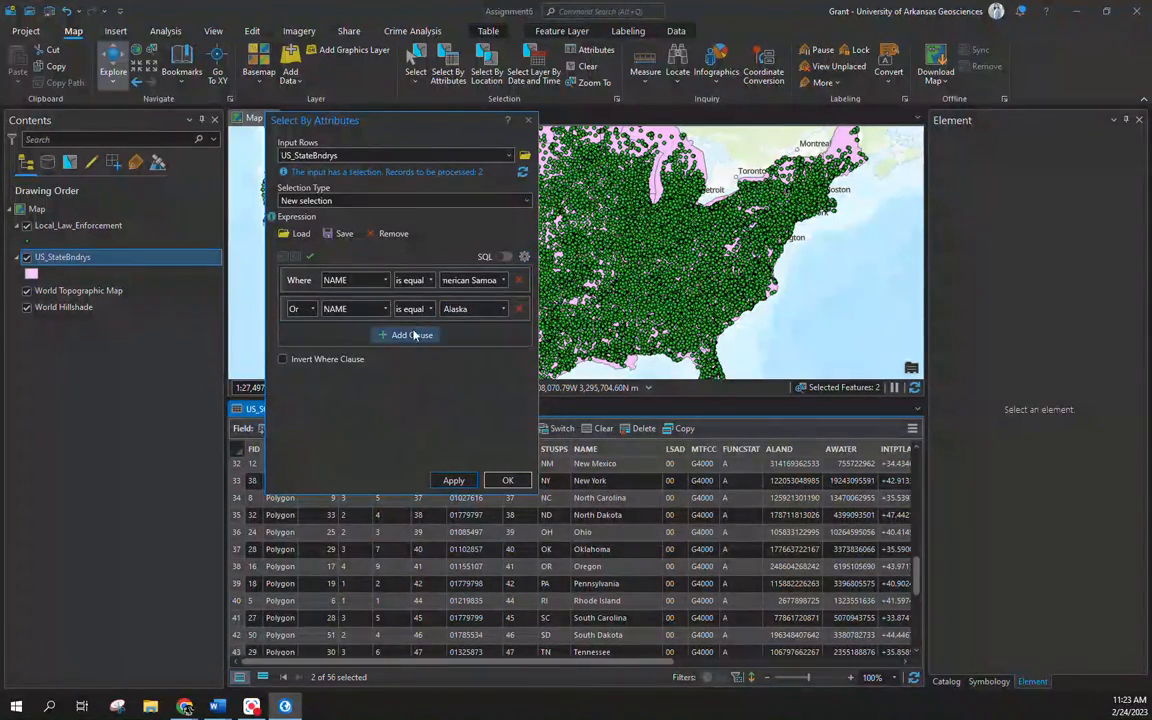
{"action": "left_click", "coordinate": [506, 481]}
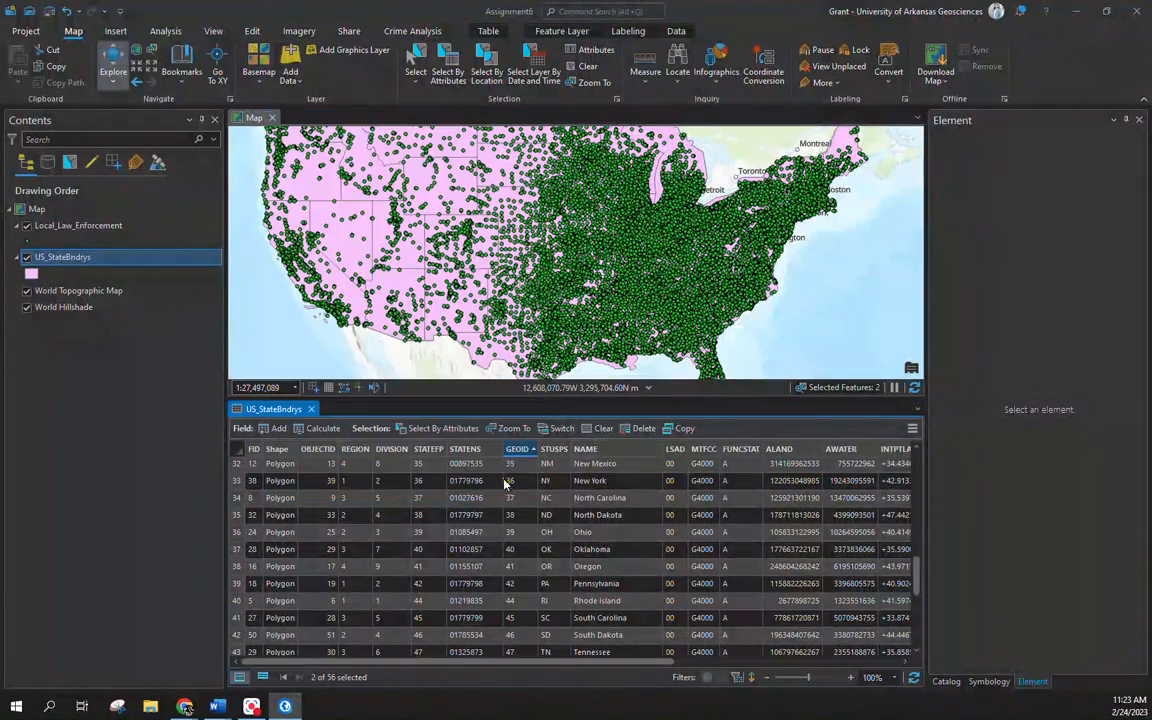
{"action": "left_click", "coordinate": [600, 433]}
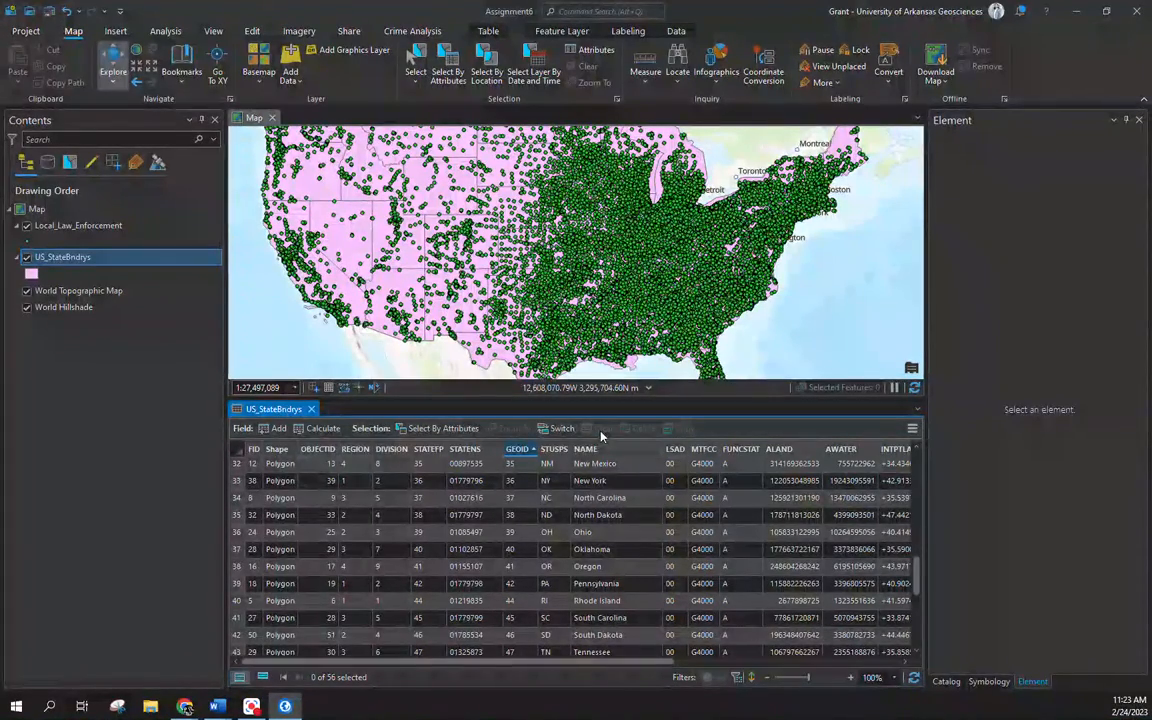
Select the Alaska, District of Columbia and Hawaii rows together in the US_StateBndrys attribute table
{"action": "left_click", "coordinate": [545, 652]}
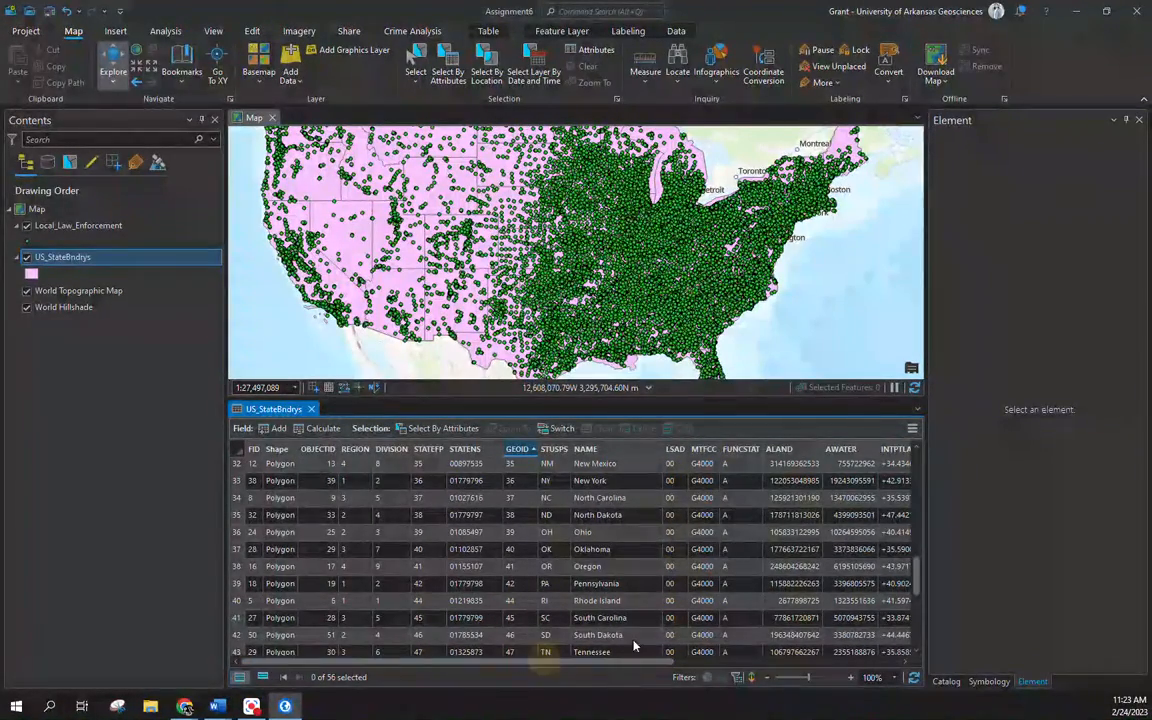
{"action": "left_click_drag", "start_coordinate": [917, 570], "coordinate": [917, 450]}
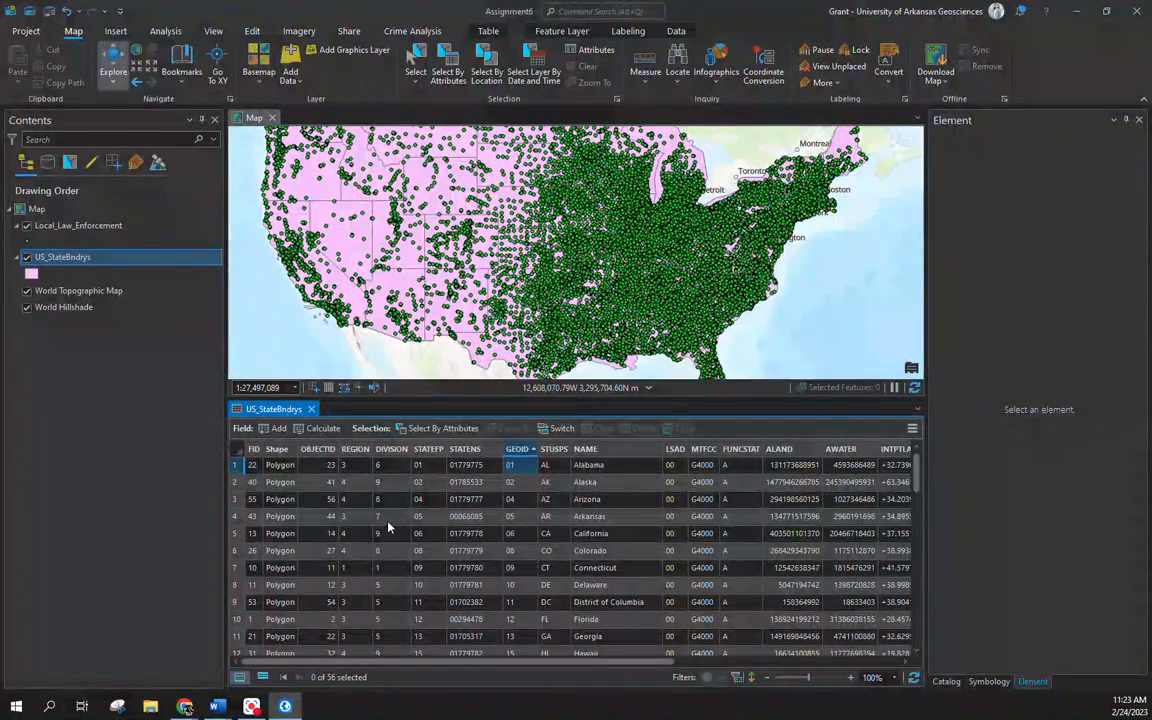
{"action": "left_click", "coordinate": [235, 485]}
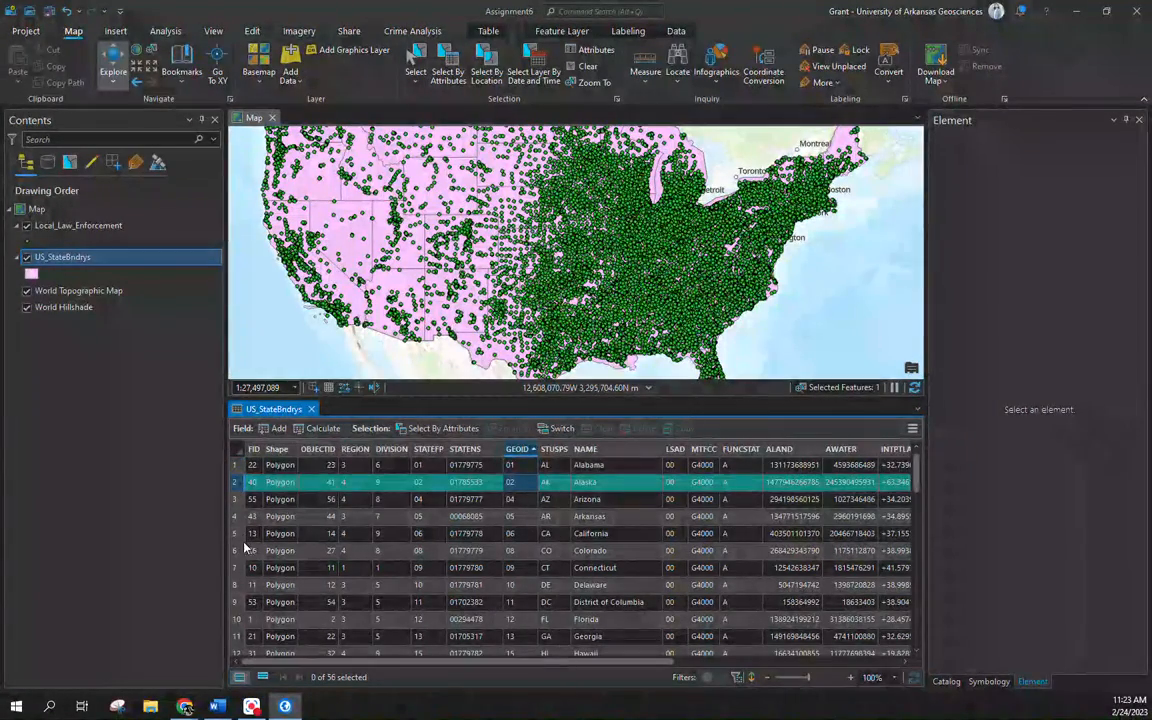
{"action": "left_click", "coordinate": [235, 603], "text": "ctrl"}
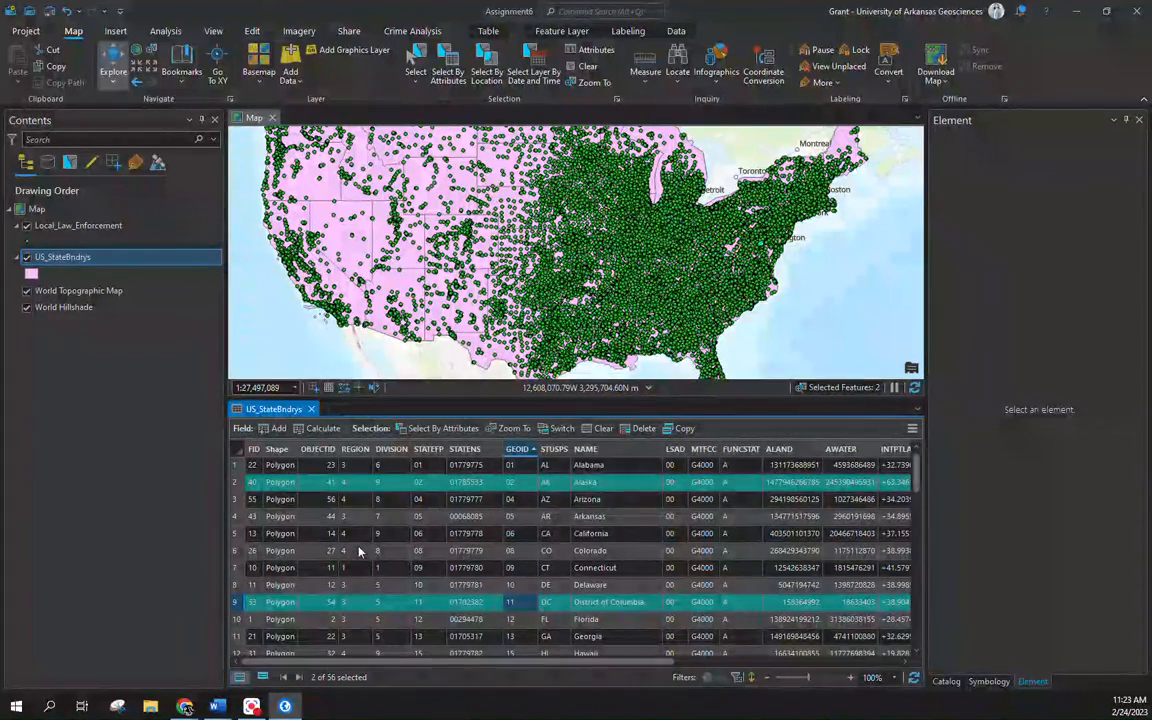
{"action": "scroll", "coordinate": [350, 541], "scroll_direction": "down", "scroll_amount": 2}
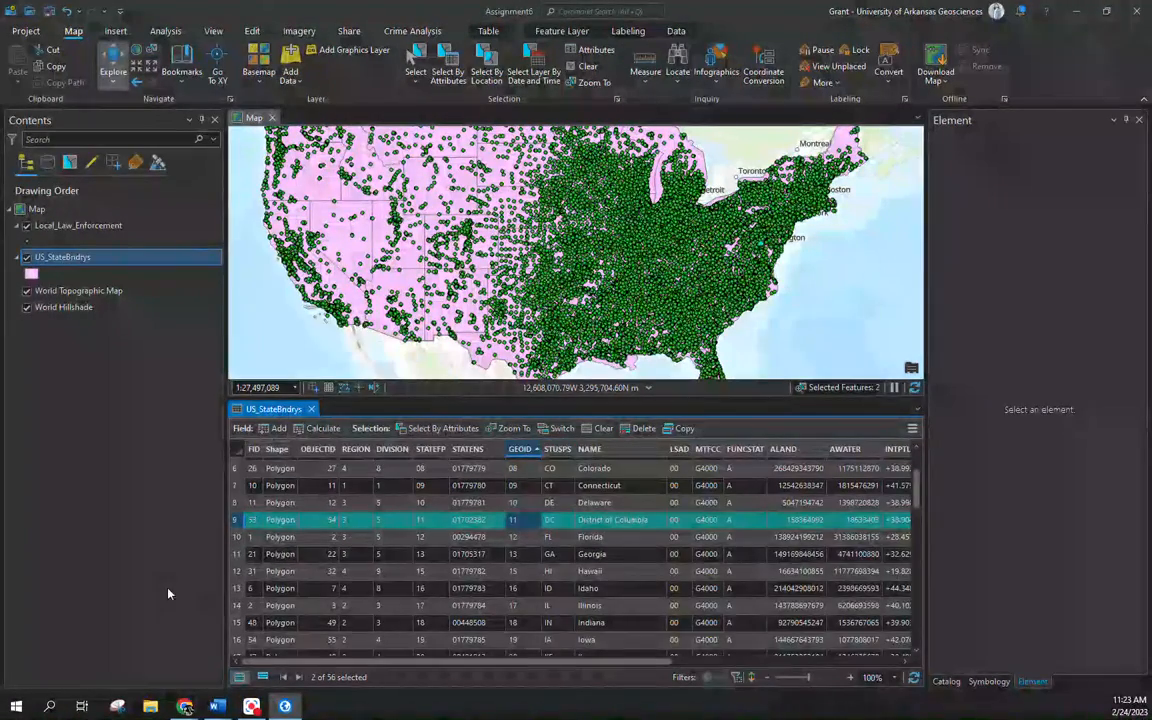
{"action": "left_click", "coordinate": [240, 571], "text": "ctrl"}
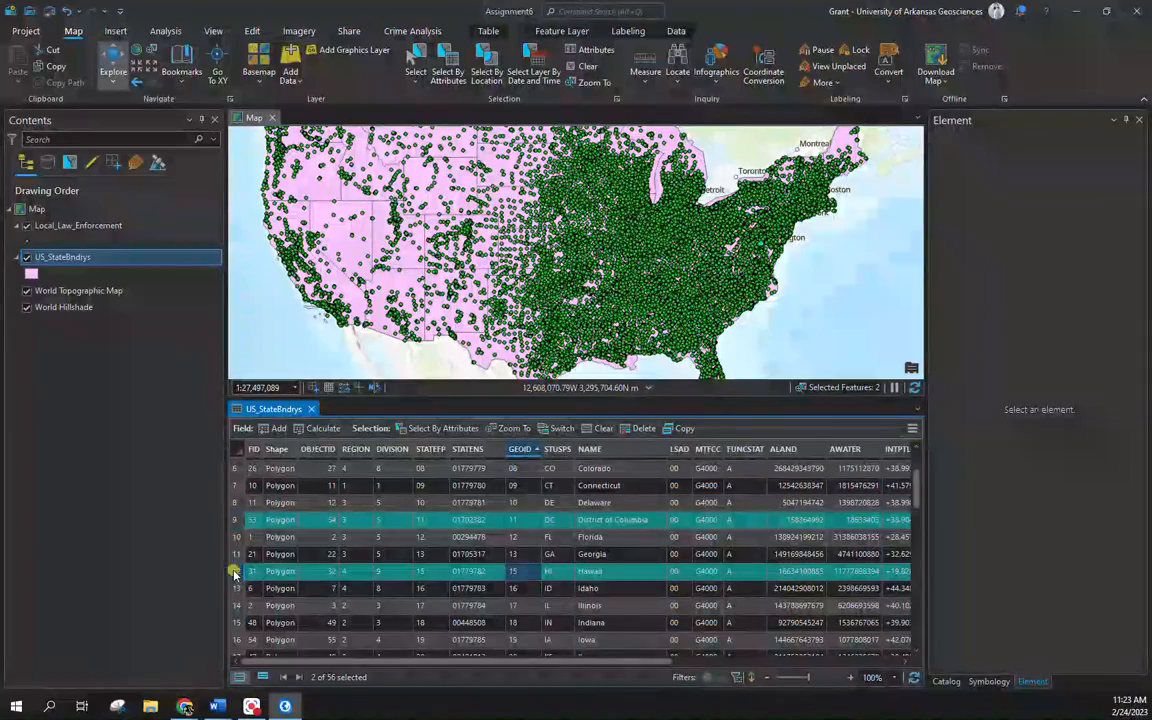
Add the American Samoa, Guam, Commonwealth (MP), Puerto Rico and United States Virgin Islands rows to the table selection
{"action": "scroll", "coordinate": [313, 570], "scroll_direction": "down", "scroll_amount": 8}
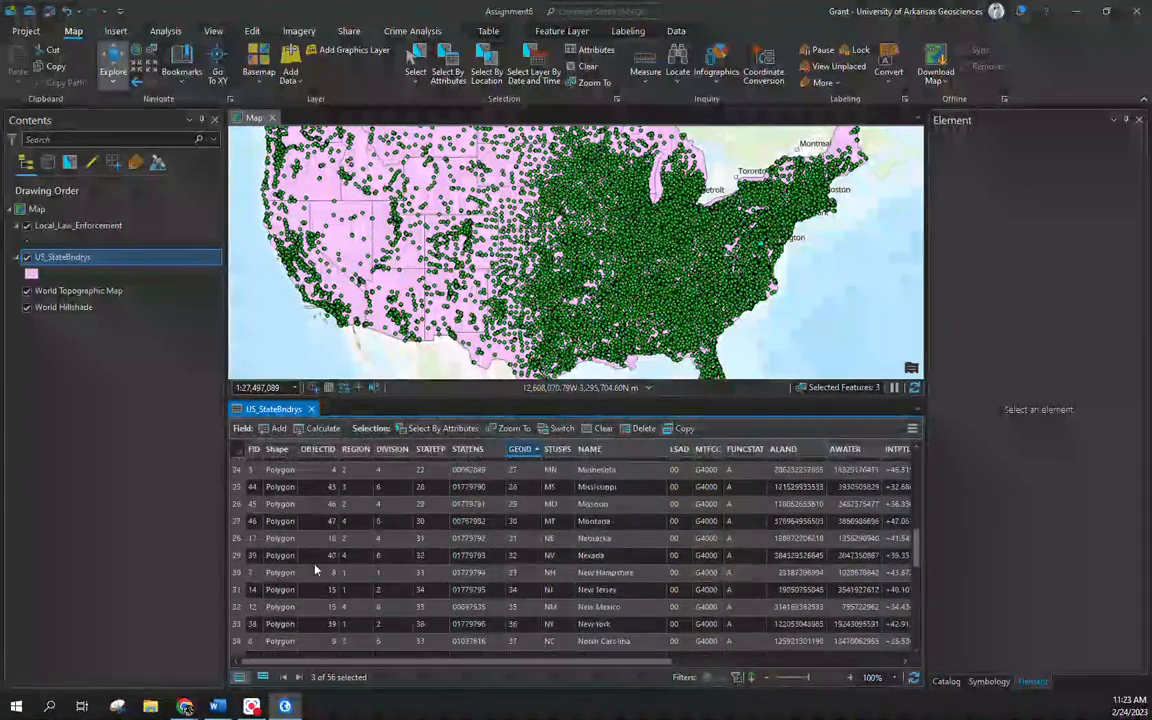
{"action": "scroll", "coordinate": [315, 570], "scroll_direction": "down", "scroll_amount": 3}
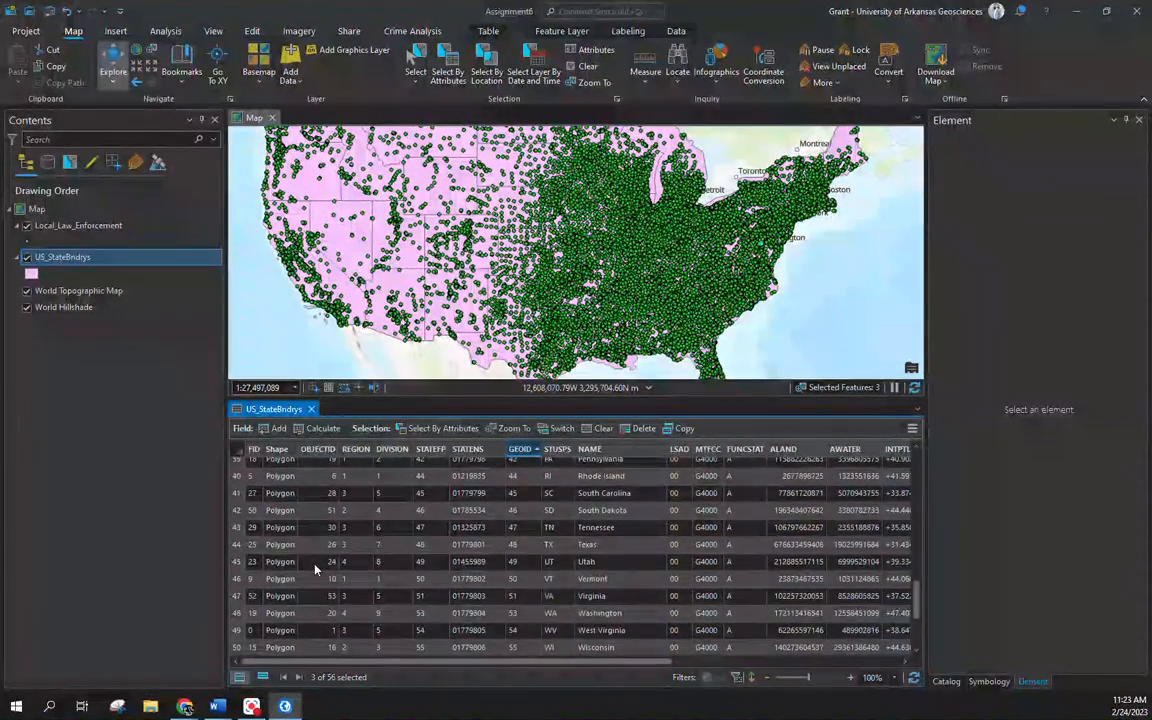
{"action": "scroll", "coordinate": [314, 568], "scroll_direction": "down", "scroll_amount": 3}
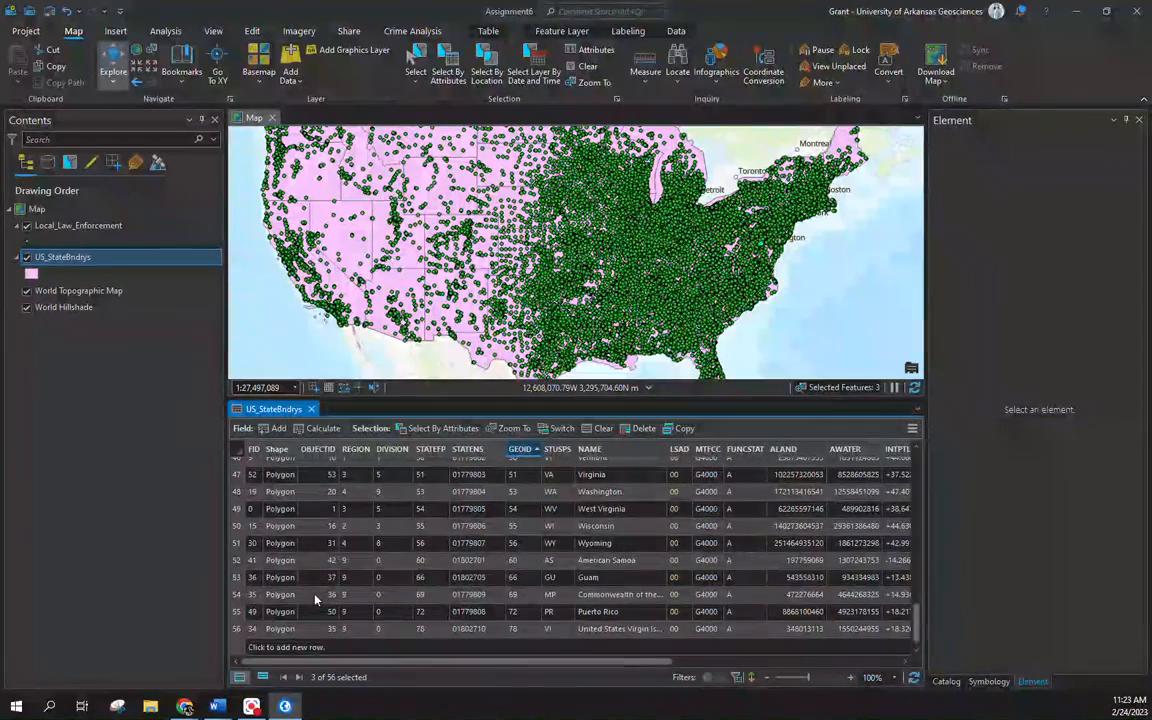
{"action": "left_click", "coordinate": [237, 560], "text": "ctrl"}
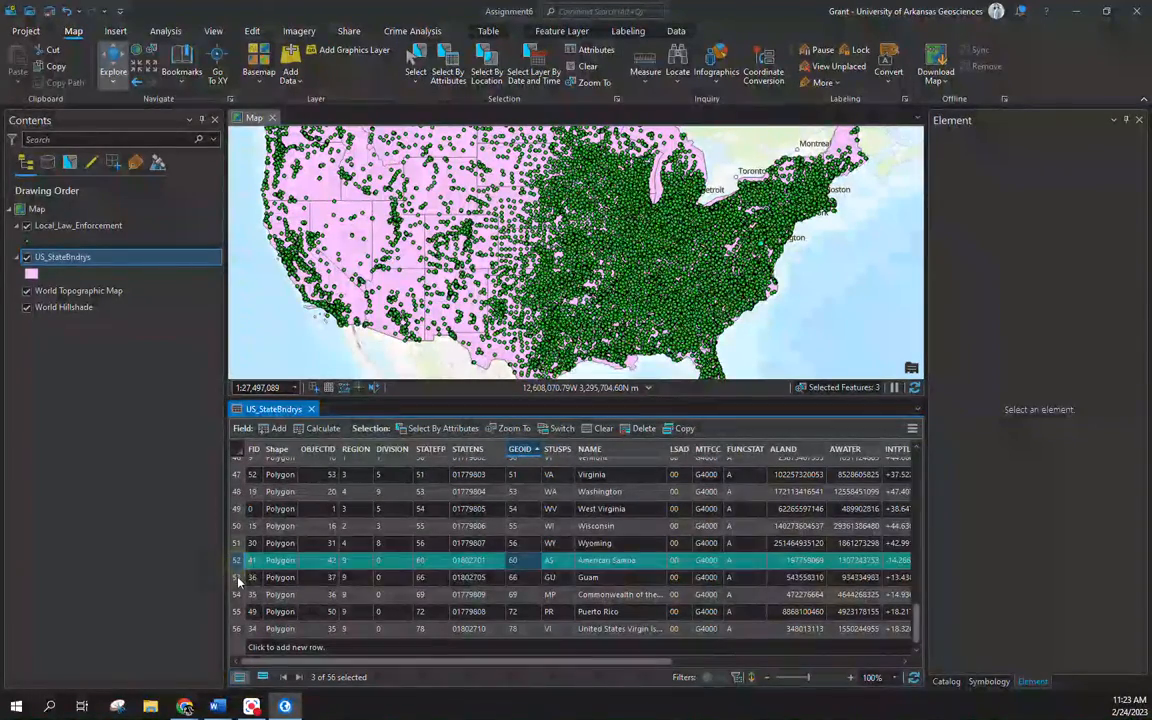
{"action": "left_click", "coordinate": [237, 577], "text": "ctrl"}
{"action": "left_click", "coordinate": [237, 594], "text": "ctrl"}
{"action": "left_click", "coordinate": [237, 611], "text": "ctrl"}
{"action": "left_click", "coordinate": [237, 628], "text": "ctrl"}
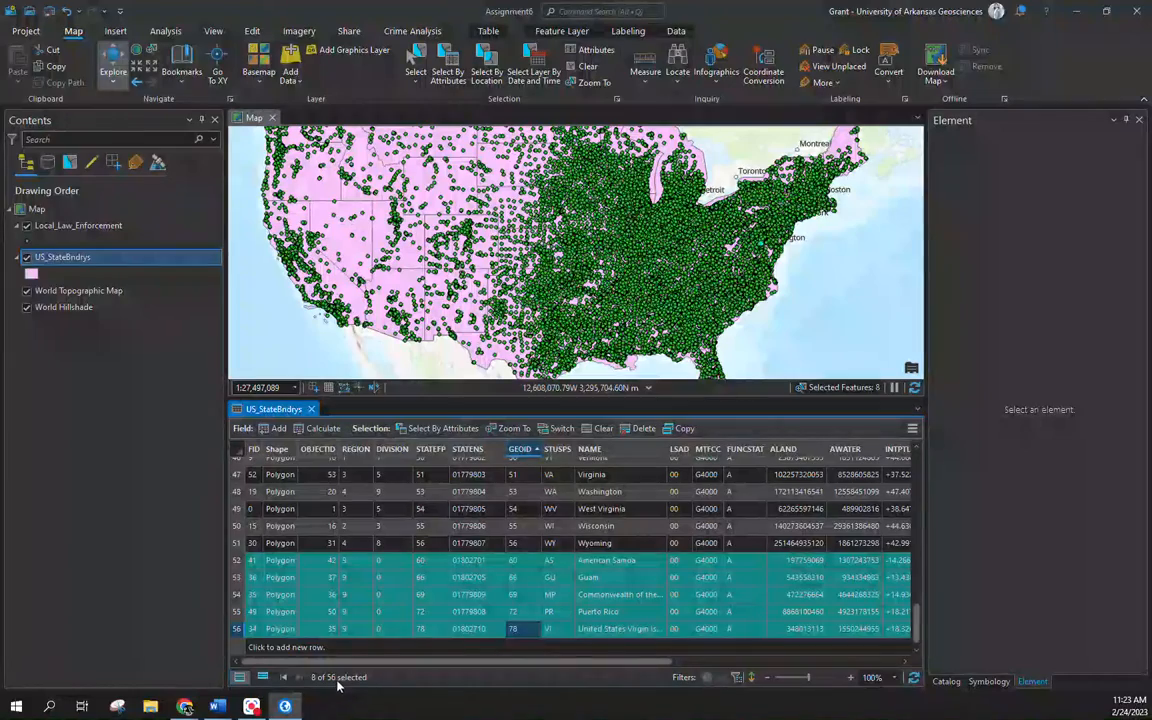
Switch the US_StateBndrys selection to the 48 contiguous states and turn off the Local_Law_Enforcement layer
{"action": "left_click", "coordinate": [558, 430]}
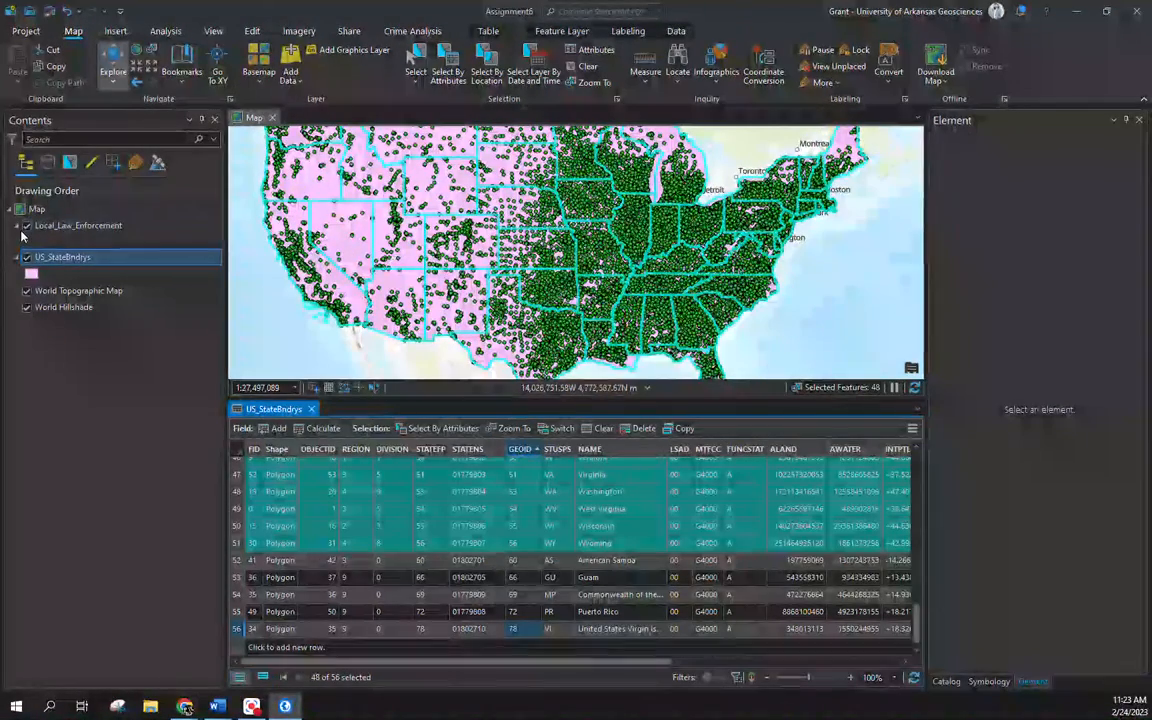
{"action": "left_click", "coordinate": [27, 226]}
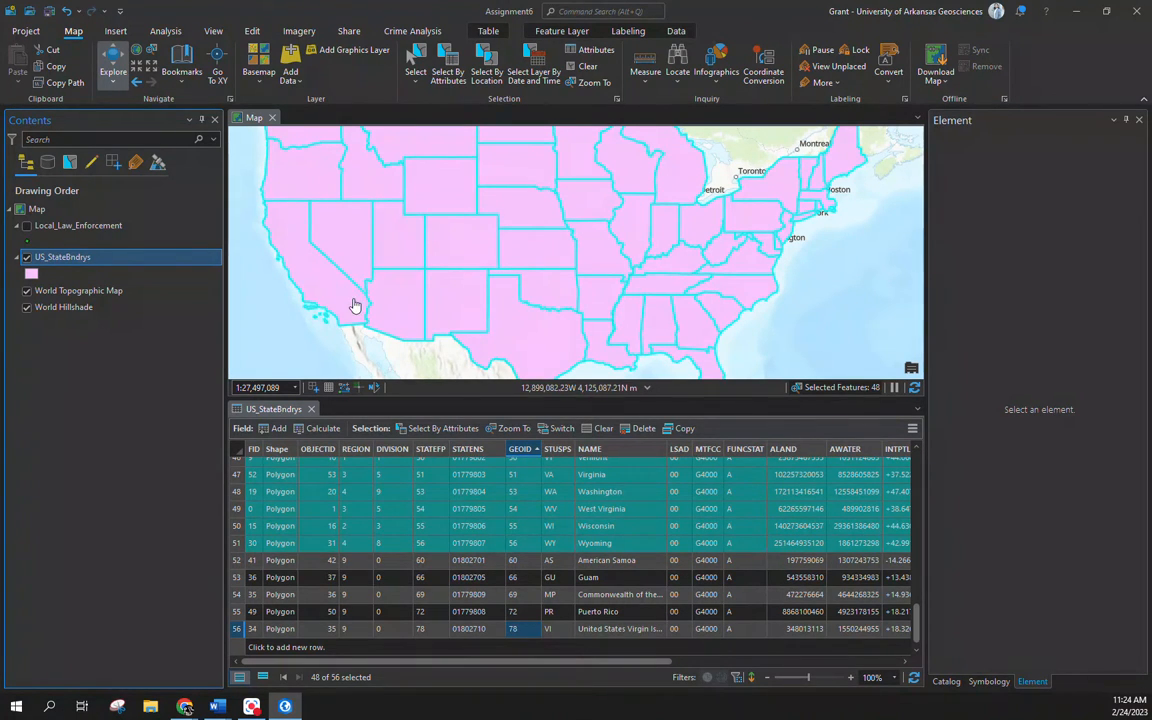
Start exporting the selected US_StateBndrys features and set the output location to the Week6_Assignment folder under Courses\Spatial
{"action": "right_click", "coordinate": [69, 261]}
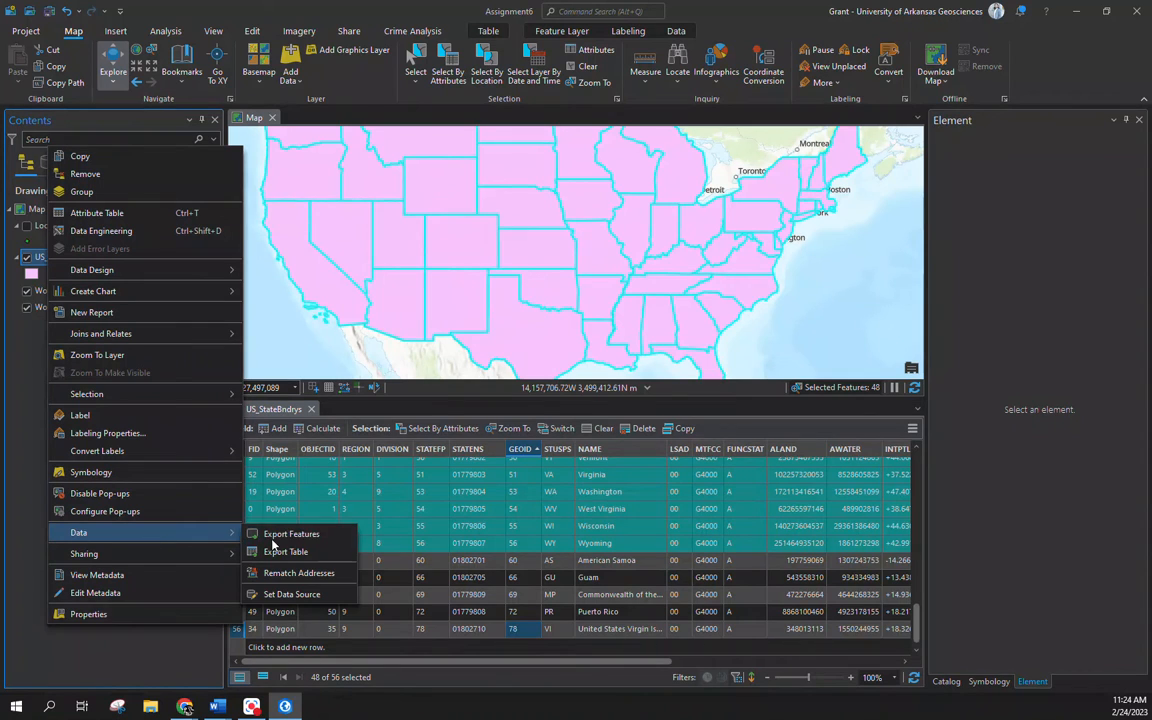
{"action": "left_click", "coordinate": [291, 541]}
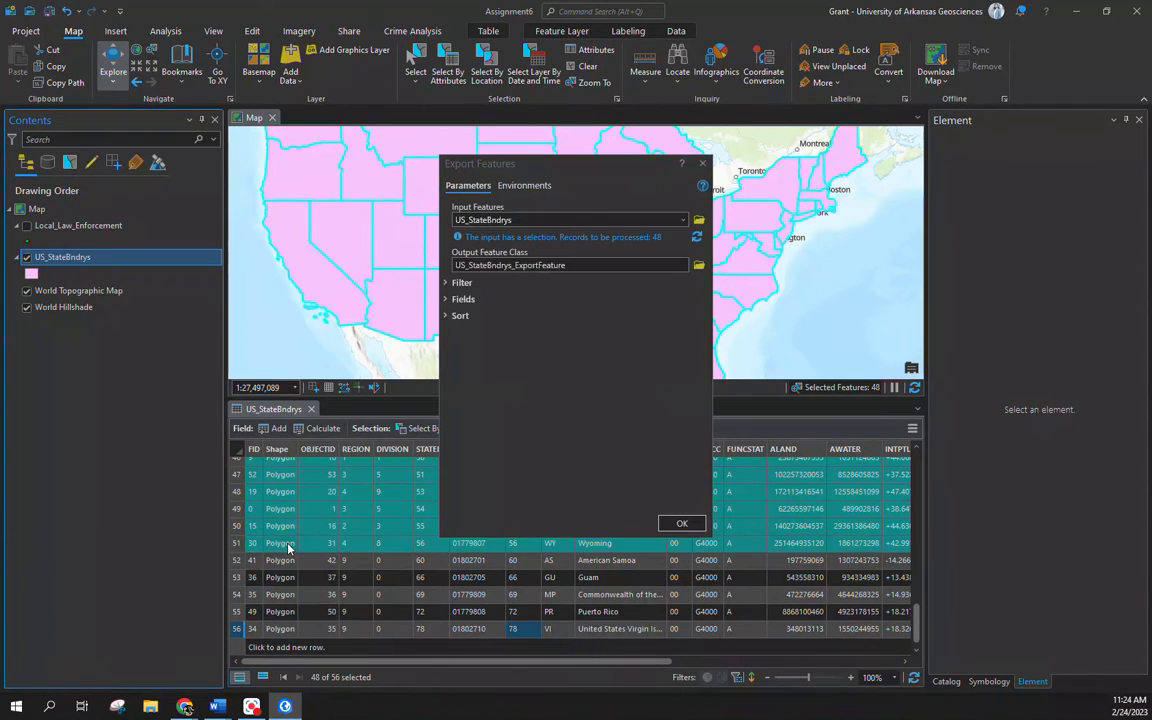
{"action": "left_click", "coordinate": [700, 266]}
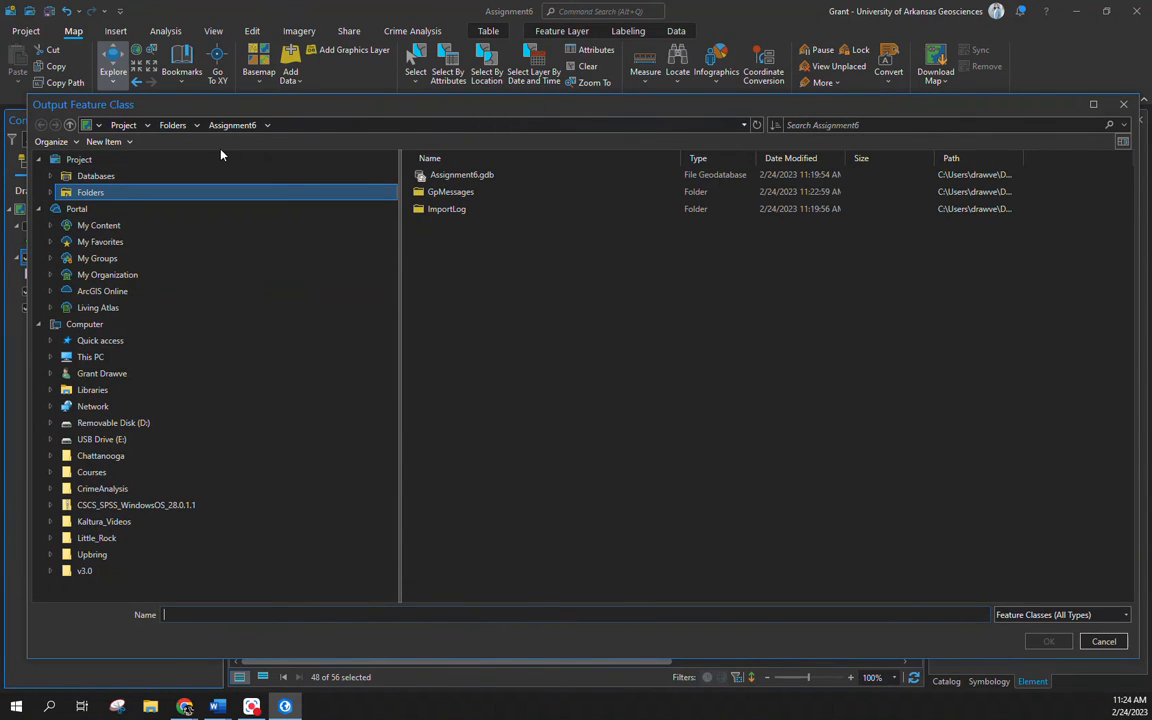
{"action": "left_click", "coordinate": [97, 476]}
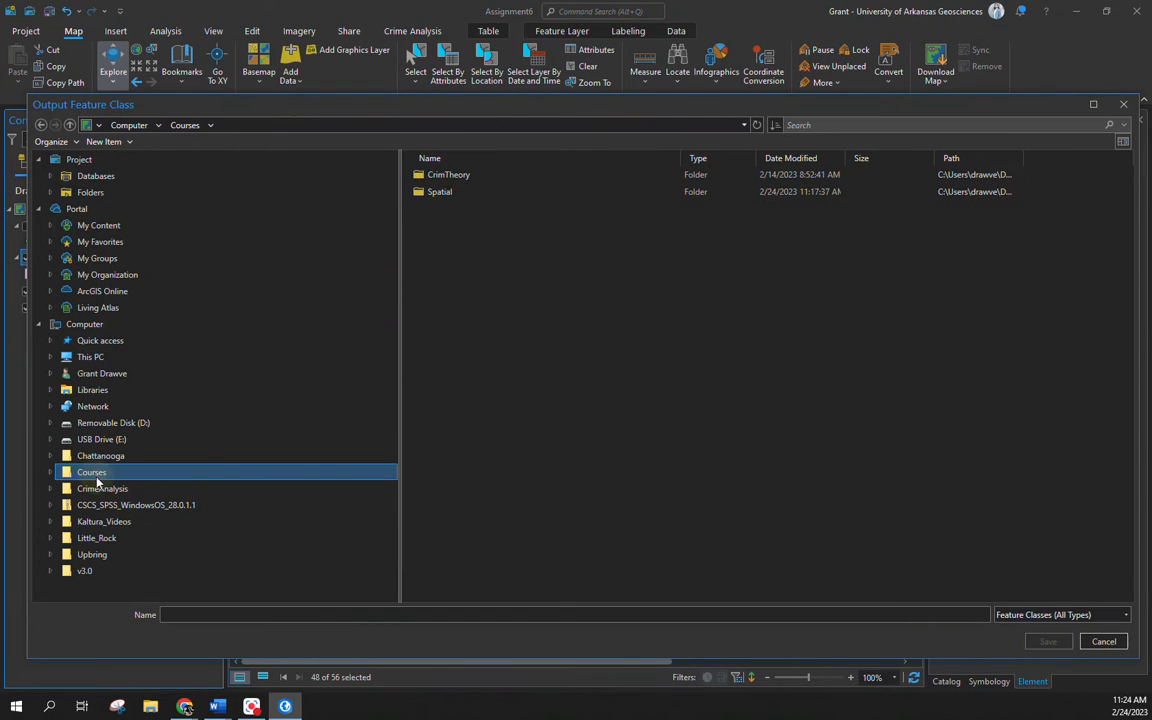
{"action": "left_click", "coordinate": [460, 196]}
{"action": "double_click", "coordinate": [457, 198]}
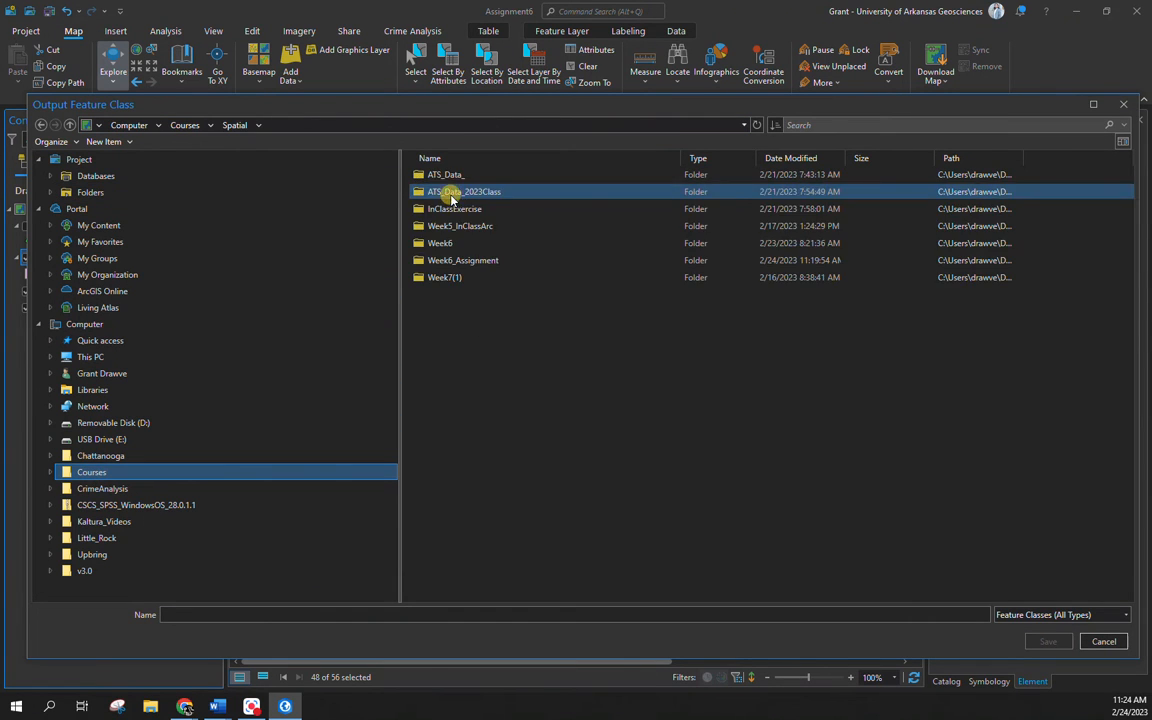
{"action": "left_click", "coordinate": [469, 264]}
{"action": "double_click", "coordinate": [460, 261]}
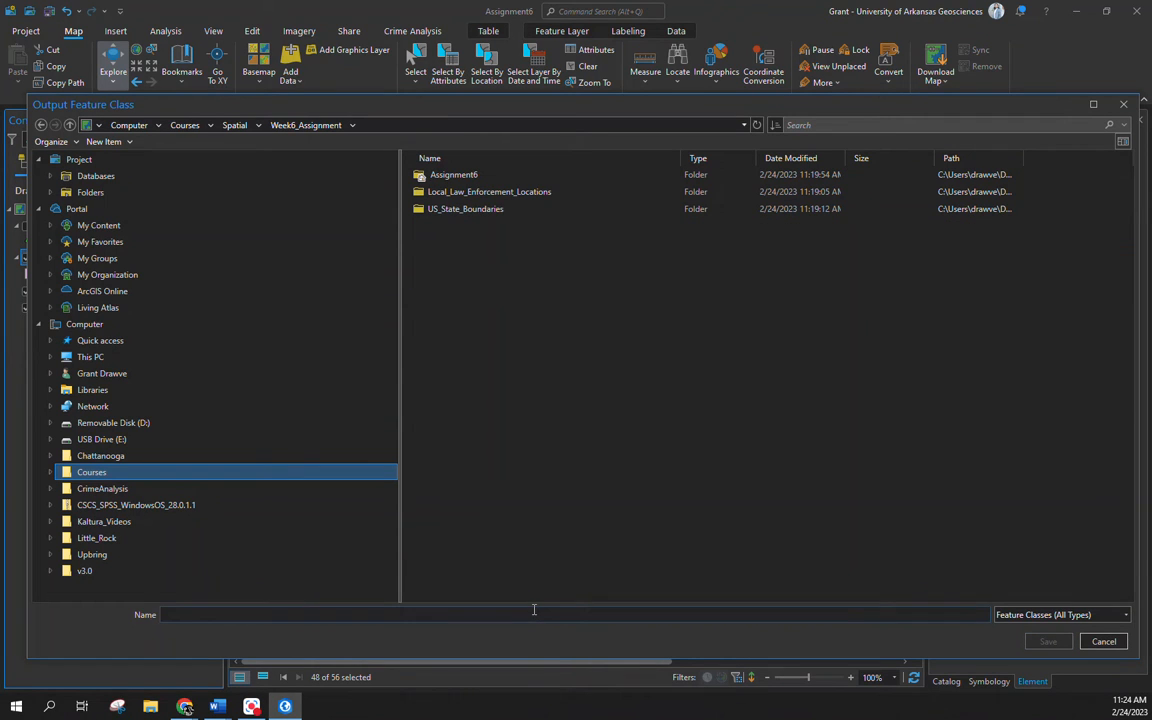
Name the output feature class US_States_48Contig and run the export
{"action": "left_click", "coordinate": [534, 612]}
{"action": "type", "text": "Us_"}
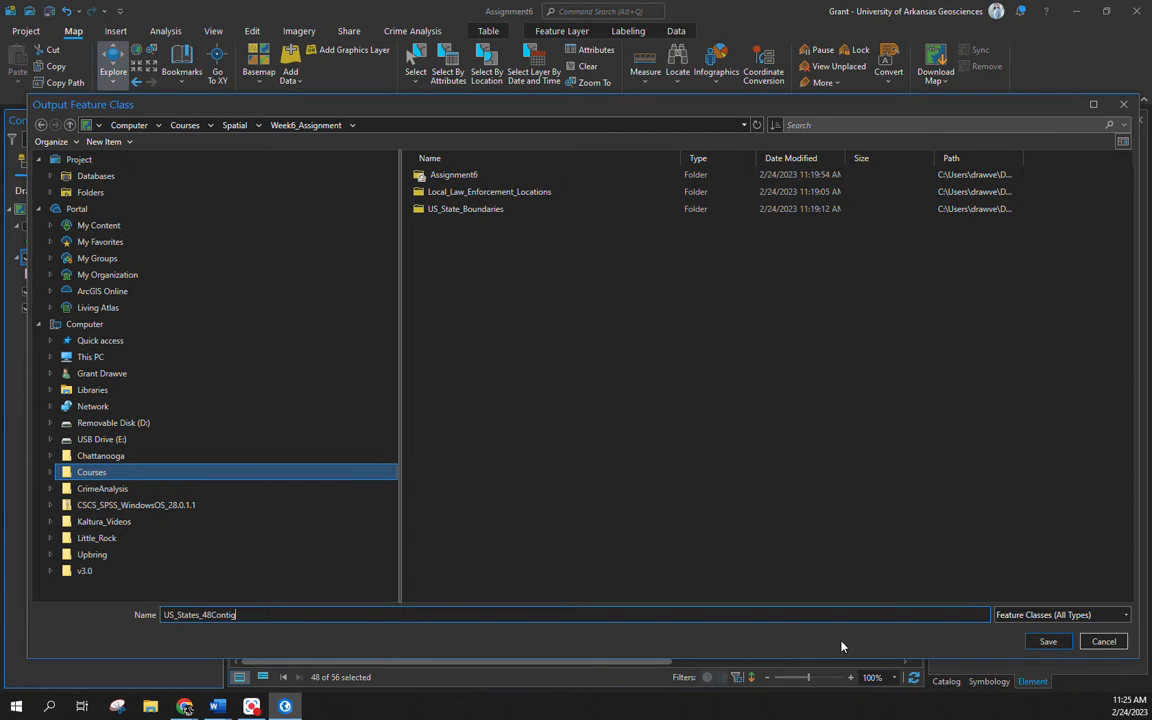
{"action": "left_click", "coordinate": [1047, 643]}
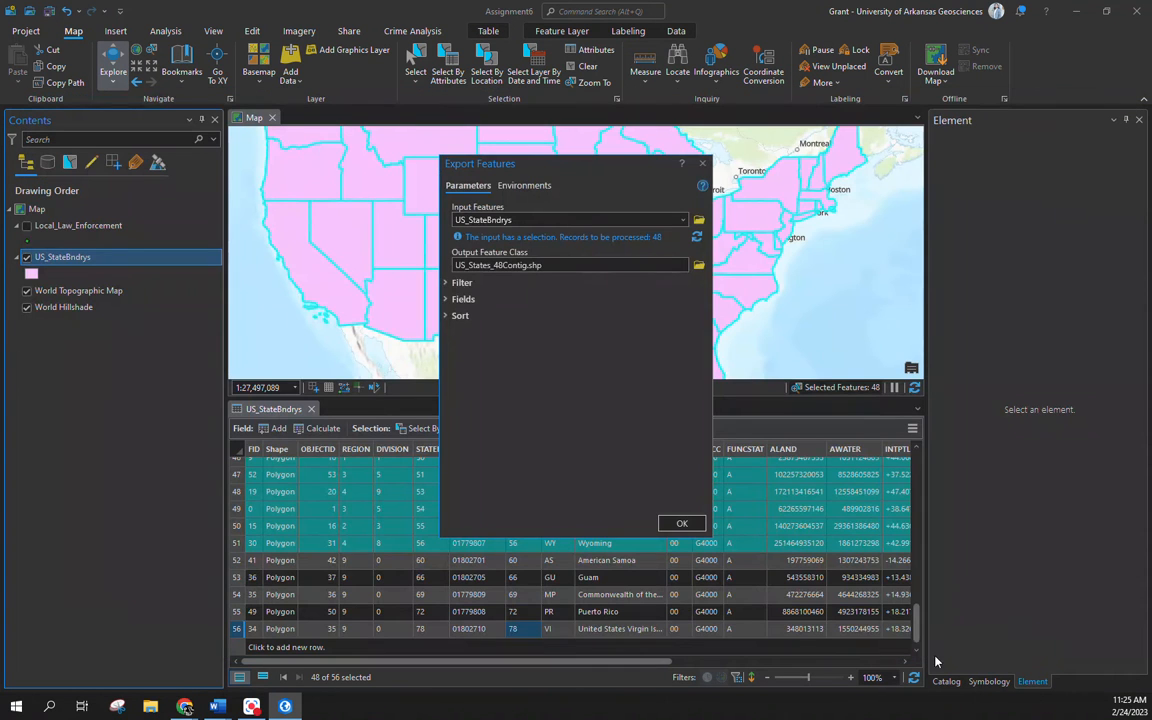
{"action": "left_click", "coordinate": [675, 524]}
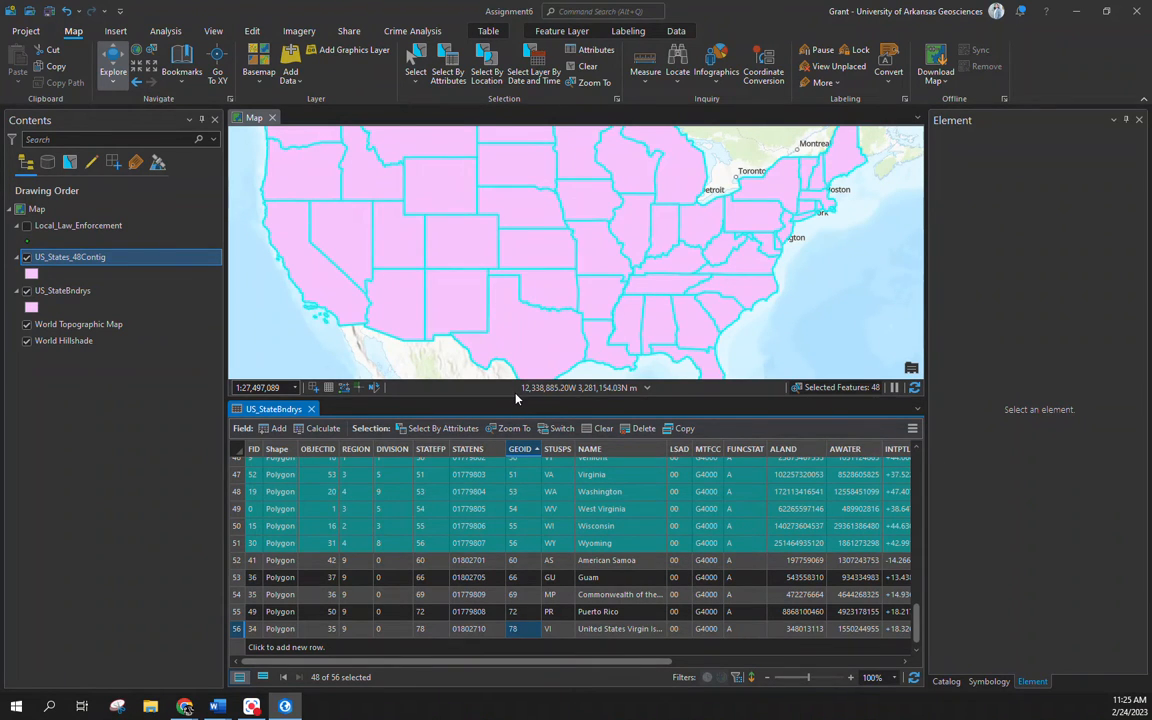
Clear the selection, turn off the US_StateBndrys layer, and close its attribute table
{"action": "left_click", "coordinate": [587, 68]}
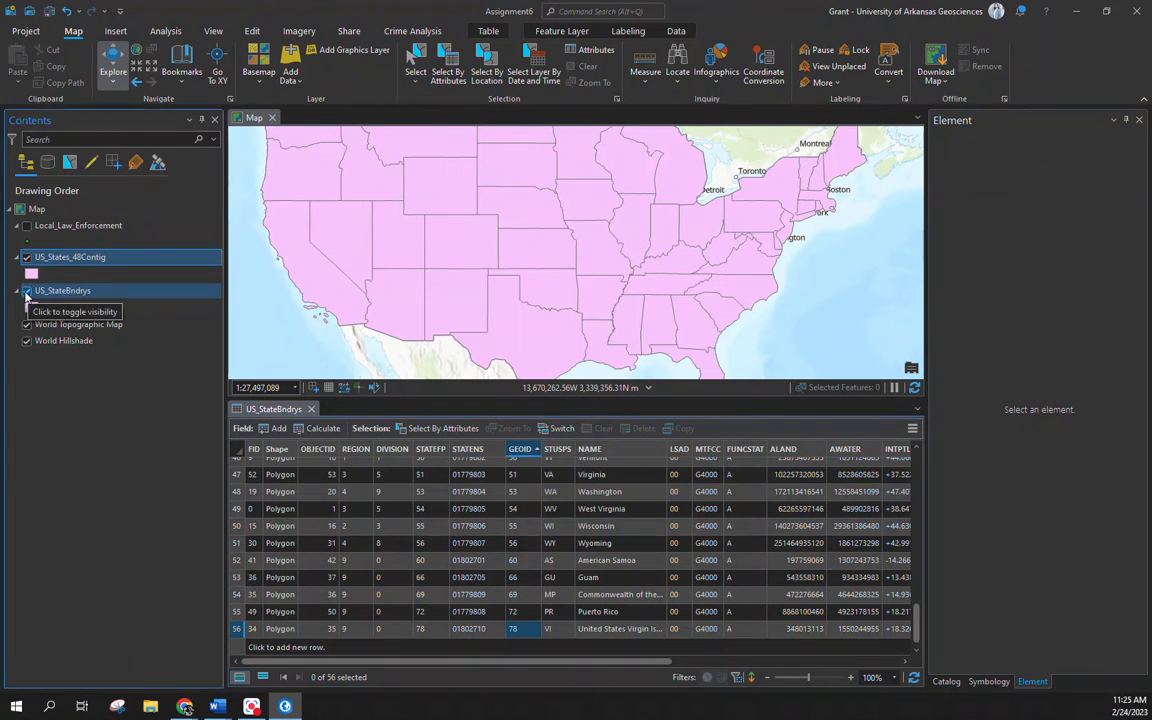
{"action": "left_click", "coordinate": [26, 290]}
{"action": "left_click", "coordinate": [311, 409]}
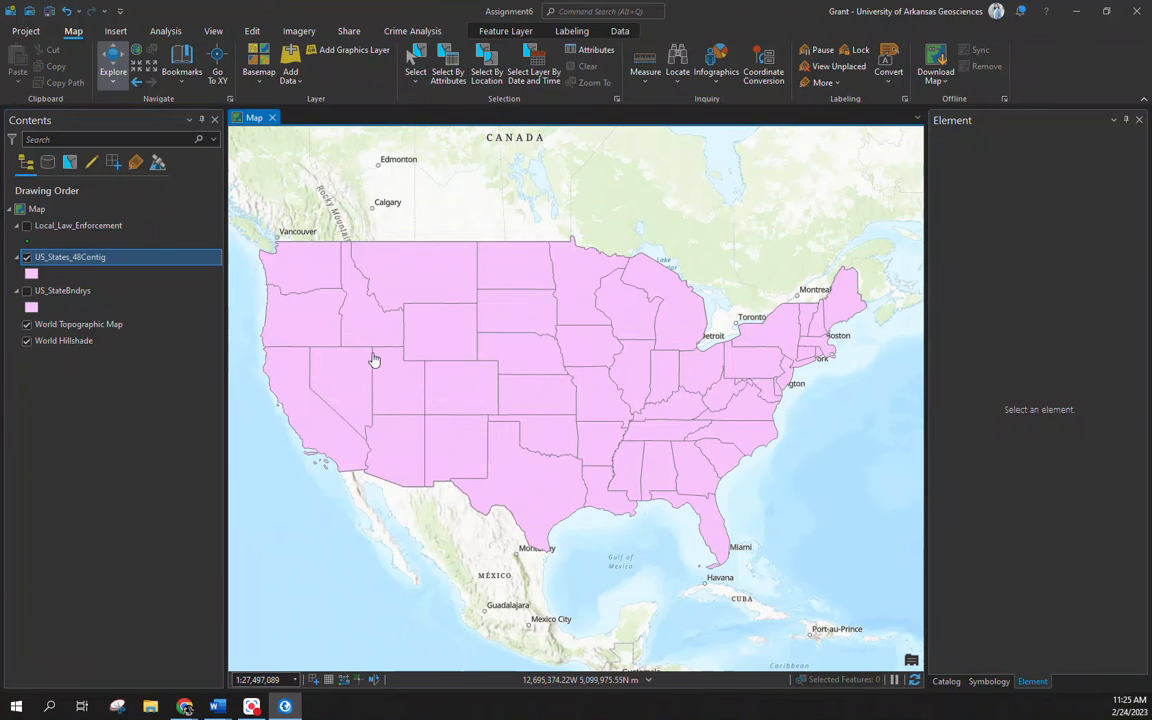
Check the extent of US_States_48Contig on the map and the number of records in its attribute table
{"action": "scroll", "coordinate": [370, 355], "scroll_direction": "down", "scroll_amount": 5}
{"action": "left_click_drag", "start_coordinate": [334, 300], "coordinate": [420, 306]}
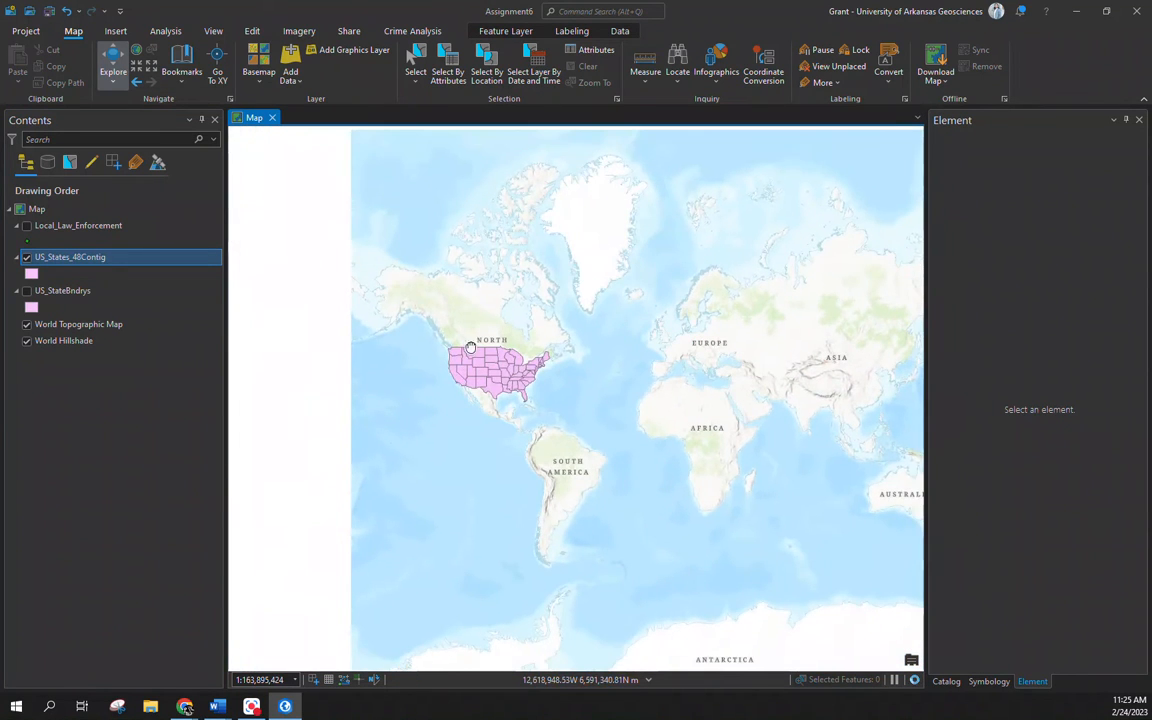
{"action": "scroll", "coordinate": [391, 303], "scroll_direction": "up", "scroll_amount": 2}
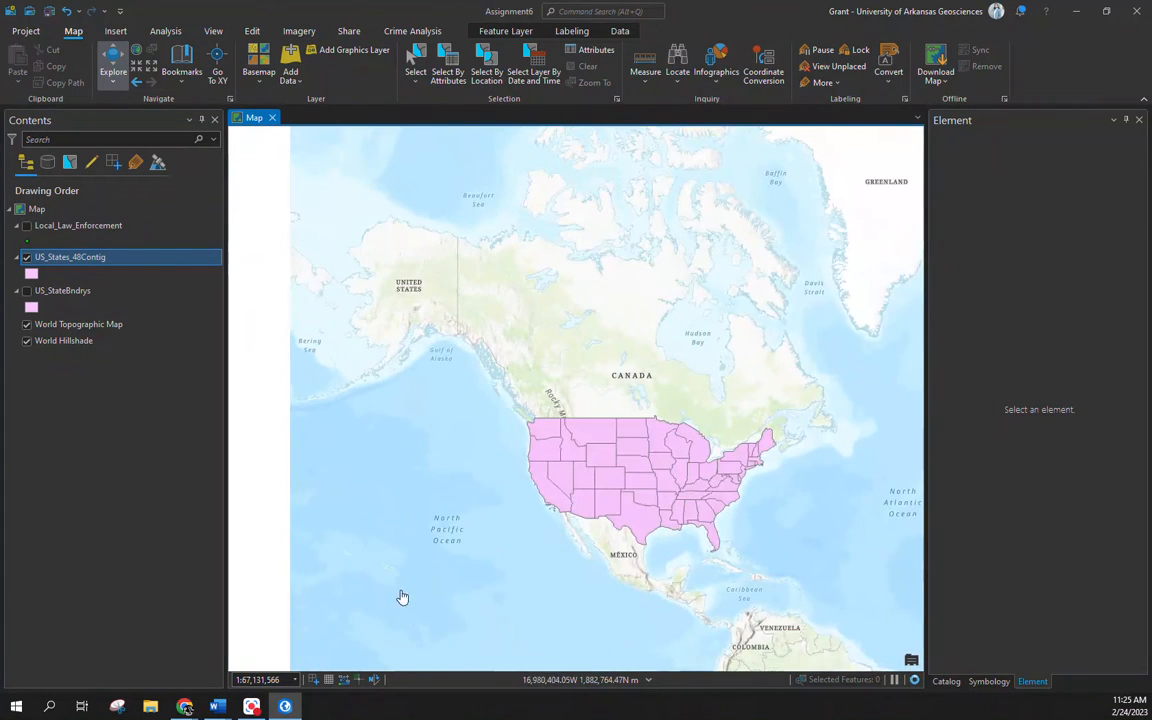
{"action": "scroll", "coordinate": [595, 451], "scroll_direction": "up", "scroll_amount": 1}
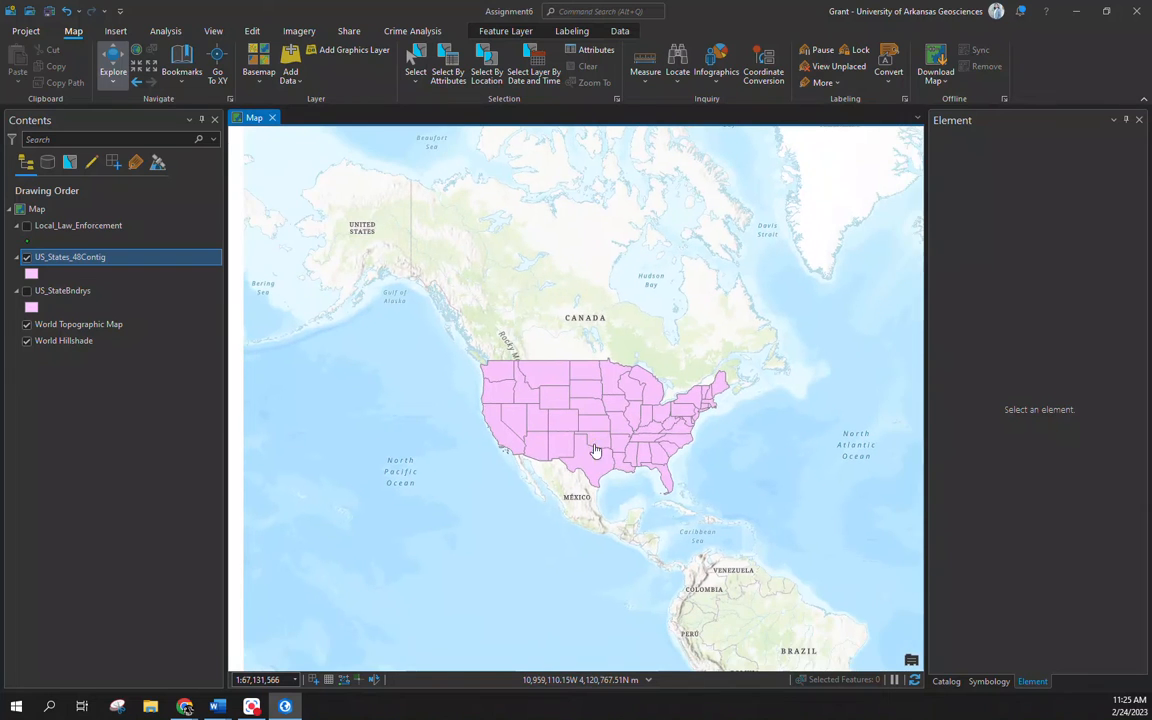
{"action": "right_click", "coordinate": [90, 257]}
{"action": "left_click", "coordinate": [120, 268]}
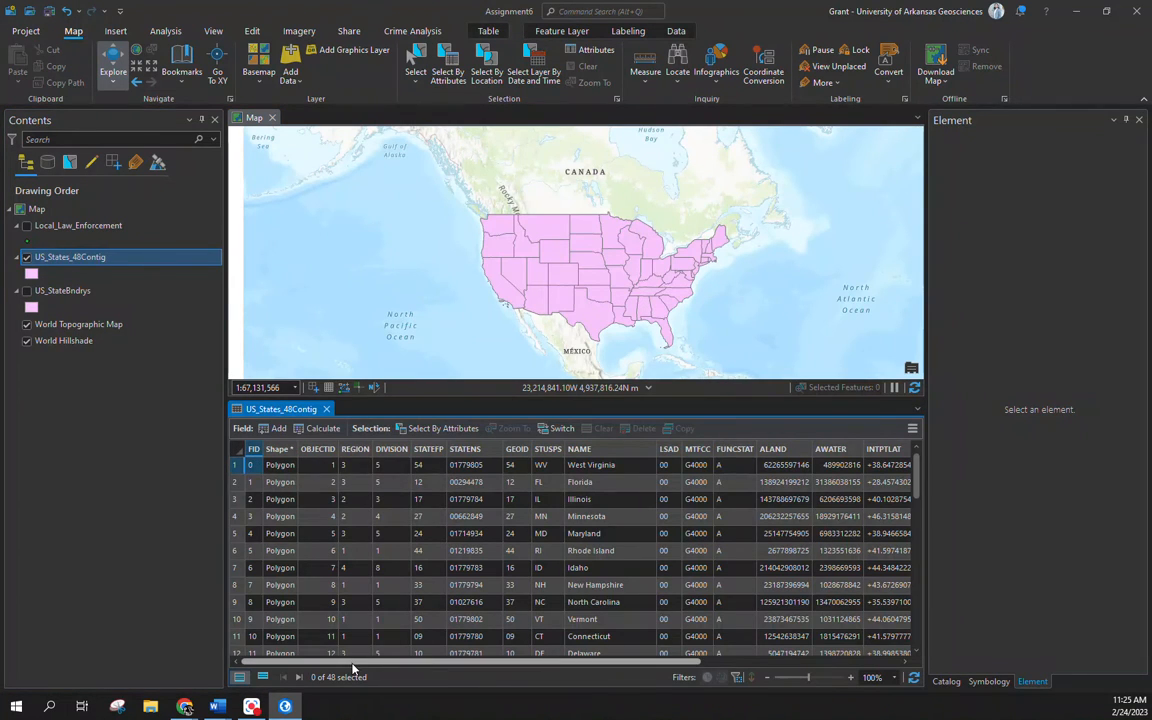
{"action": "mouse_move", "coordinate": [352, 663]}
{"action": "left_mouse_down"}
{"action": "mouse_move", "coordinate": [599, 663]}
{"action": "mouse_move", "coordinate": [345, 663]}
{"action": "left_mouse_up"}
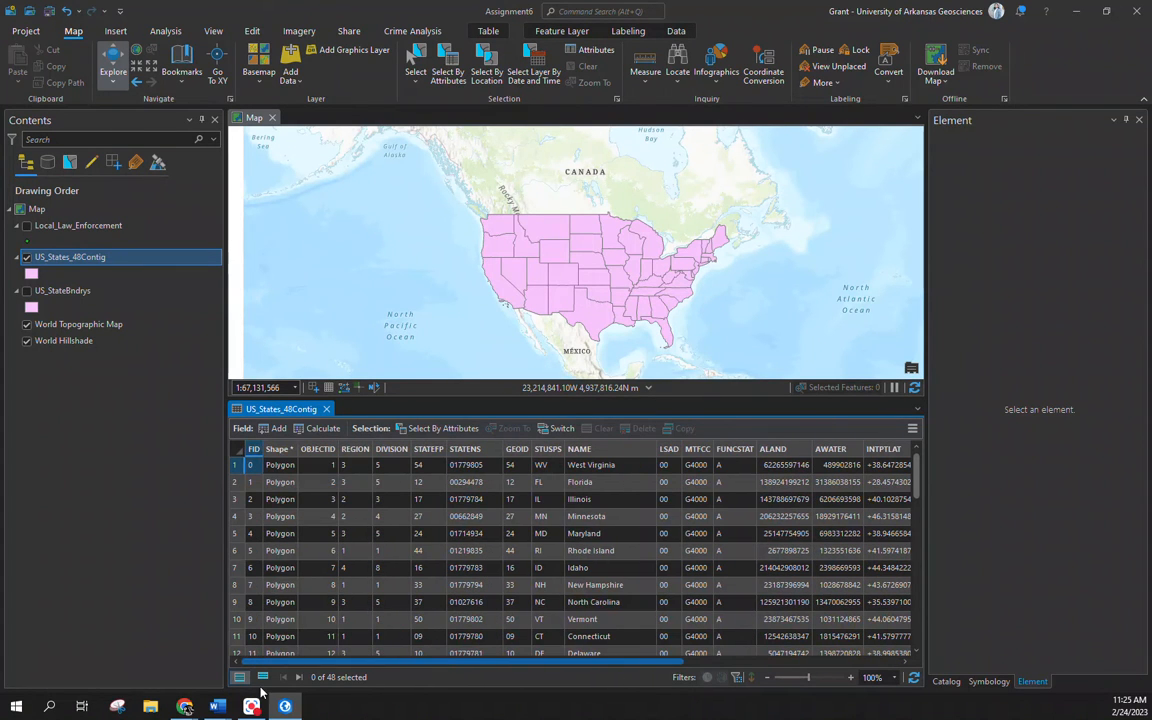
{"action": "left_click", "coordinate": [326, 410]}
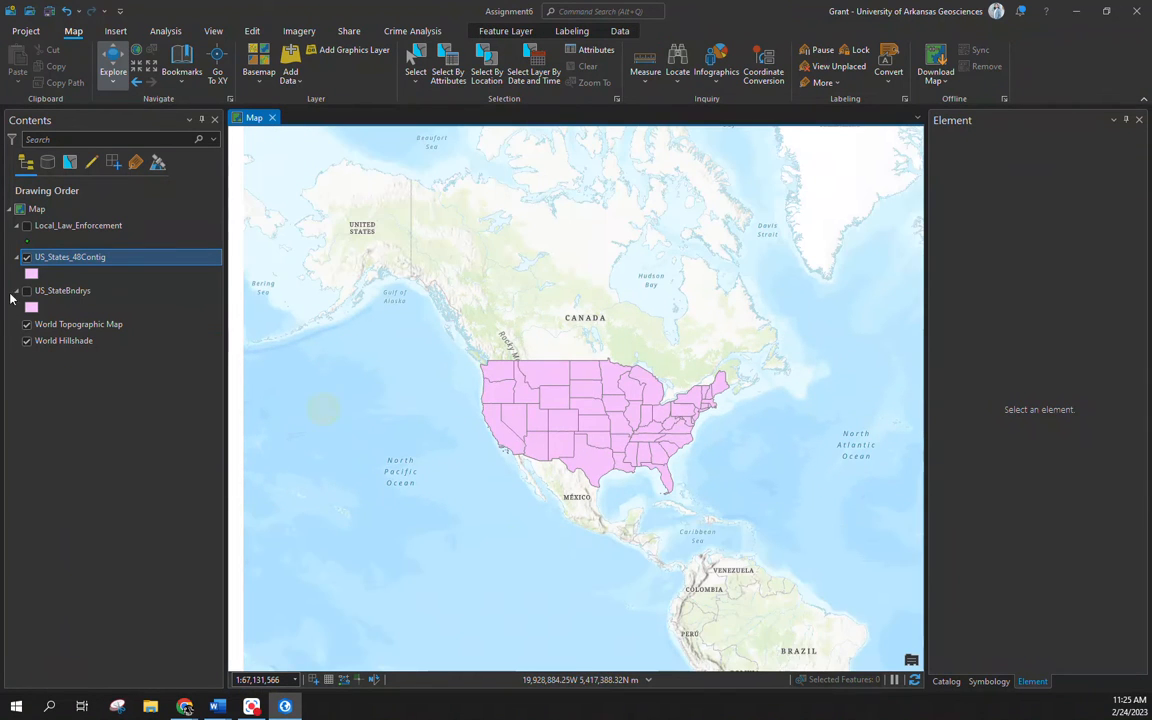
Symbolize the US_States_48Contig layer with the unfilled 2 pt Black Outline symbol from the ArcGIS 2D gallery
{"action": "right_click", "coordinate": [56, 258]}
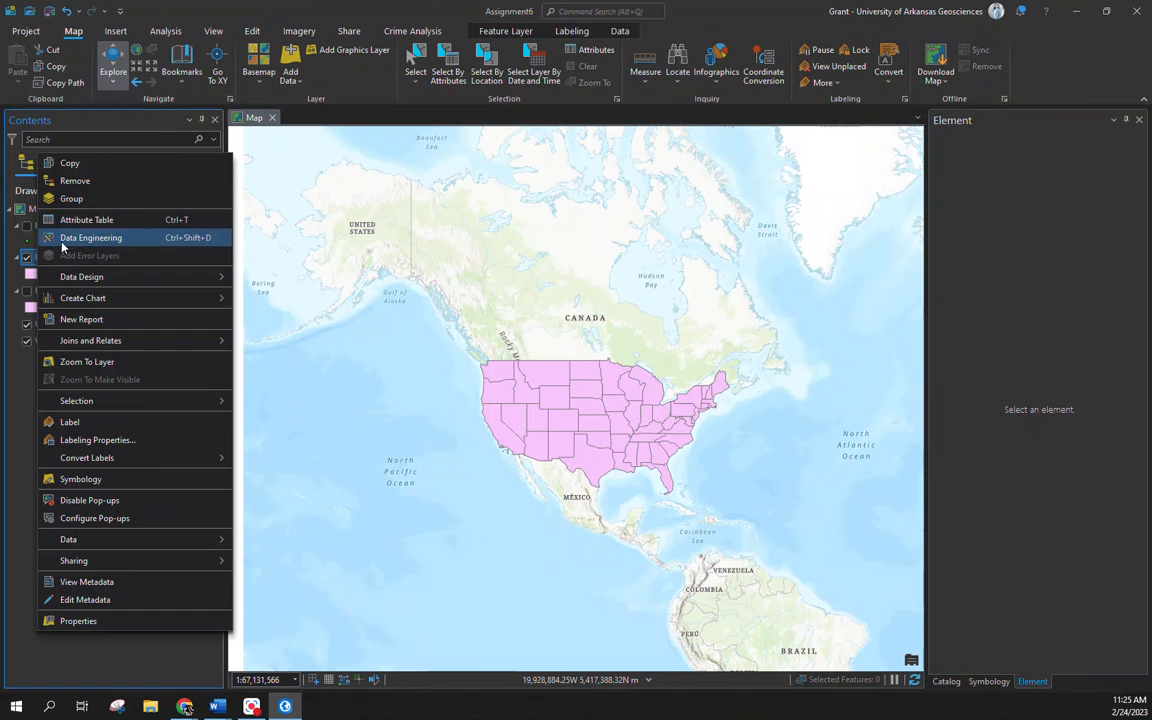
{"action": "left_click", "coordinate": [76, 362]}
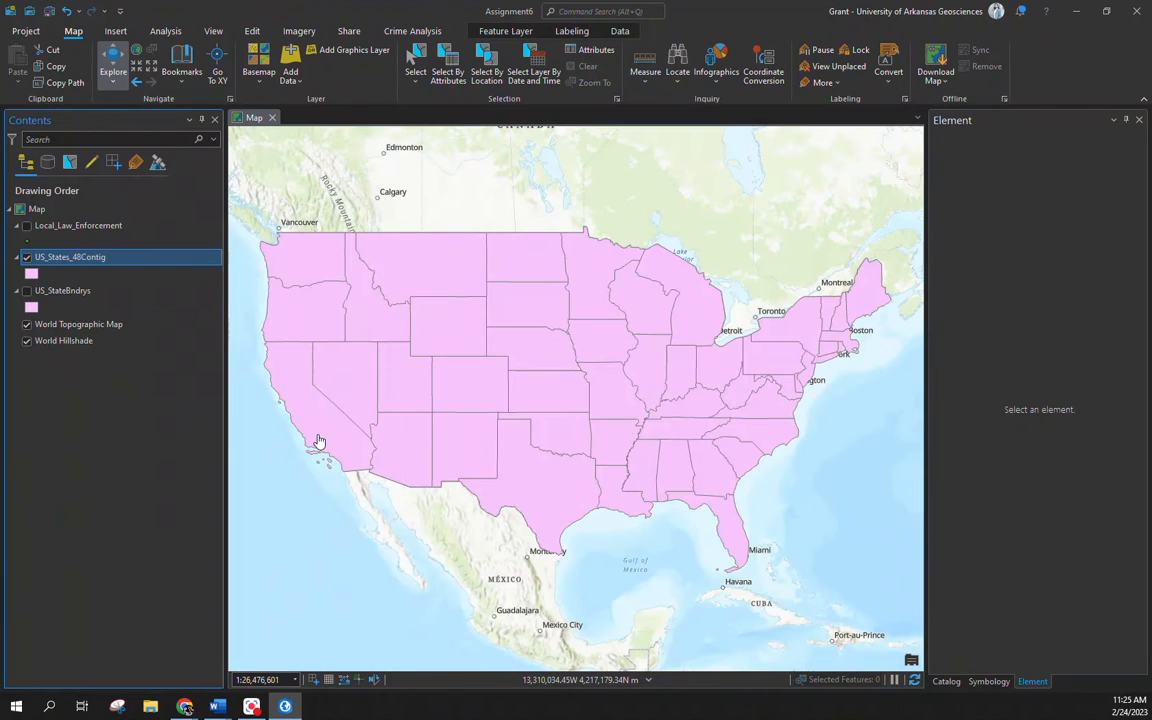
{"action": "left_click", "coordinate": [31, 276]}
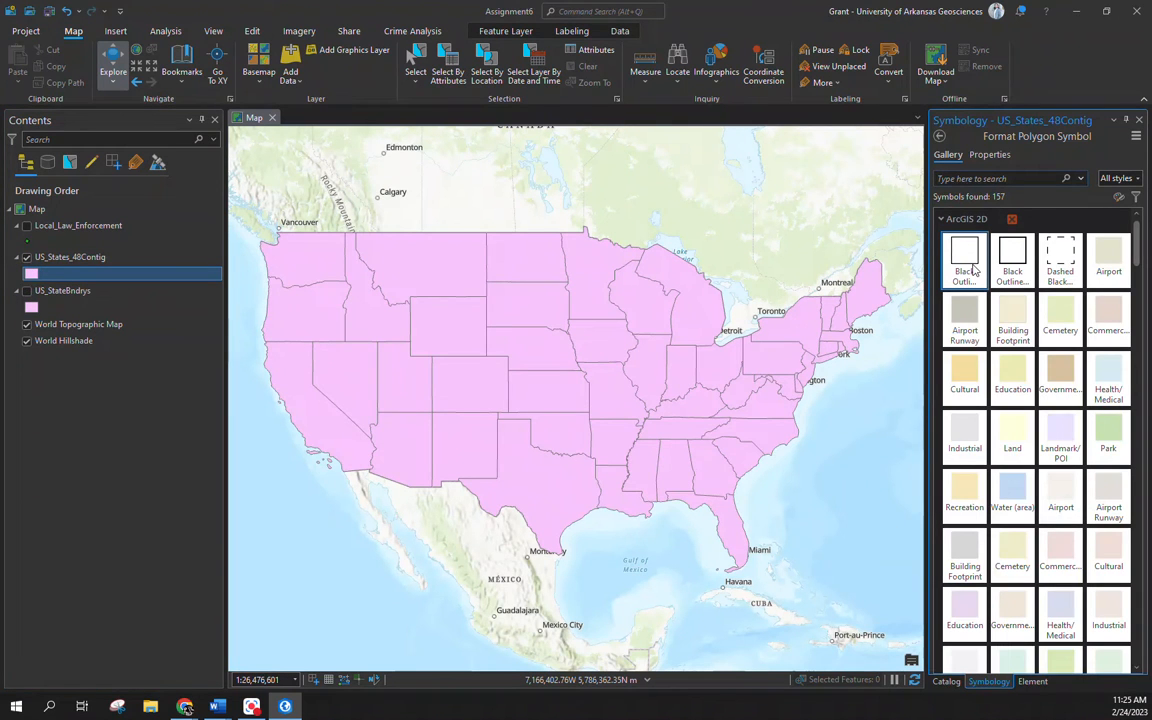
{"action": "left_click", "coordinate": [1013, 262]}
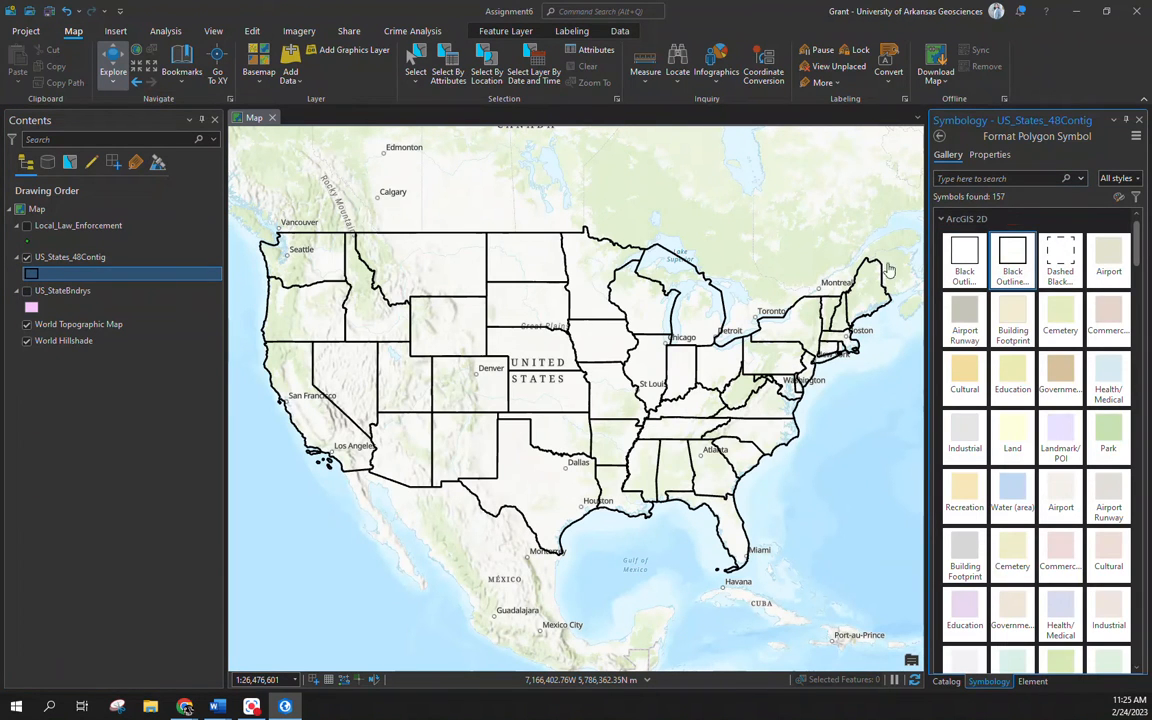
{"action": "left_click", "coordinate": [988, 156]}
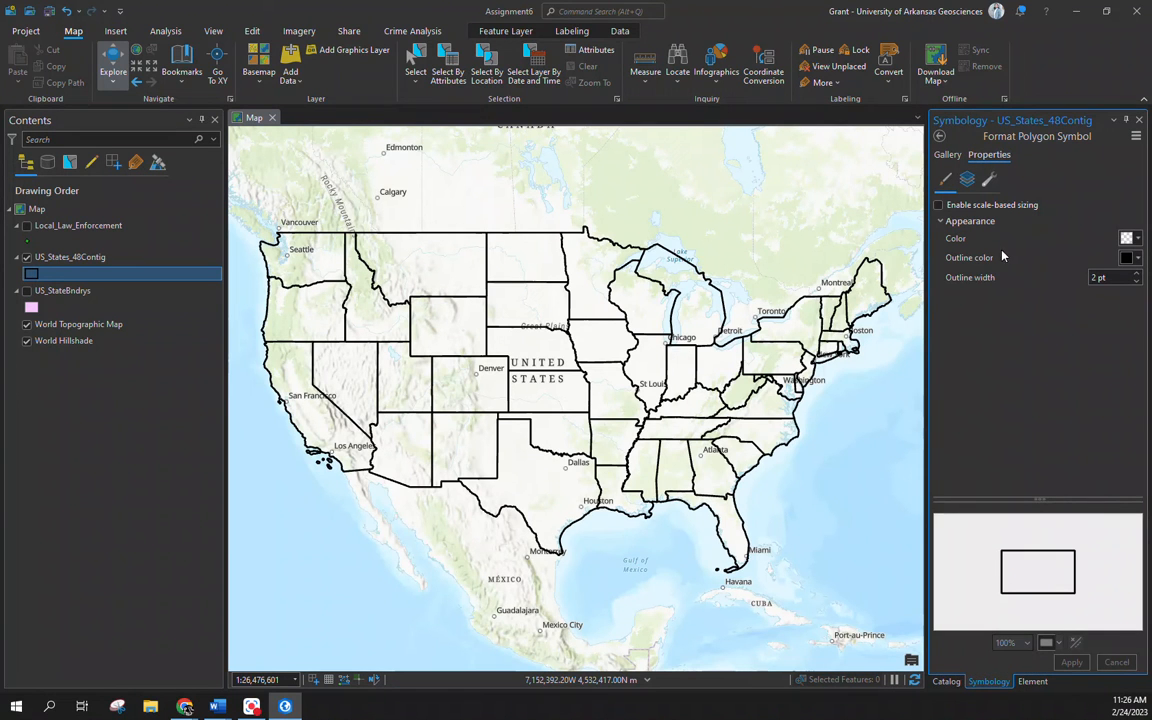
{"action": "left_click", "coordinate": [947, 156]}
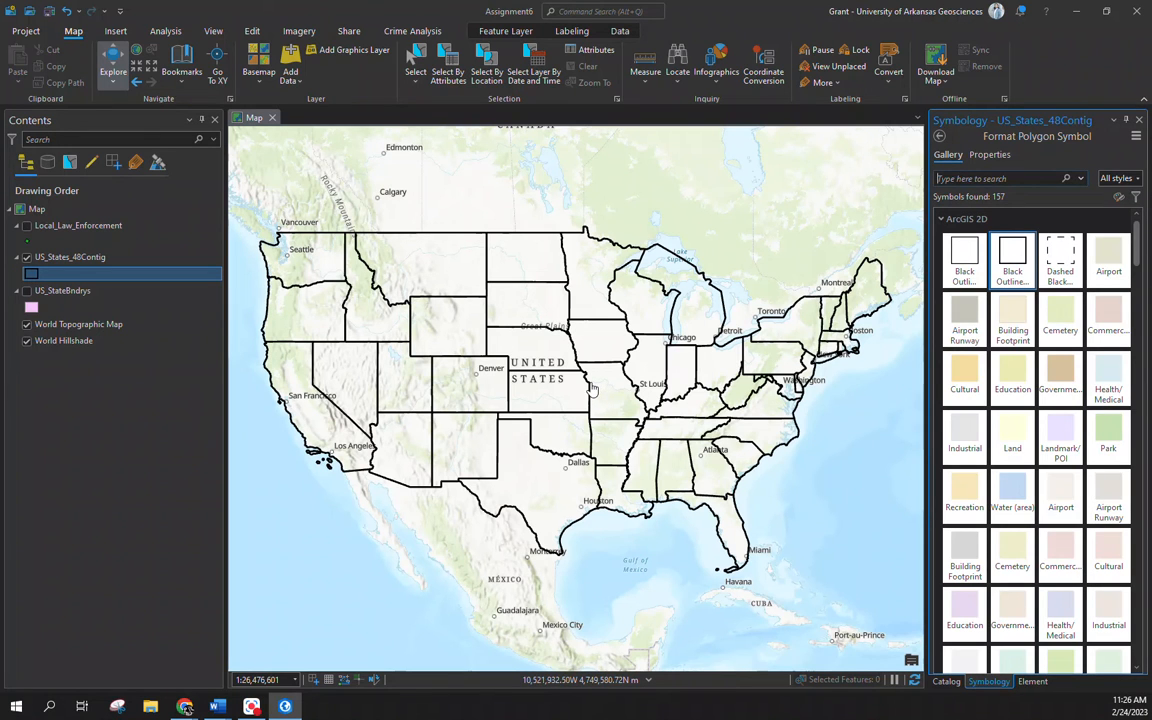
Turn on the Local_Law_Enforcement layer and open its attribute table
{"action": "left_click", "coordinate": [27, 227]}
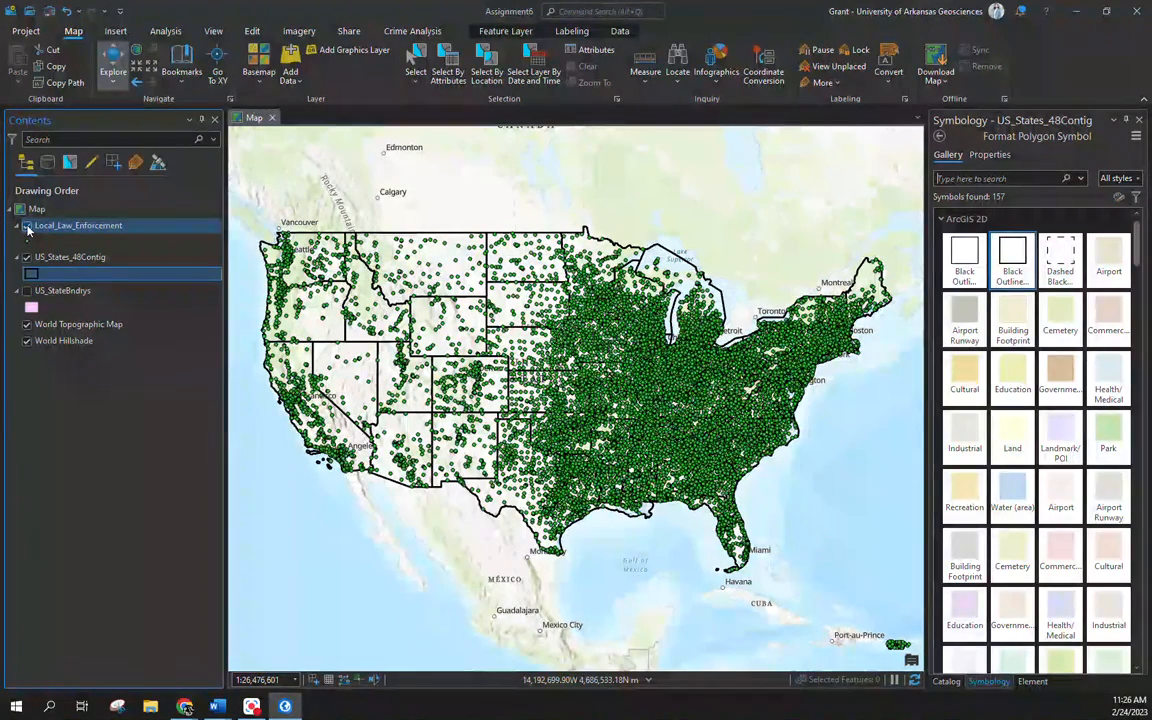
{"action": "right_click", "coordinate": [30, 227]}
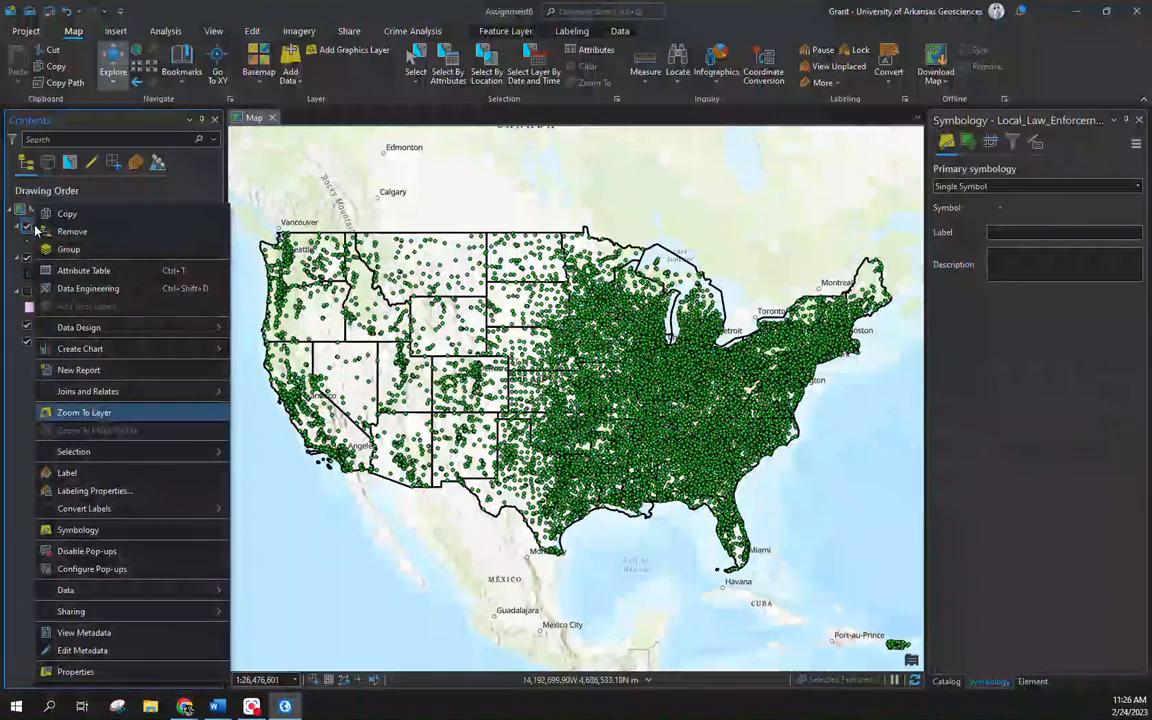
{"action": "left_click", "coordinate": [79, 268]}
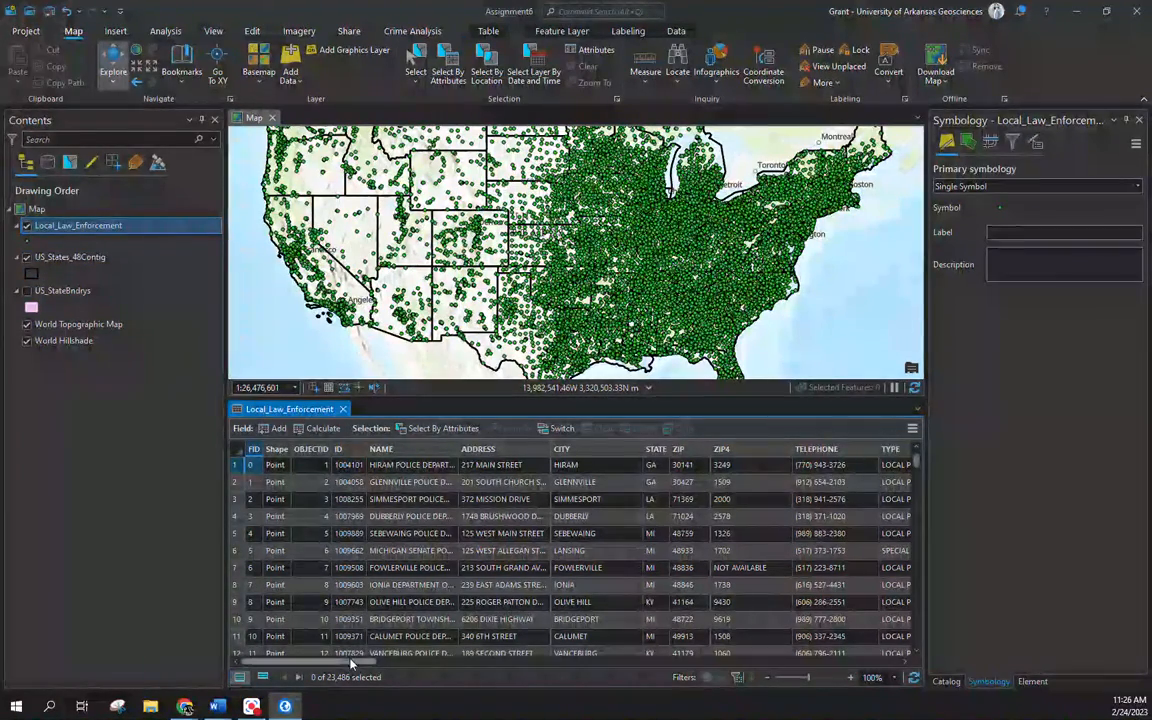
Widen the TYPE column in the Local_Law_Enforcement table to fit the full agency type names
{"action": "left_click_drag", "start_coordinate": [351, 666], "coordinate": [411, 664]}
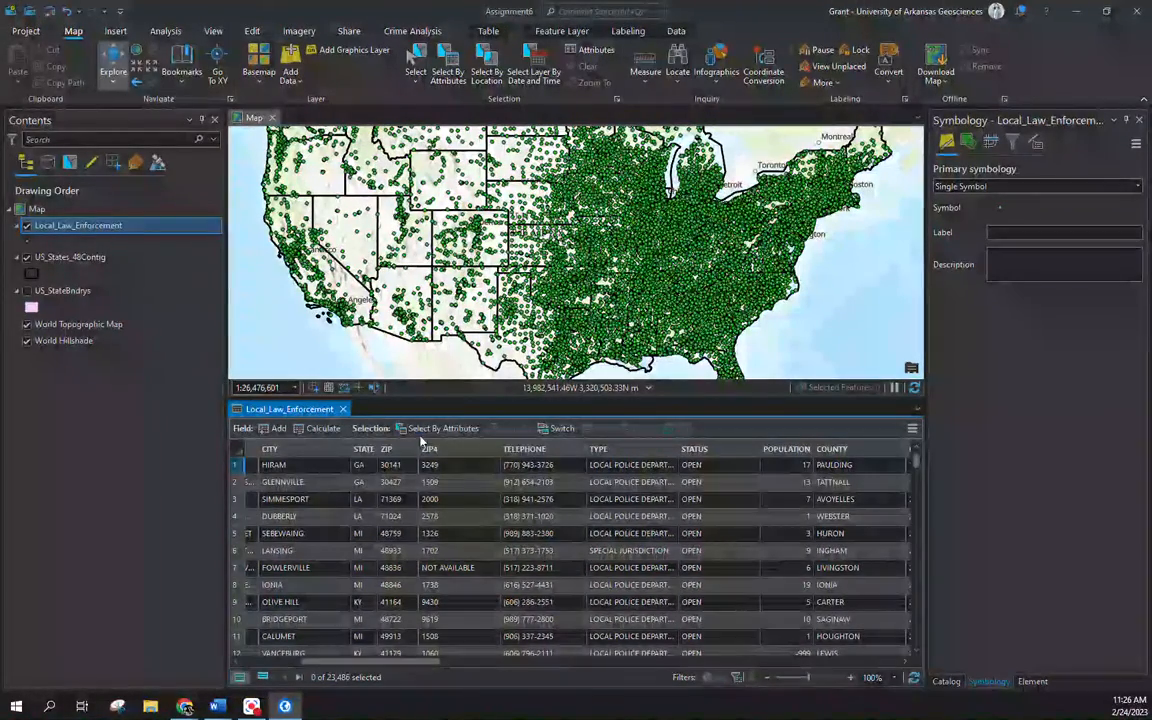
{"action": "left_click_drag", "start_coordinate": [420, 665], "coordinate": [452, 663]}
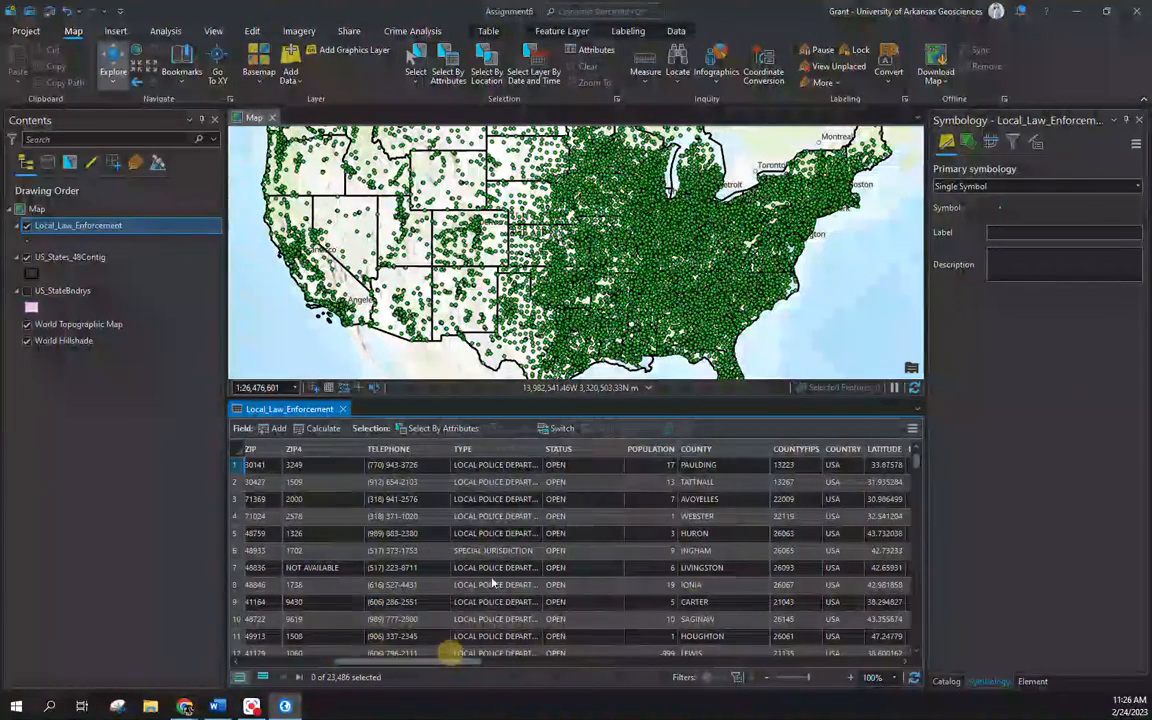
{"action": "left_click_drag", "start_coordinate": [541, 448], "coordinate": [638, 449]}
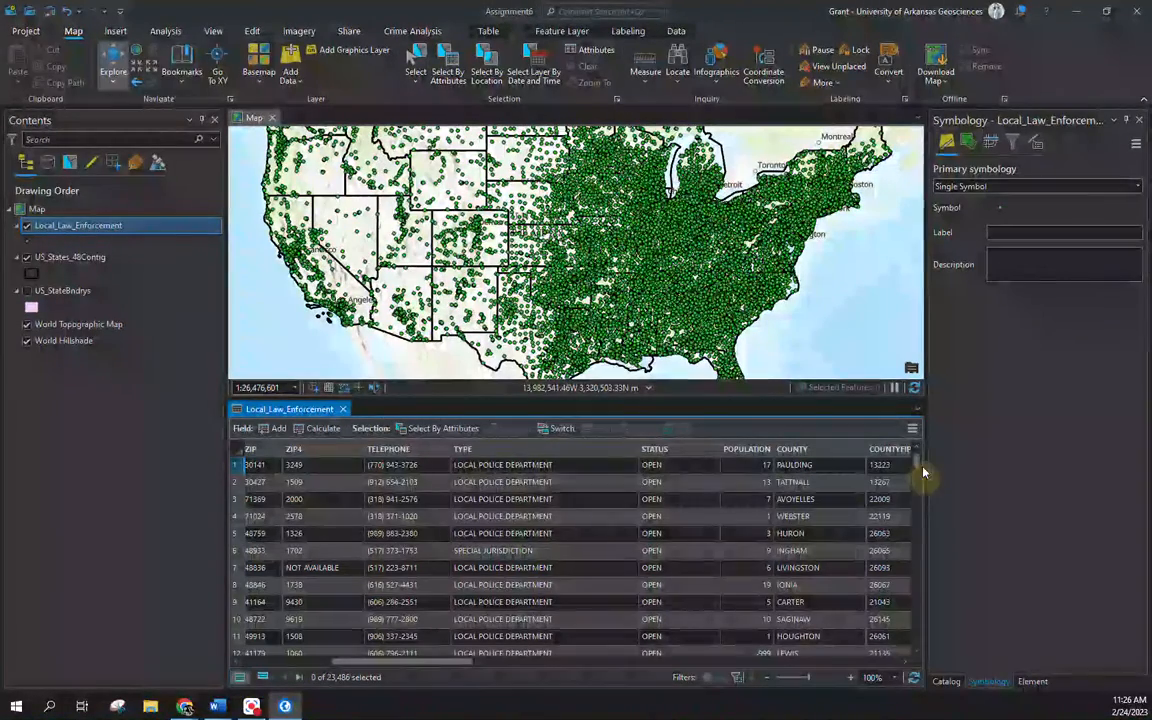
Look through the agency types and the remaining fields of the Local_Law_Enforcement table
{"action": "left_click_drag", "start_coordinate": [920, 463], "coordinate": [920, 484]}
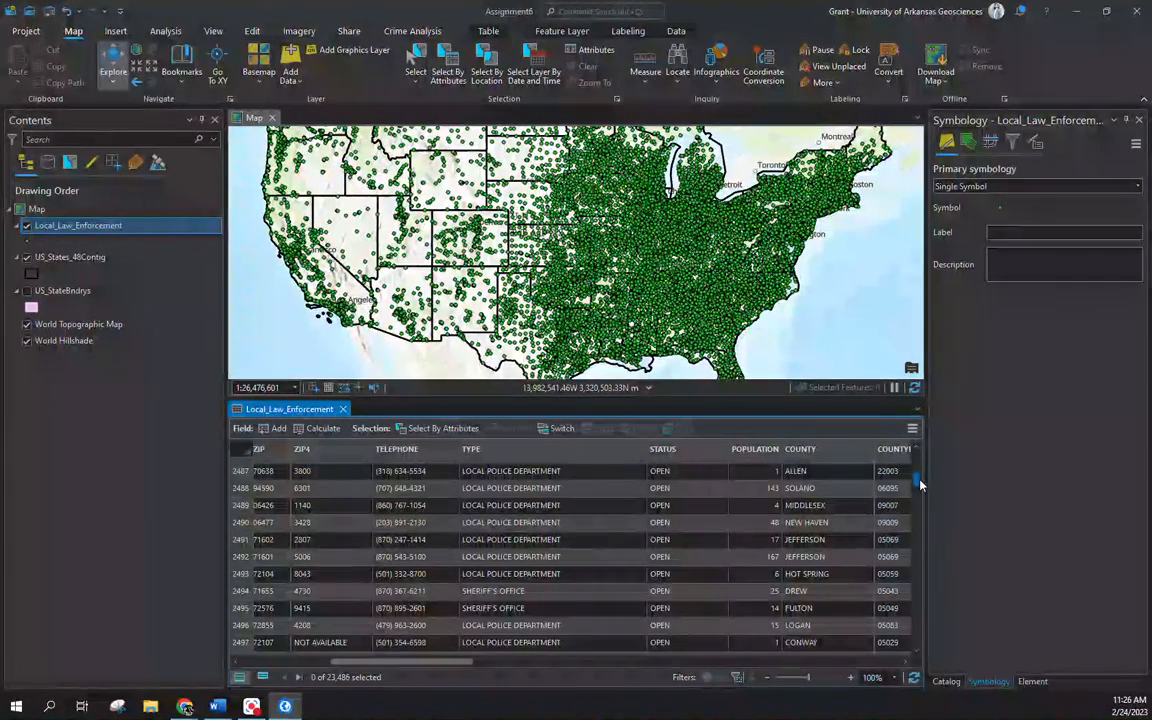
{"action": "left_click_drag", "start_coordinate": [920, 484], "coordinate": [919, 489]}
{"action": "right_click", "coordinate": [919, 489]}
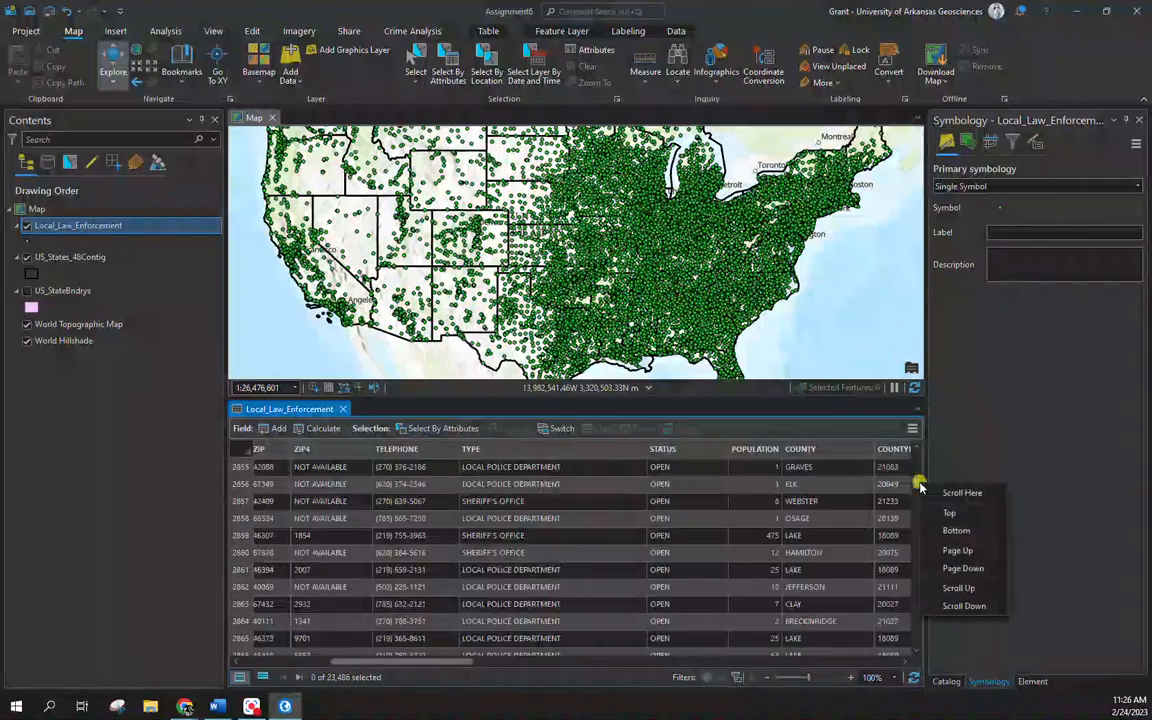
{"action": "left_click", "coordinate": [949, 512]}
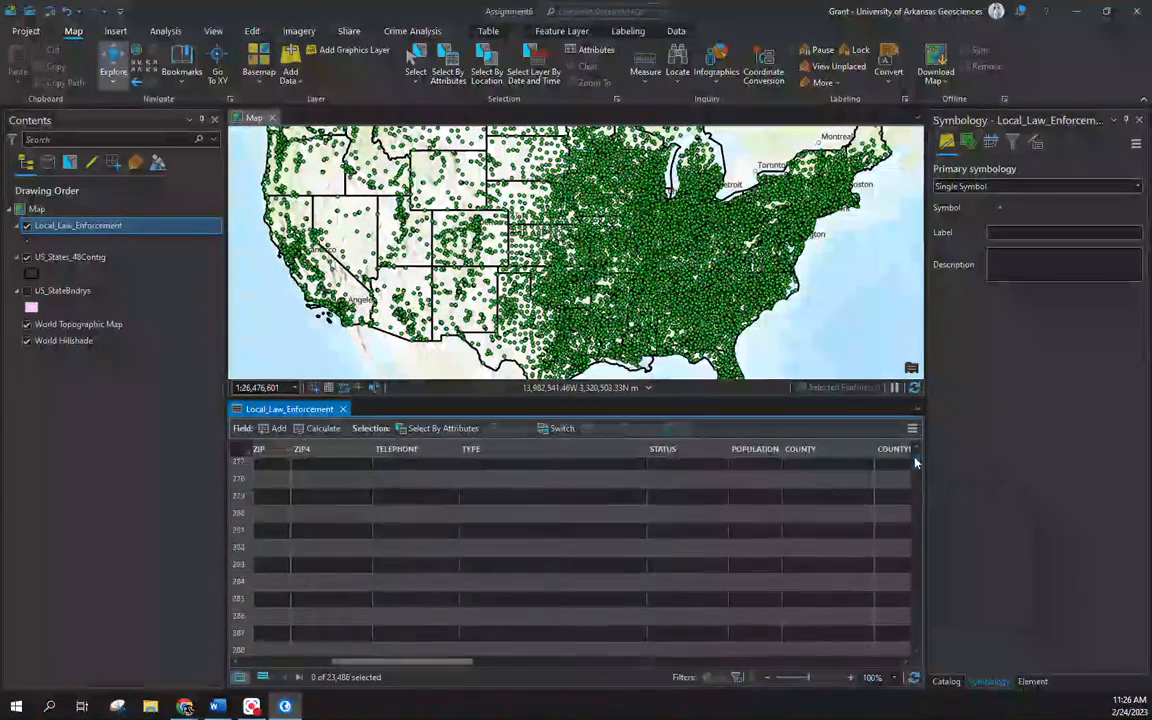
{"action": "left_click_drag", "start_coordinate": [437, 661], "coordinate": [793, 660]}
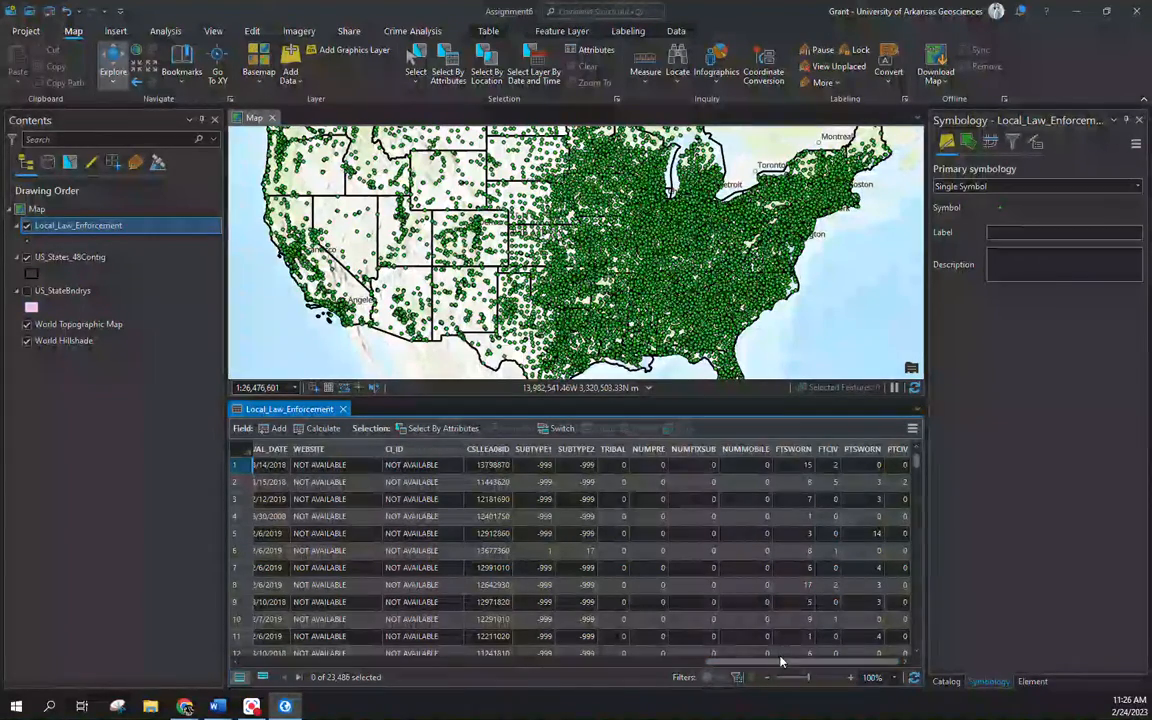
{"action": "left_click_drag", "start_coordinate": [745, 661], "coordinate": [285, 635]}
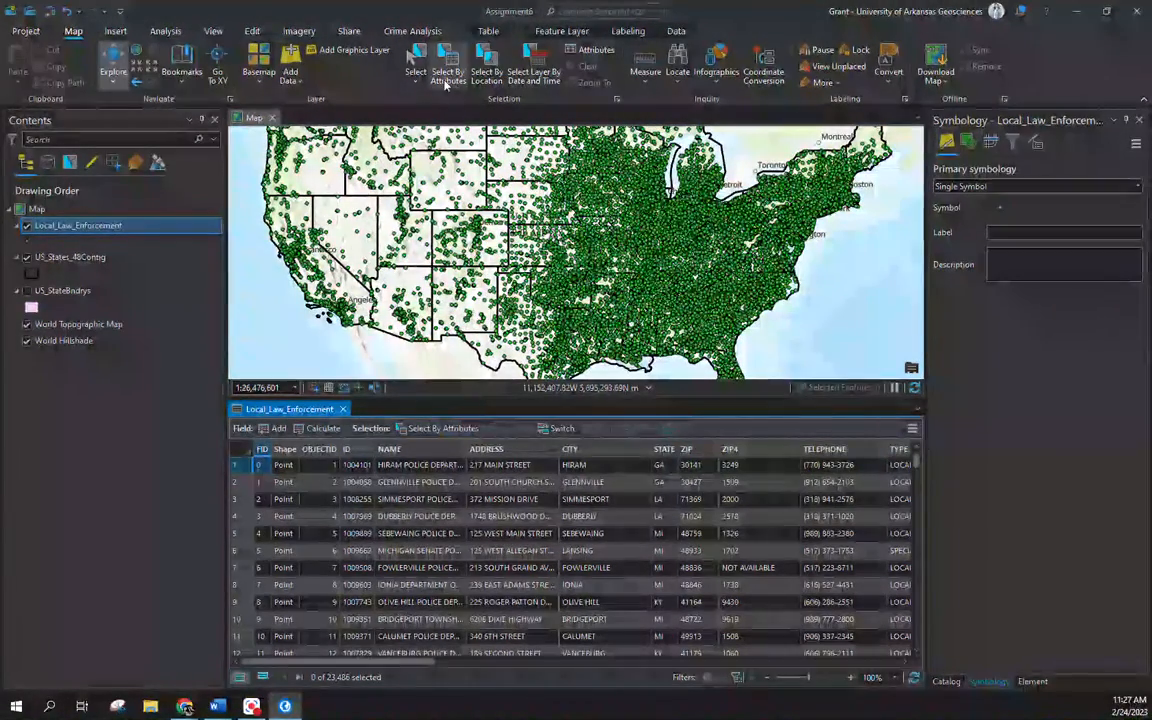
Build a new-selection attribute query on Local_Law_Enforcement where STATE is equal to TX
{"action": "left_click", "coordinate": [428, 431]}
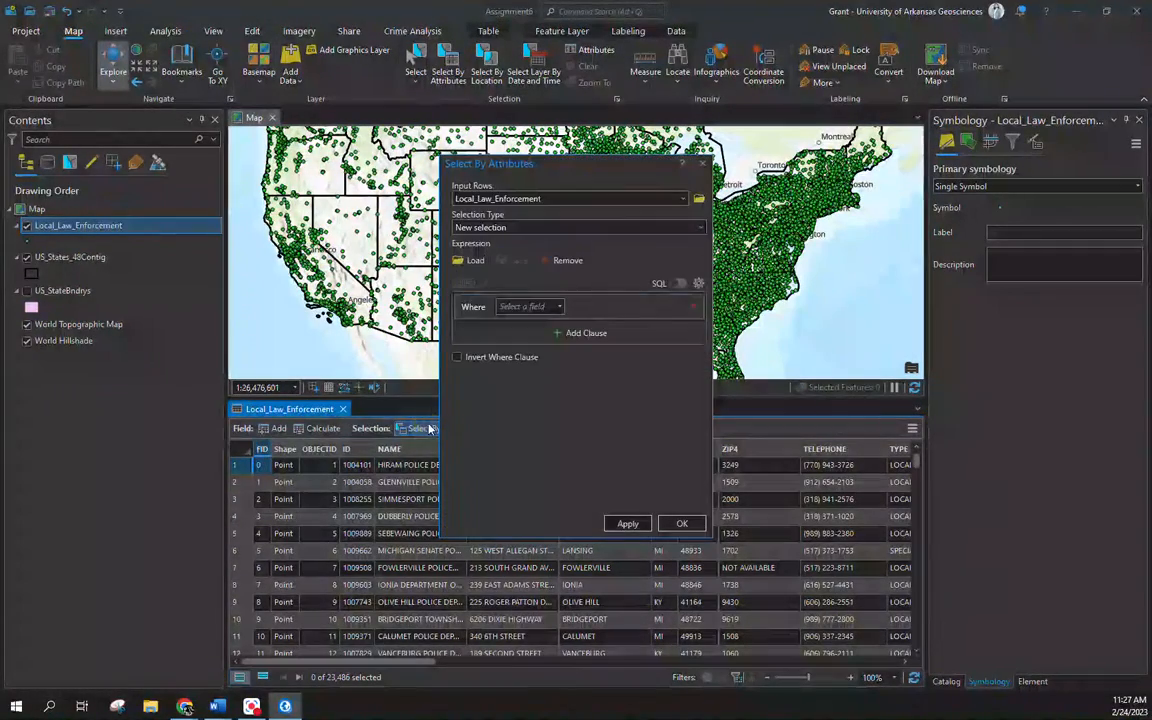
{"action": "left_click", "coordinate": [560, 306]}
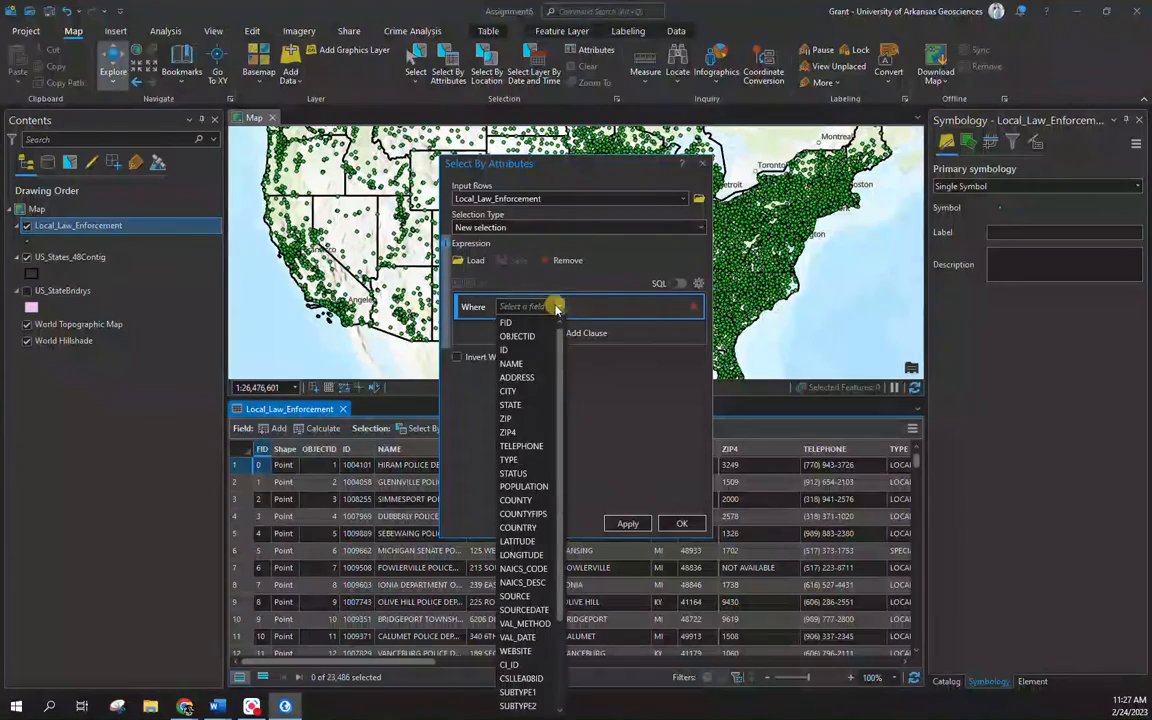
{"action": "left_click", "coordinate": [511, 405]}
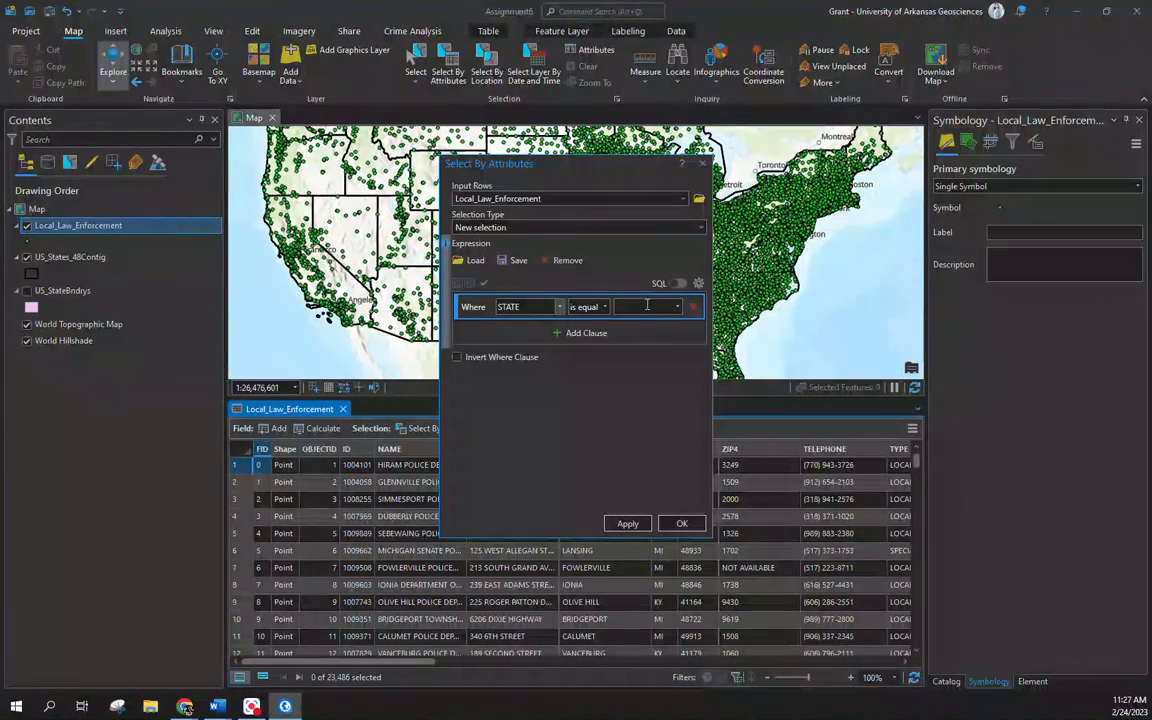
{"action": "left_click", "coordinate": [604, 307]}
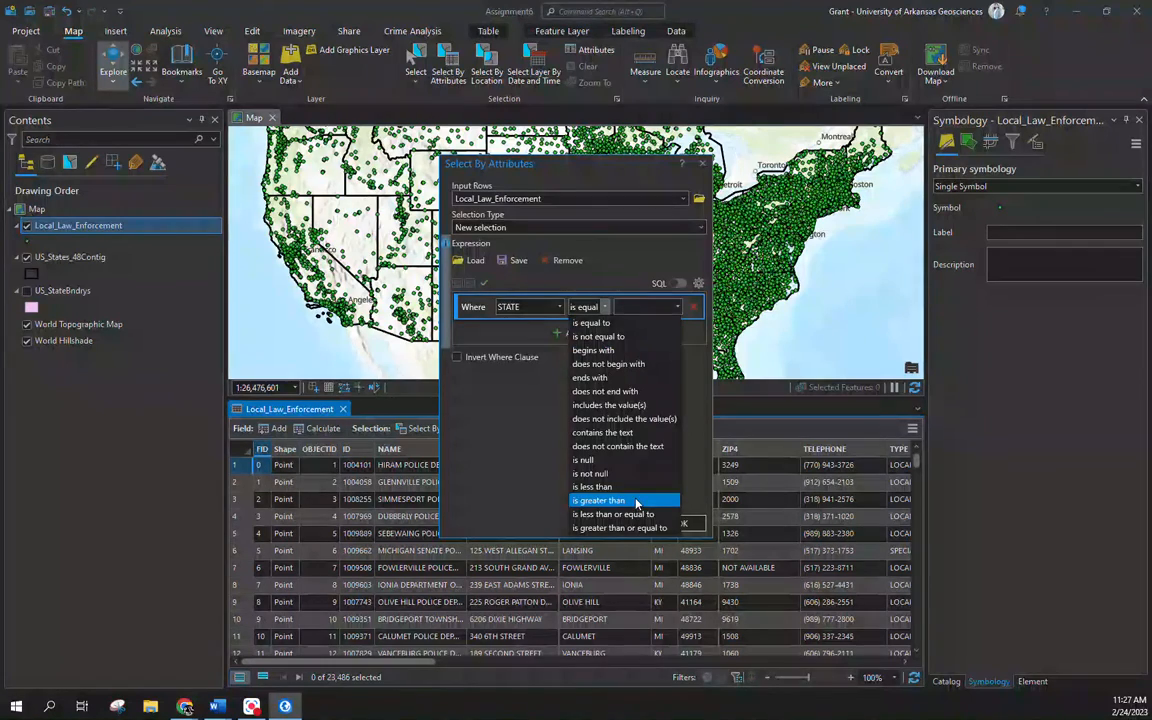
{"action": "left_click", "coordinate": [610, 322]}
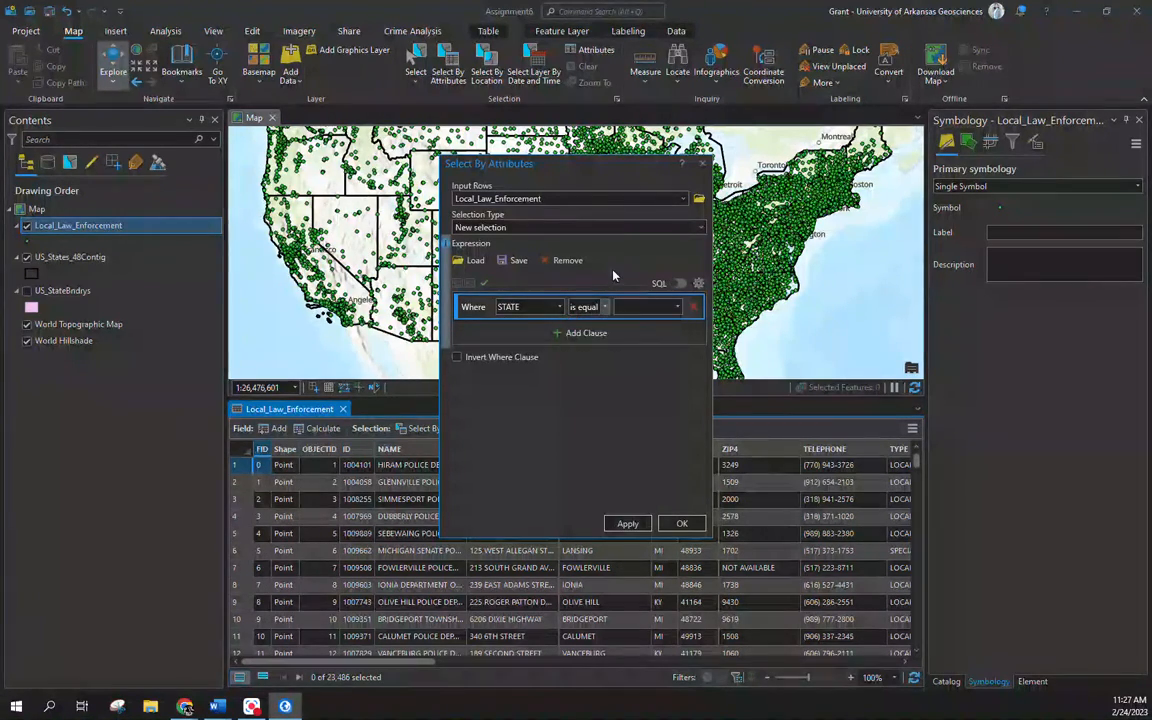
{"action": "left_click", "coordinate": [677, 284]}
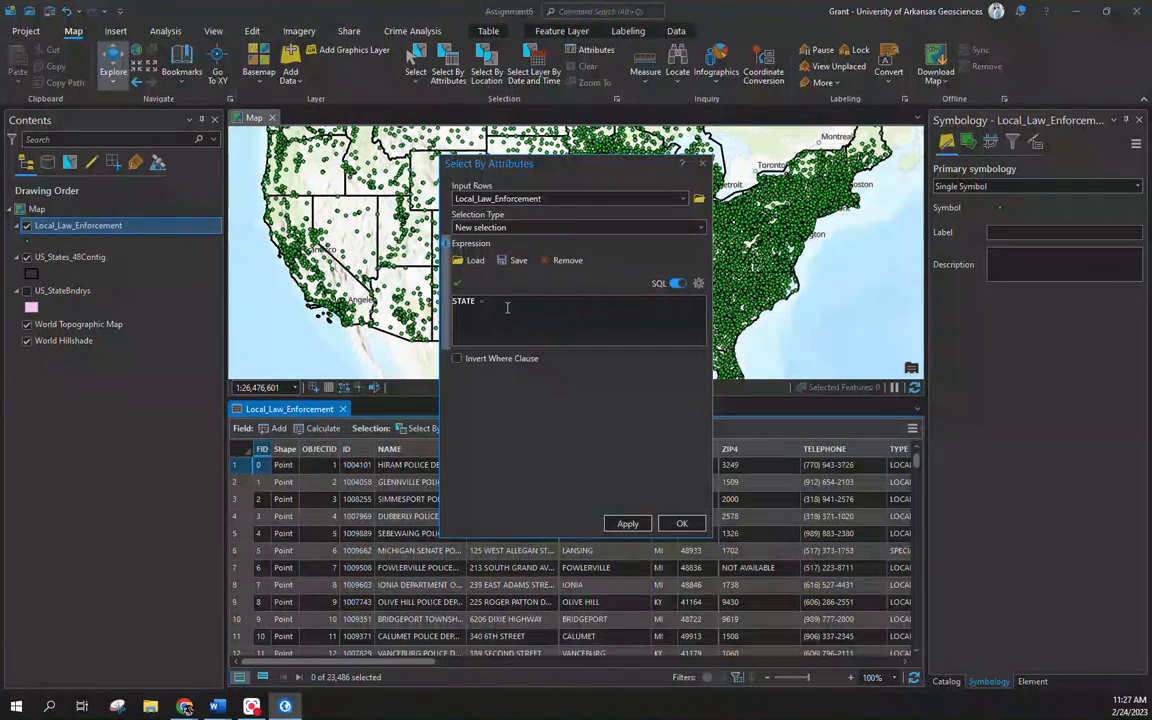
{"action": "left_click", "coordinate": [677, 284]}
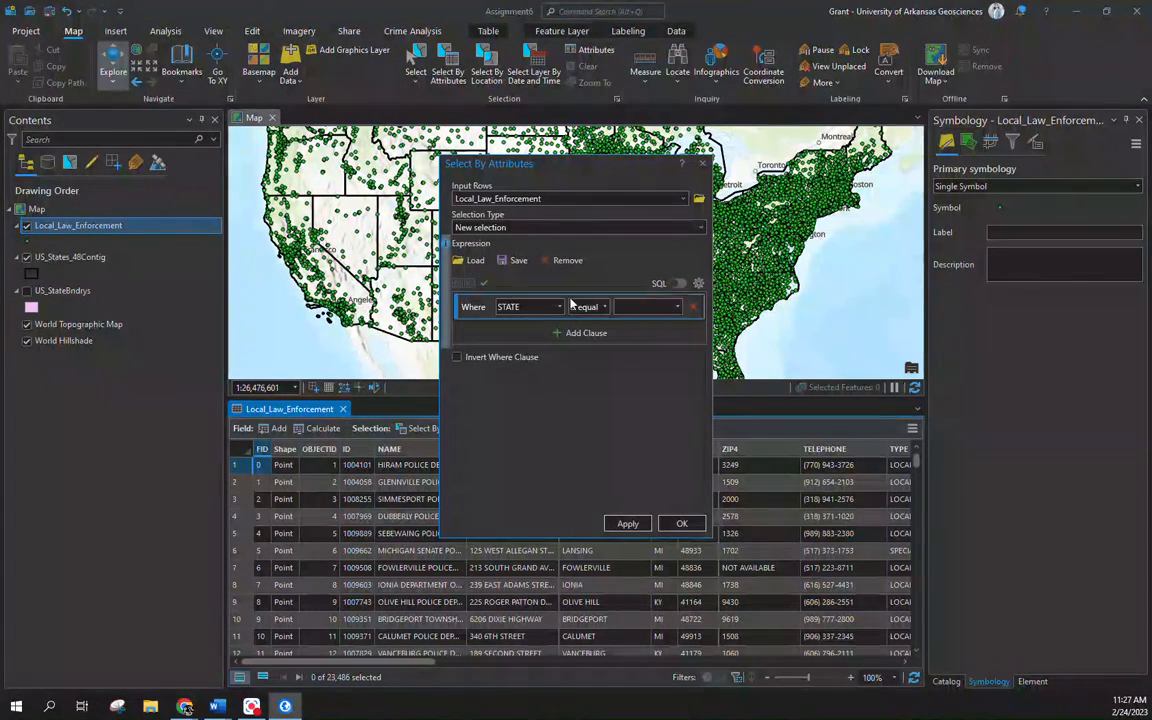
{"action": "left_click", "coordinate": [679, 309]}
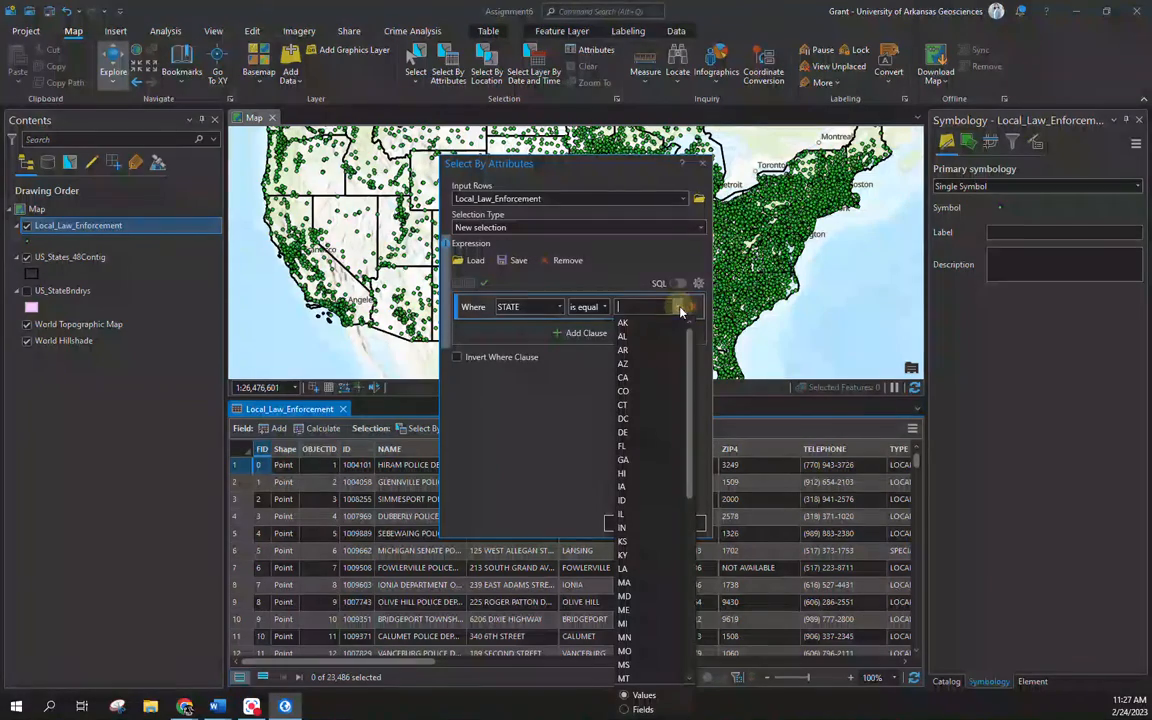
{"action": "scroll", "coordinate": [641, 593], "scroll_direction": "down", "scroll_amount": 7}
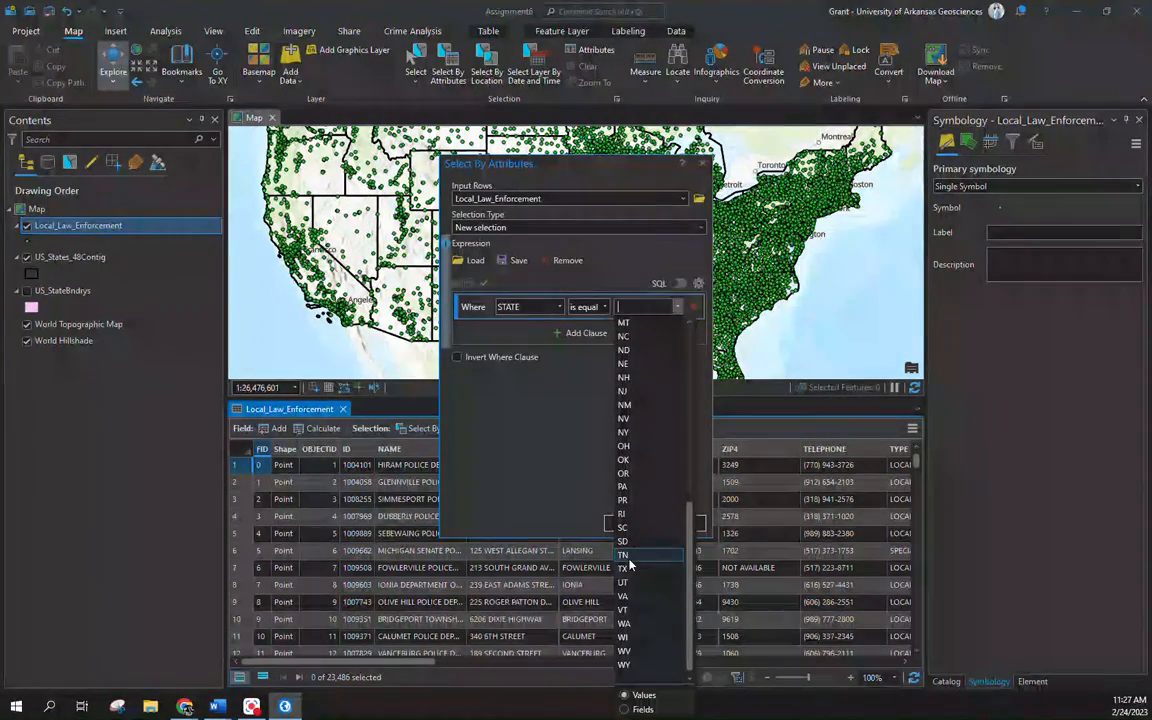
{"action": "left_click", "coordinate": [624, 637]}
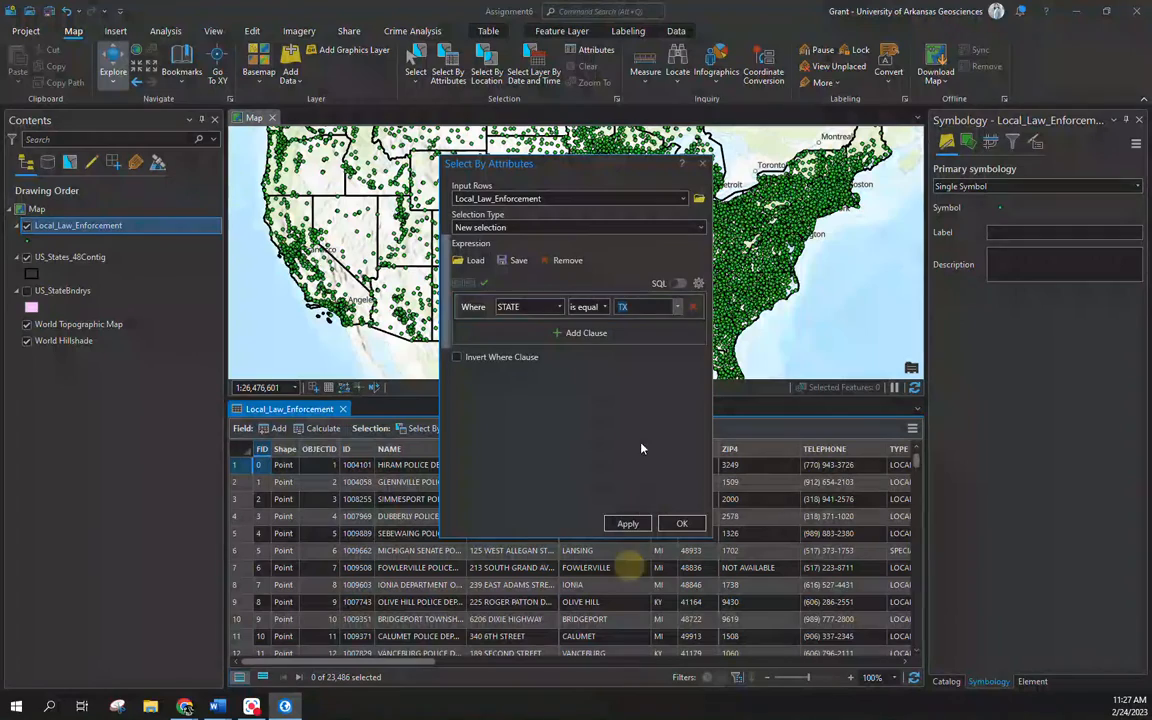
View the Texas query as an SQL expression and switch back to the clause builder
{"action": "left_click", "coordinate": [678, 284]}
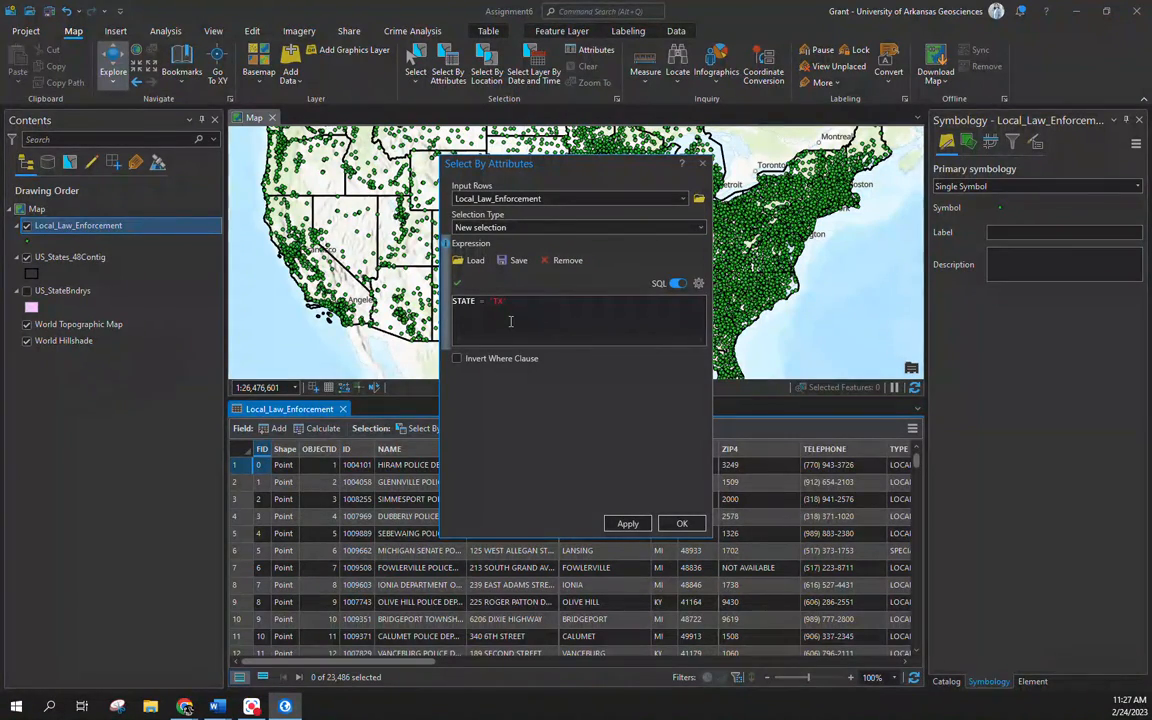
{"action": "left_click", "coordinate": [678, 284]}
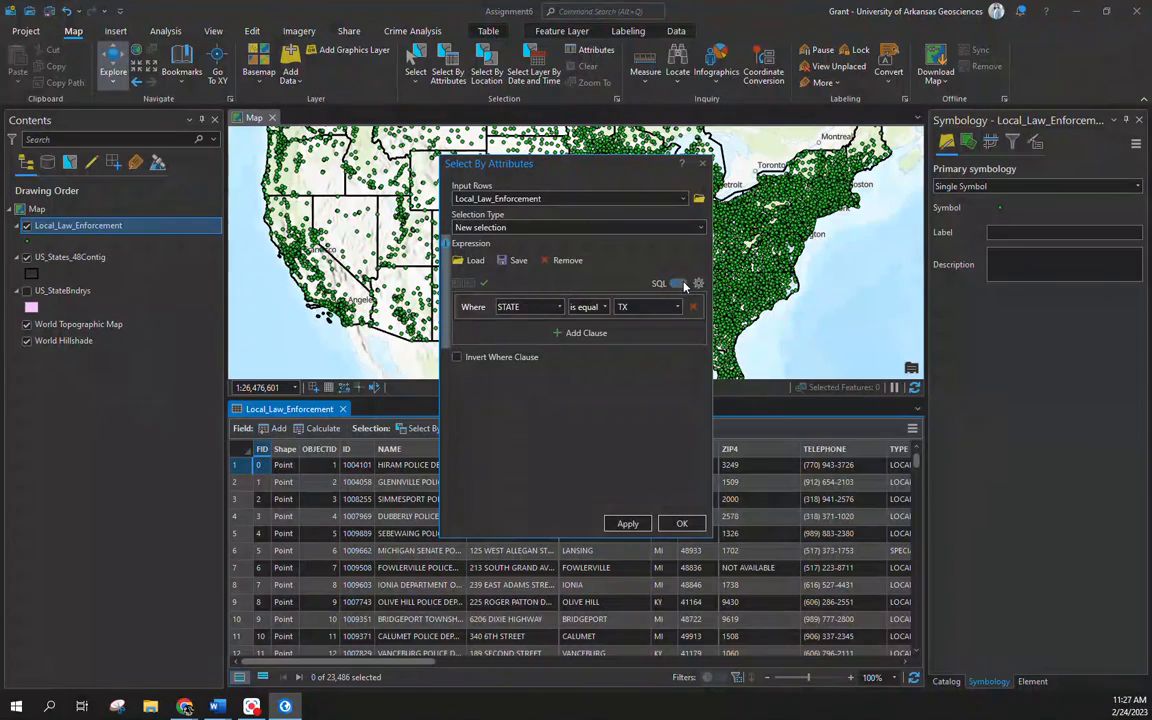
{"action": "left_click", "coordinate": [678, 284]}
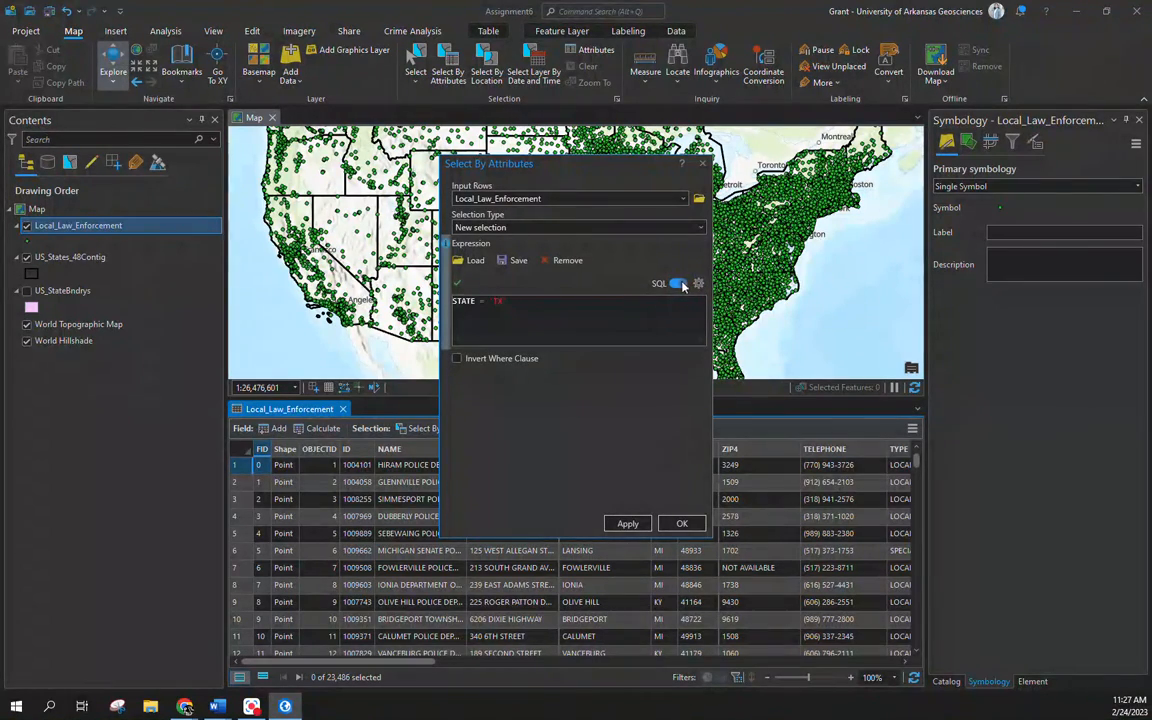
{"action": "left_click", "coordinate": [677, 285]}
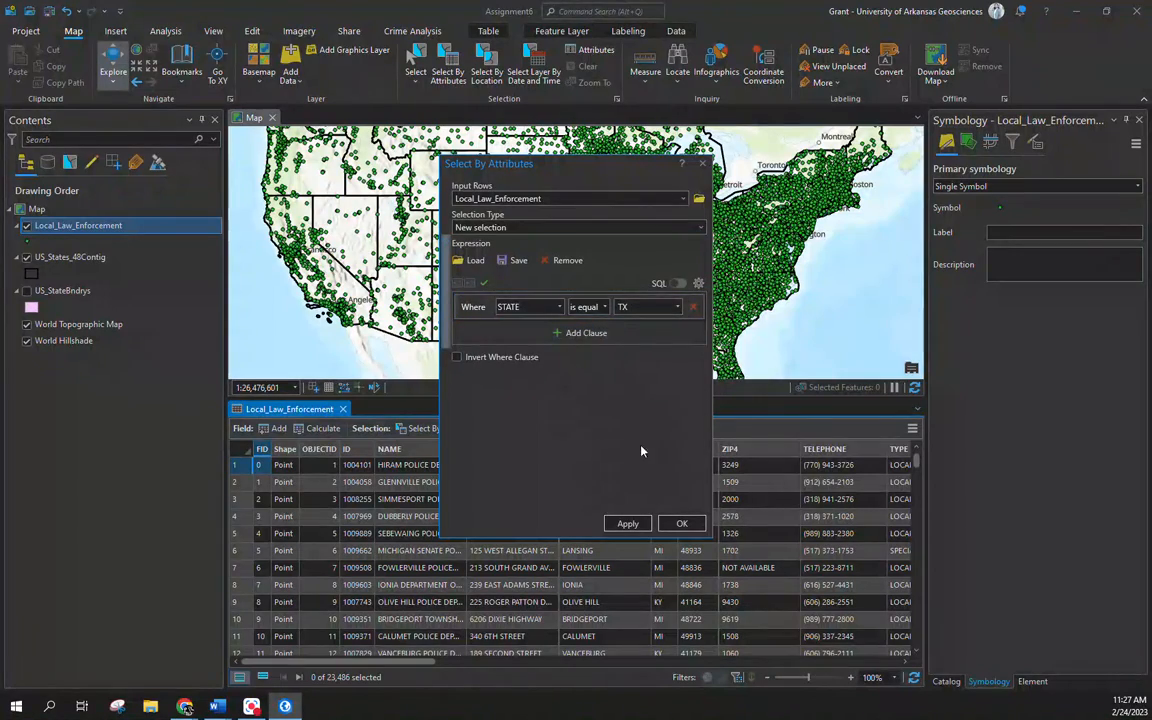
Apply the Texas query and check the selected agencies on the map and in the table's selected-records view
{"action": "left_click", "coordinate": [626, 531]}
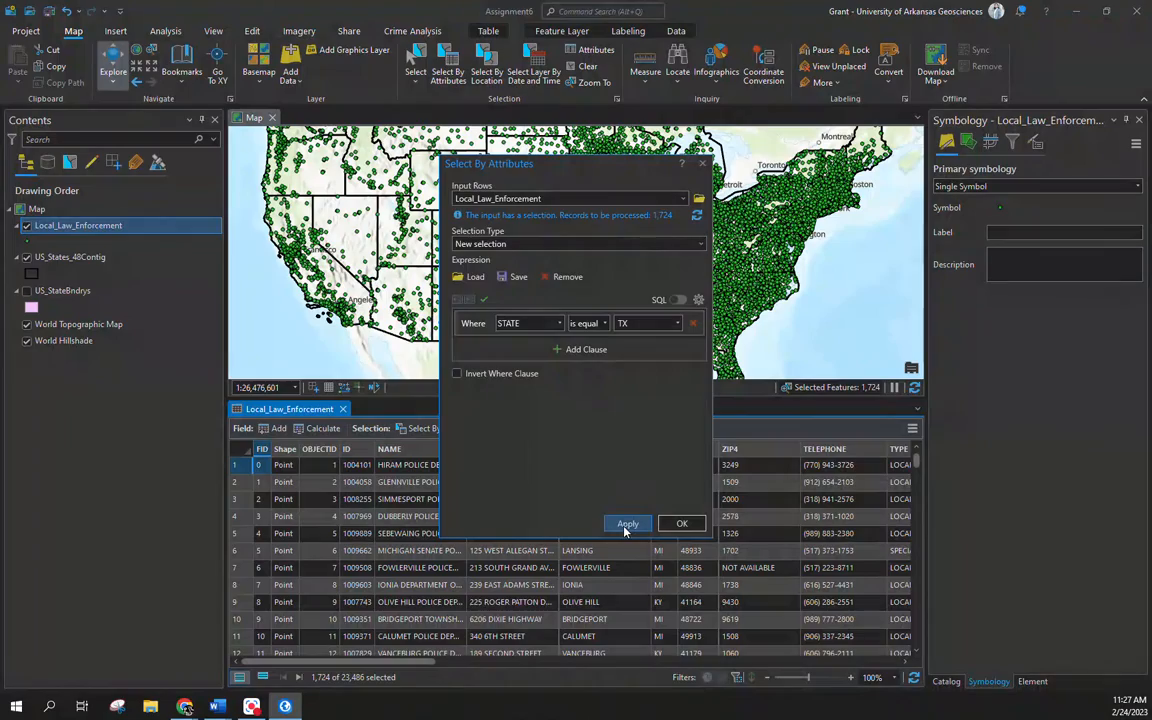
{"action": "left_click_drag", "start_coordinate": [551, 177], "coordinate": [916, 213]}
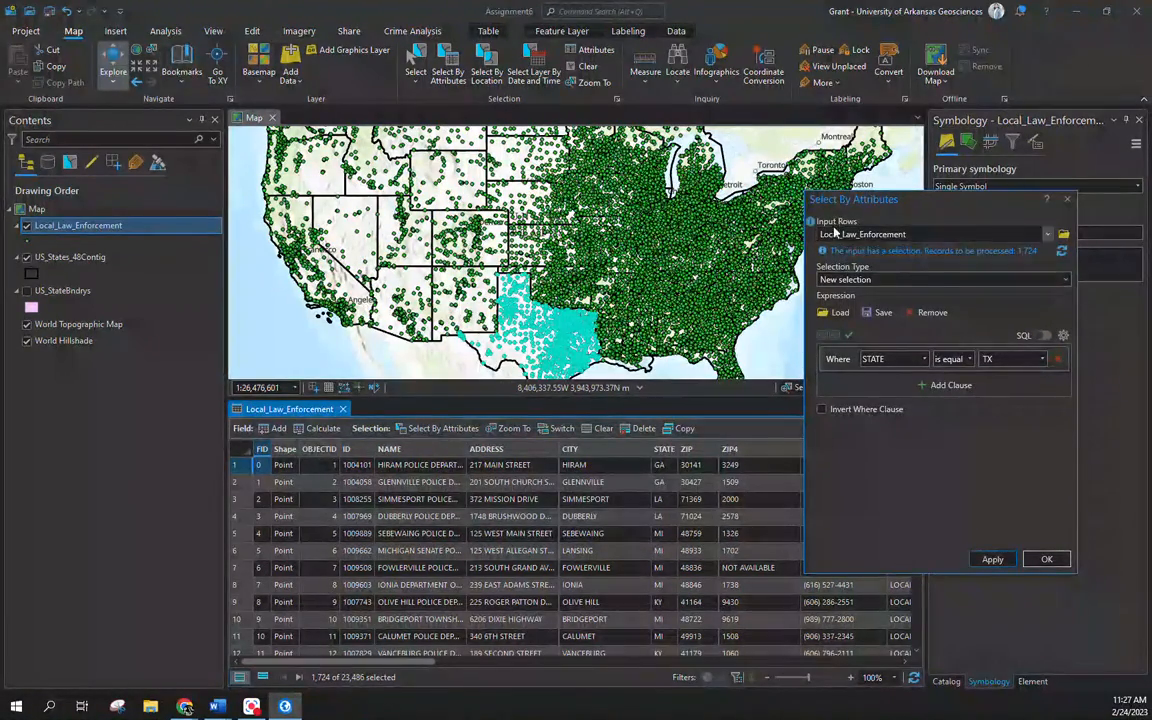
{"action": "left_click", "coordinate": [1046, 559]}
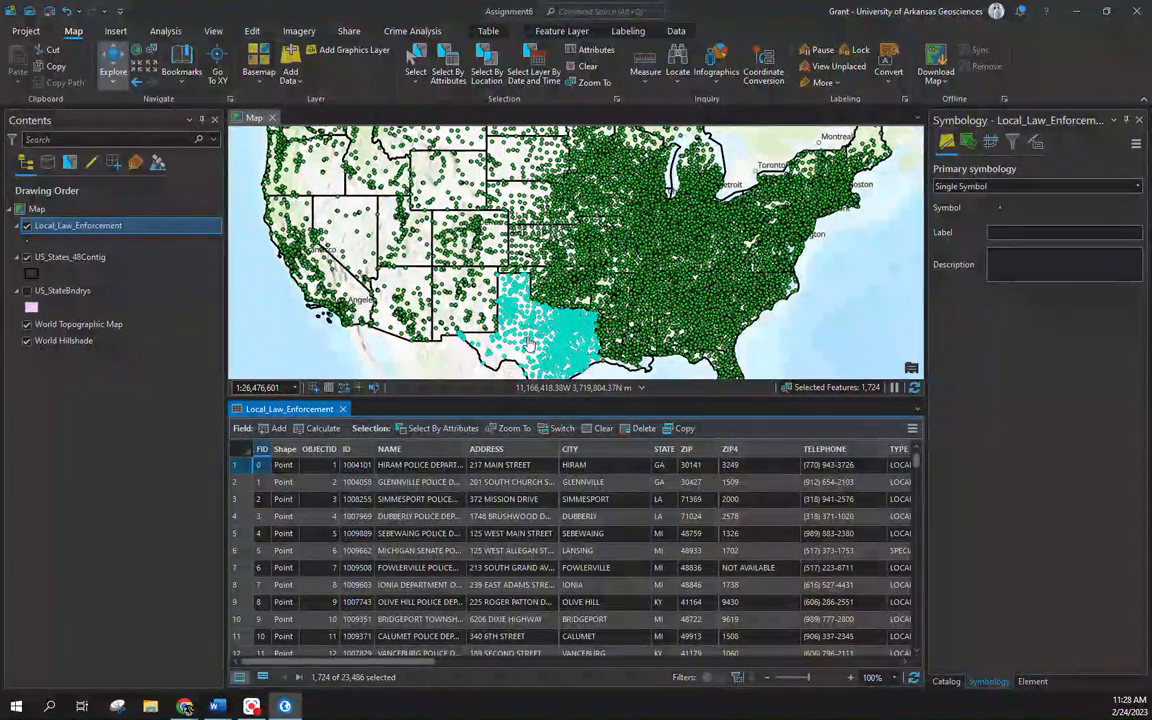
{"action": "left_click", "coordinate": [262, 680]}
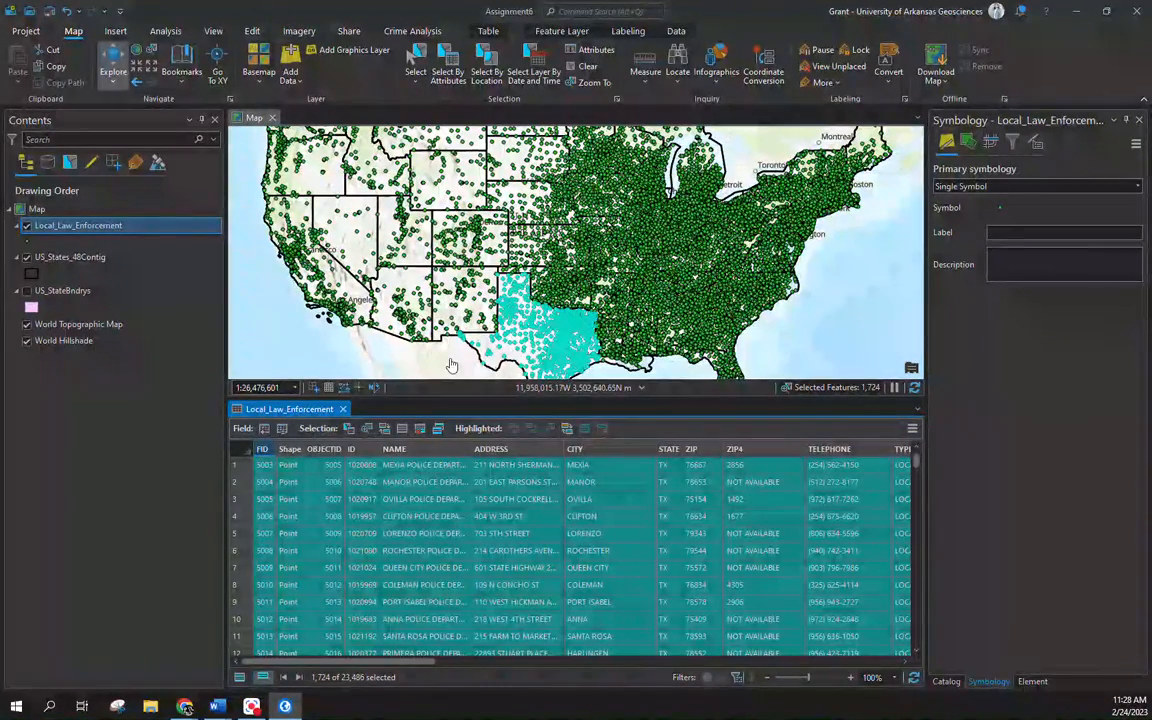
{"action": "left_click", "coordinate": [239, 677]}
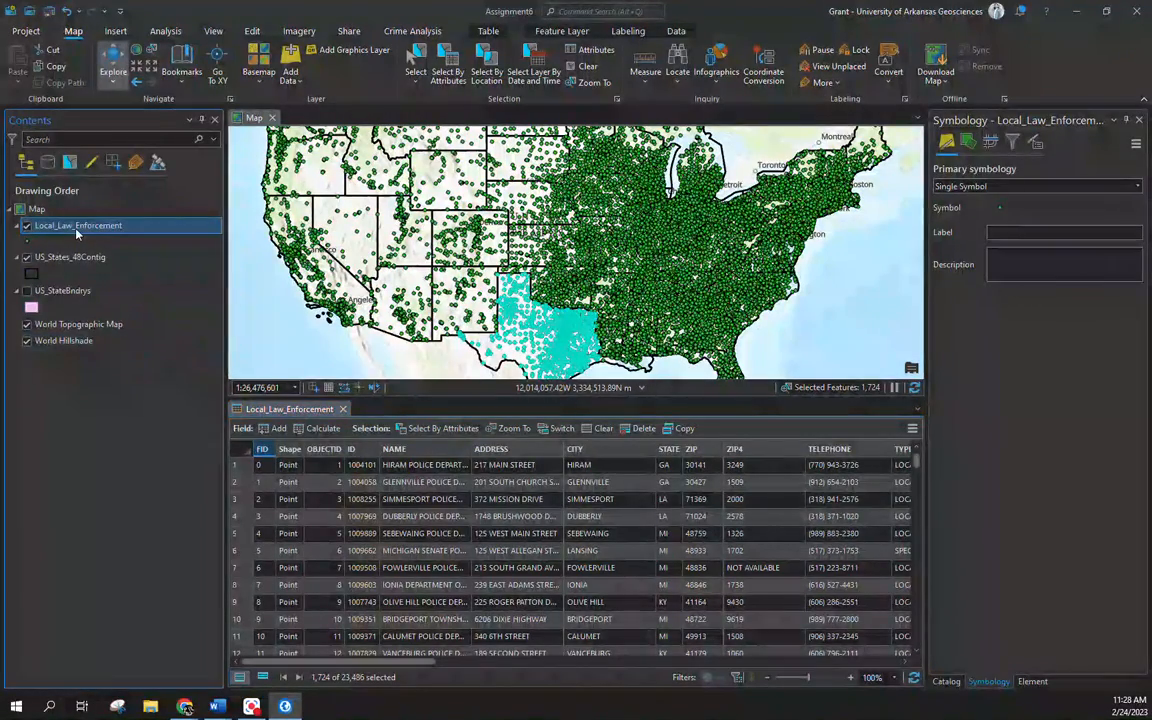
Export the selected Local_Law_Enforcement features as the shapefile TX_LawEnforcement in the Week6_Assignment folder
{"action": "right_click", "coordinate": [72, 228]}
{"action": "mouse_move", "coordinate": [188, 507]}
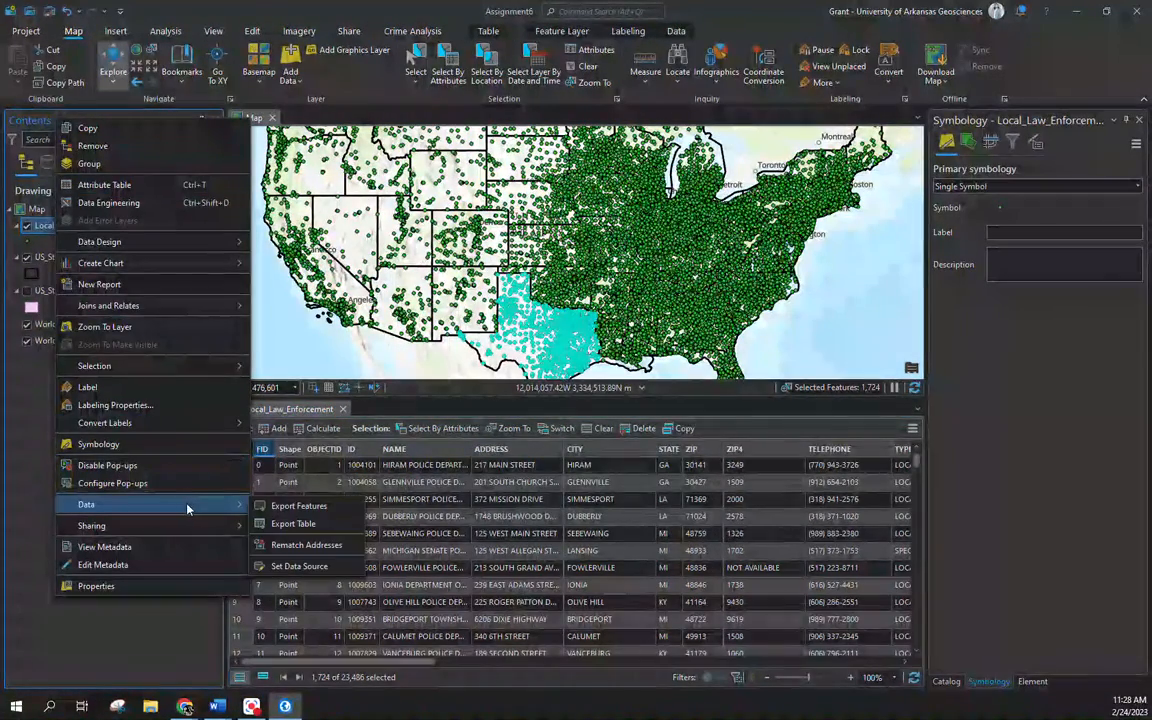
{"action": "left_click", "coordinate": [297, 506]}
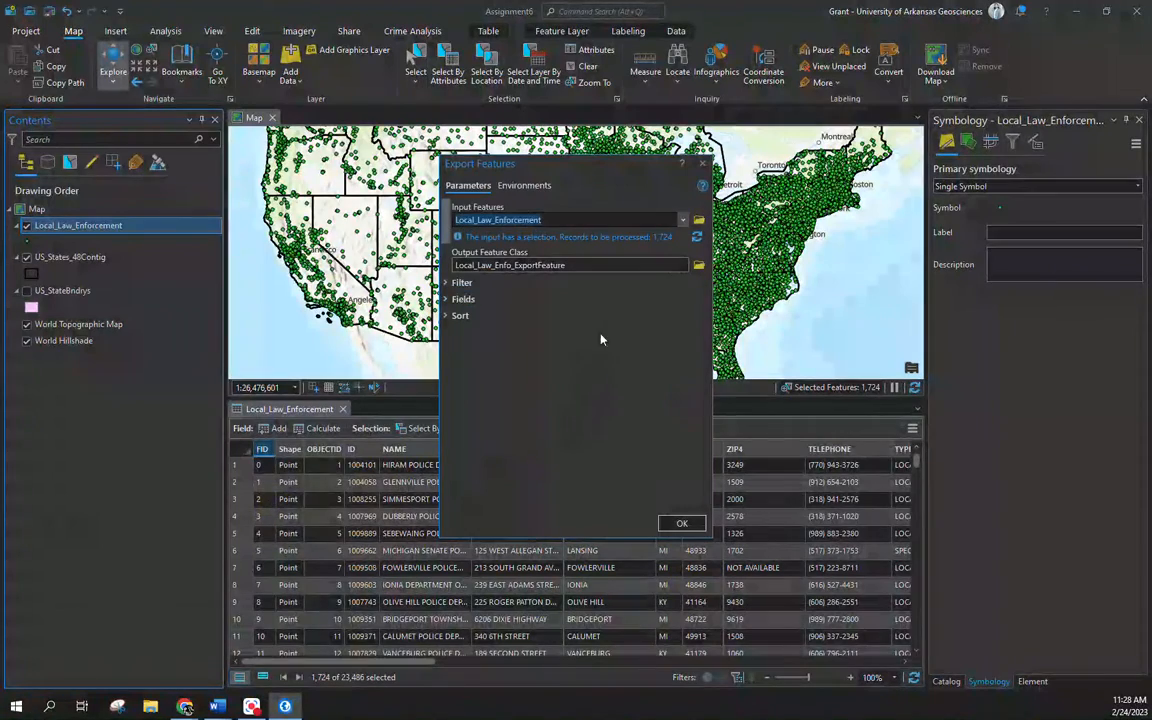
{"action": "left_click", "coordinate": [698, 265]}
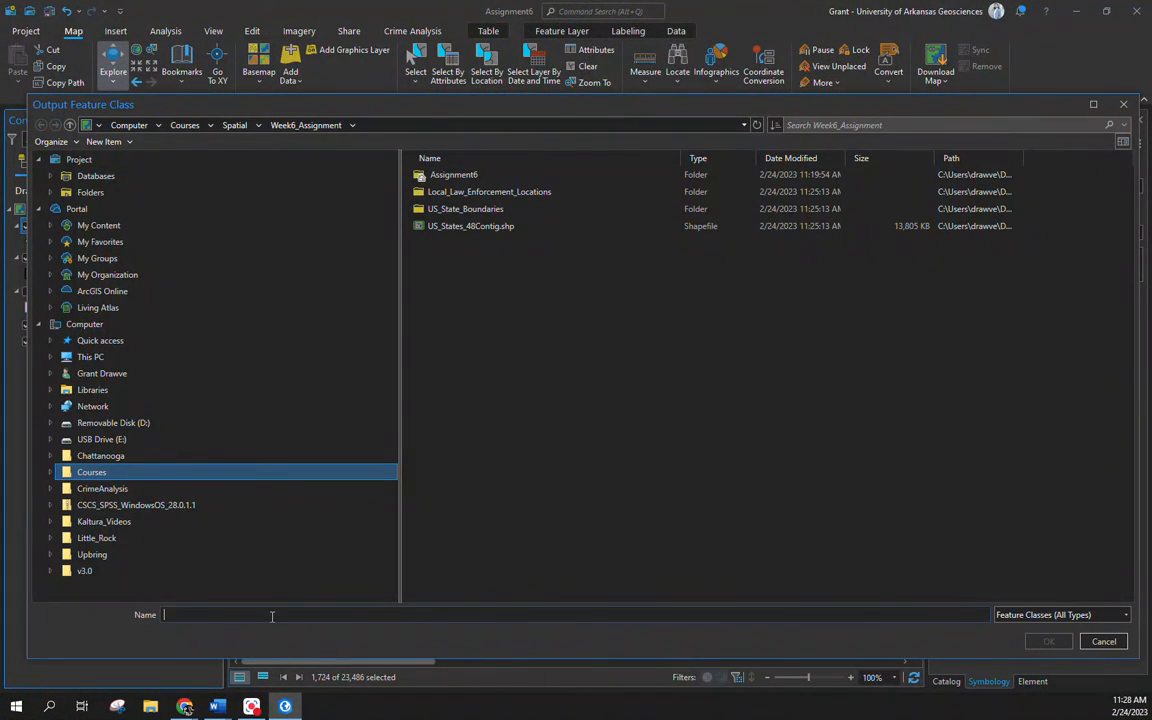
{"action": "type", "text": "TX_LawEn"}
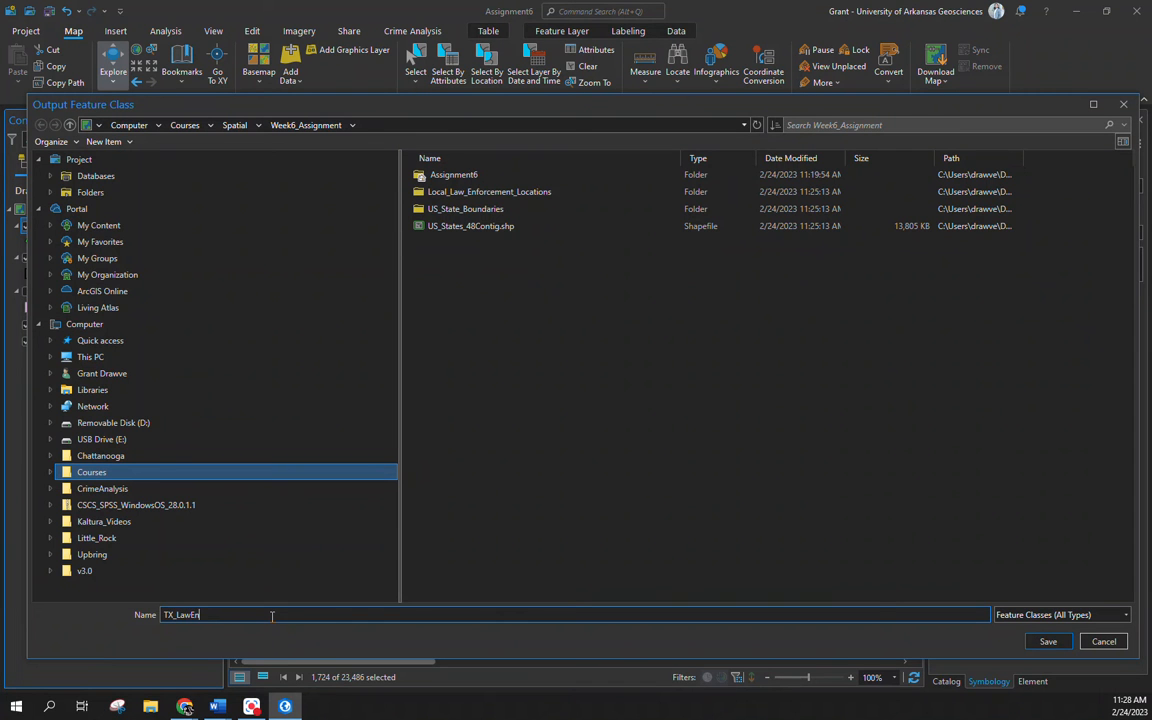
{"action": "type", "text": "forcement"}
{"action": "key", "text": "Return"}
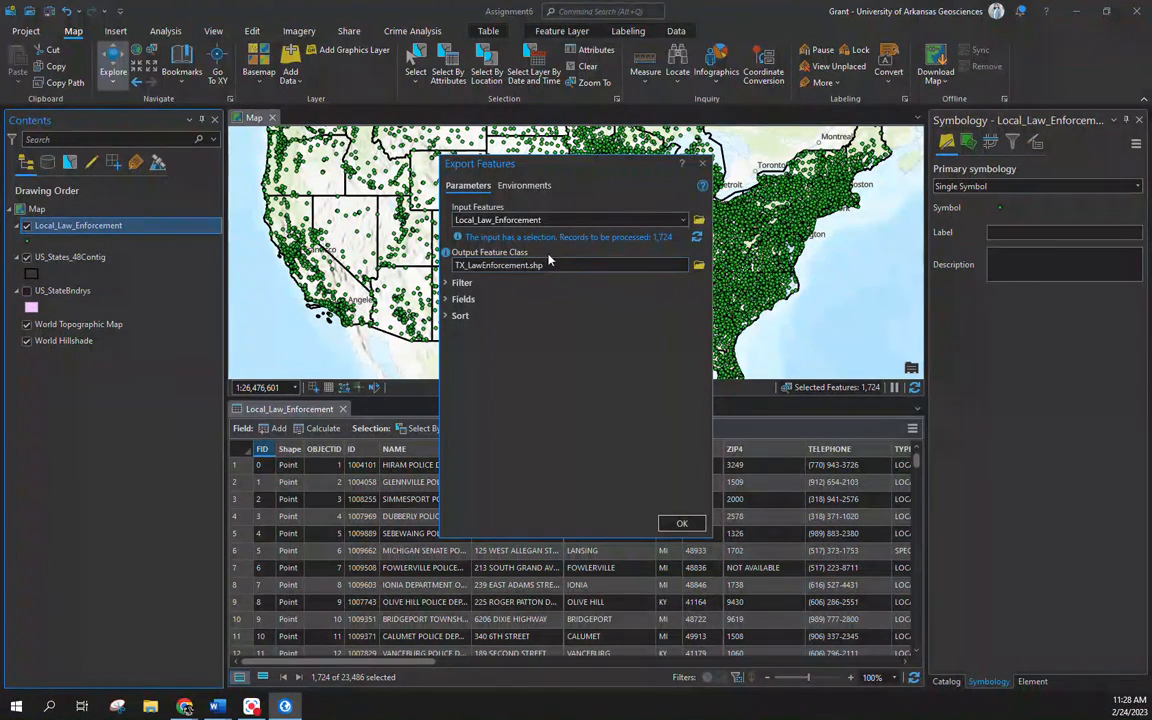
{"action": "left_click", "coordinate": [680, 525]}
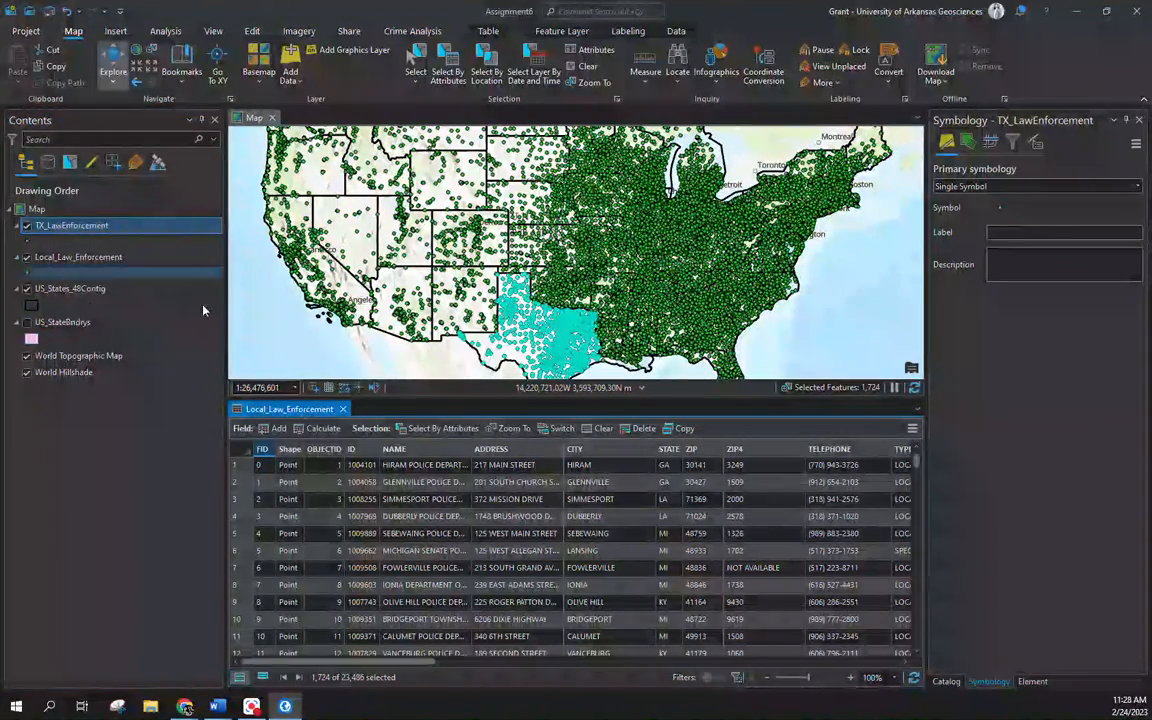
Turn off the Local_Law_Enforcement layer so that only the exported Texas agencies are drawn
{"action": "left_click", "coordinate": [26, 259]}
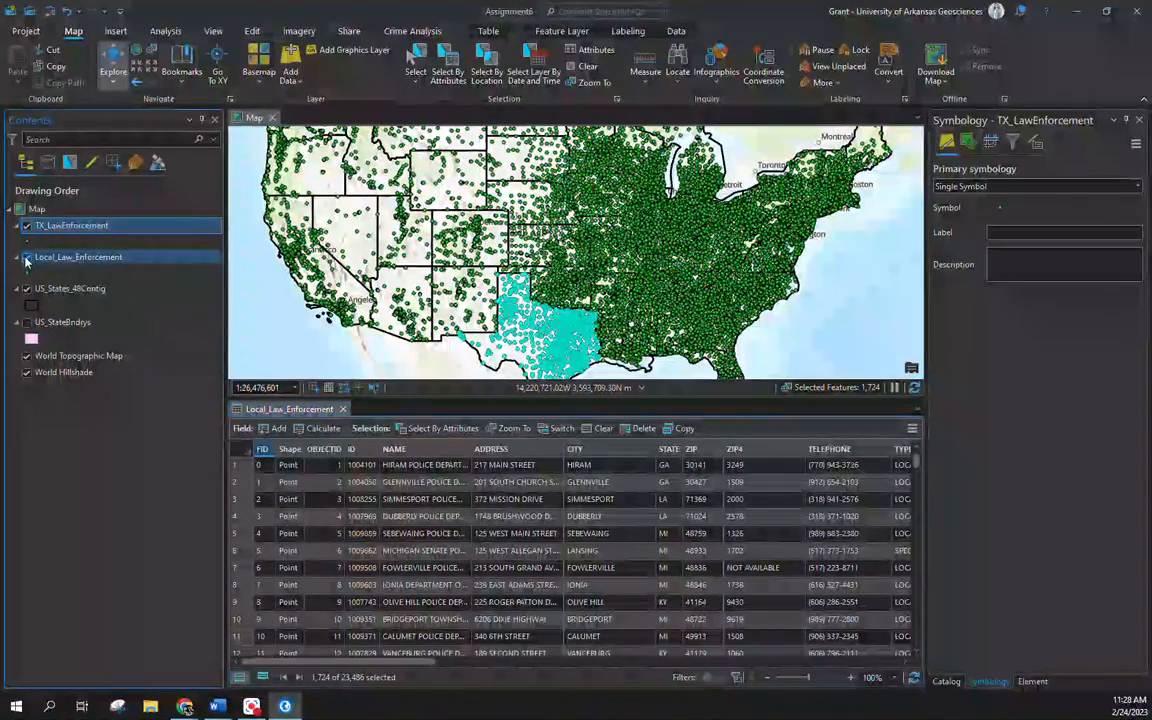
{"action": "left_click_drag", "start_coordinate": [522, 320], "coordinate": [553, 261]}
{"action": "scroll", "coordinate": [553, 261], "scroll_direction": "up", "scroll_amount": 2}
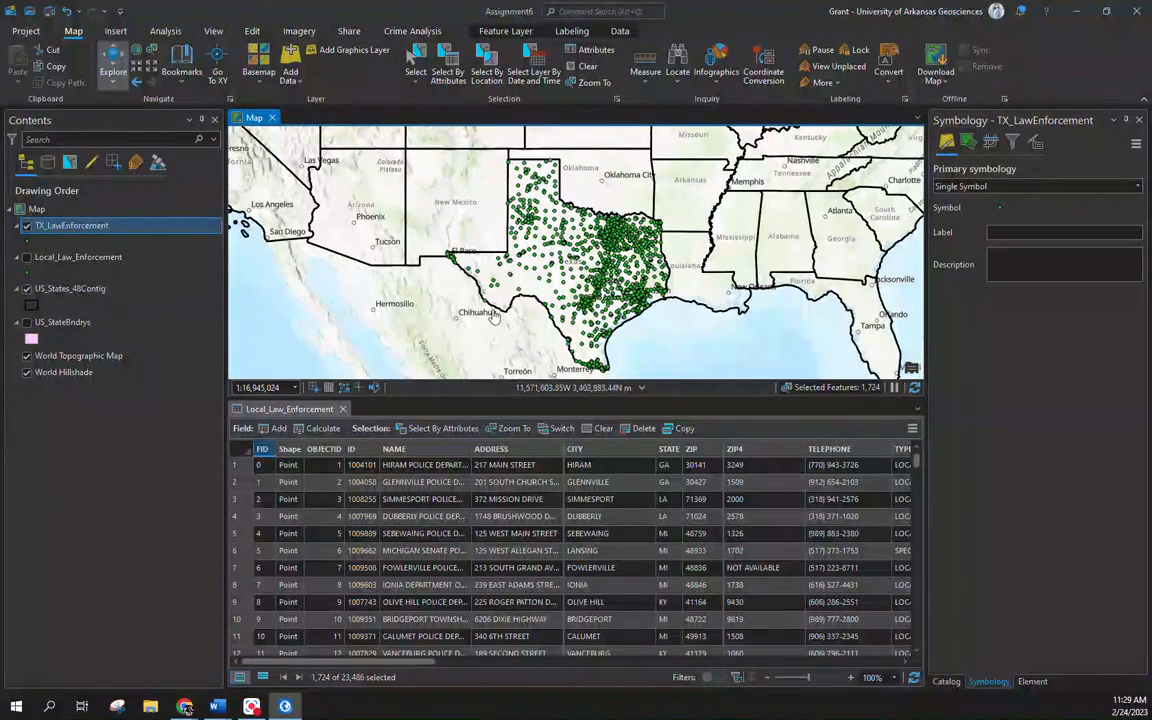
Clear the feature selection and close the Local_Law_Enforcement attribute table
{"action": "left_click", "coordinate": [588, 66]}
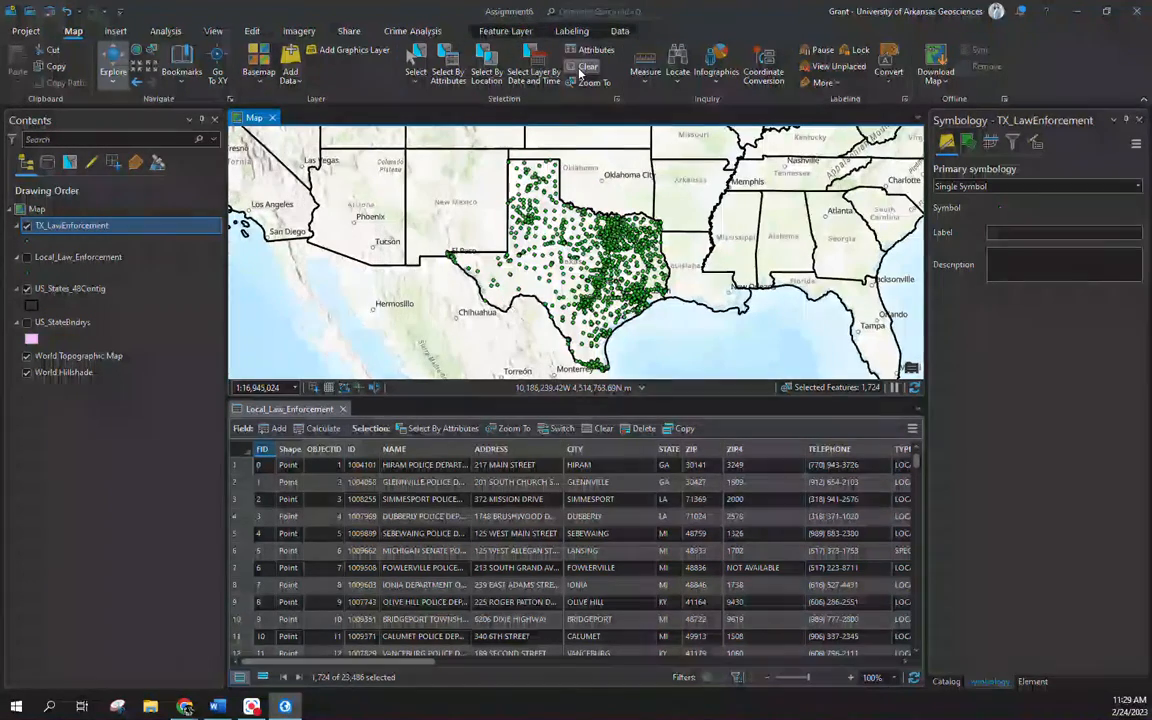
{"action": "left_click", "coordinate": [342, 409]}
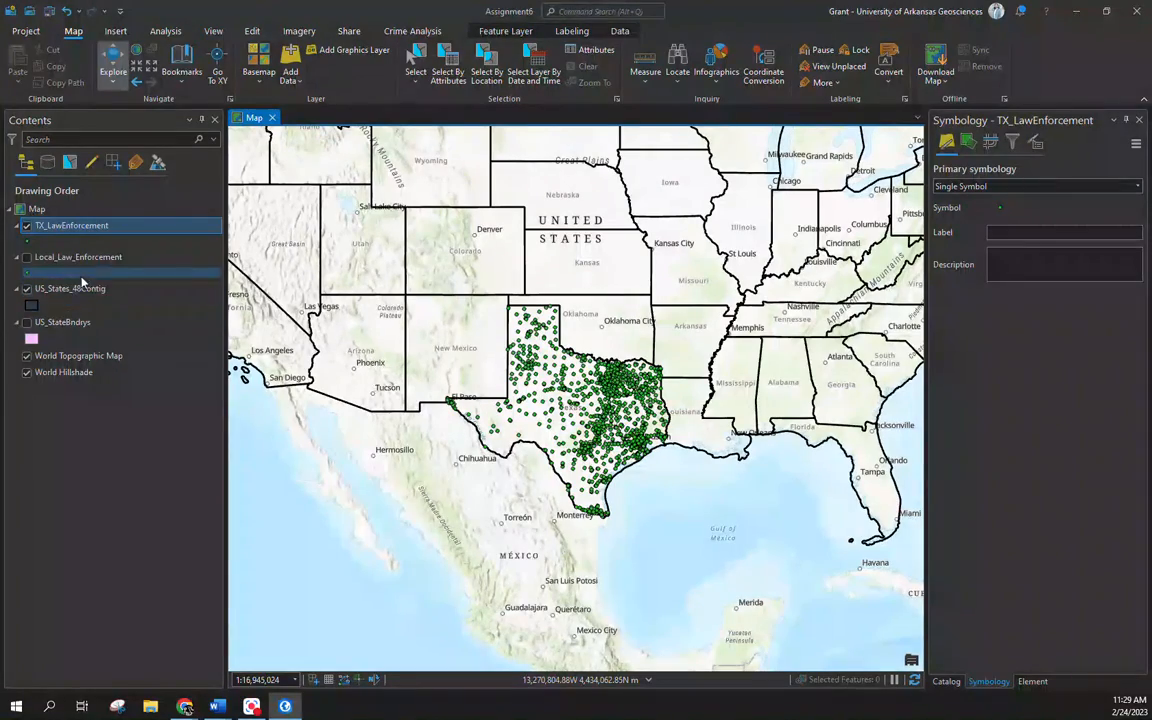
{"action": "left_click_drag", "start_coordinate": [470, 369], "coordinate": [480, 383]}
{"action": "scroll", "coordinate": [600, 410], "scroll_direction": "up", "scroll_amount": 5}
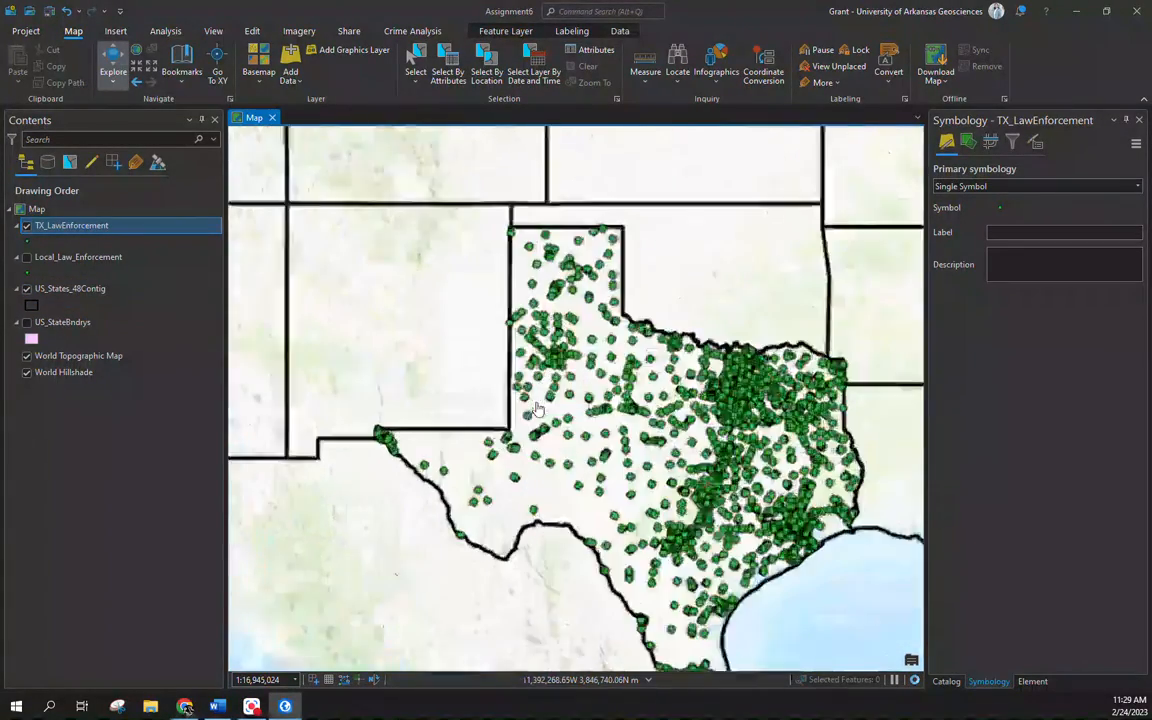
{"action": "left_click_drag", "start_coordinate": [610, 352], "coordinate": [638, 379]}
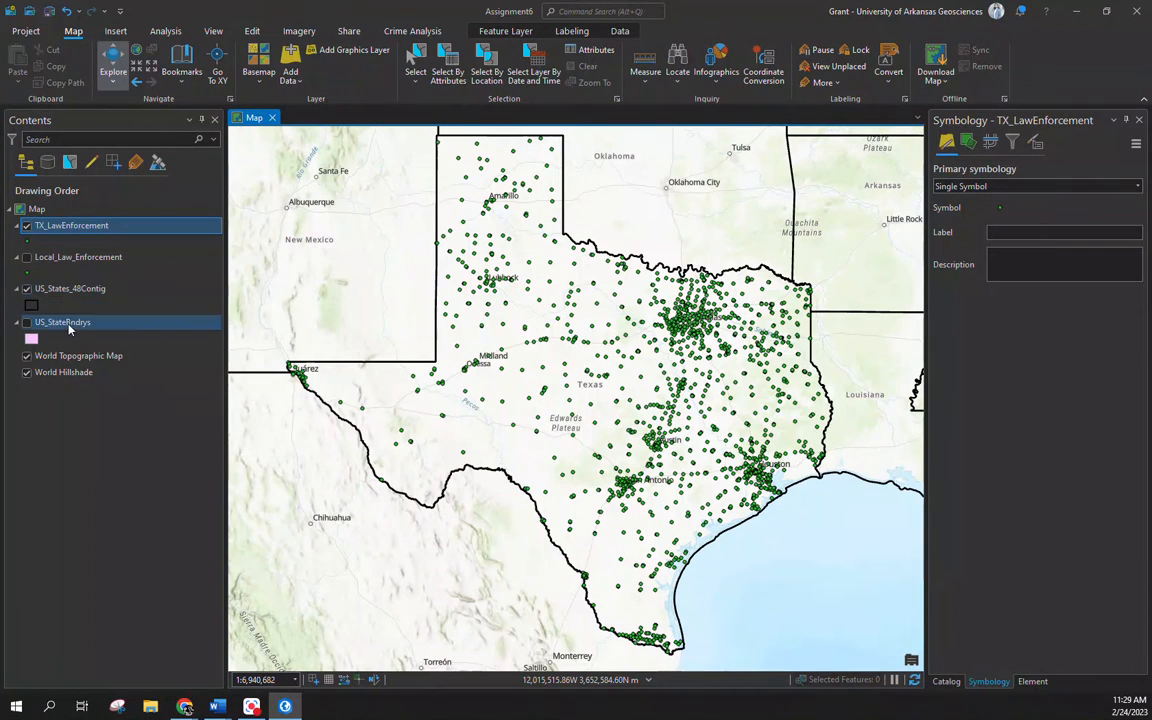
In the US_States_48Contig attribute table, sort the records by GEOID and select the Texas record
{"action": "left_click", "coordinate": [71, 290]}
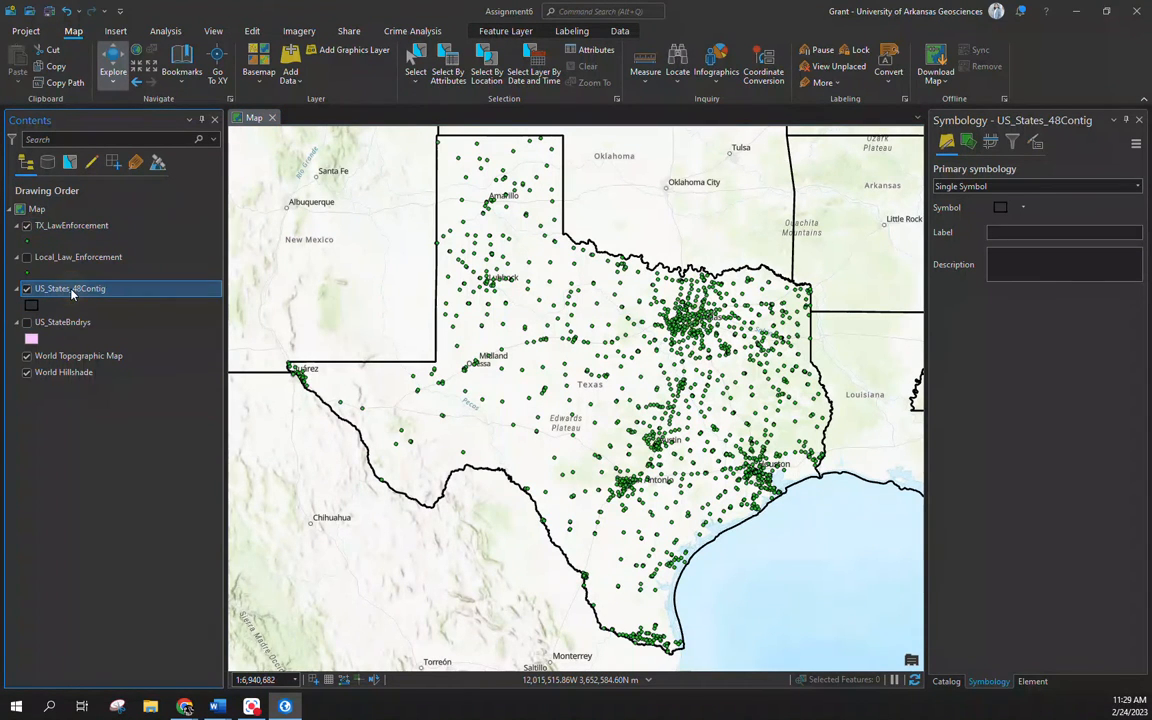
{"action": "right_click", "coordinate": [74, 290]}
{"action": "left_click", "coordinate": [119, 271]}
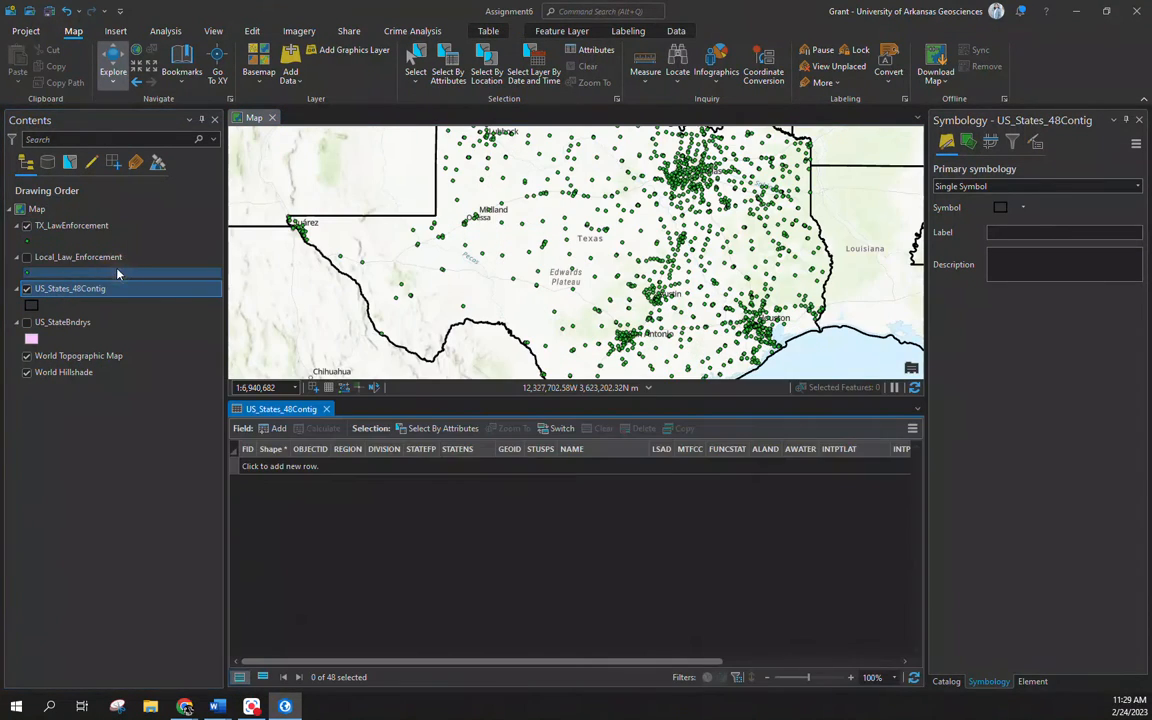
{"action": "left_click", "coordinate": [518, 449]}
{"action": "scroll", "coordinate": [596, 562], "scroll_direction": "down", "scroll_amount": 10}
{"action": "scroll", "coordinate": [596, 562], "scroll_direction": "down", "scroll_amount": 2}
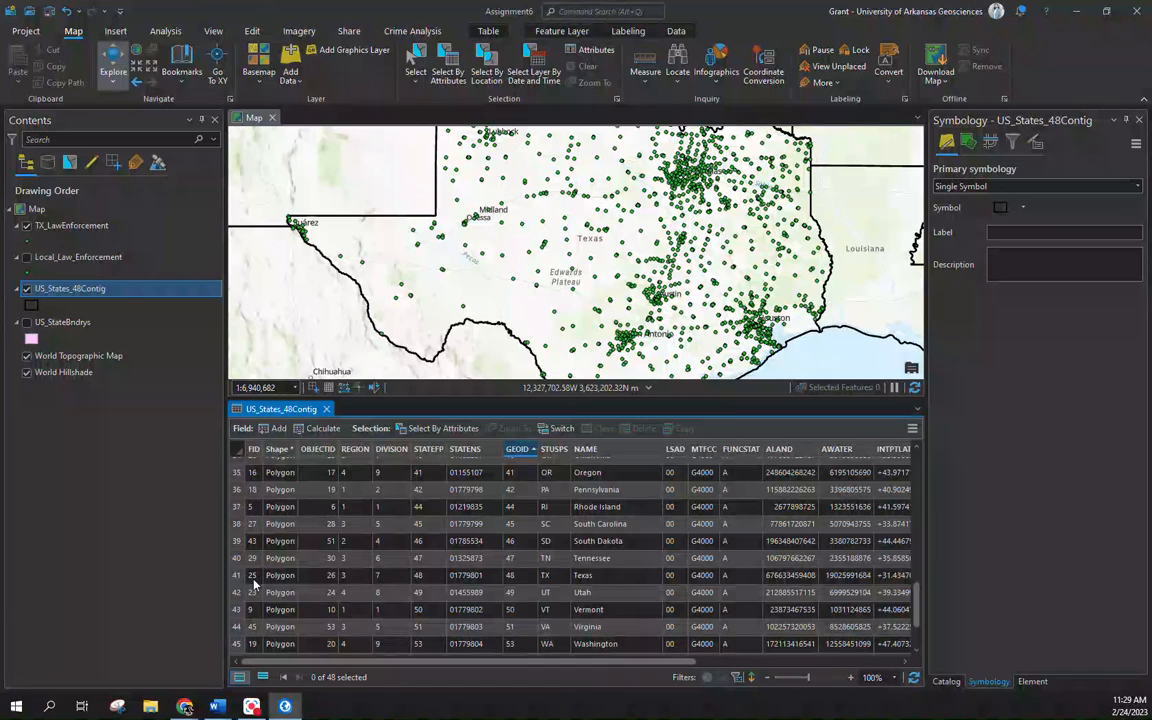
{"action": "left_click", "coordinate": [236, 576]}
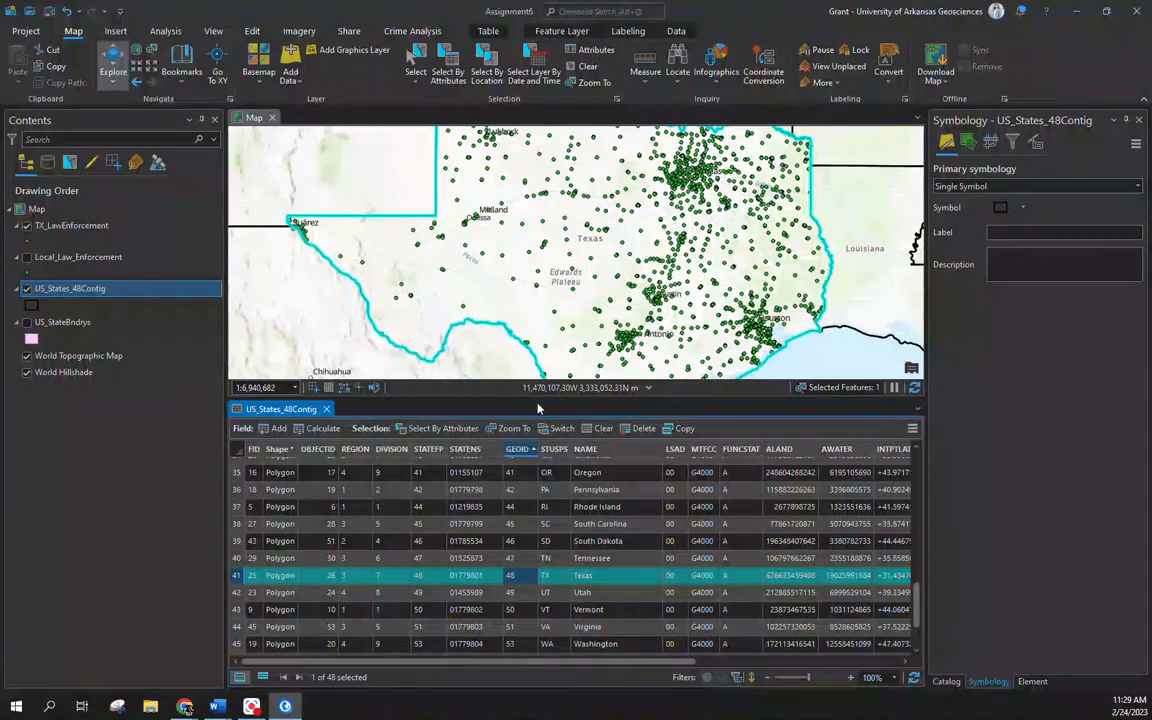
Export the selected Texas feature of US_States_48Contig as the shapefile TX_State in the Week6_Assignment folder
{"action": "right_click", "coordinate": [82, 290]}
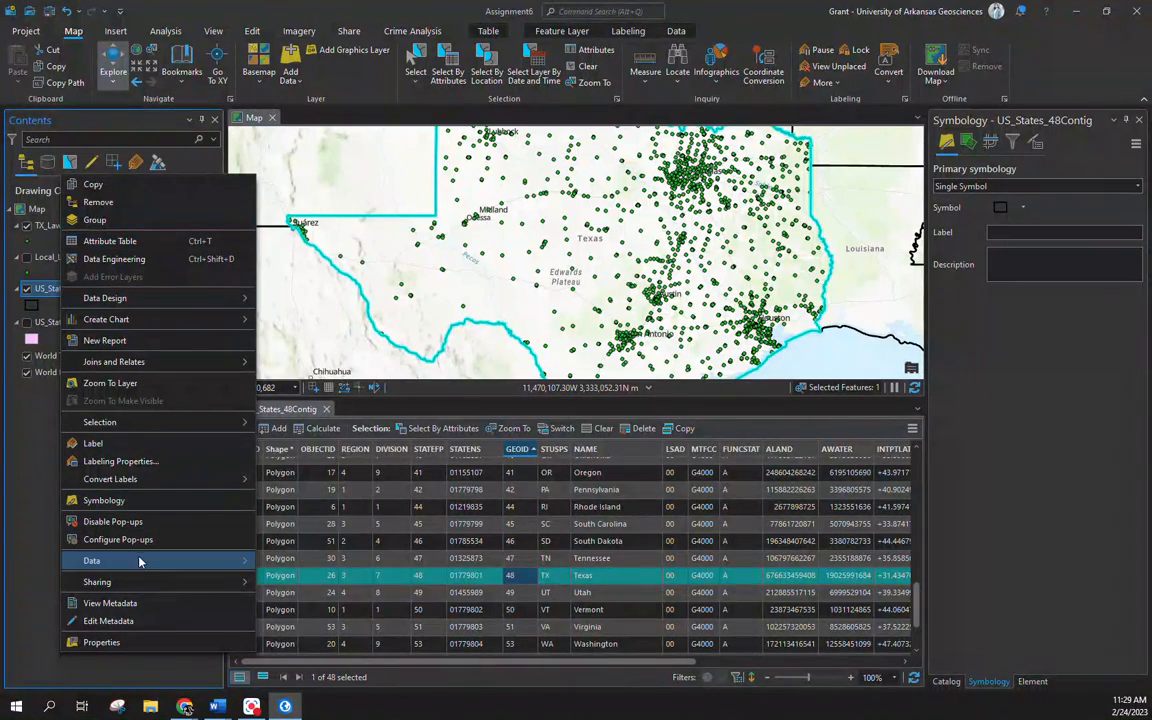
{"action": "mouse_move", "coordinate": [215, 565]}
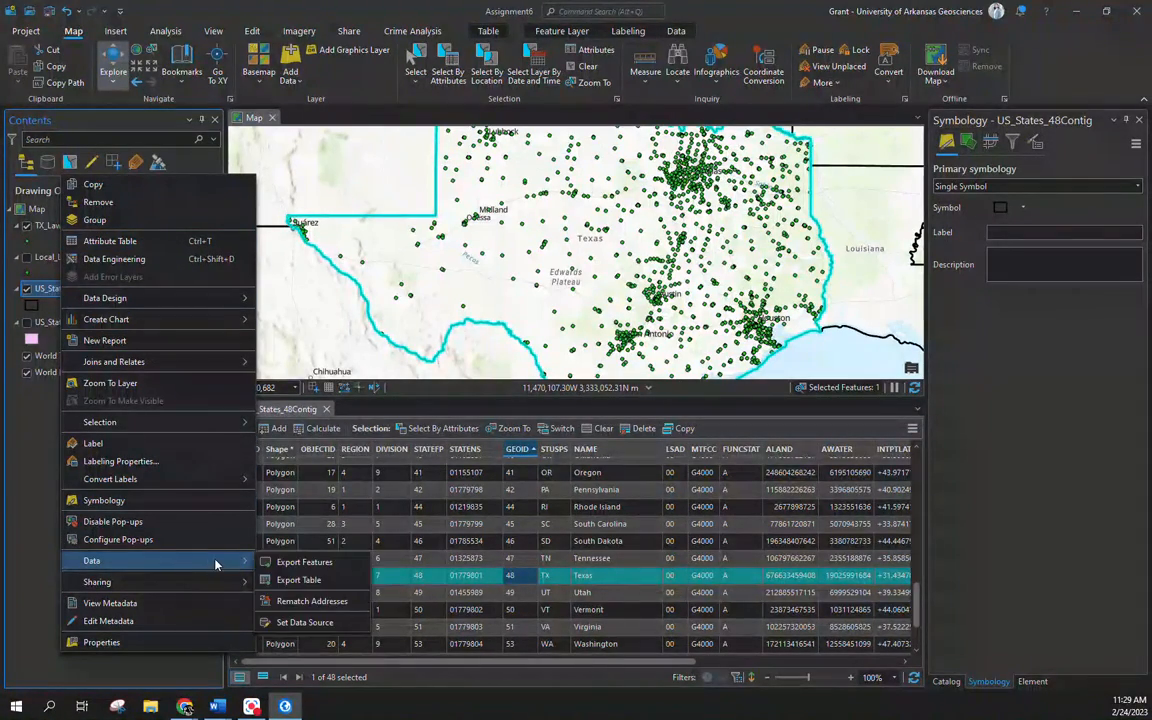
{"action": "left_click", "coordinate": [305, 563]}
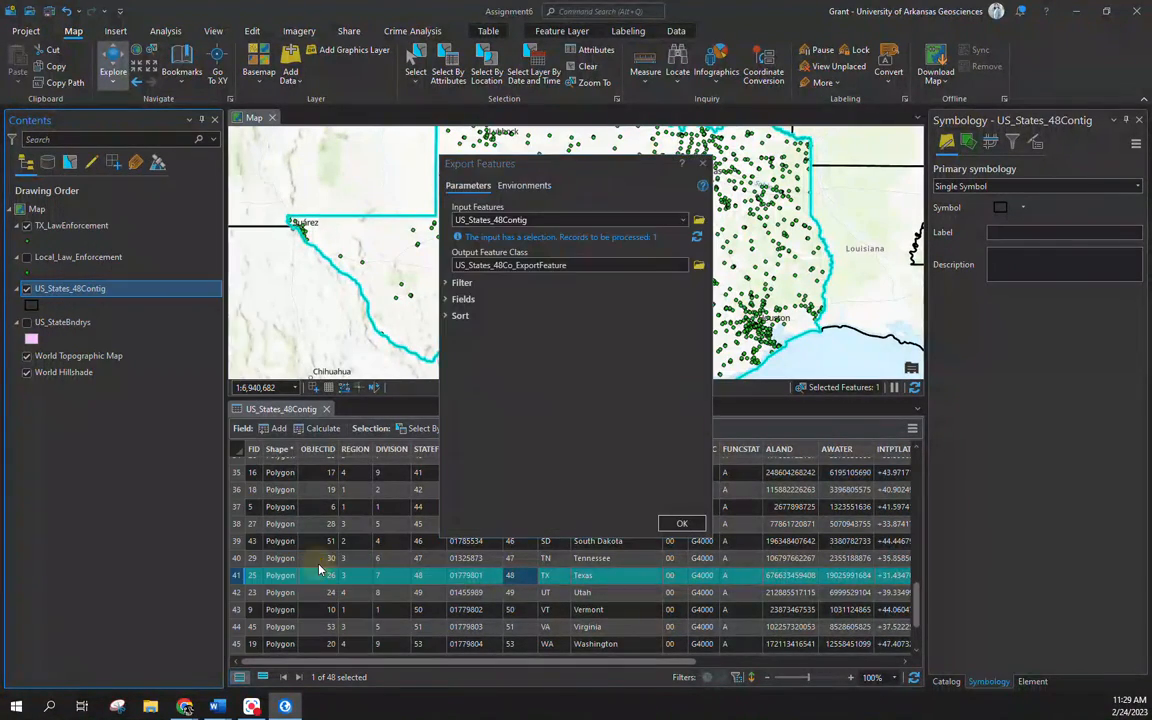
{"action": "left_click", "coordinate": [699, 269]}
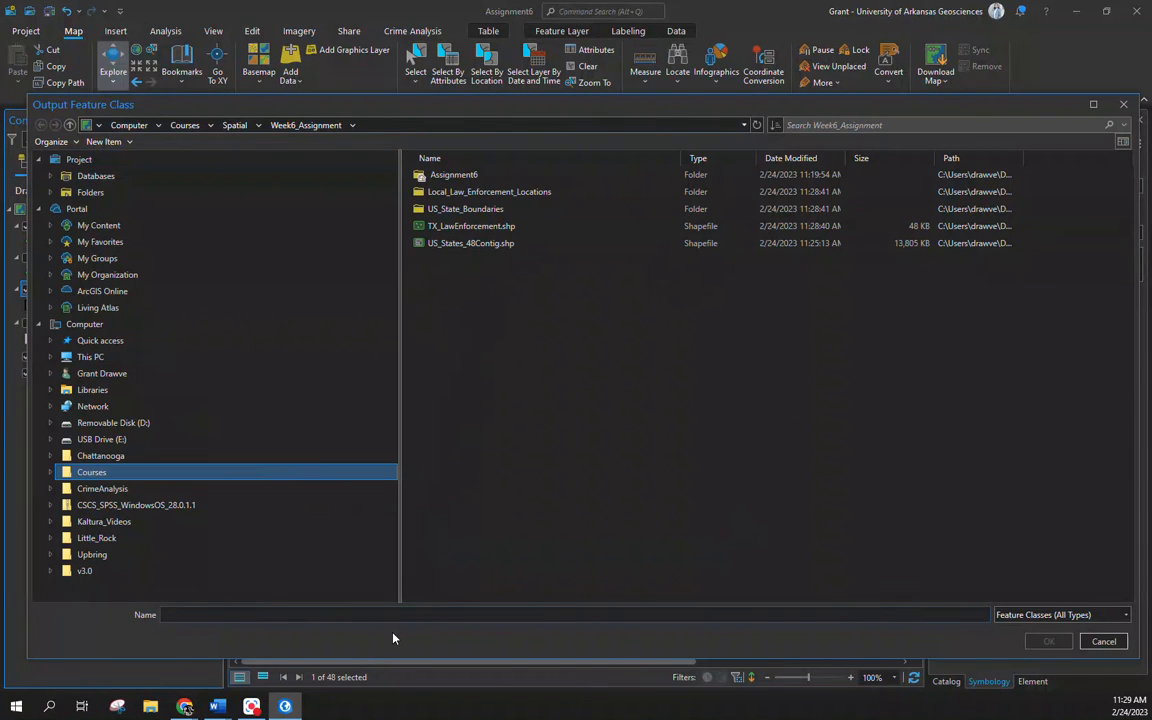
{"action": "left_click", "coordinate": [391, 615]}
{"action": "type", "text": "T"}
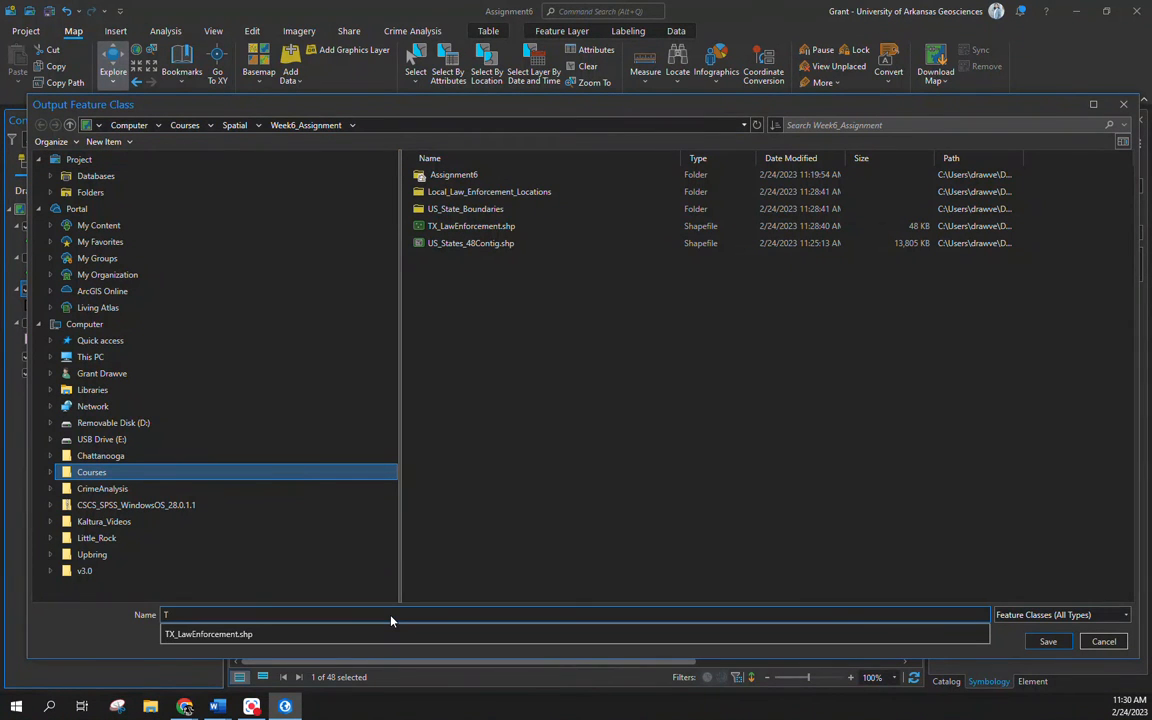
{"action": "type", "text": "X_State"}
{"action": "key", "text": "Return"}
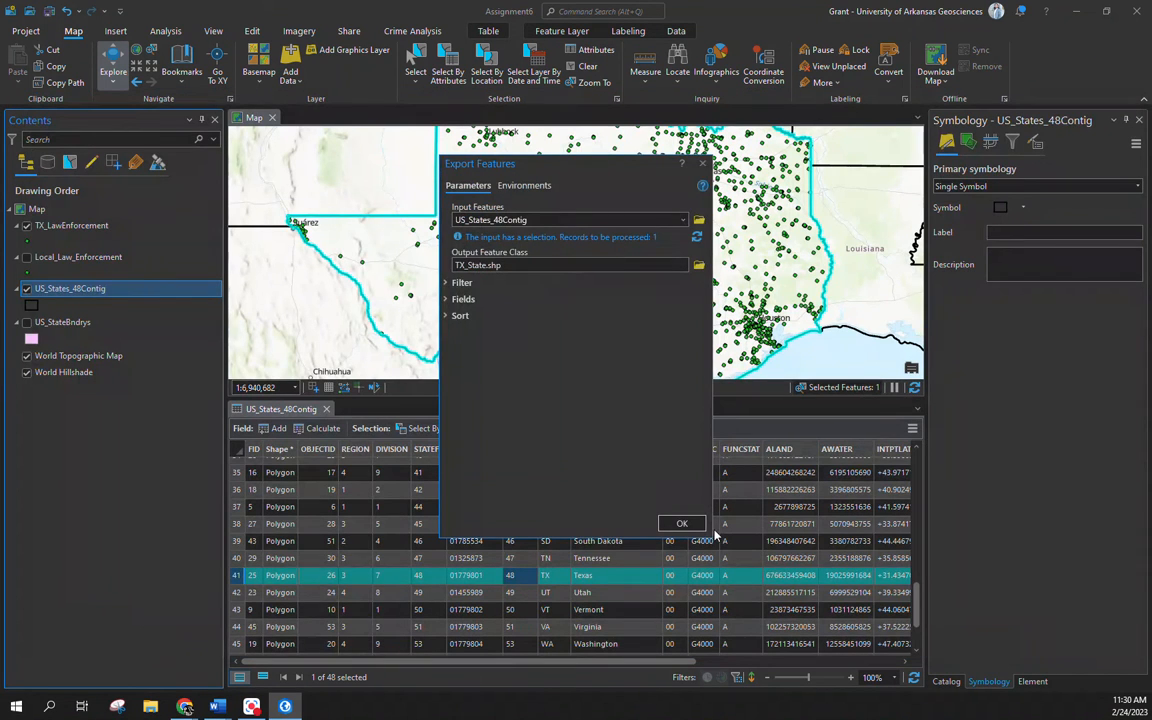
{"action": "left_click", "coordinate": [683, 524]}
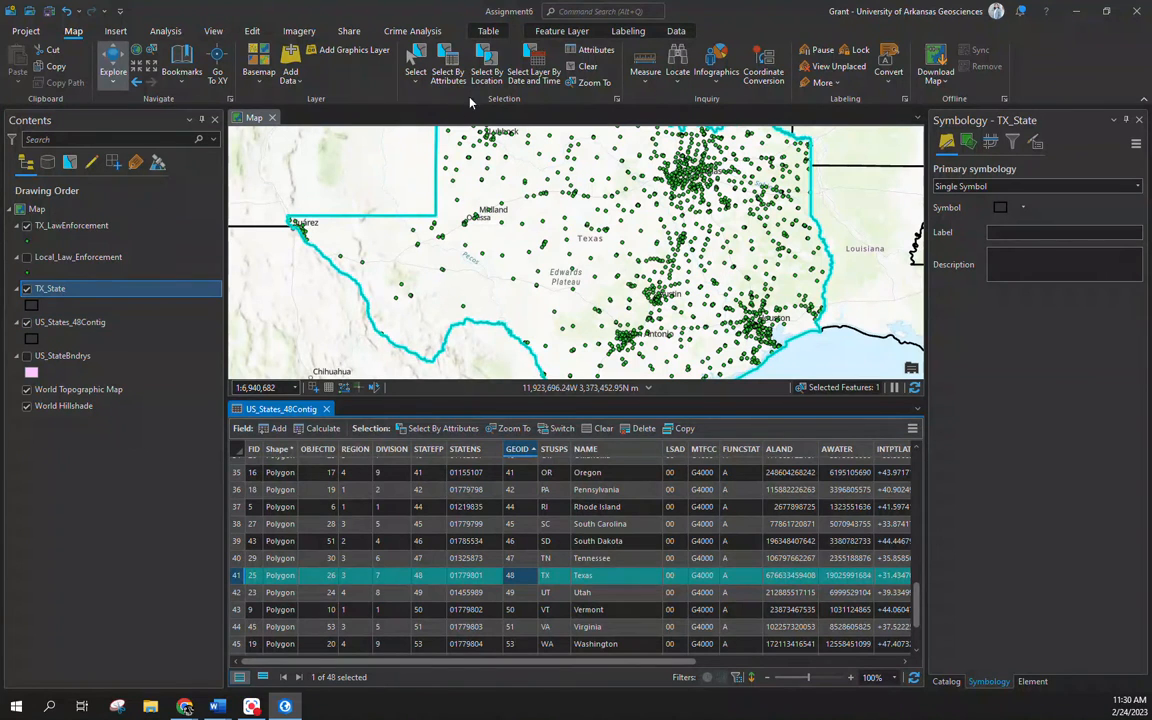
Clear the feature selection and close the US_States_48Contig attribute table
{"action": "left_click", "coordinate": [586, 66]}
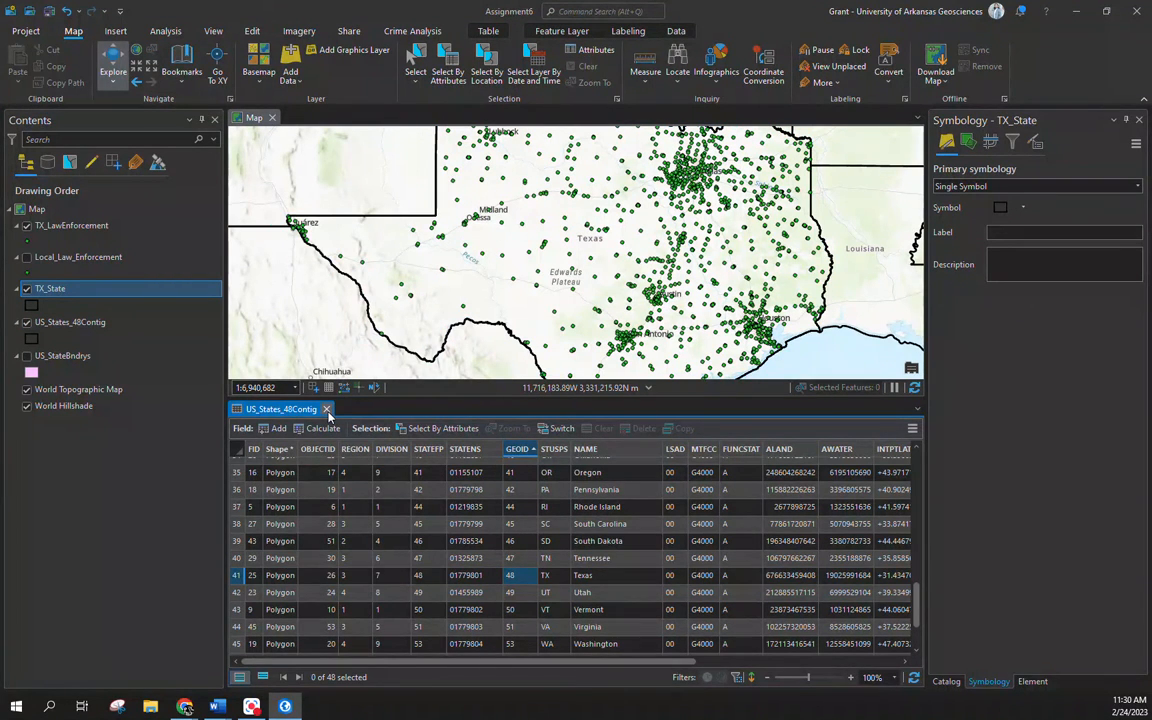
{"action": "right_click", "coordinate": [327, 412]}
{"action": "left_click", "coordinate": [358, 419]}
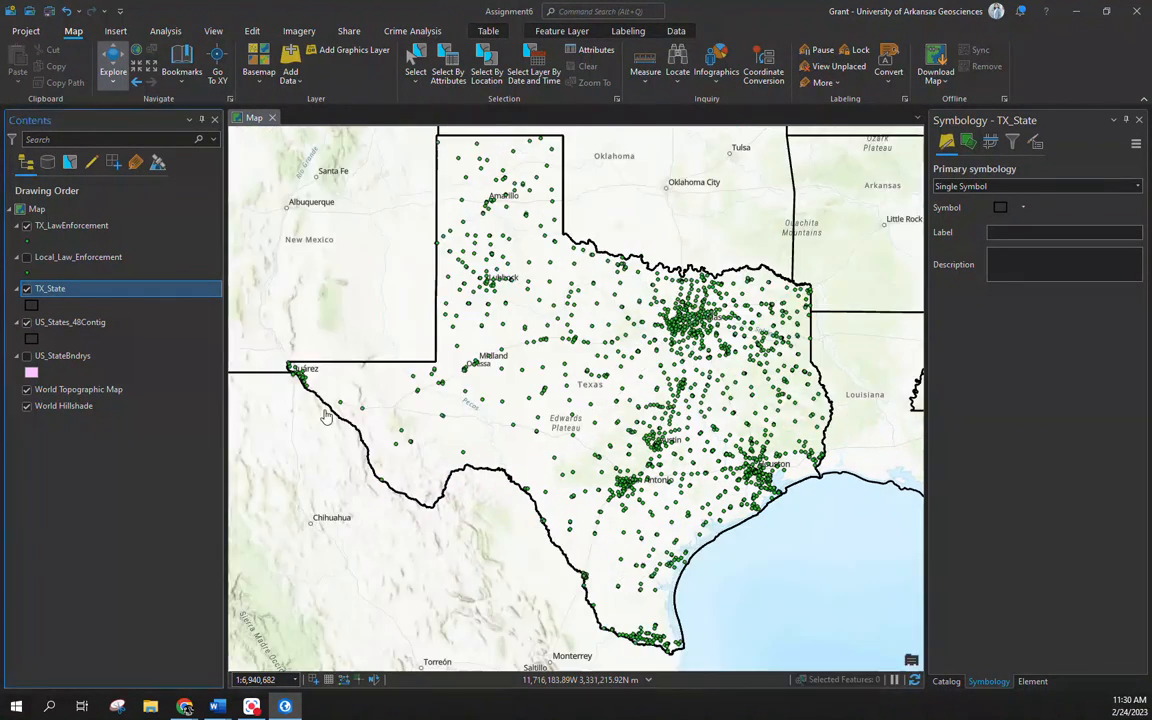
Turn off the US_States_48Contig layer so that only the Texas boundary and its agencies are drawn over the basemap
{"action": "left_click", "coordinate": [26, 322]}
{"action": "scroll", "coordinate": [507, 247], "scroll_direction": "down", "scroll_amount": 4}
{"action": "left_click_drag", "start_coordinate": [422, 245], "coordinate": [424, 336]}
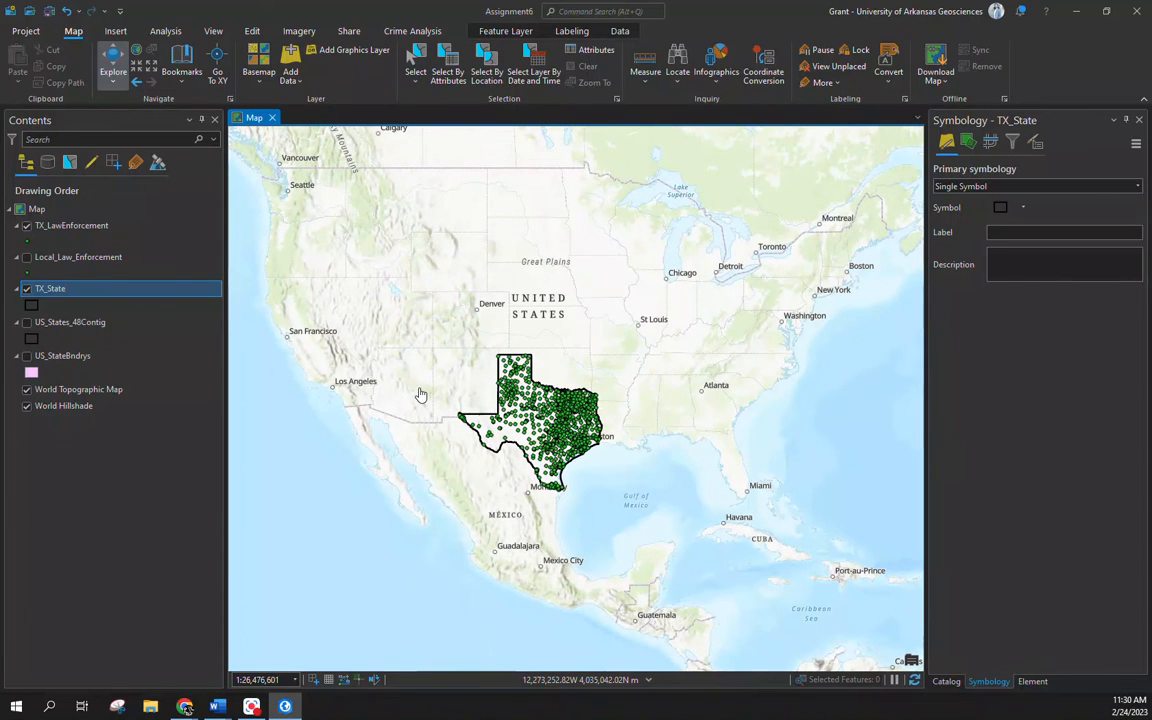
{"action": "scroll", "coordinate": [424, 391], "scroll_direction": "up", "scroll_amount": 1}
{"action": "scroll", "coordinate": [424, 391], "scroll_direction": "up", "scroll_amount": 1}
{"action": "left_click_drag", "start_coordinate": [424, 391], "coordinate": [397, 399]}
{"action": "scroll", "coordinate": [397, 399], "scroll_direction": "up", "scroll_amount": 1}
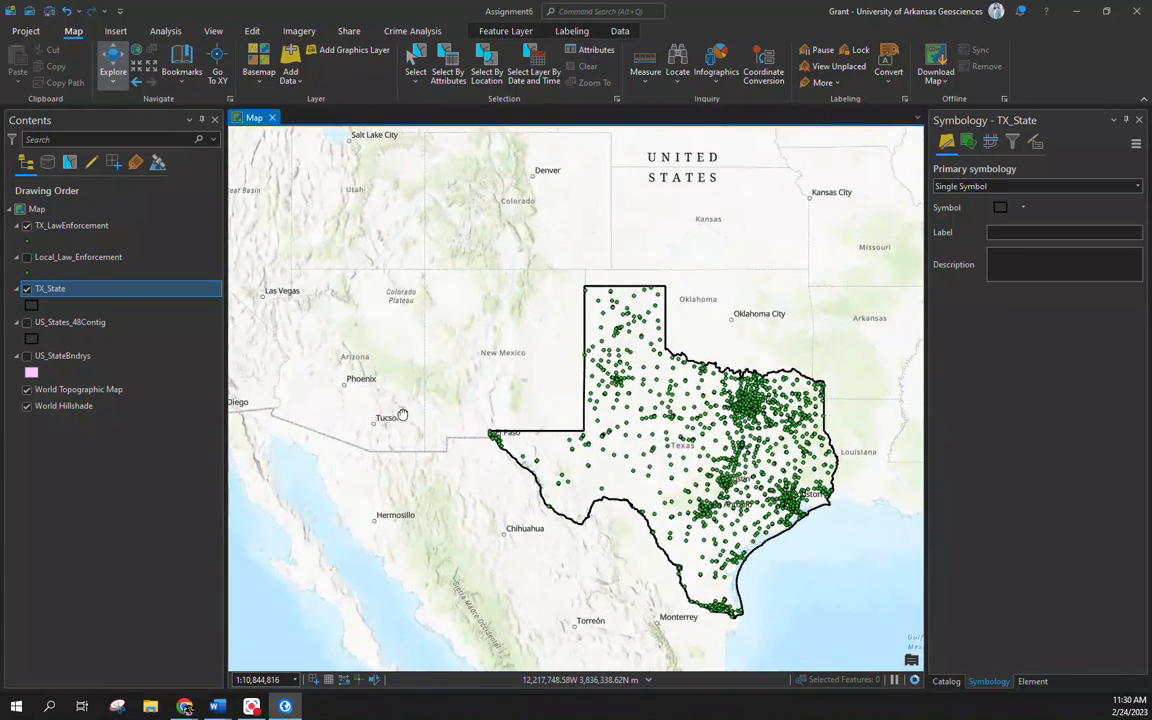
{"action": "scroll", "coordinate": [303, 386], "scroll_direction": "up", "scroll_amount": 1}
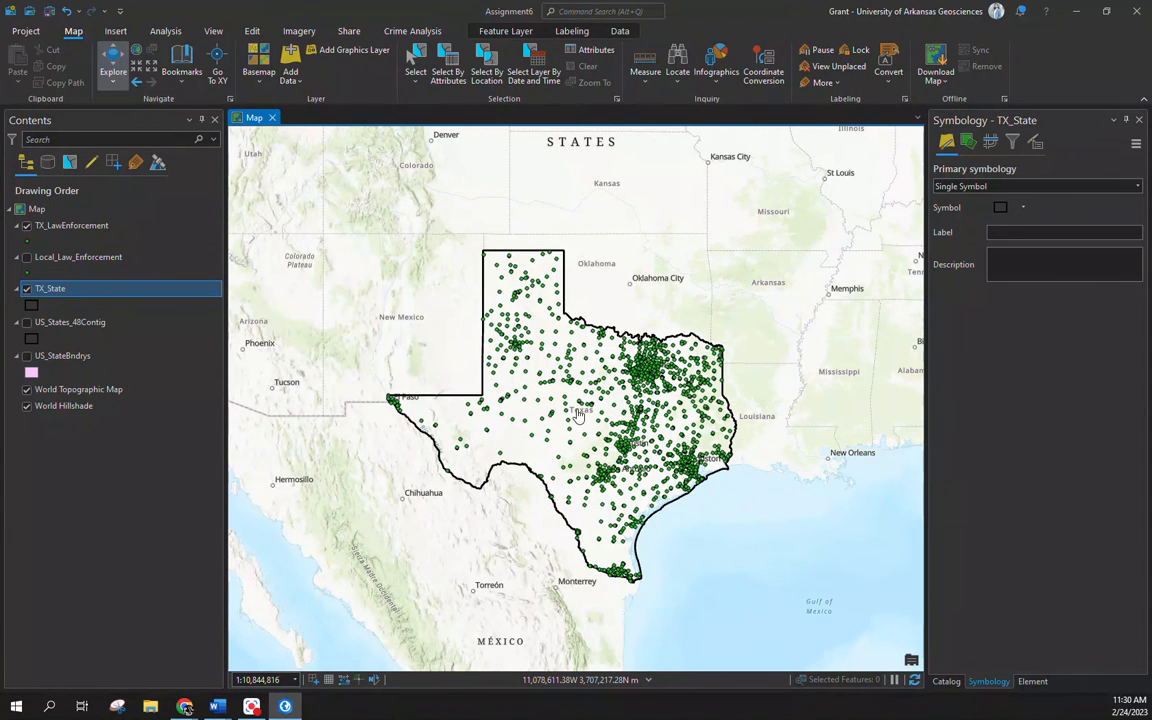
{"action": "left_click_drag", "start_coordinate": [561, 421], "coordinate": [552, 427]}
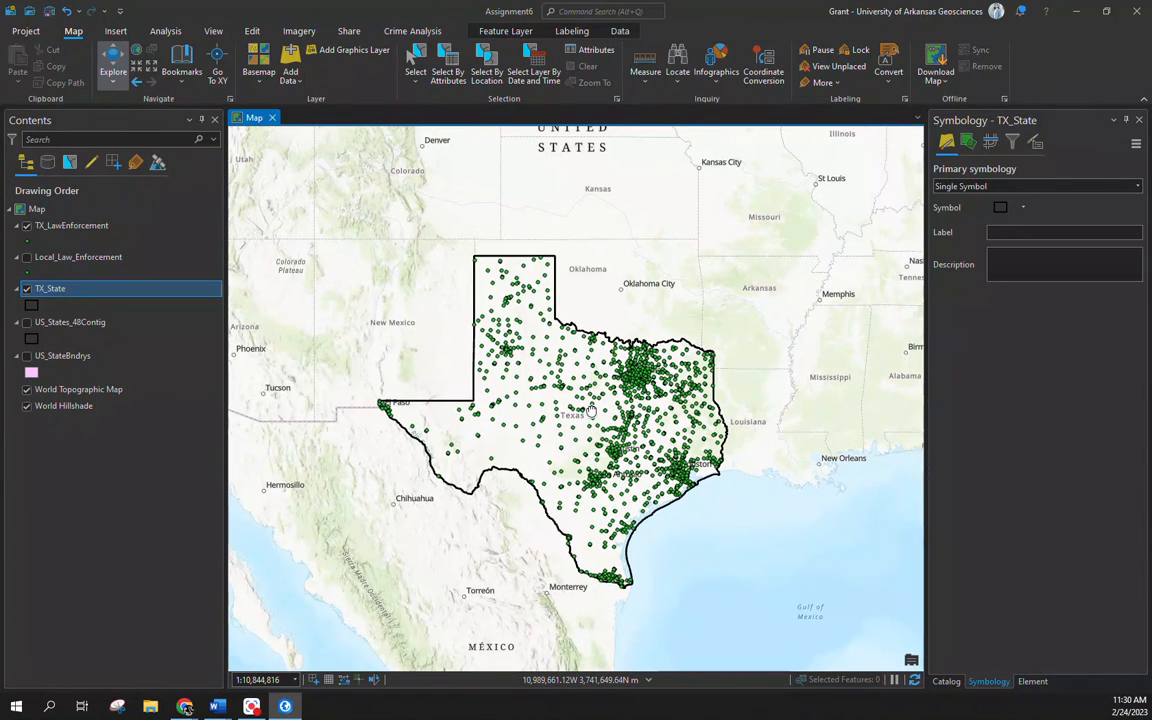
{"action": "scroll", "coordinate": [552, 427], "scroll_direction": "up", "scroll_amount": 1}
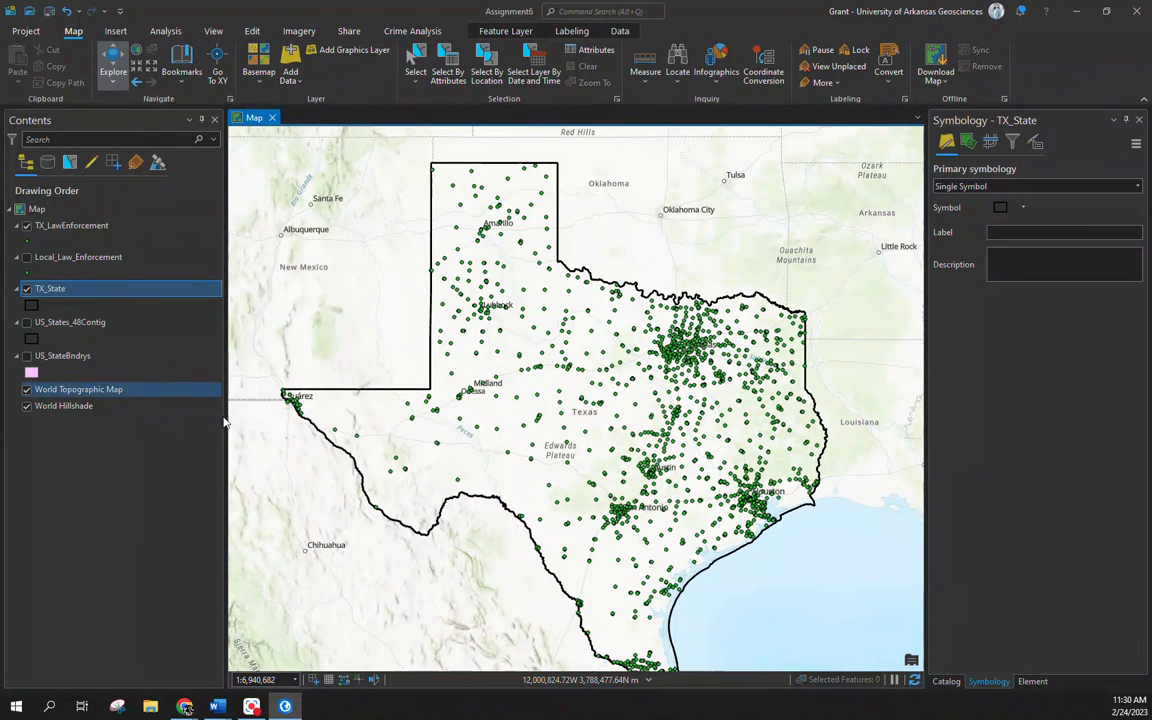
{"action": "left_click_drag", "start_coordinate": [406, 411], "coordinate": [414, 382]}
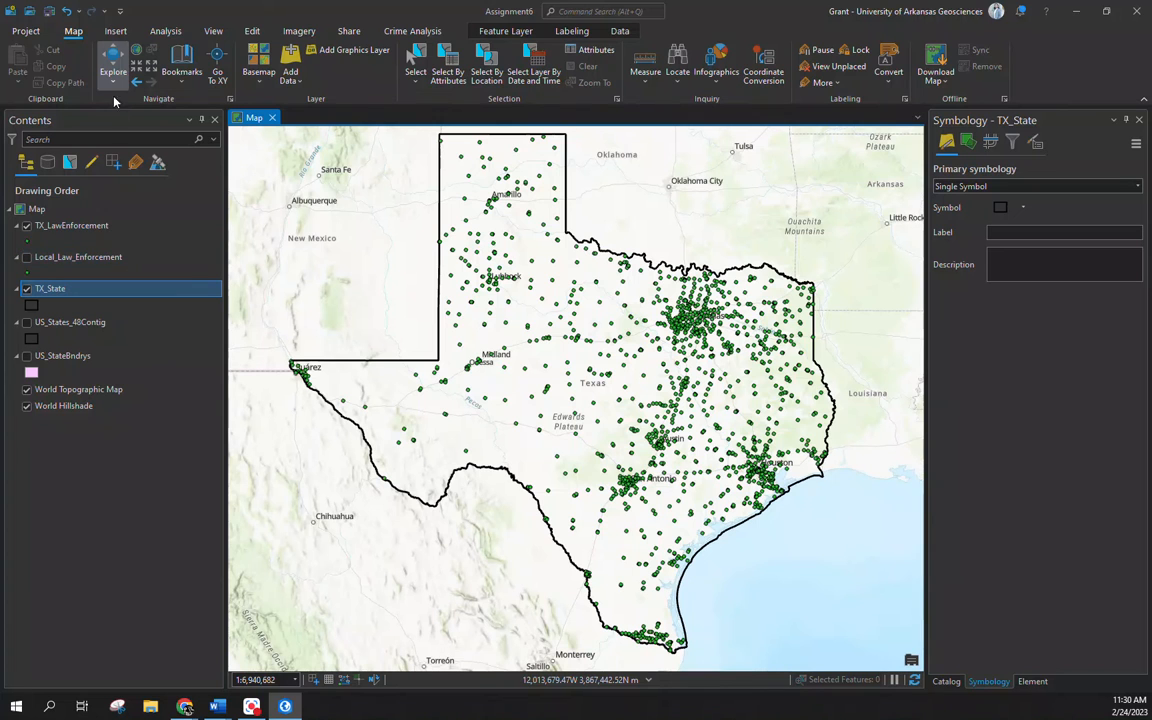
Create a new ANSI portrait layout in Letter size, 8.5 x 11 in
{"action": "left_click", "coordinate": [115, 31]}
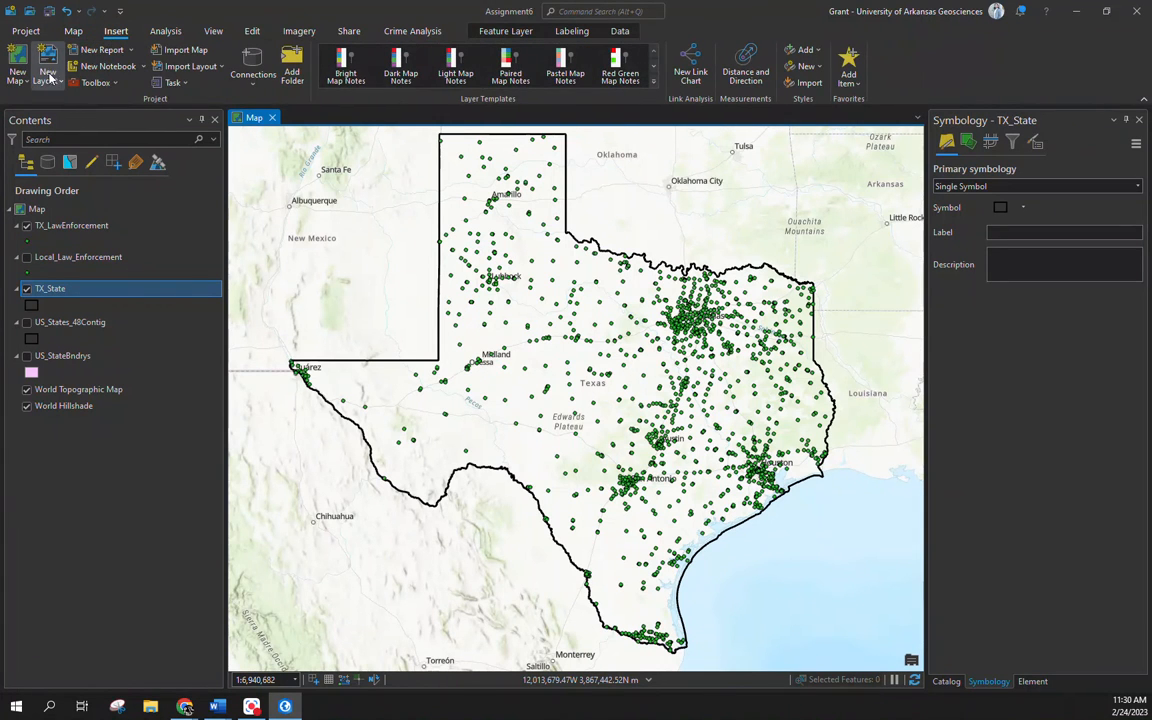
{"action": "left_click", "coordinate": [48, 70]}
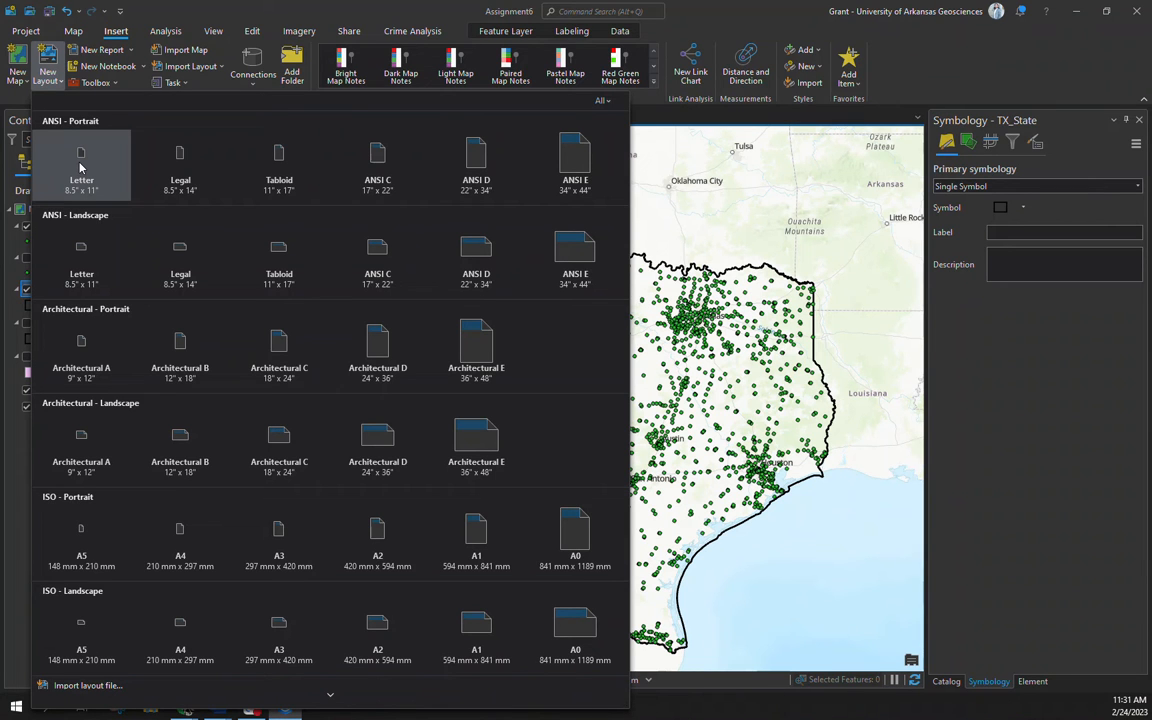
{"action": "left_click", "coordinate": [81, 167]}
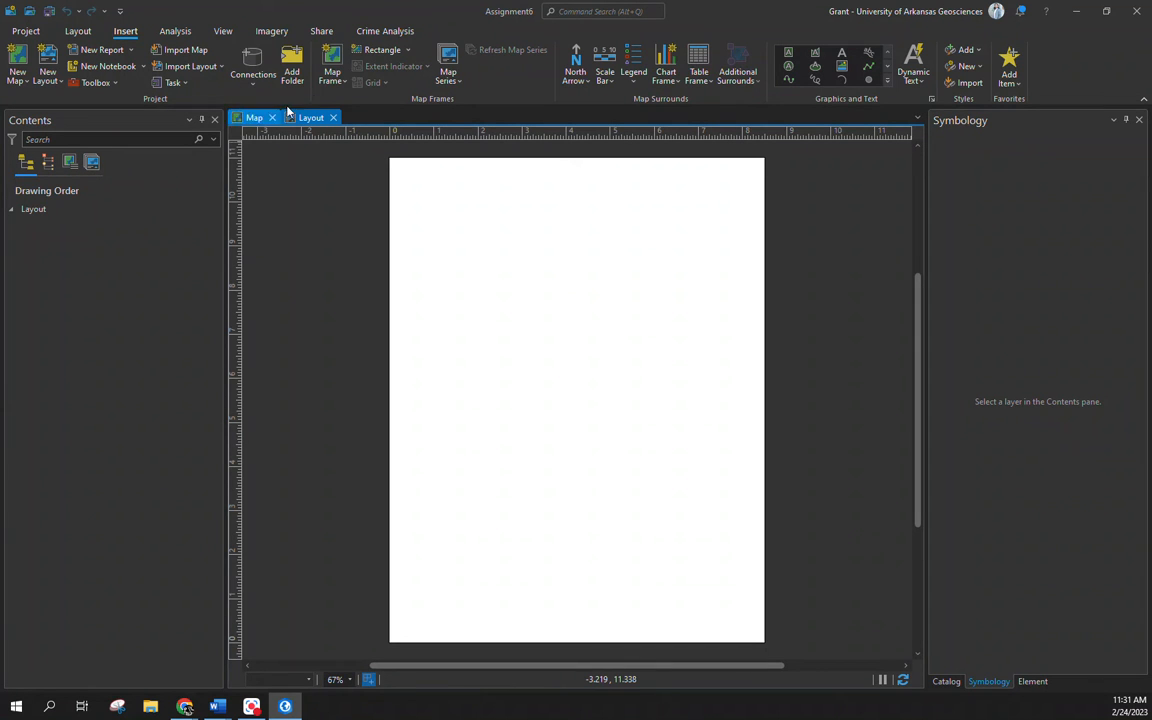
Insert a Default Extent map frame covering the whole layout page and zoom it to the TX_State layer
{"action": "left_click", "coordinate": [340, 84]}
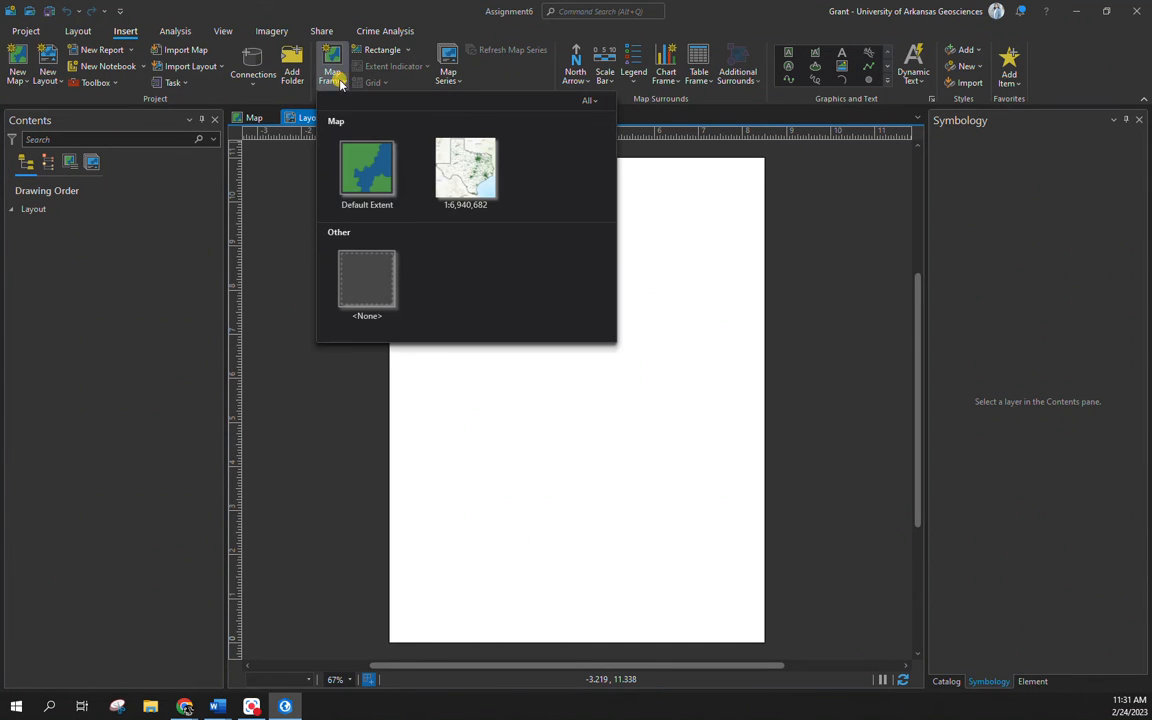
{"action": "left_click", "coordinate": [362, 180]}
{"action": "left_click_drag", "start_coordinate": [391, 159], "coordinate": [765, 640]}
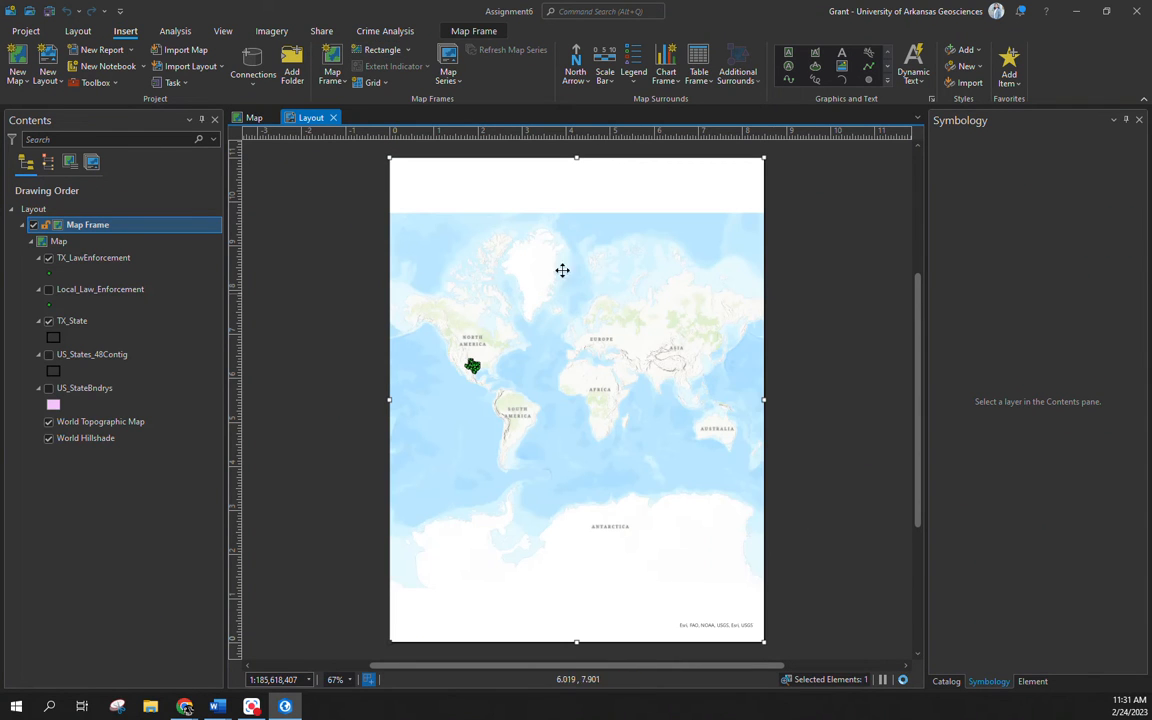
{"action": "right_click", "coordinate": [86, 321]}
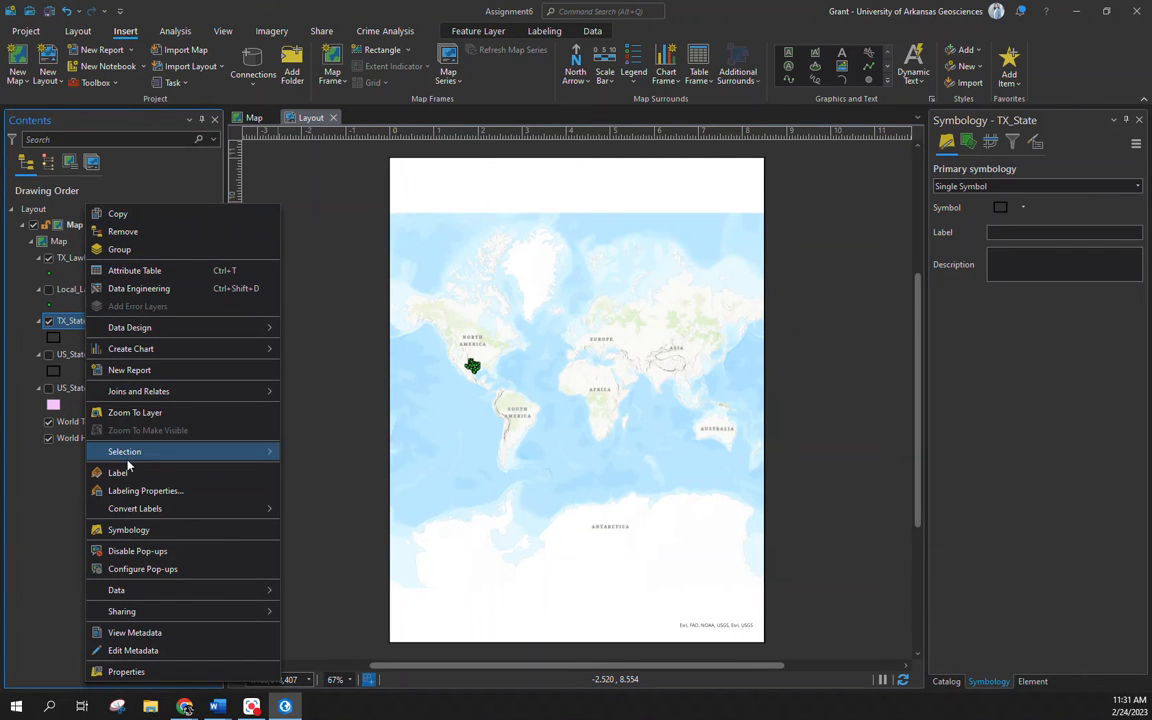
{"action": "left_click", "coordinate": [145, 412]}
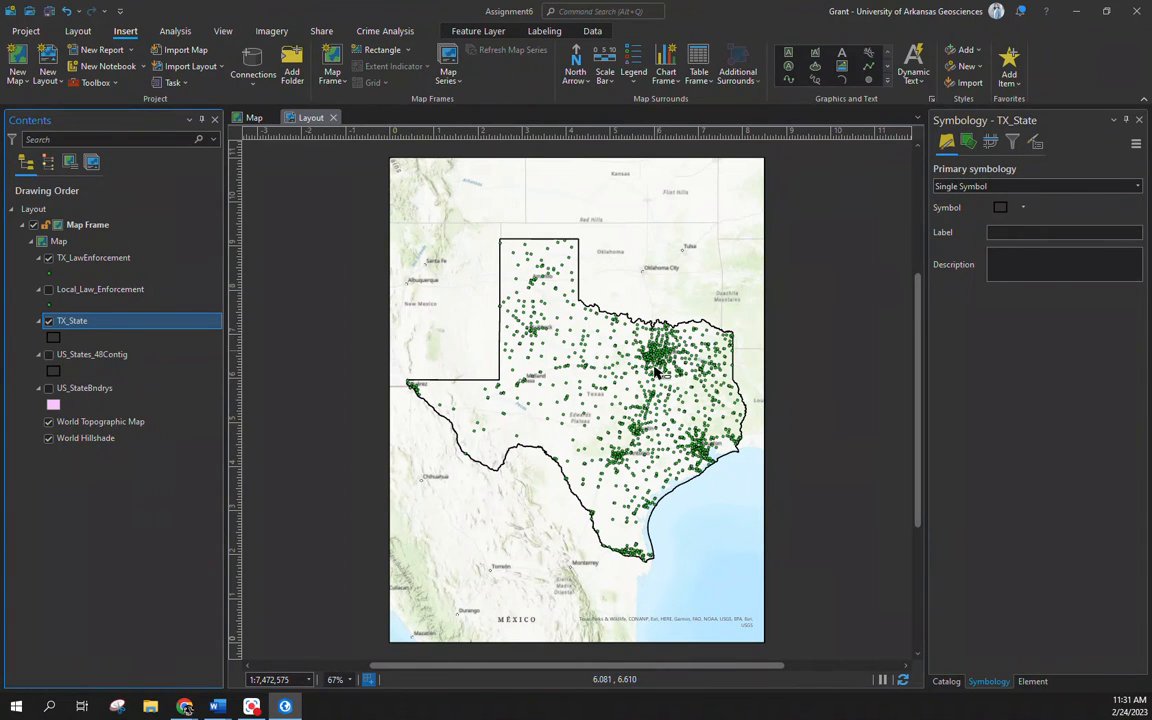
Lower the map frame's upper edge to a height of about 9.5 in, leaving a title strip, and zoom to the TX_State layer
{"action": "left_click", "coordinate": [677, 248]}
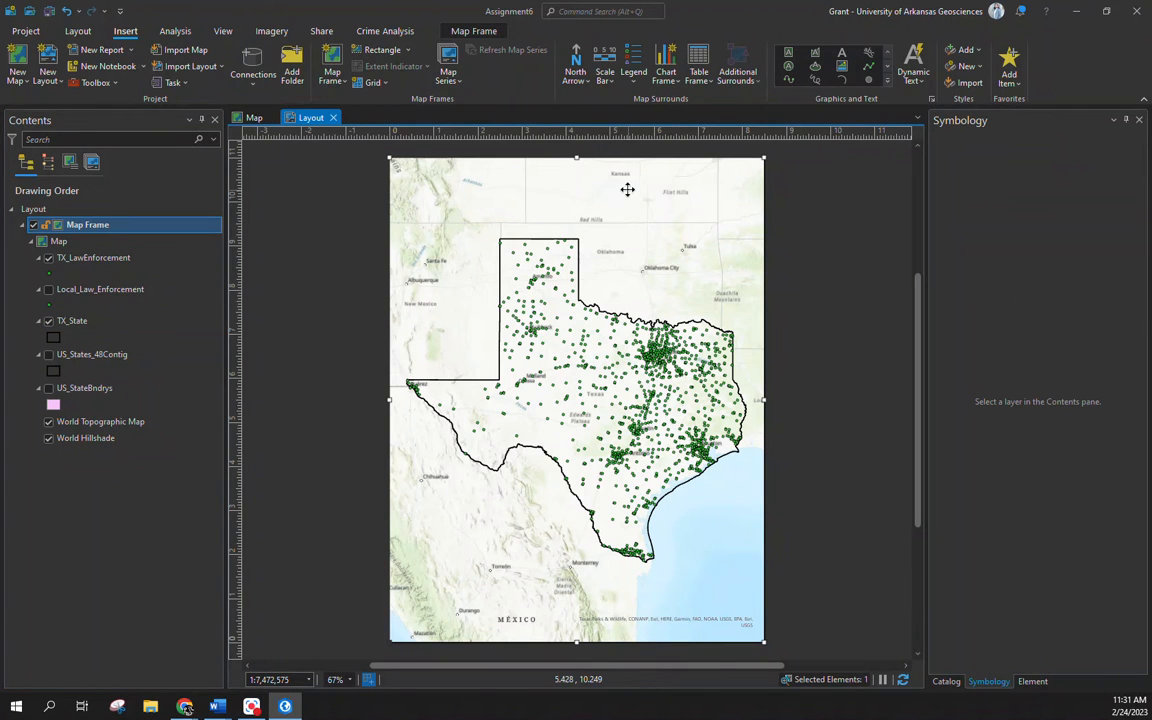
{"action": "left_click_drag", "start_coordinate": [577, 158], "coordinate": [576, 227]}
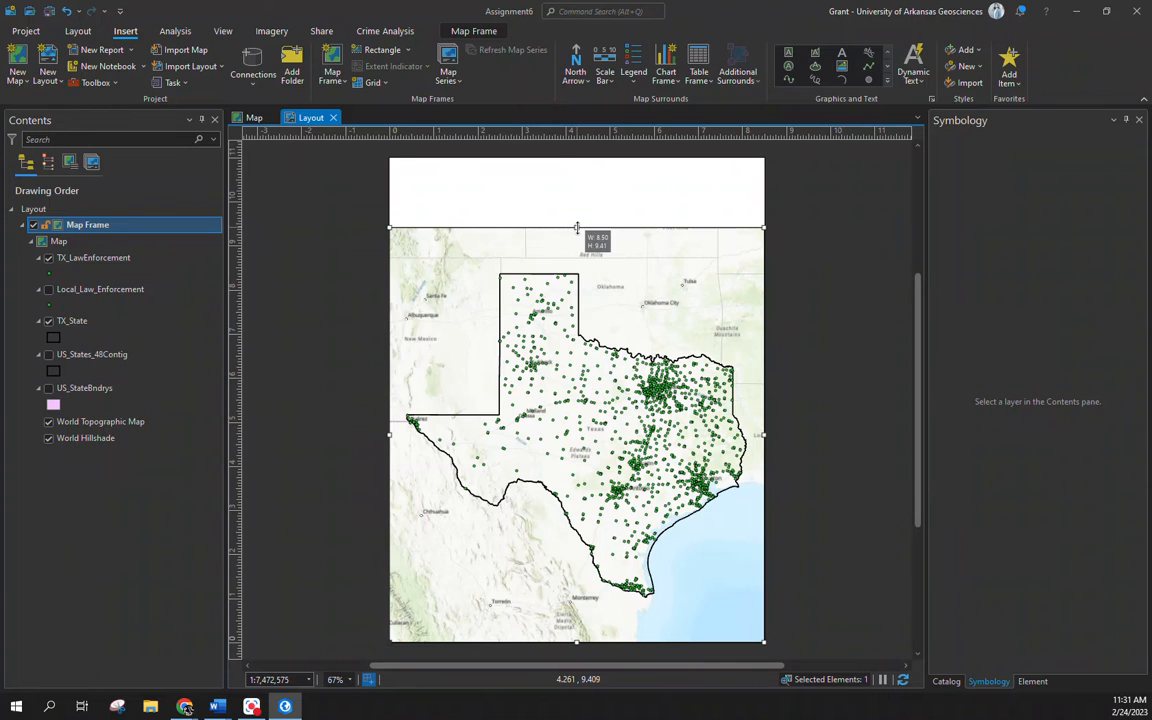
{"action": "left_click_drag", "start_coordinate": [570, 383], "coordinate": [604, 442]}
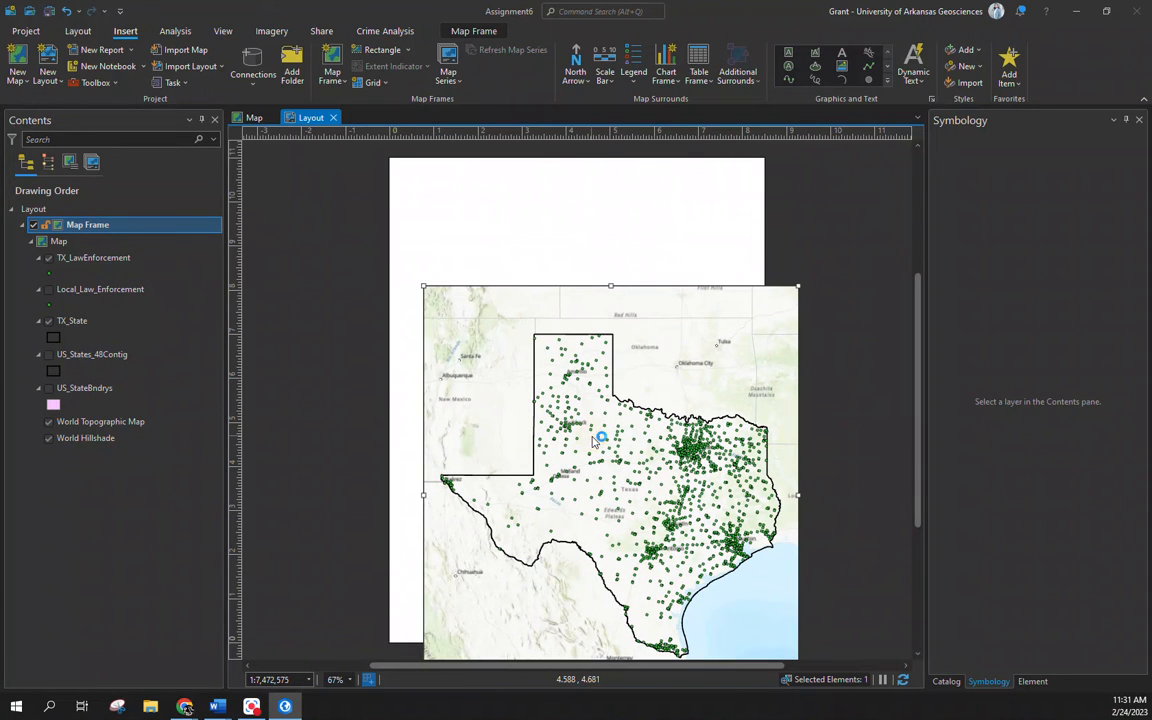
{"action": "key", "text": "ctrl+z"}
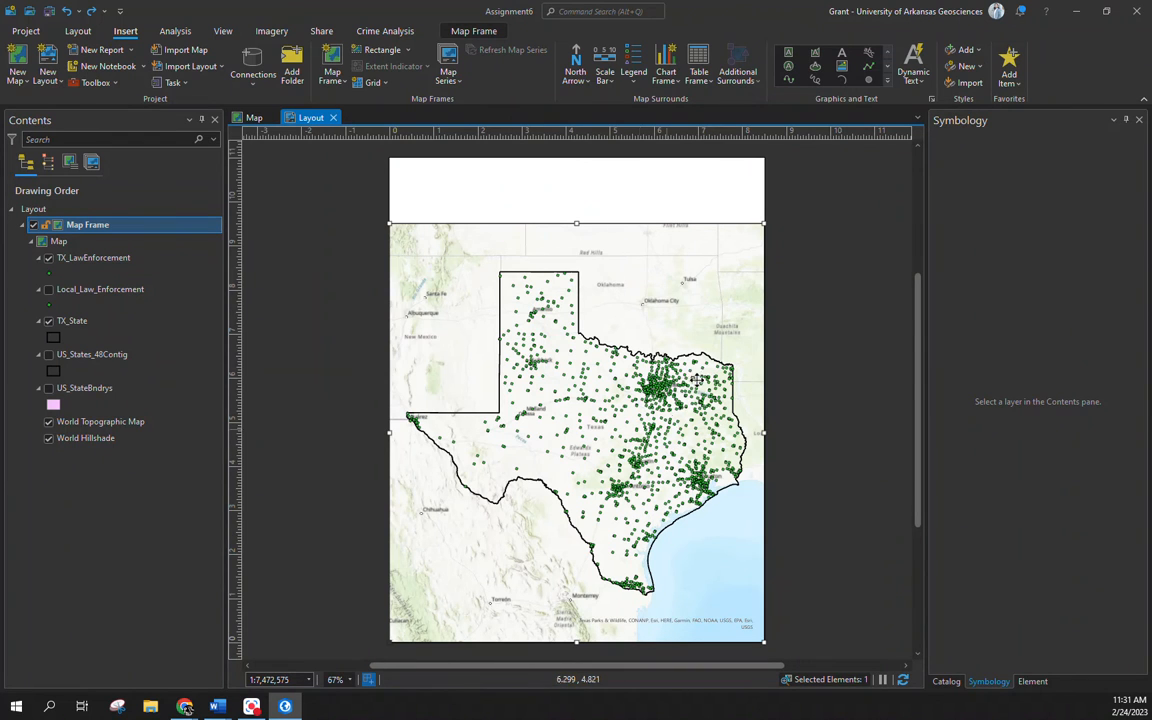
{"action": "right_click", "coordinate": [71, 325]}
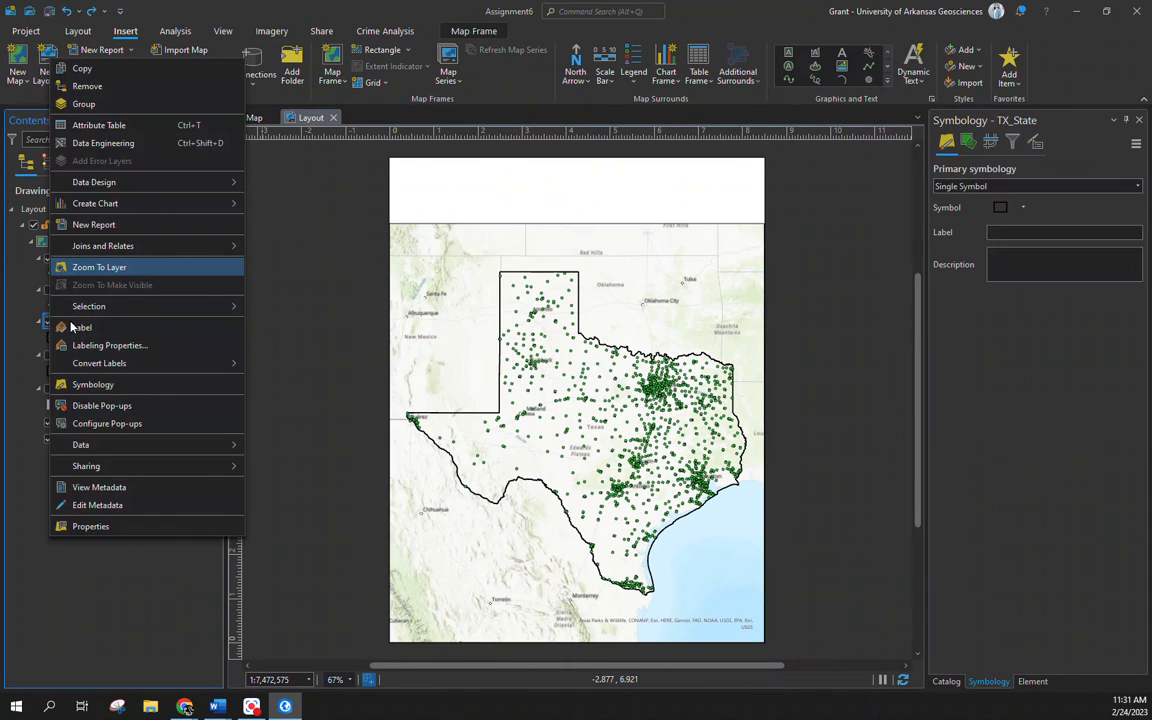
{"action": "mouse_move", "coordinate": [114, 311]}
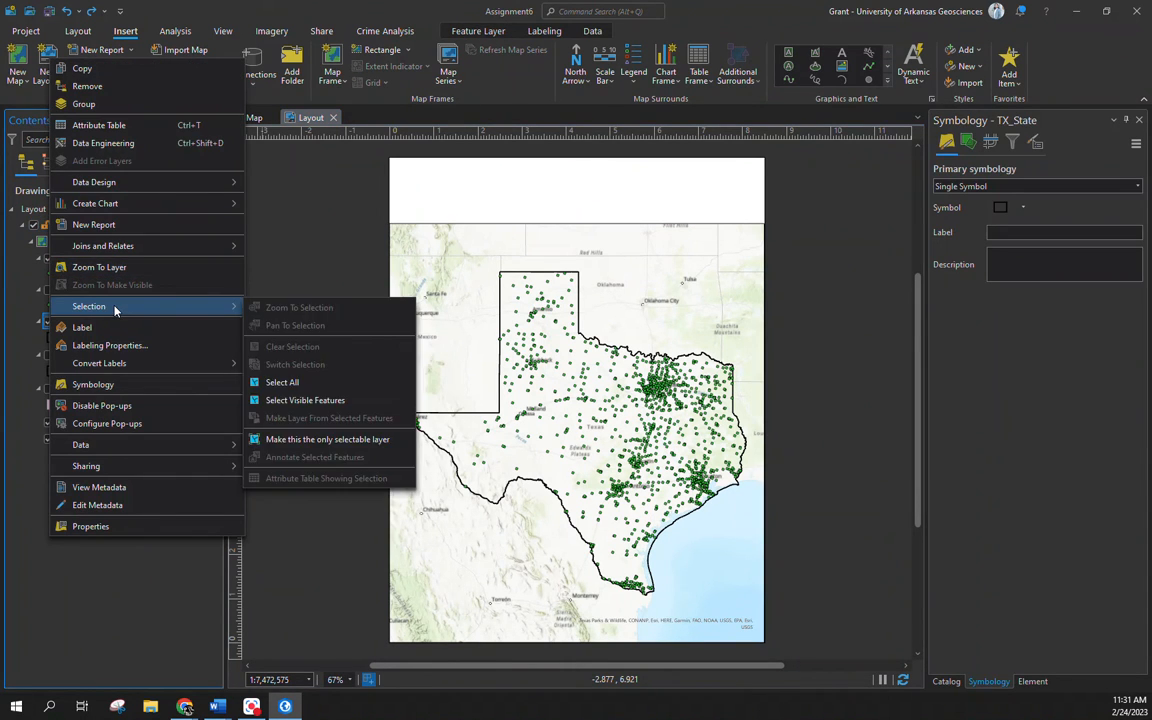
{"action": "left_click", "coordinate": [119, 269]}
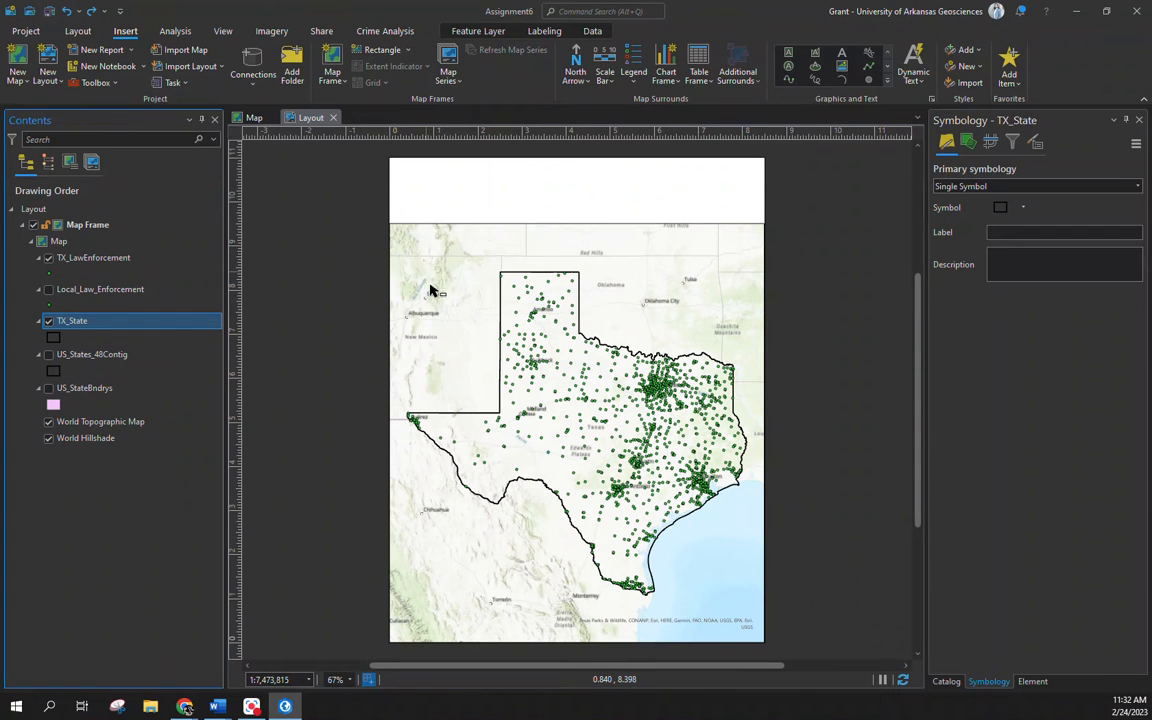
Add a rectangle text element filling the blank strip above the map frame, reading "Local Law Enforcement Agencies in the State of Texas"
{"action": "left_click", "coordinate": [788, 55]}
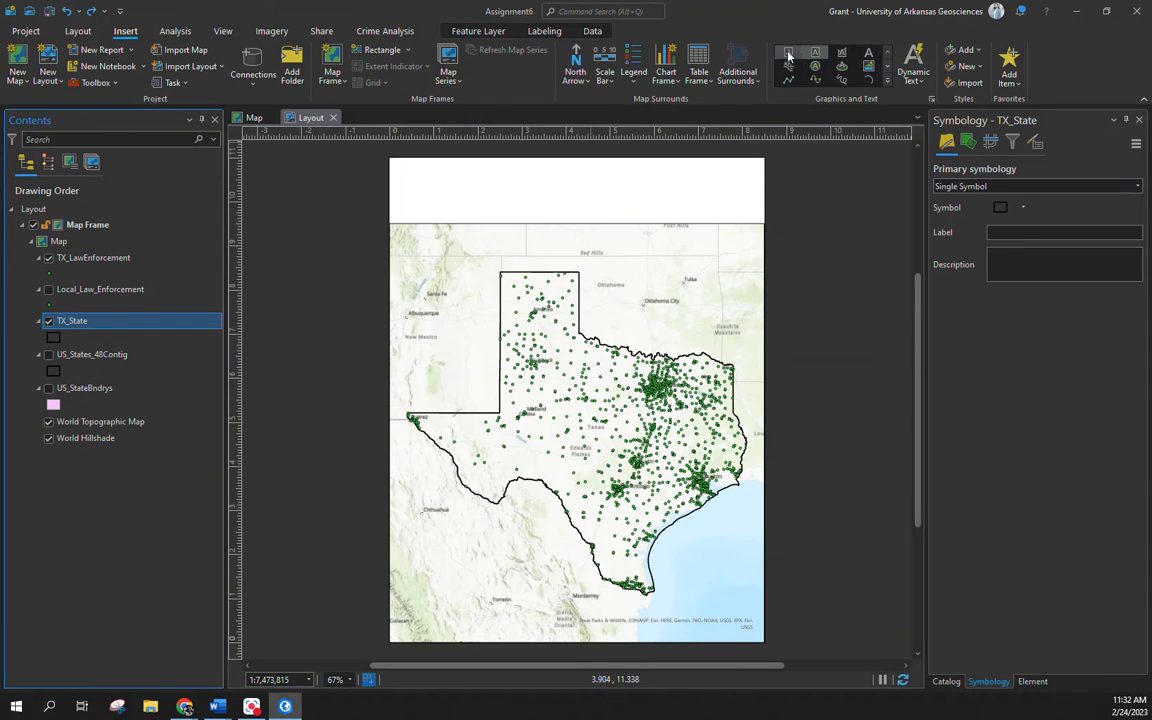
{"action": "left_click_drag", "start_coordinate": [391, 160], "coordinate": [763, 223]}
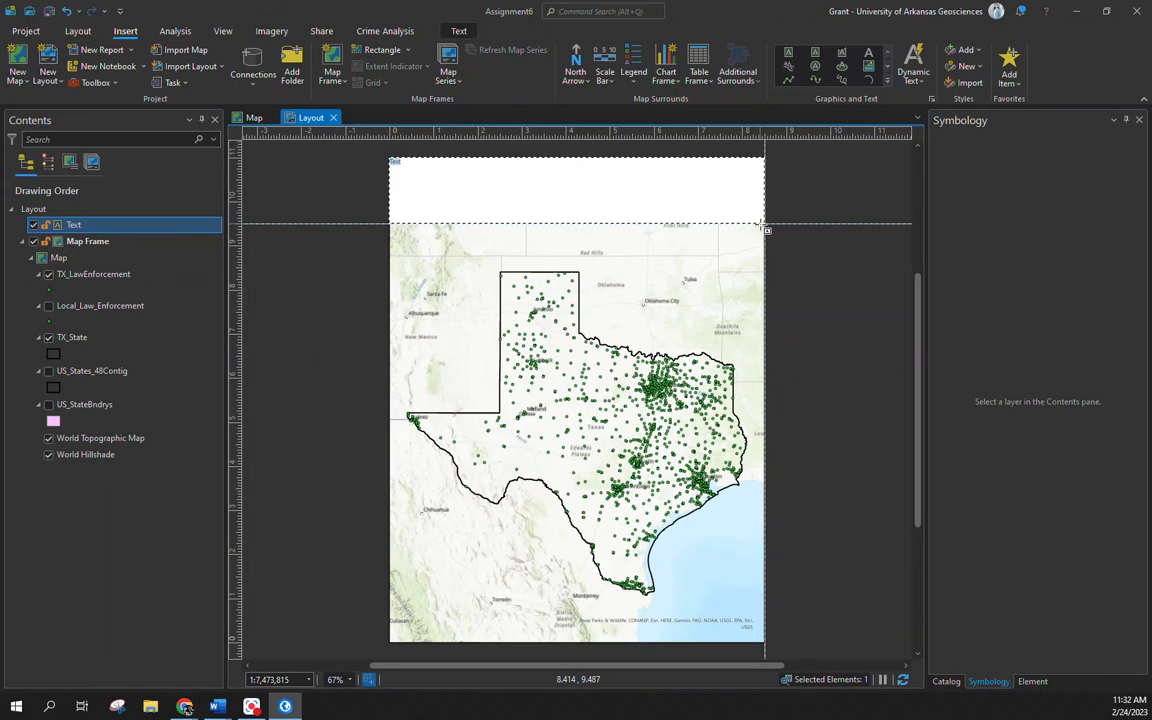
{"action": "type", "text": "Local Law Enfor"}
{"action": "type", "text": "cement Agencies in the State of Texas"}
{"action": "key", "text": "Escape"}
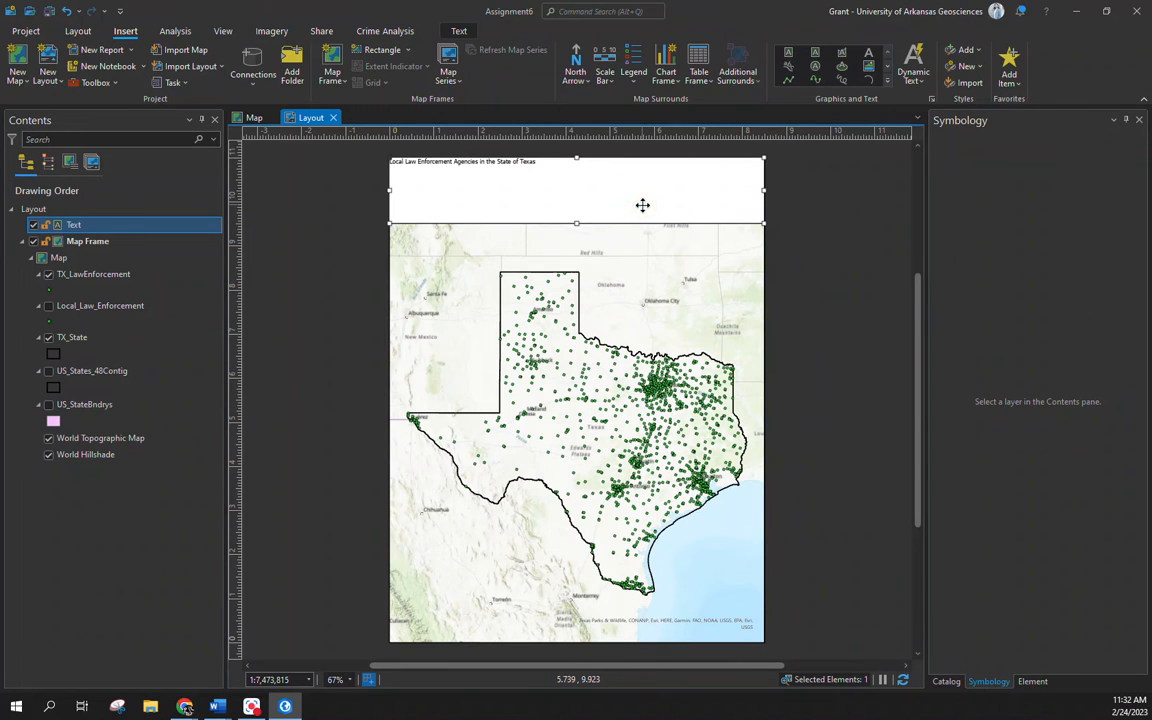
Set the font size of the map title above the map frame to 22 pt
{"action": "right_click", "coordinate": [537, 197]}
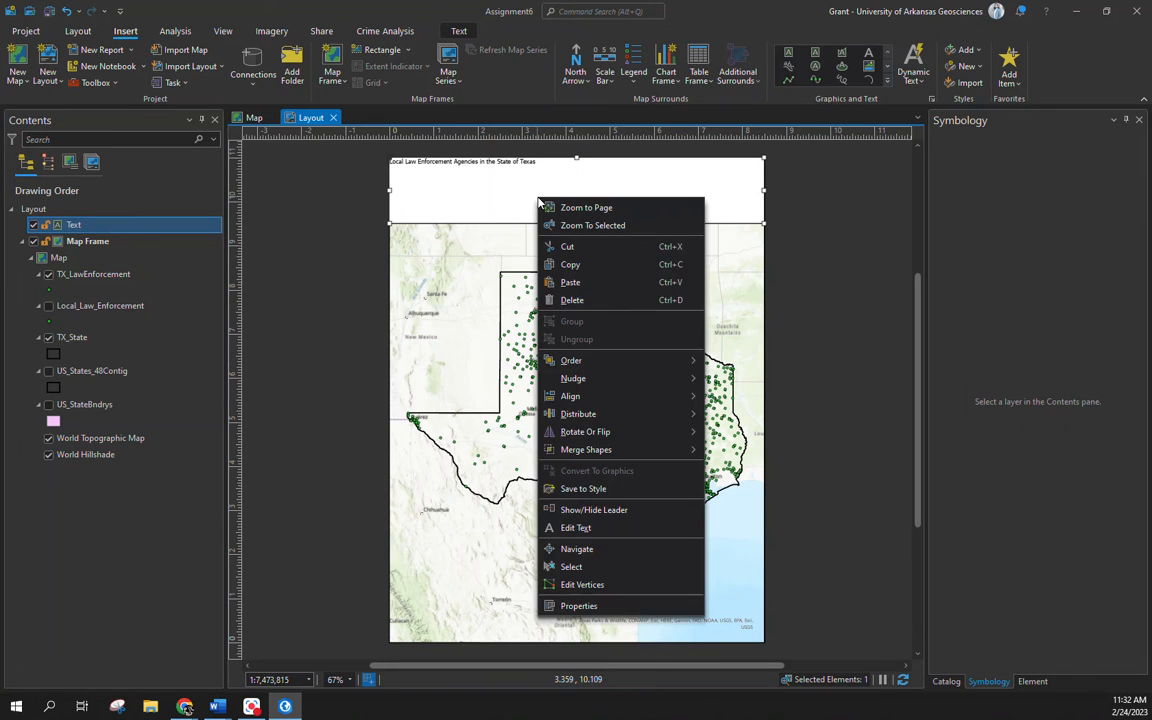
{"action": "left_click", "coordinate": [625, 608]}
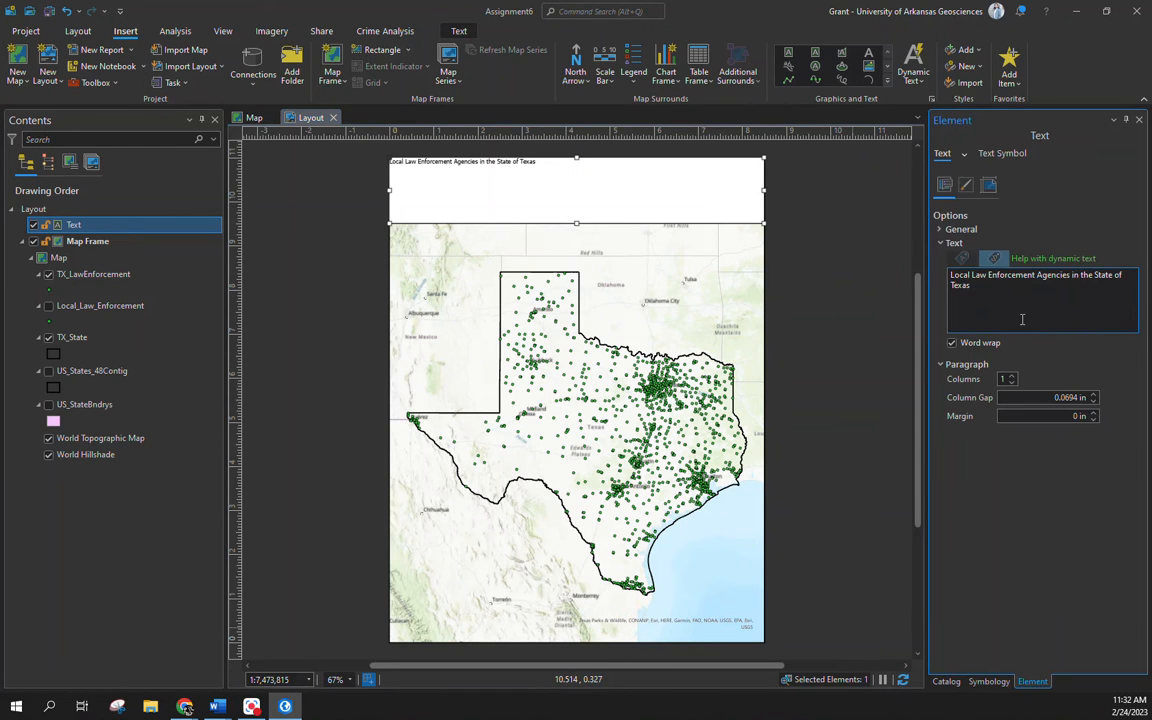
{"action": "left_click", "coordinate": [995, 155]}
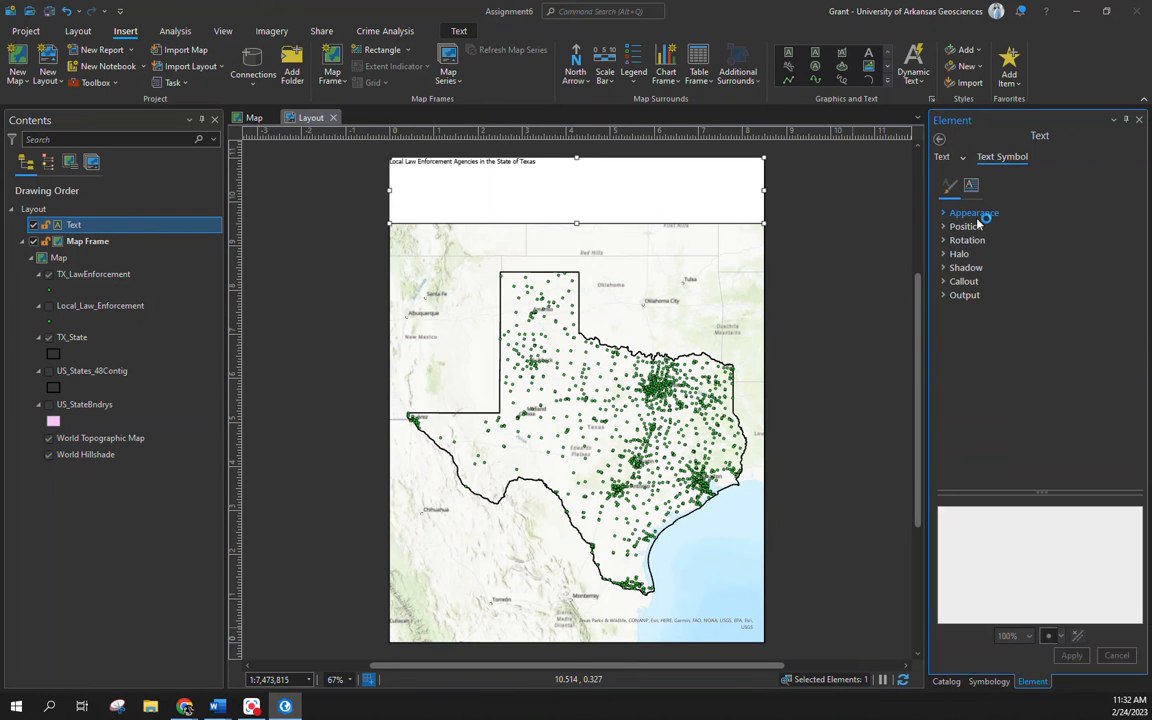
{"action": "left_click", "coordinate": [975, 213]}
{"action": "left_click", "coordinate": [1125, 265]}
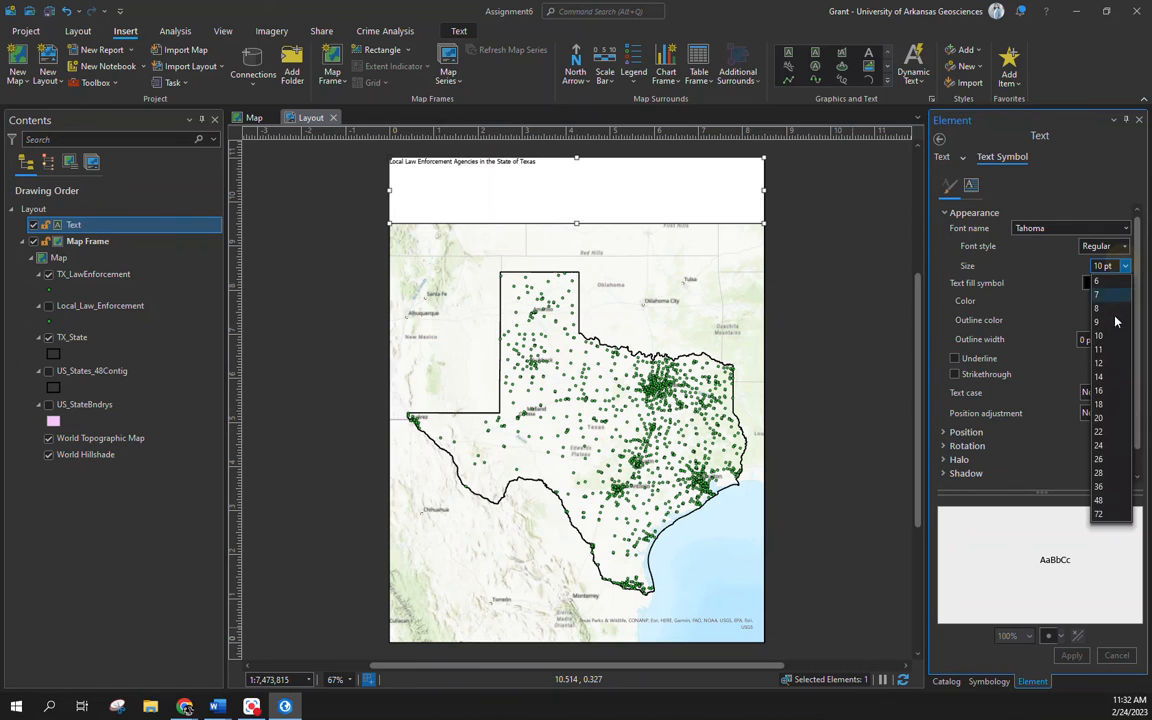
{"action": "left_click", "coordinate": [1100, 393]}
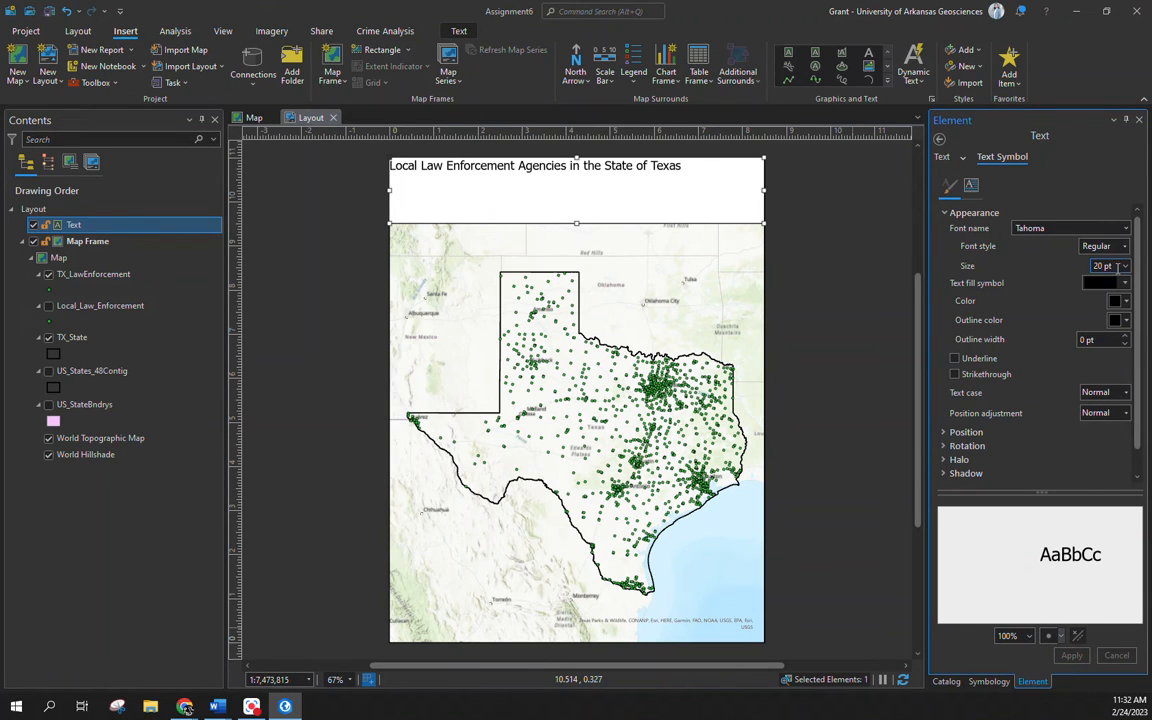
{"action": "left_click", "coordinate": [1123, 267]}
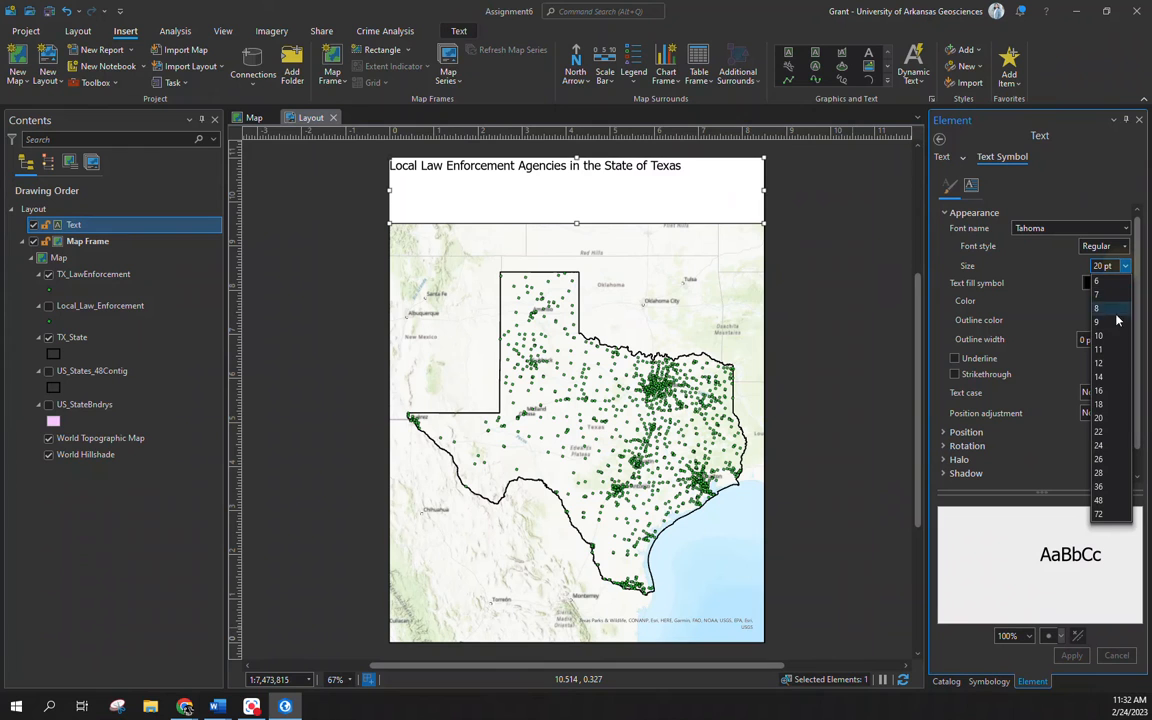
{"action": "left_click", "coordinate": [1104, 438]}
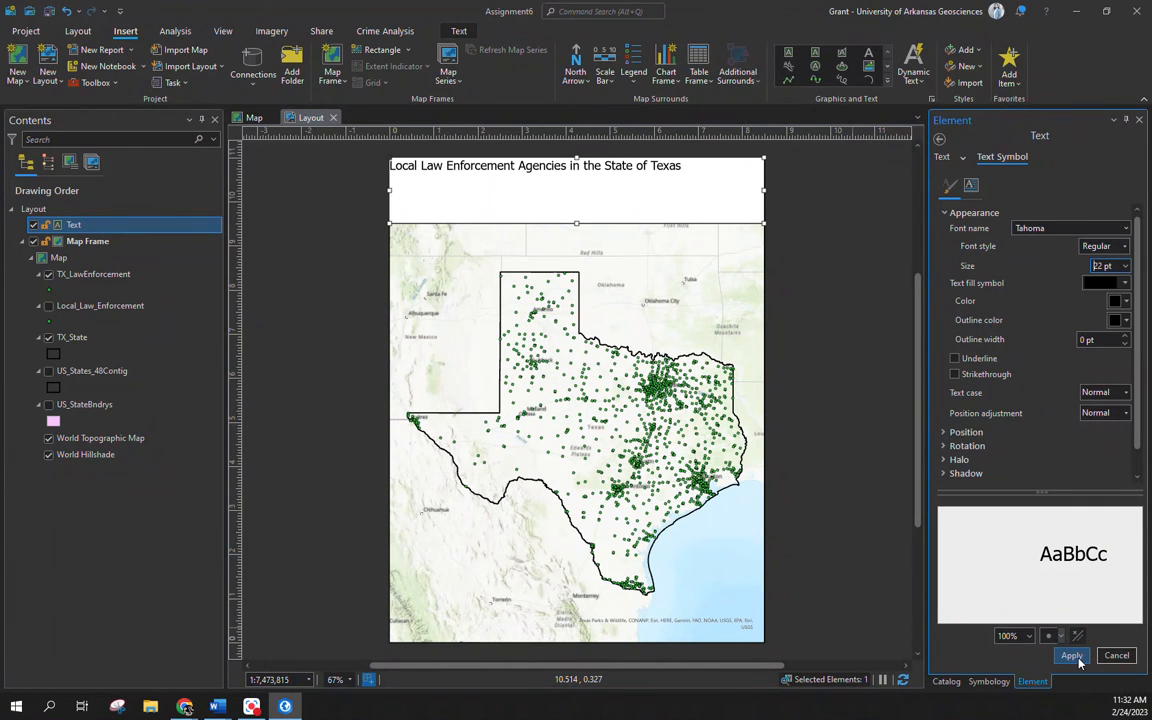
{"action": "left_click", "coordinate": [1072, 656]}
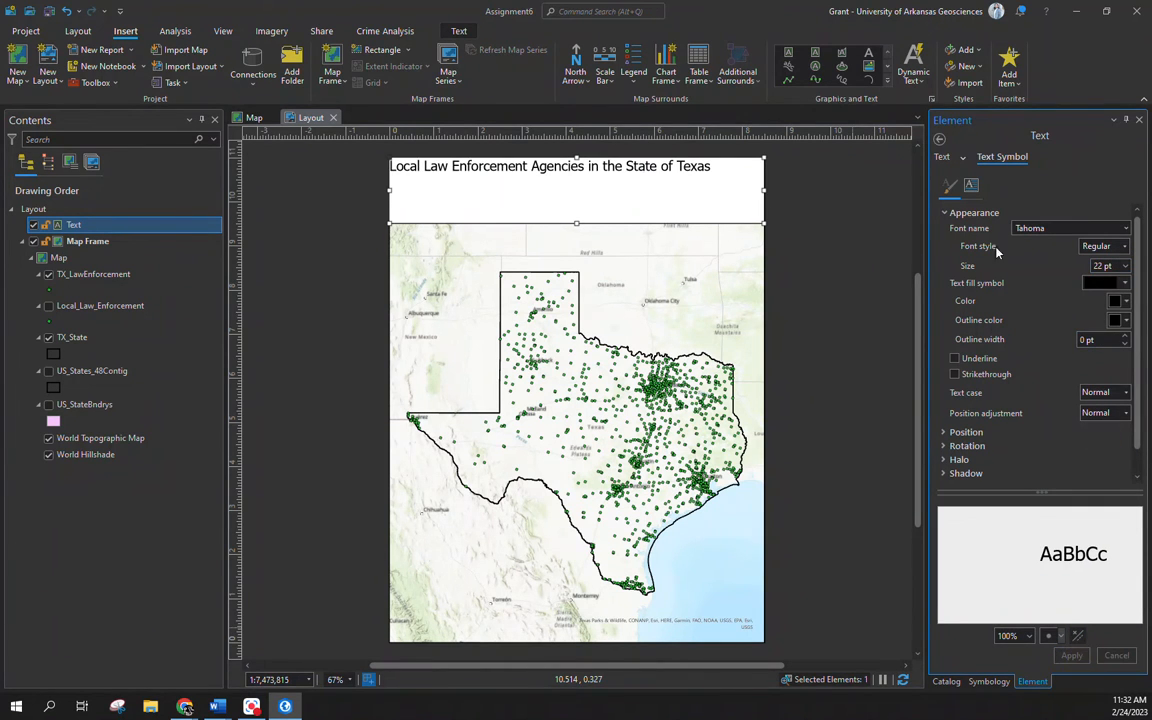
Center the map title horizontally and lower its text box's upper edge to about 10.5 in on the page
{"action": "left_click", "coordinate": [943, 212]}
{"action": "left_click", "coordinate": [943, 227]}
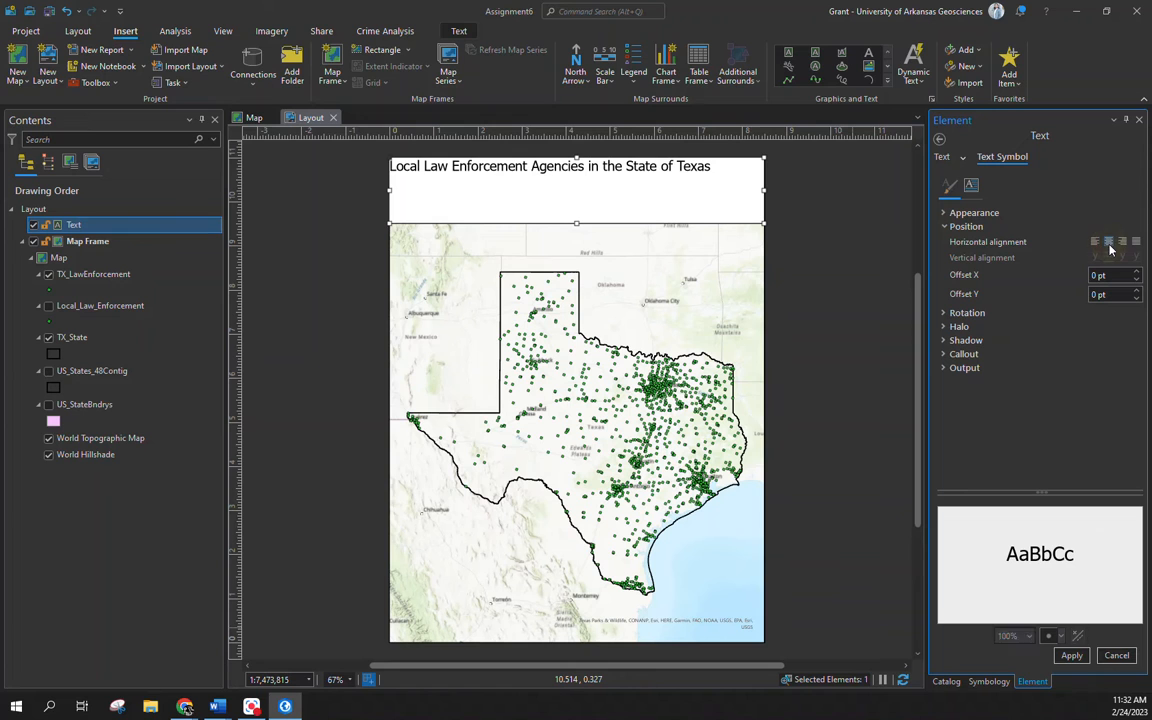
{"action": "left_click", "coordinate": [1108, 241]}
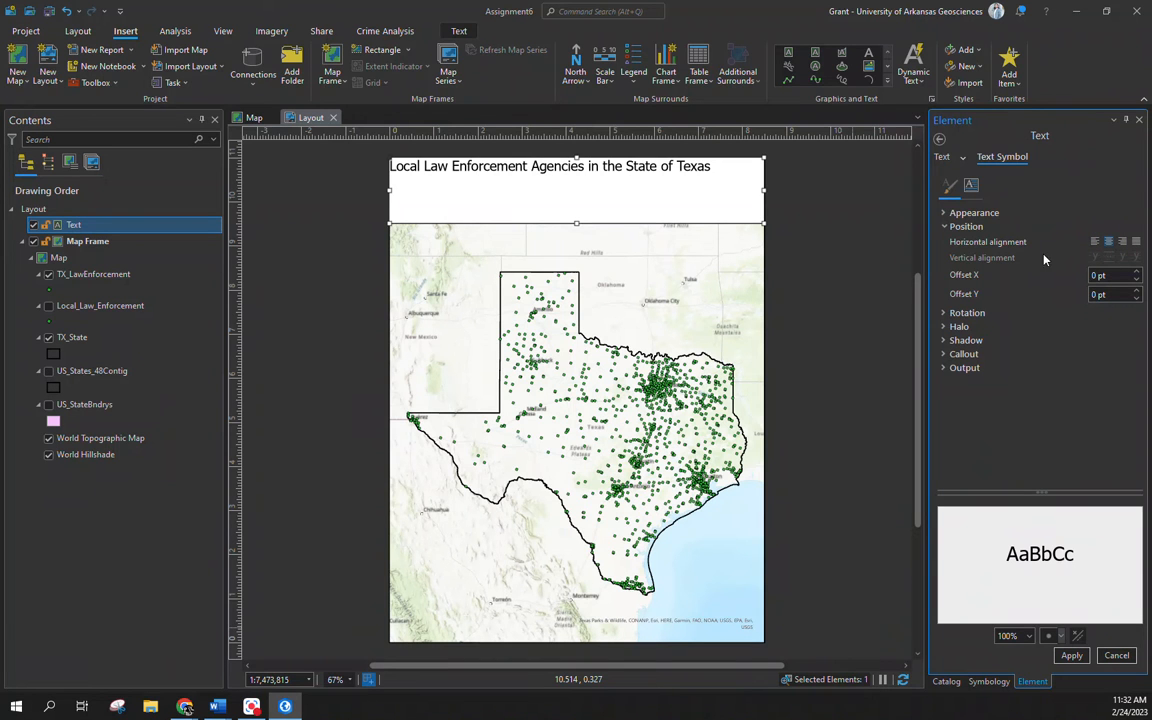
{"action": "left_click", "coordinate": [955, 226]}
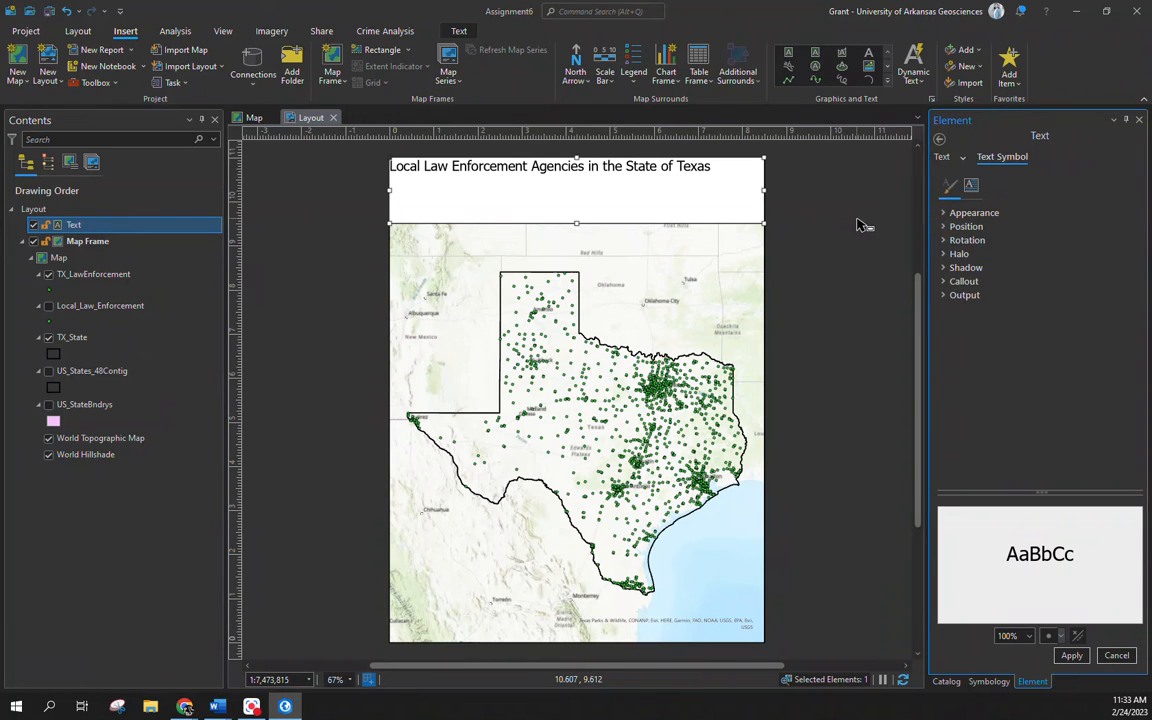
{"action": "left_click", "coordinate": [1074, 655]}
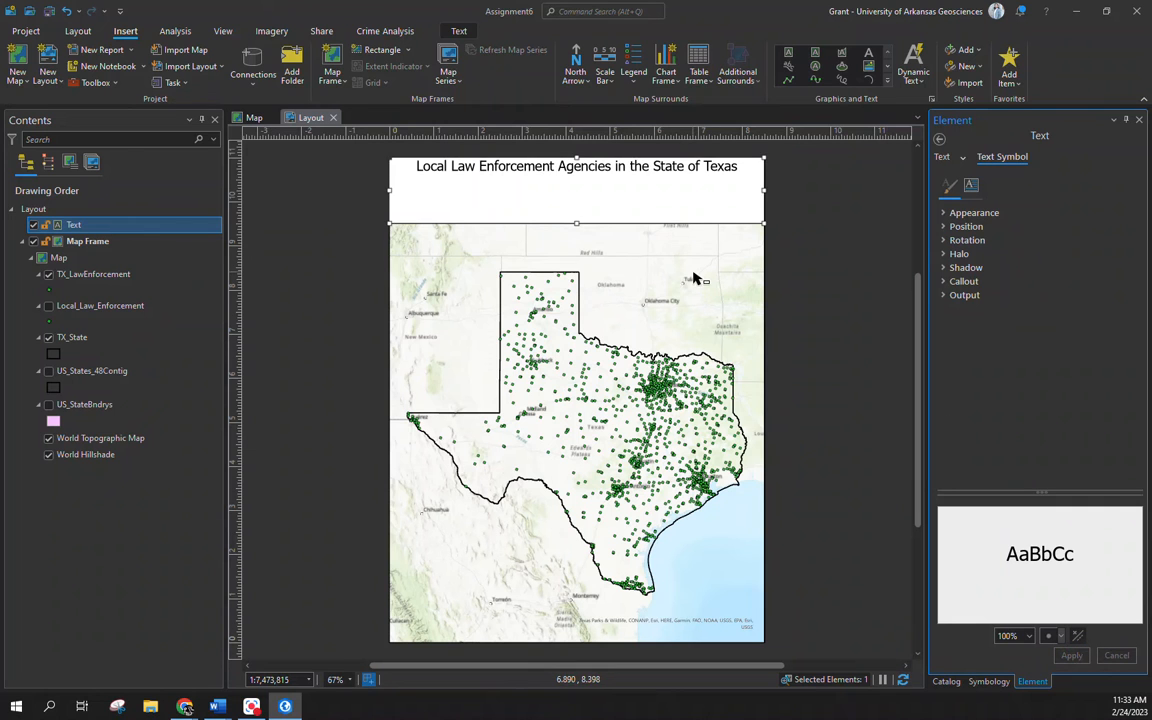
{"action": "left_click_drag", "start_coordinate": [577, 157], "coordinate": [577, 181]}
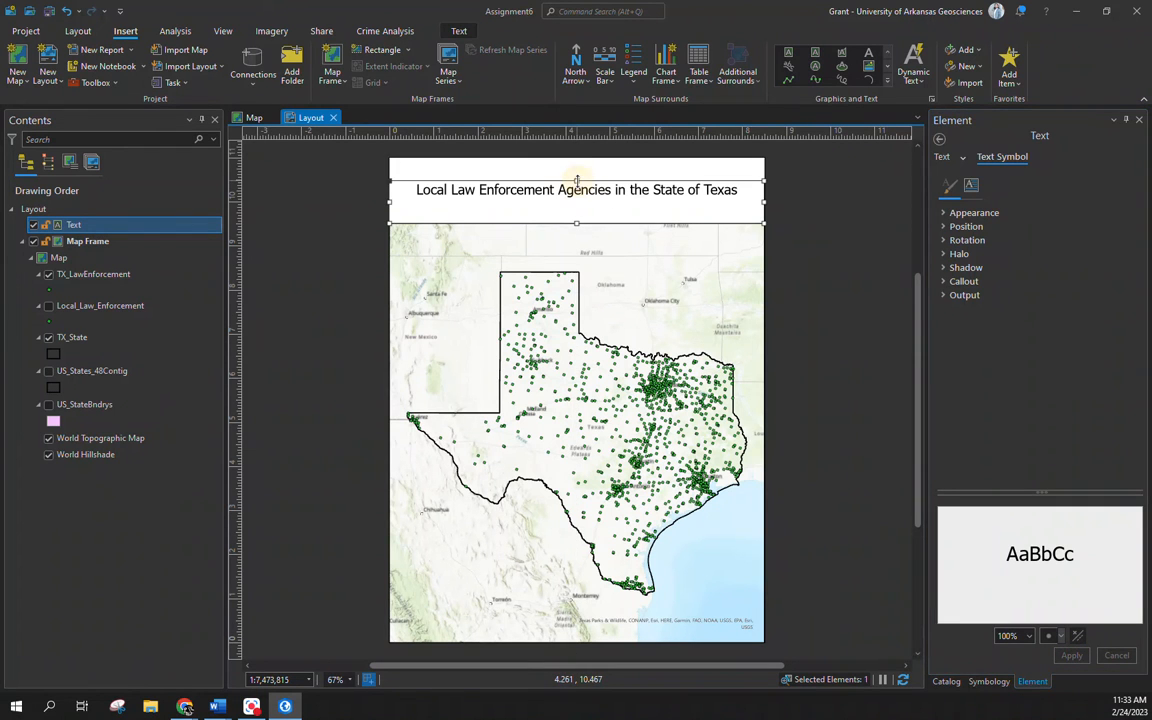
{"action": "left_click", "coordinate": [860, 291]}
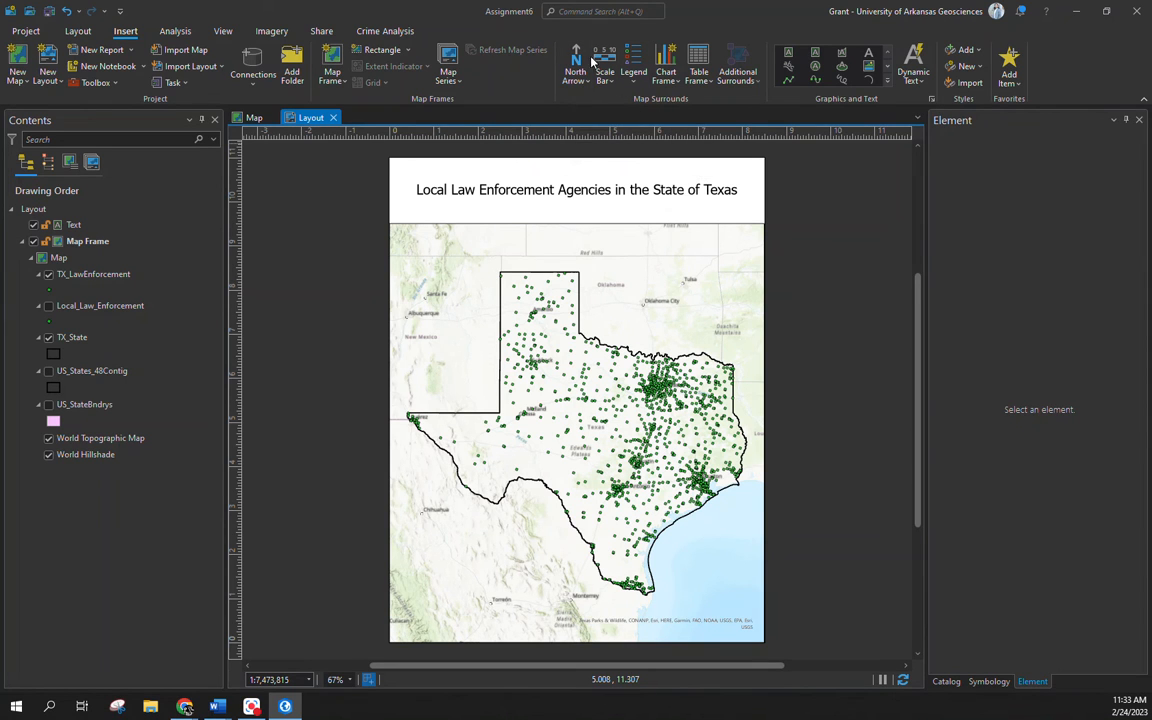
Add a rectangle text element about 1.9 by 0.6 in in the page's lower-left corner with the author's name, "Affiliation: UA" and "Data Source: HIFLD"
{"action": "left_click", "coordinate": [786, 55]}
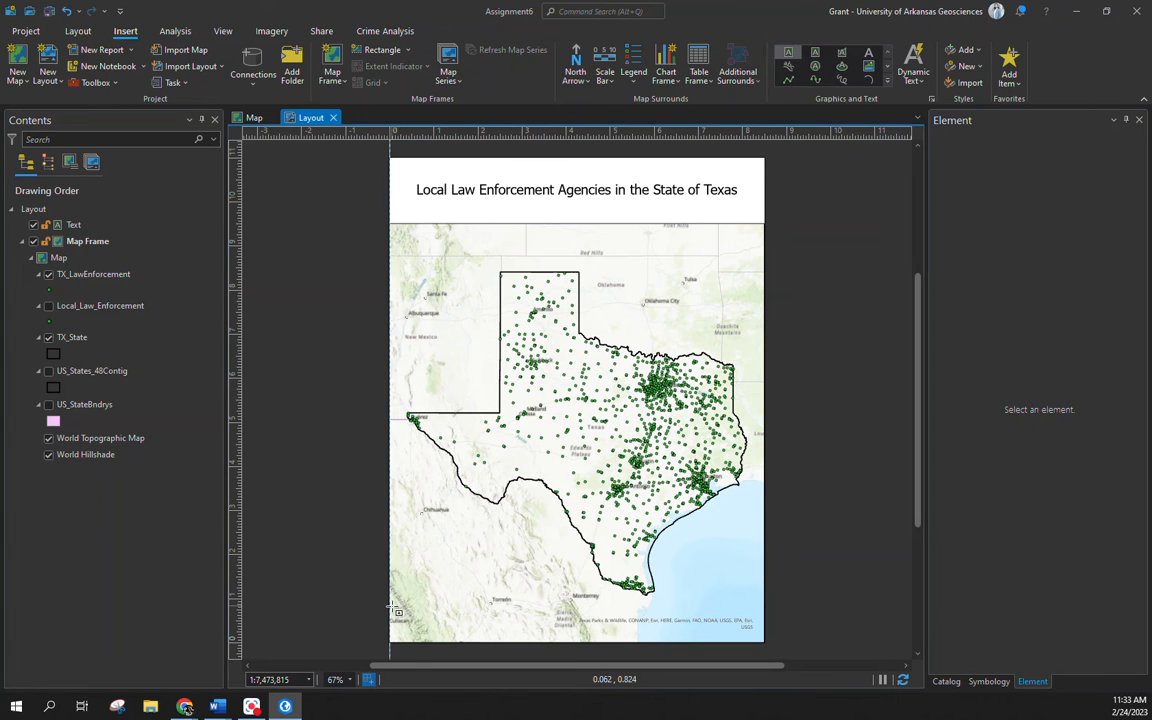
{"action": "left_click_drag", "start_coordinate": [396, 606], "coordinate": [438, 638]}
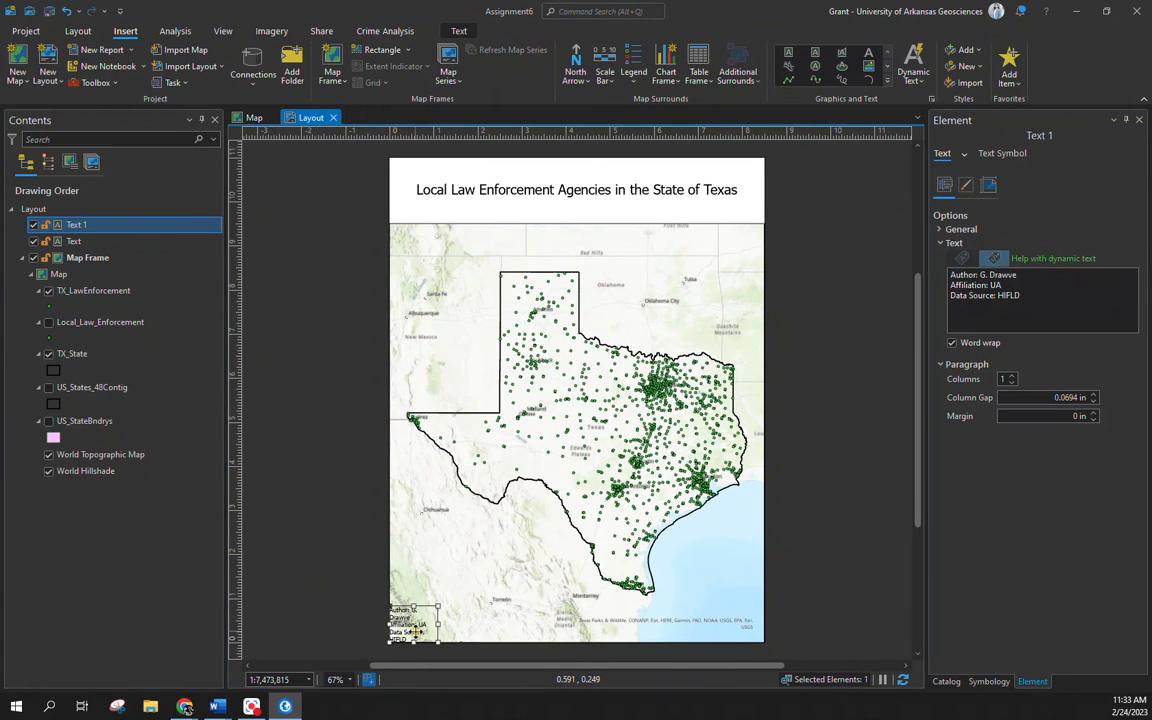
{"action": "left_click_drag", "start_coordinate": [435, 624], "coordinate": [473, 622]}
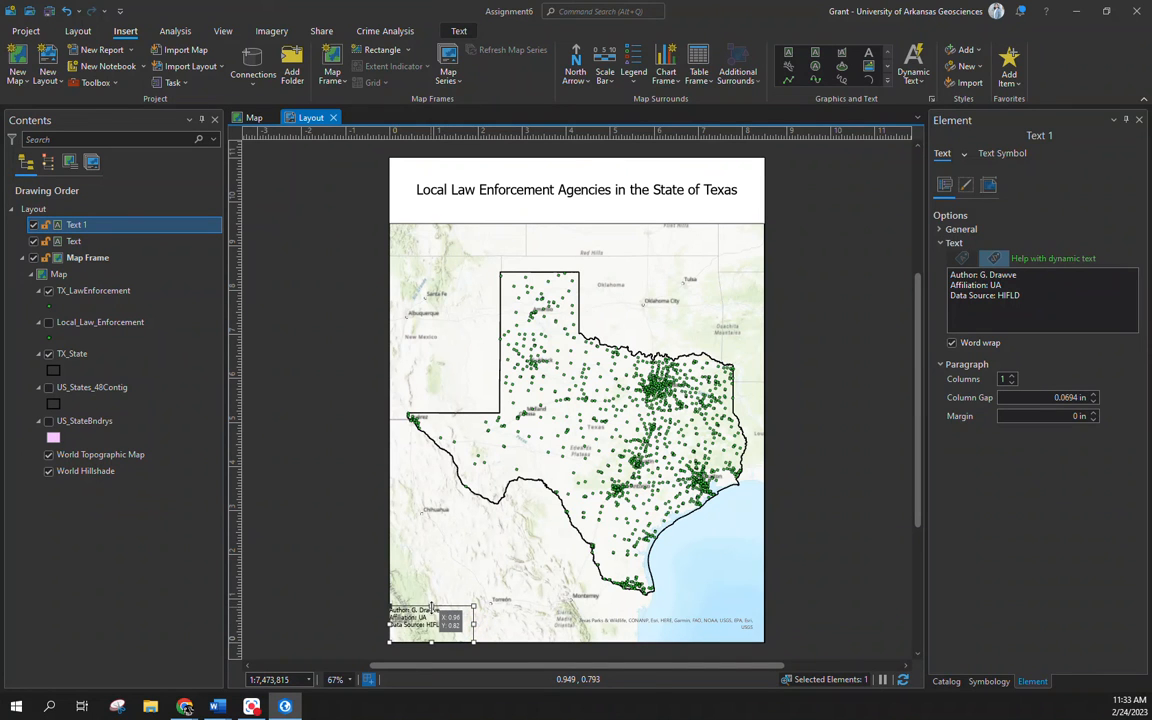
{"action": "left_click_drag", "start_coordinate": [432, 607], "coordinate": [431, 616]}
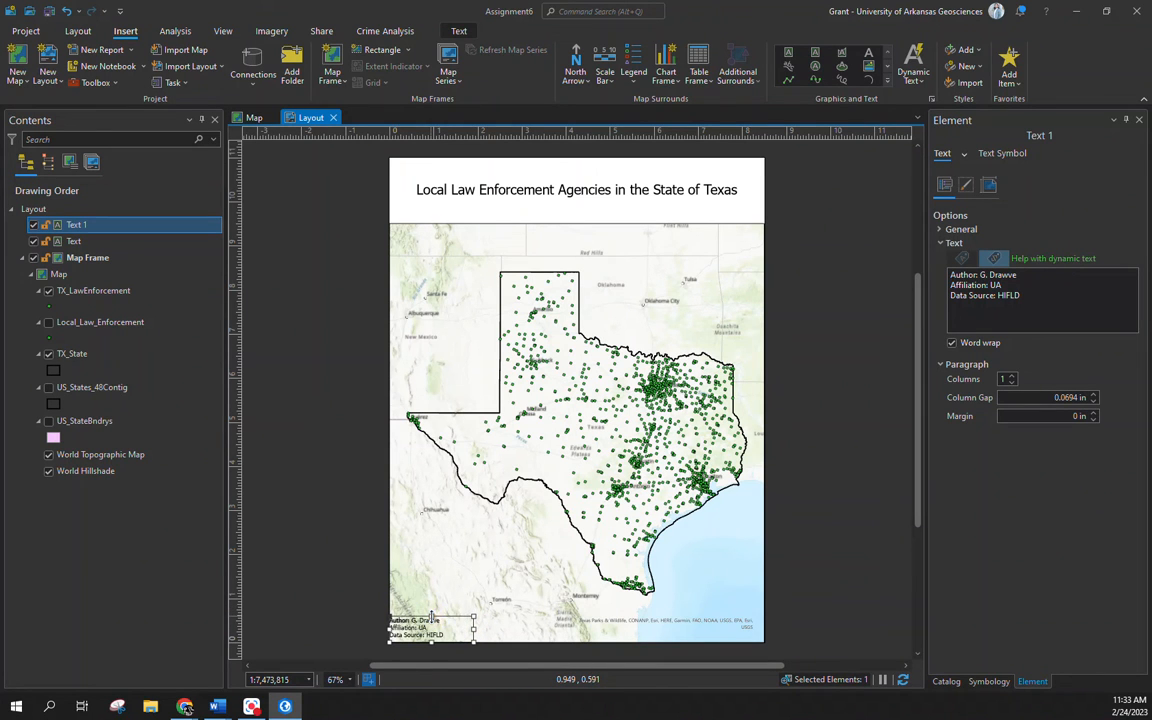
{"action": "left_click_drag", "start_coordinate": [432, 620], "coordinate": [432, 622]}
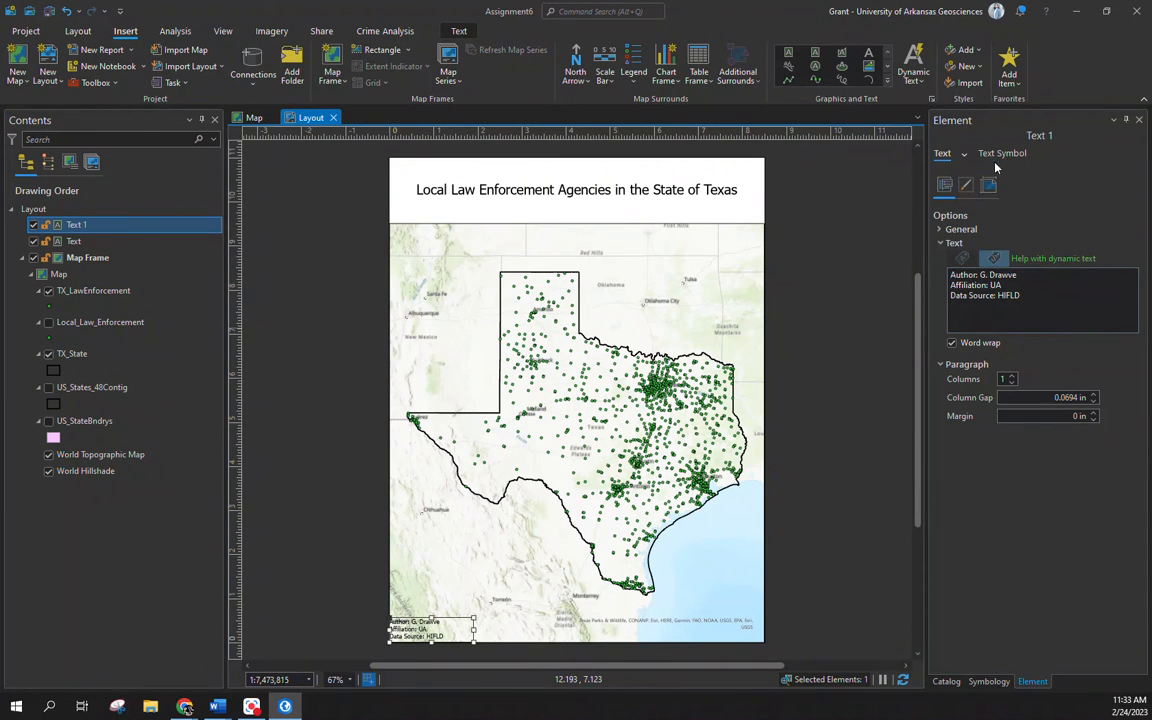
Set the author and data source text to 8 pt and lower its box's upper edge to about 0.4 in
{"action": "left_click", "coordinate": [1001, 154]}
{"action": "left_click", "coordinate": [965, 214]}
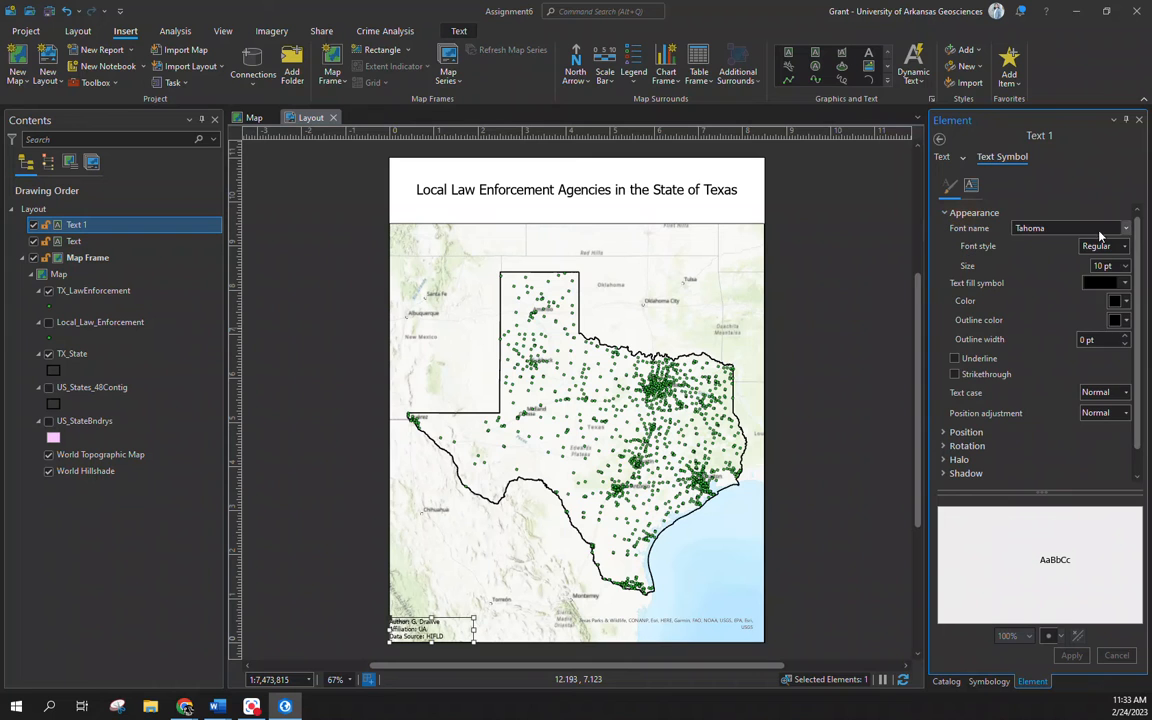
{"action": "left_click", "coordinate": [1124, 265]}
{"action": "left_click", "coordinate": [1111, 315]}
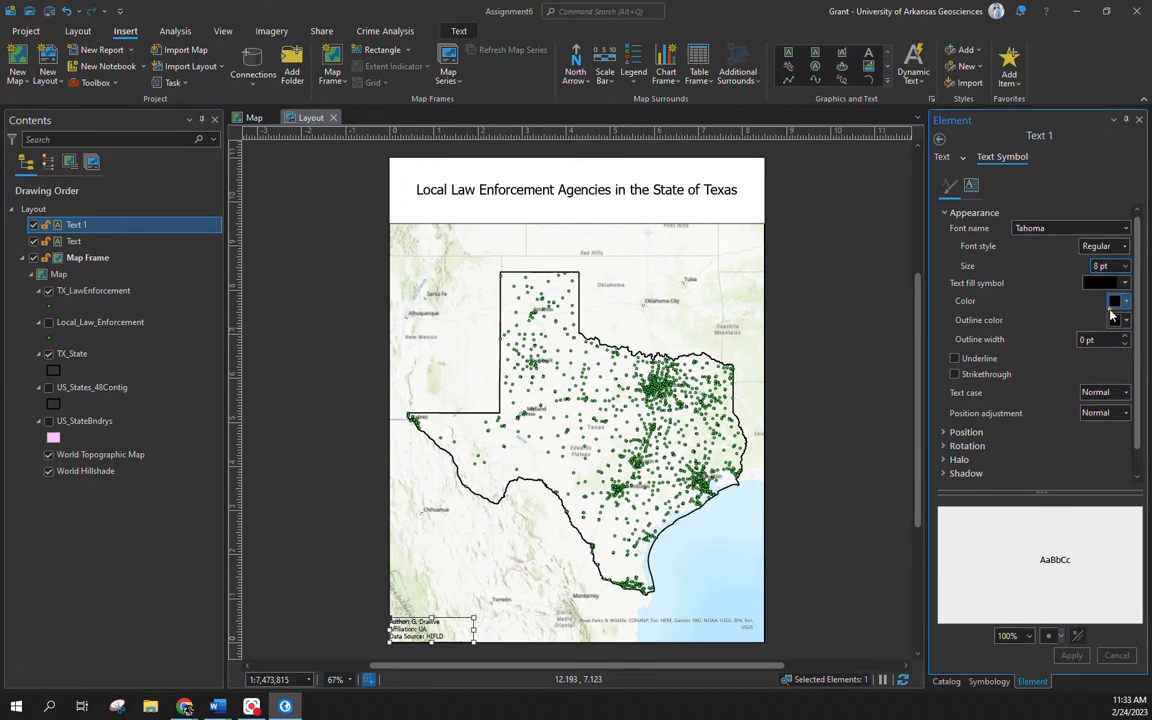
{"action": "left_click", "coordinate": [1080, 655]}
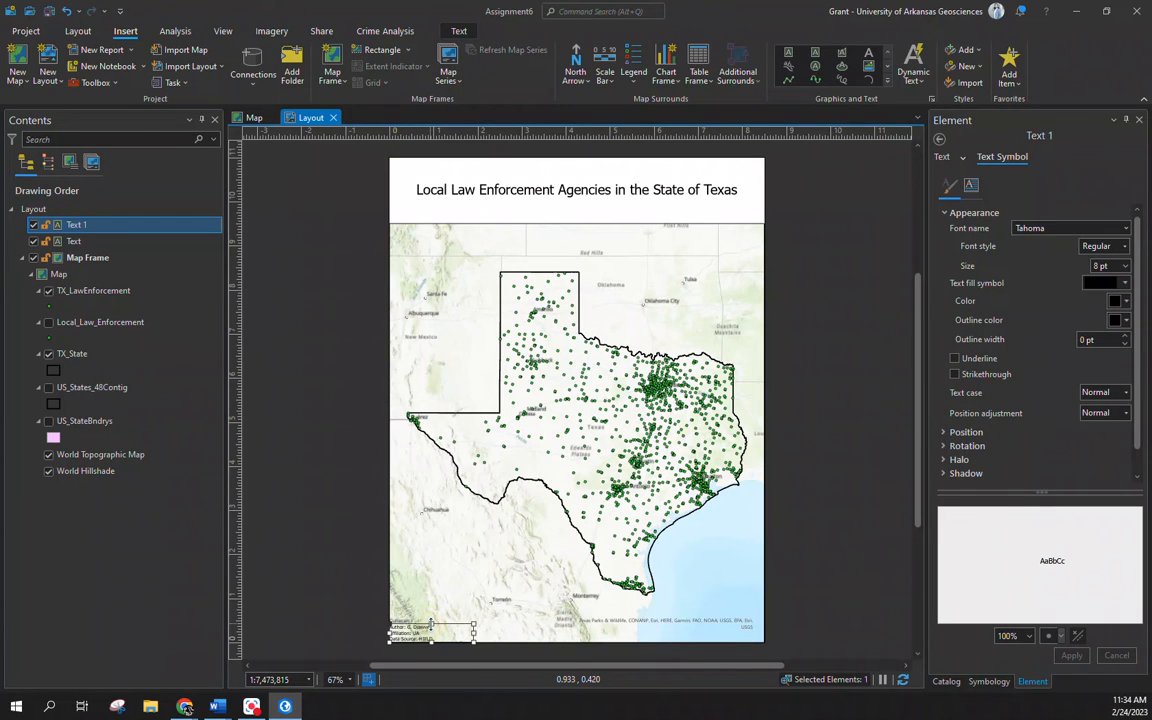
{"action": "left_click", "coordinate": [325, 620]}
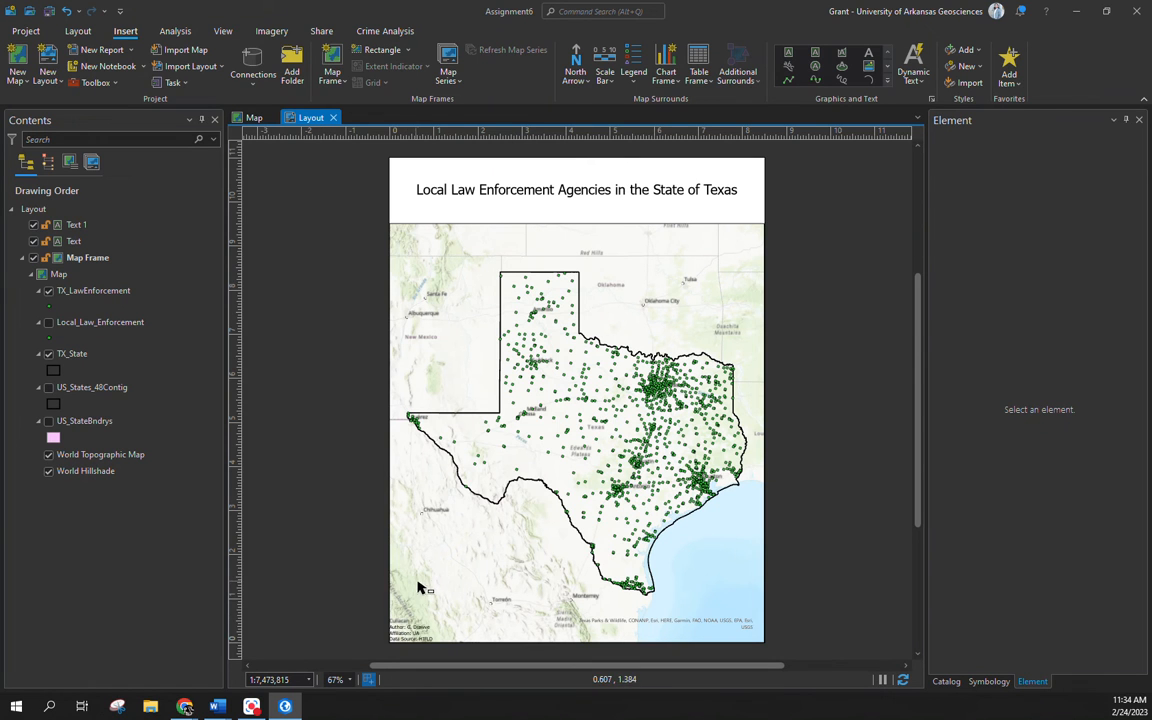
Insert a Legend 1 style legend southwest of Texas on the map and enlarge it to about 2.8 by 1.8 in
{"action": "left_click", "coordinate": [630, 82]}
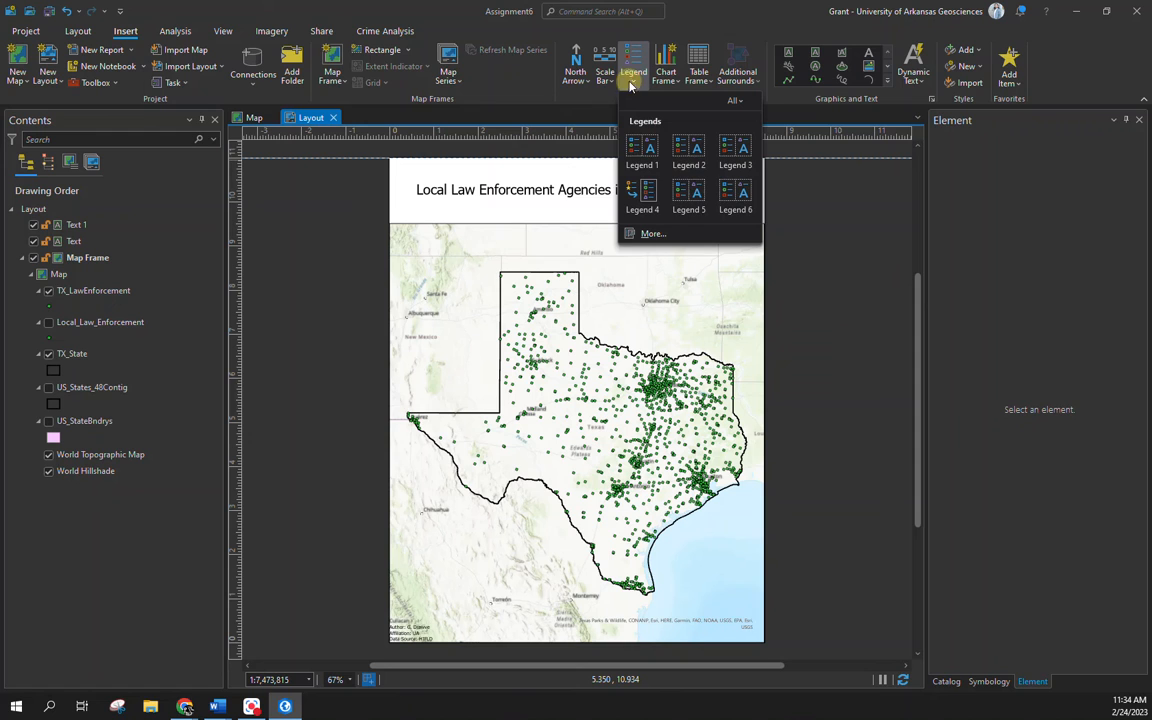
{"action": "left_click", "coordinate": [645, 152]}
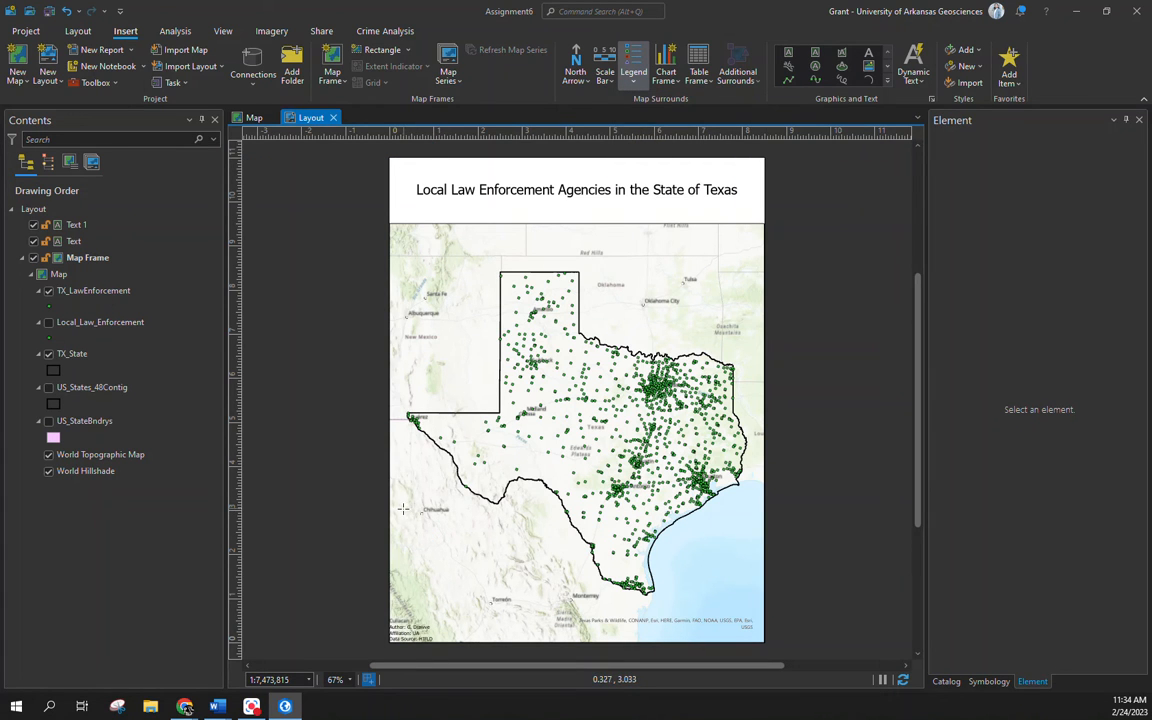
{"action": "left_click_drag", "start_coordinate": [403, 509], "coordinate": [451, 547]}
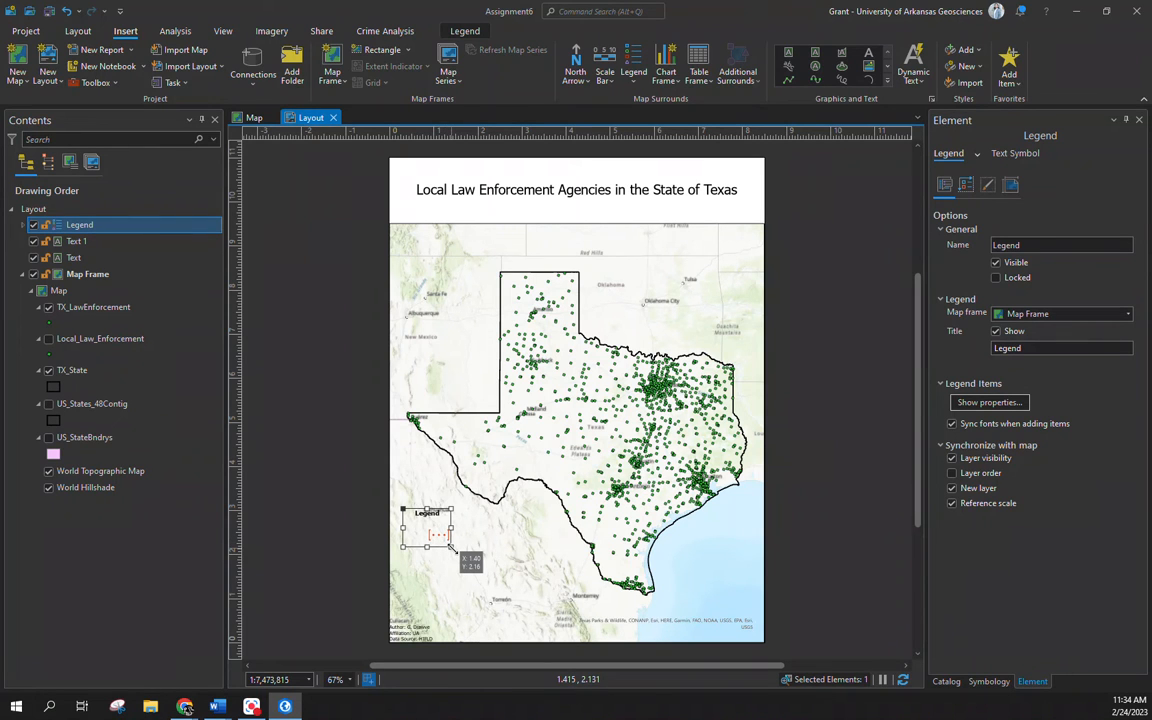
{"action": "left_click_drag", "start_coordinate": [453, 547], "coordinate": [527, 587]}
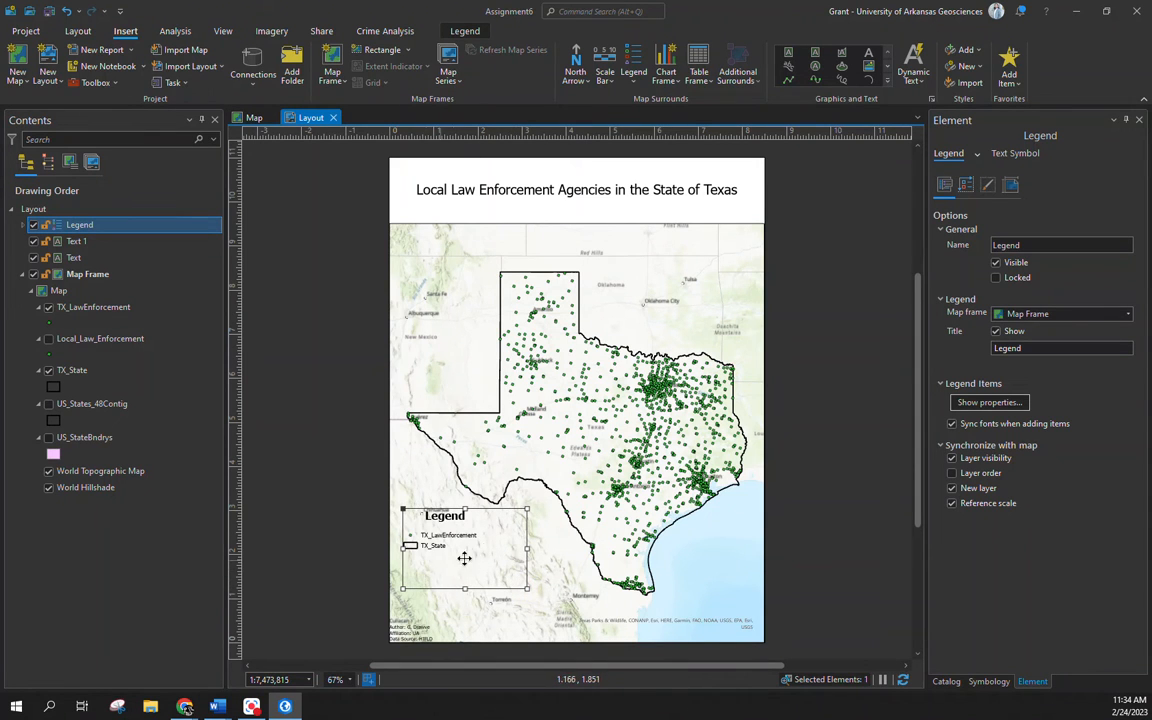
{"action": "left_click", "coordinate": [262, 472]}
{"action": "left_click", "coordinate": [465, 543]}
Rename the TX_LawEnforcement layer to "Law Enforcement Agencies"
{"action": "left_click", "coordinate": [69, 313]}
{"action": "double_click", "coordinate": [69, 313]}
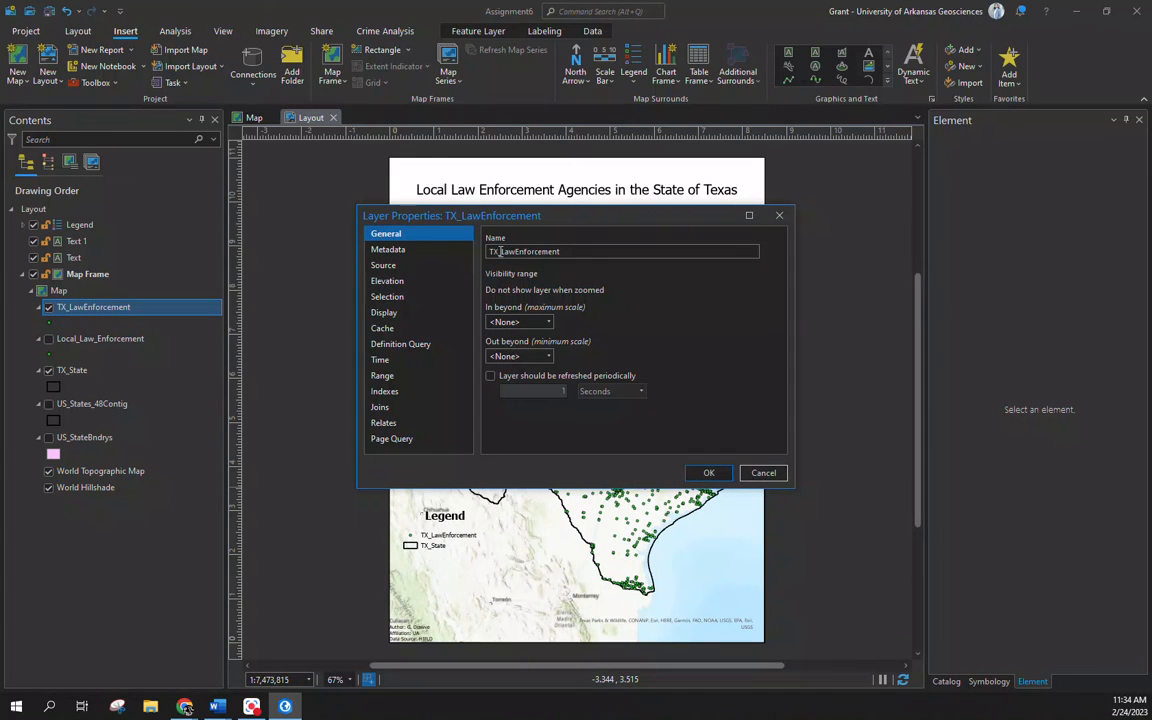
{"action": "left_click_drag", "start_coordinate": [575, 253], "coordinate": [353, 230]}
{"action": "type", "text": "Law"}
{"action": "left_click", "coordinate": [709, 473]}
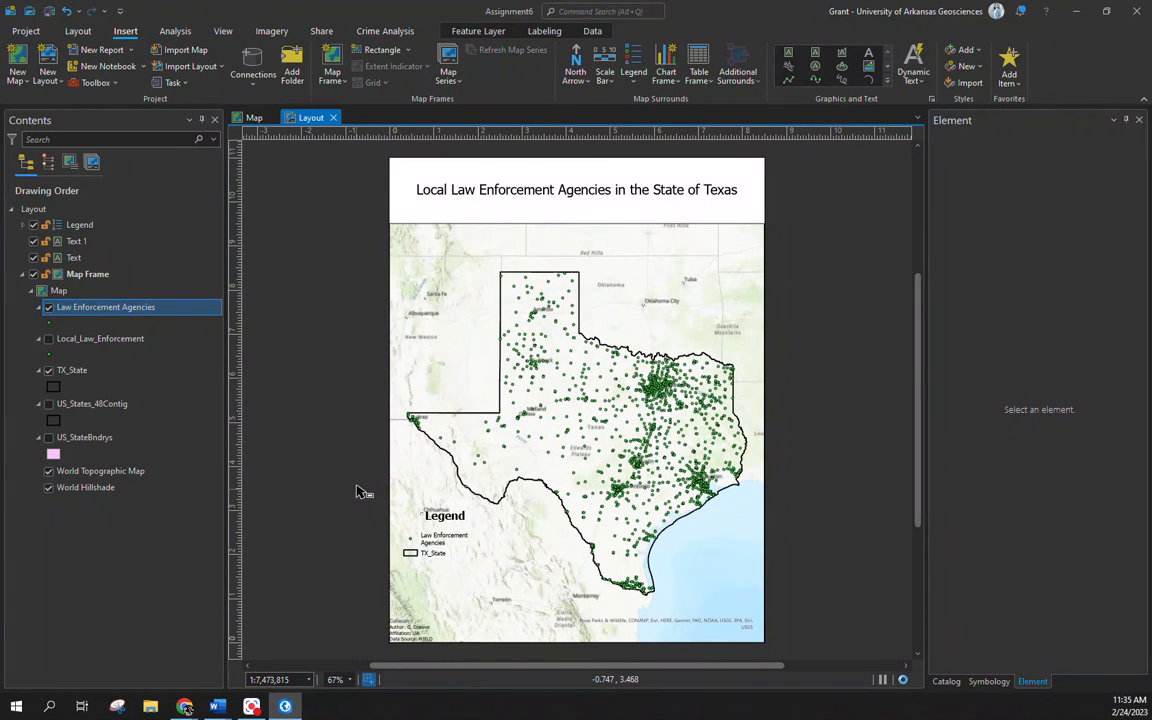
Hide the TX_State, US_States_48Contig, US_StateBndrys and Local_Law_Enforcement items in the legend, leaving only Law Enforcement Agencies
{"action": "left_click", "coordinate": [428, 553]}
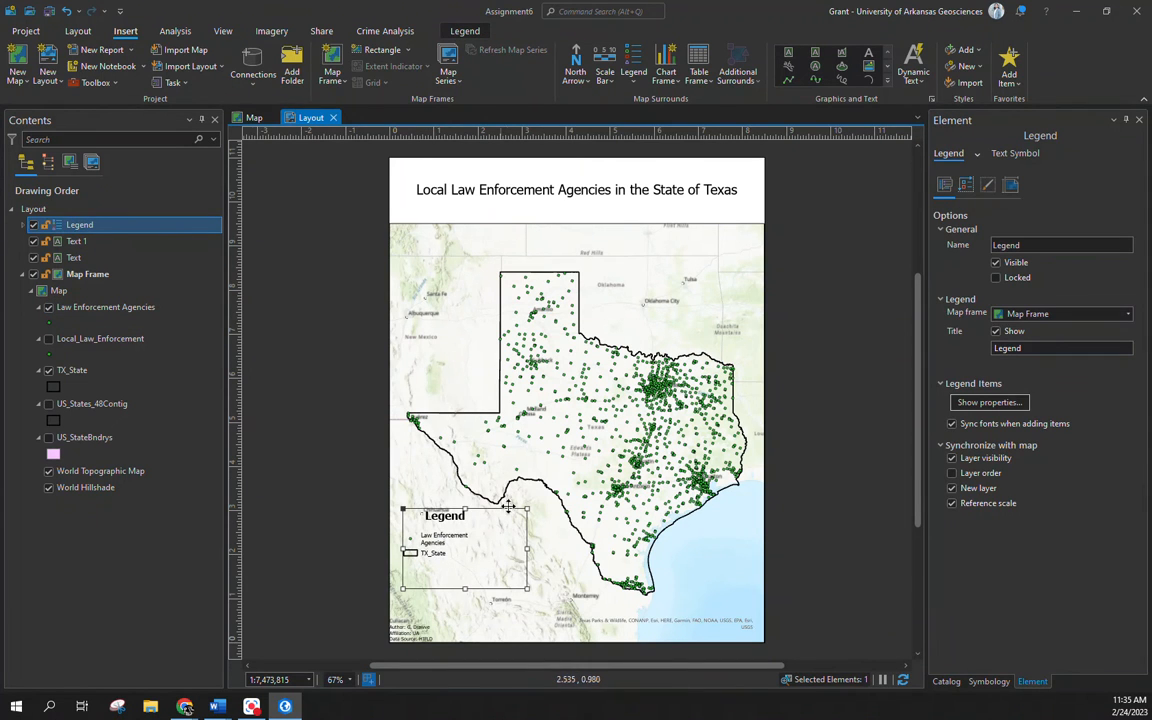
{"action": "left_click", "coordinate": [21, 225]}
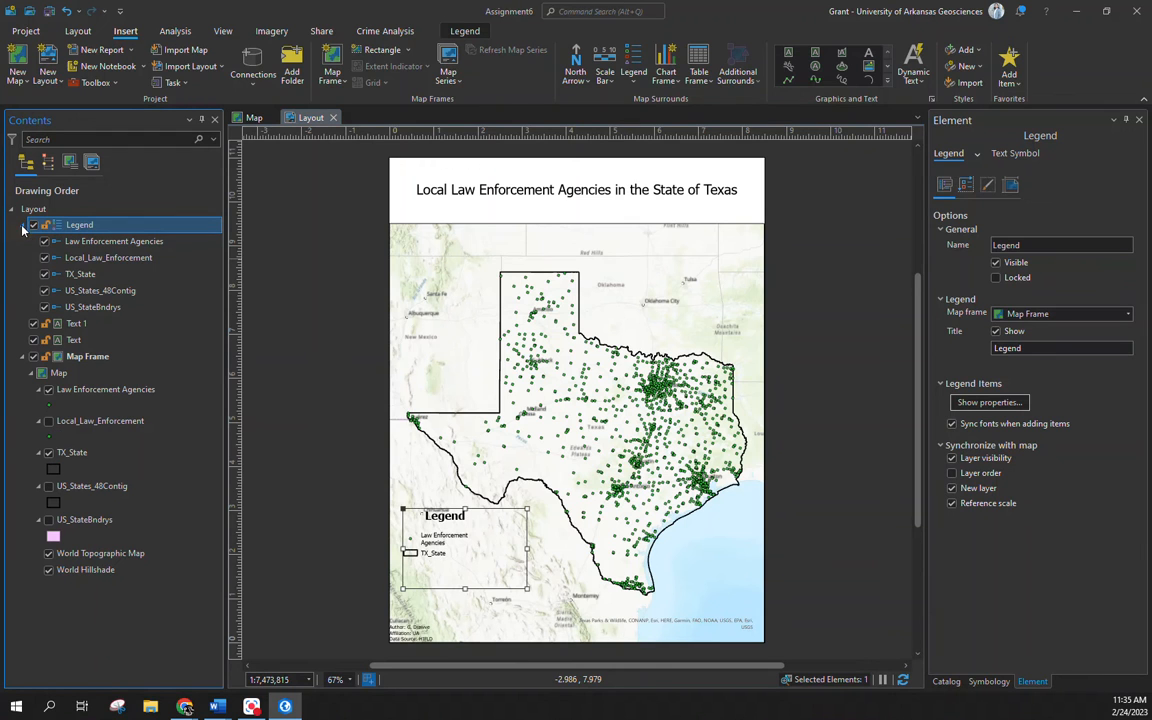
{"action": "left_click", "coordinate": [44, 274]}
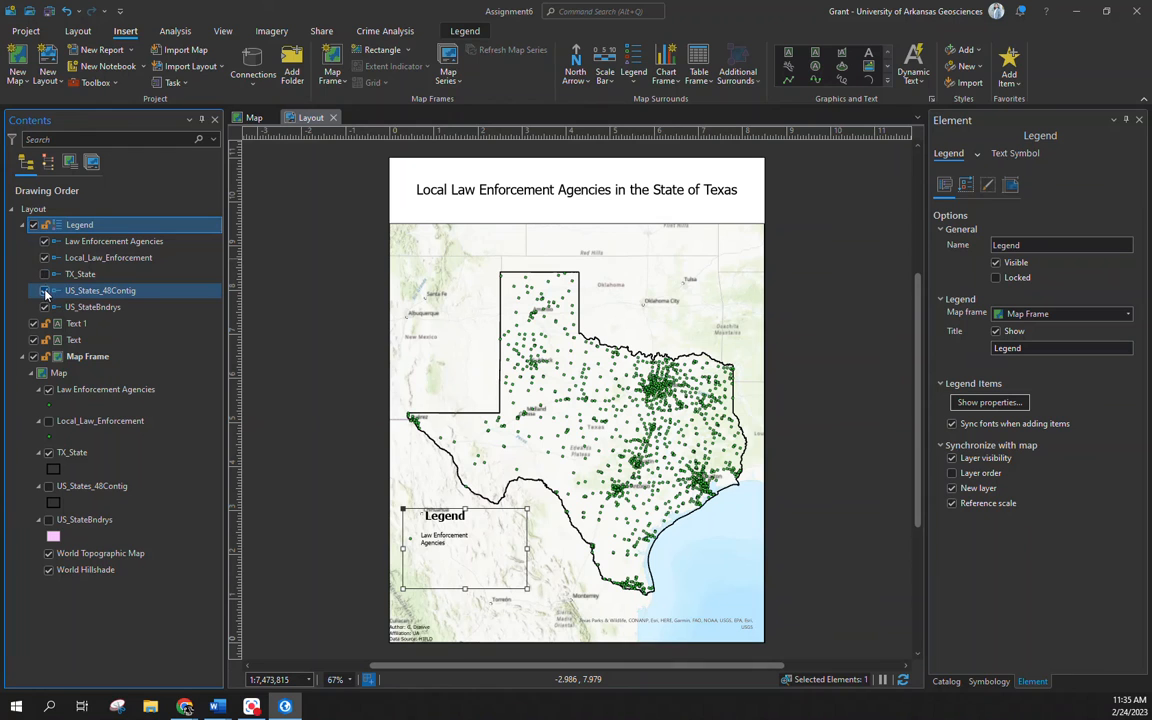
{"action": "left_click", "coordinate": [44, 290]}
{"action": "left_click", "coordinate": [44, 307]}
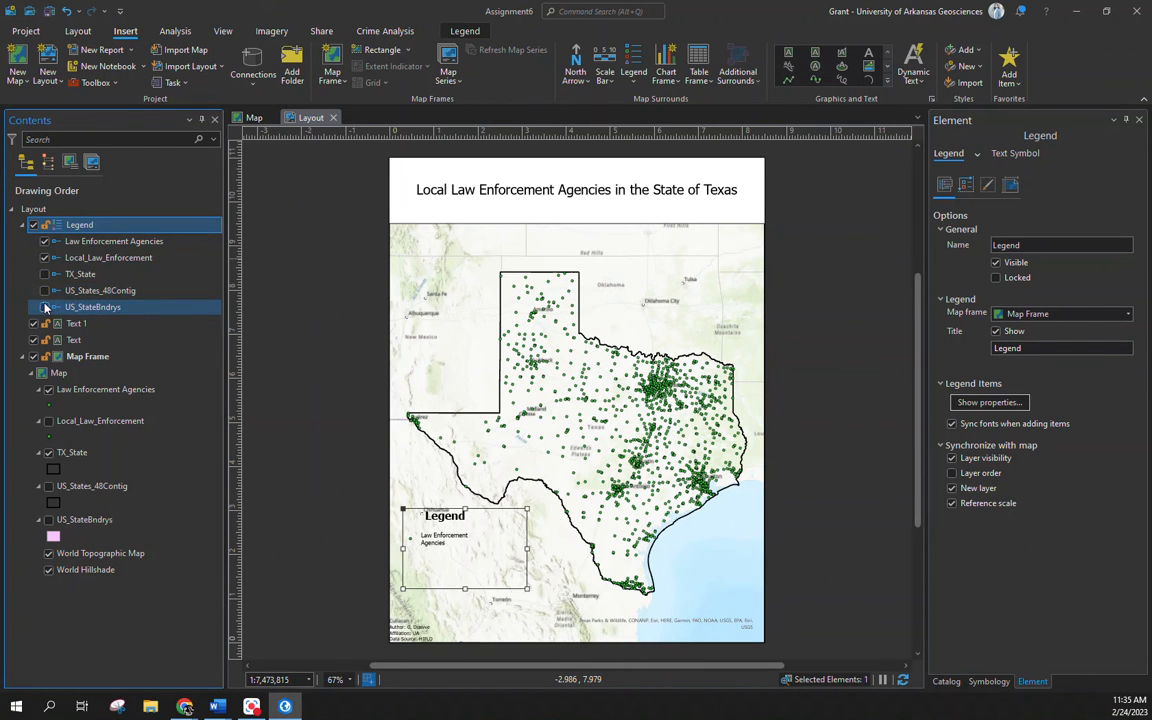
{"action": "left_click", "coordinate": [44, 258]}
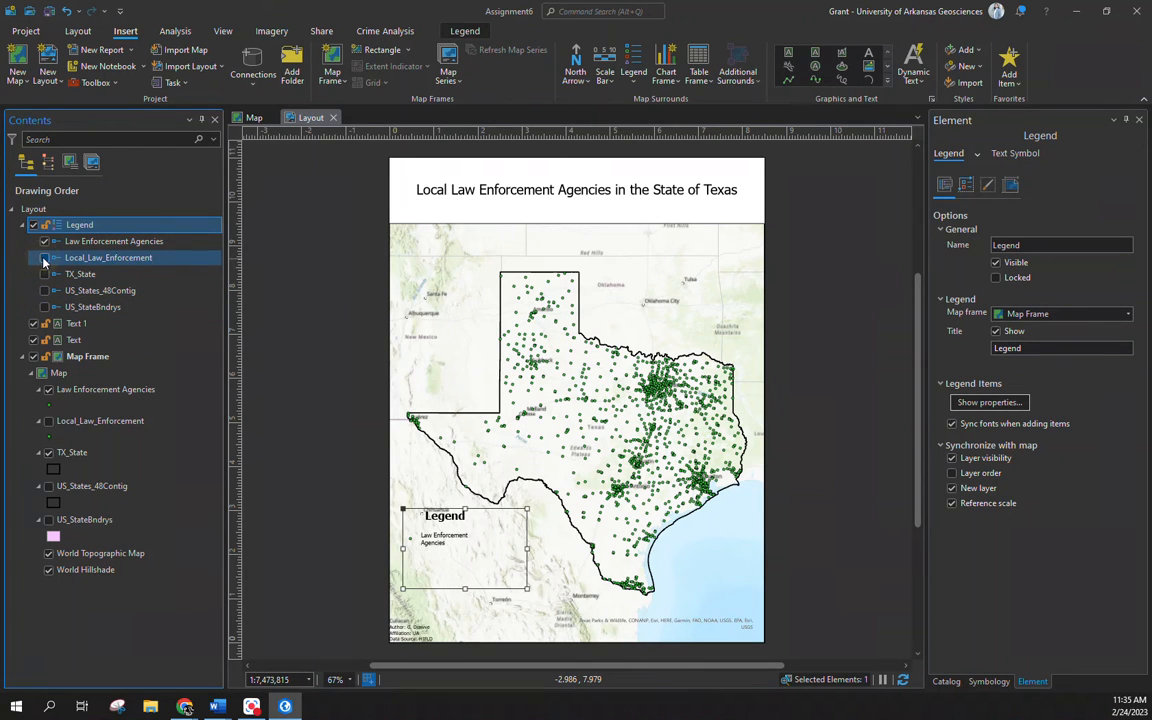
{"action": "left_click", "coordinate": [335, 537]}
{"action": "left_click", "coordinate": [482, 557]}
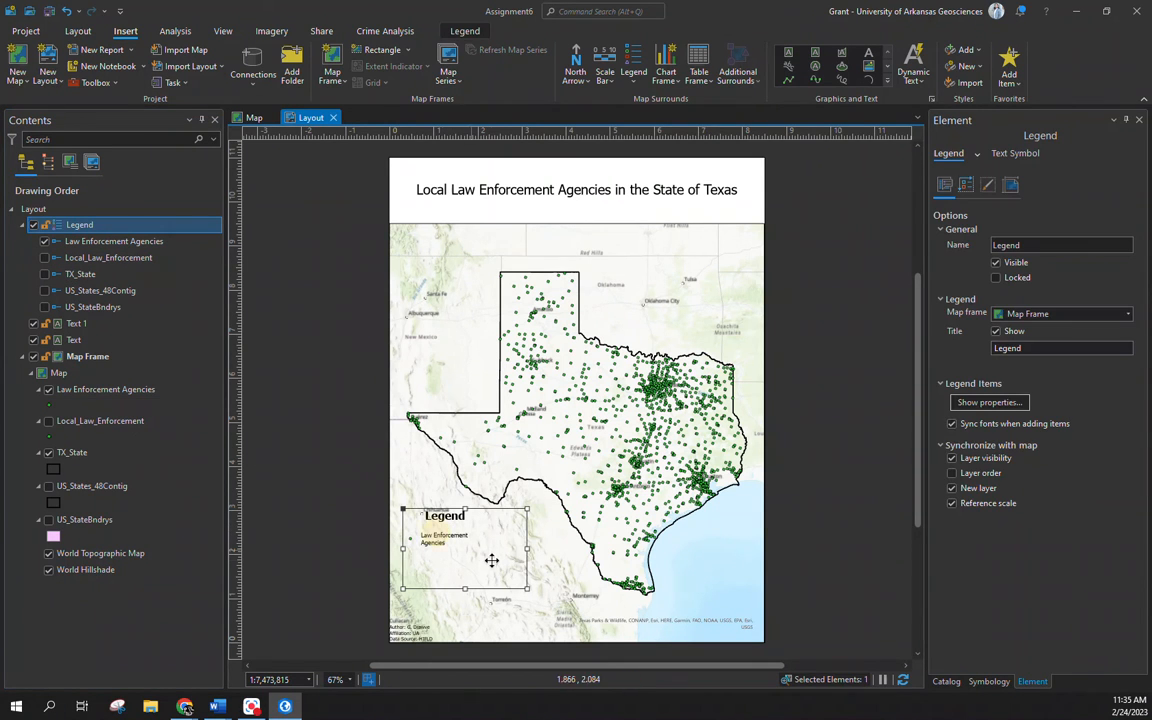
Shrink the legend to about 2.1 by 1.3 in and give it a light gray background with a 1 pt outline
{"action": "left_click_drag", "start_coordinate": [527, 548], "coordinate": [493, 588]}
{"action": "left_click_drag", "start_coordinate": [496, 581], "coordinate": [496, 578]}
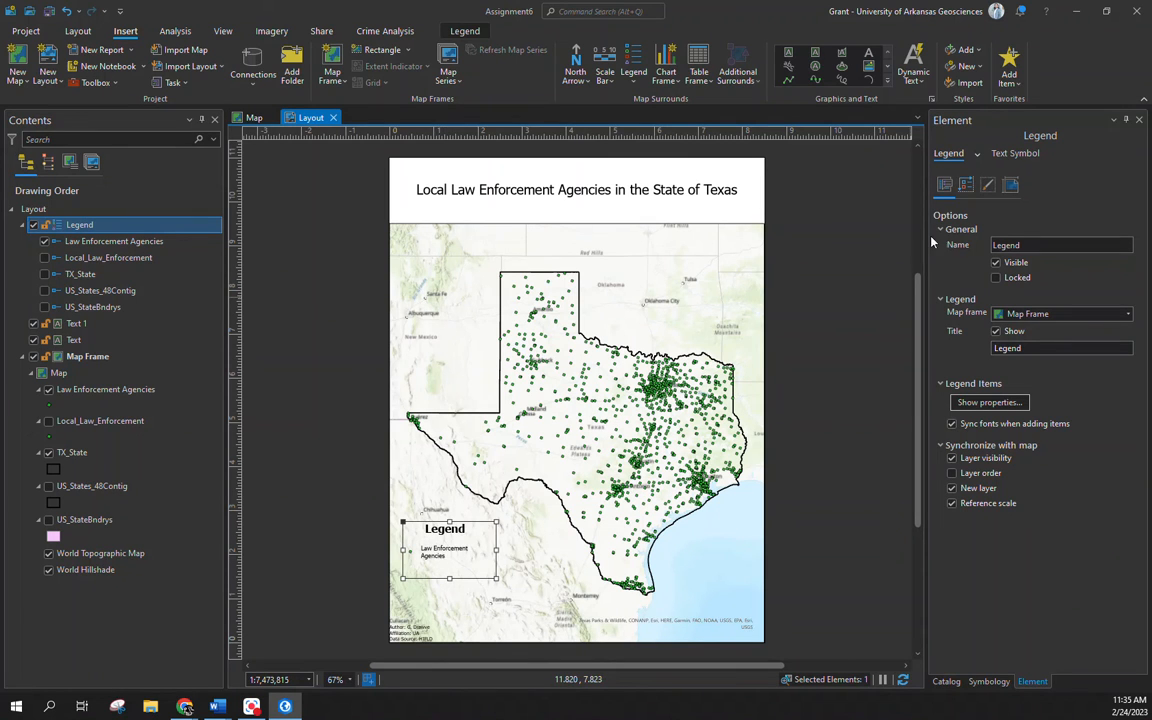
{"action": "left_click", "coordinate": [972, 153]}
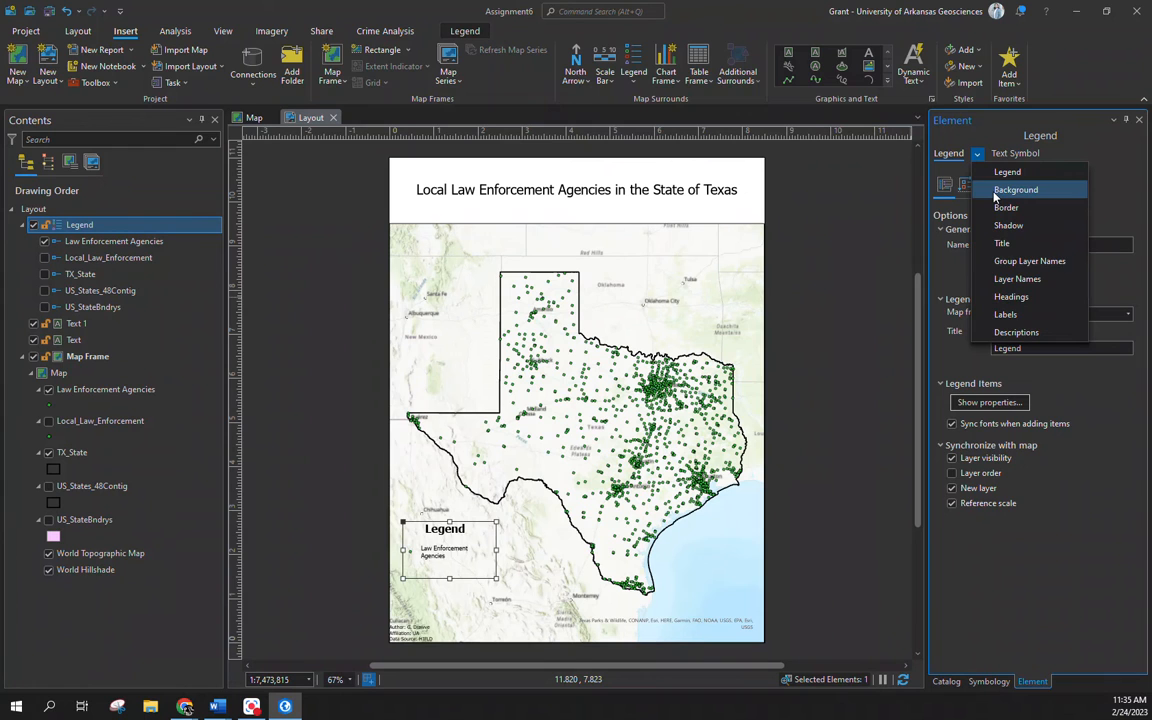
{"action": "left_click", "coordinate": [995, 192]}
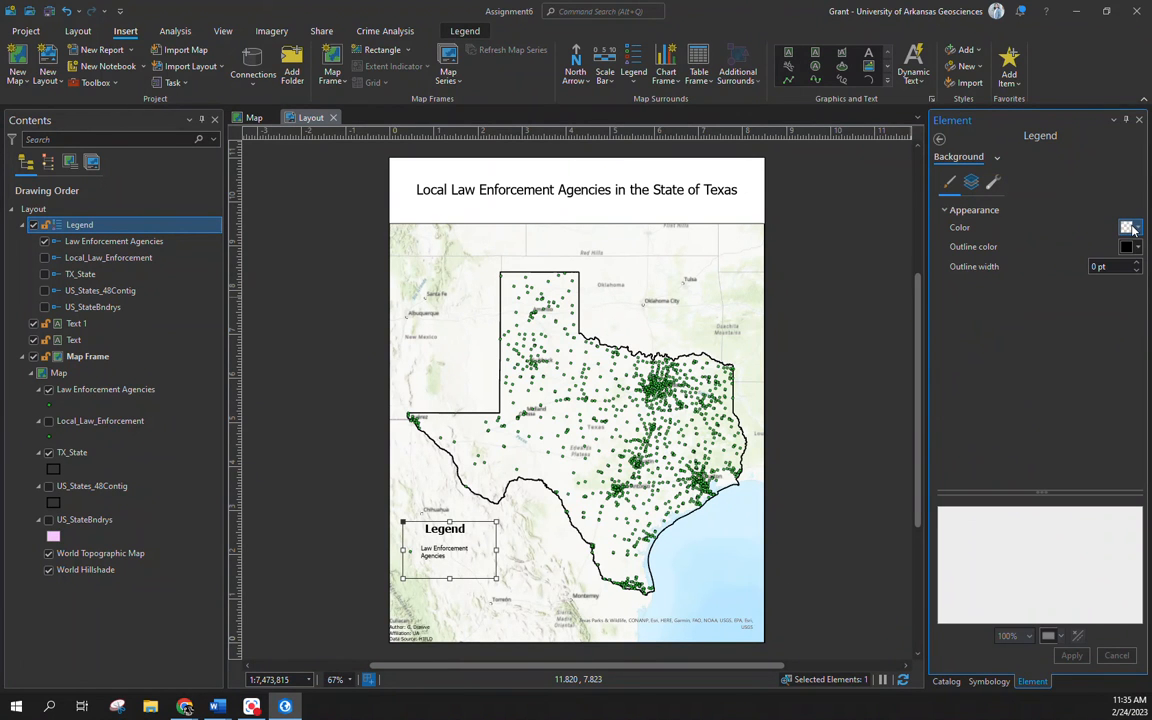
{"action": "left_click", "coordinate": [1131, 228]}
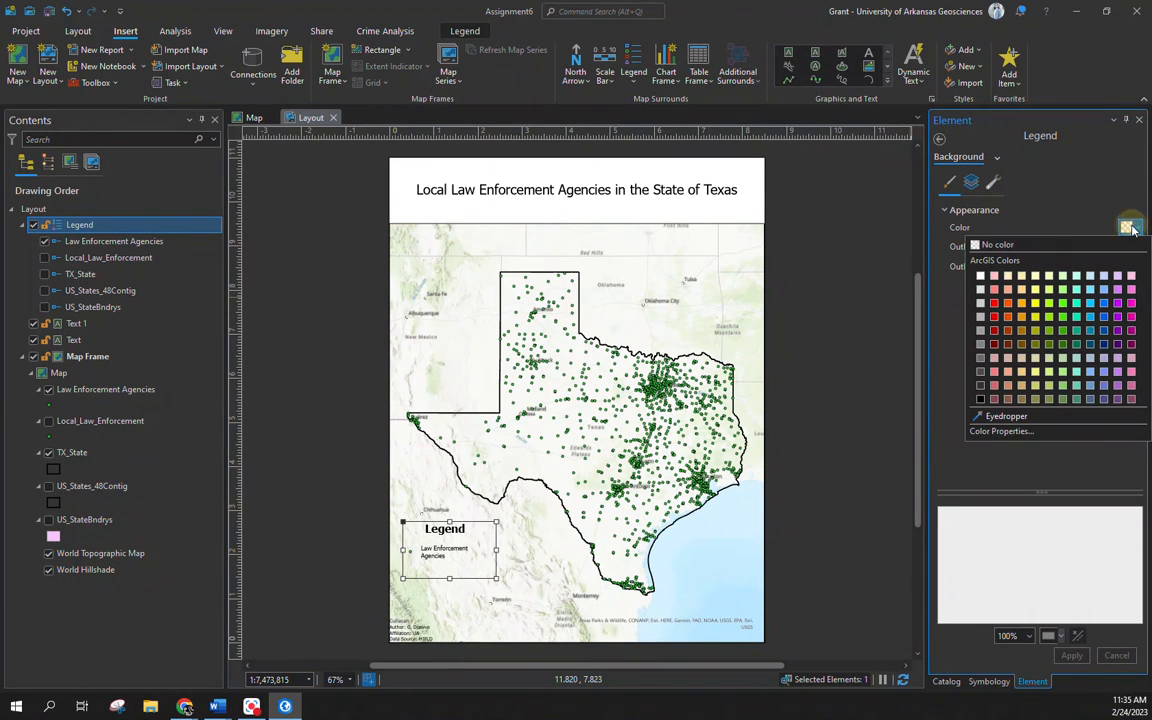
{"action": "left_click", "coordinate": [980, 306]}
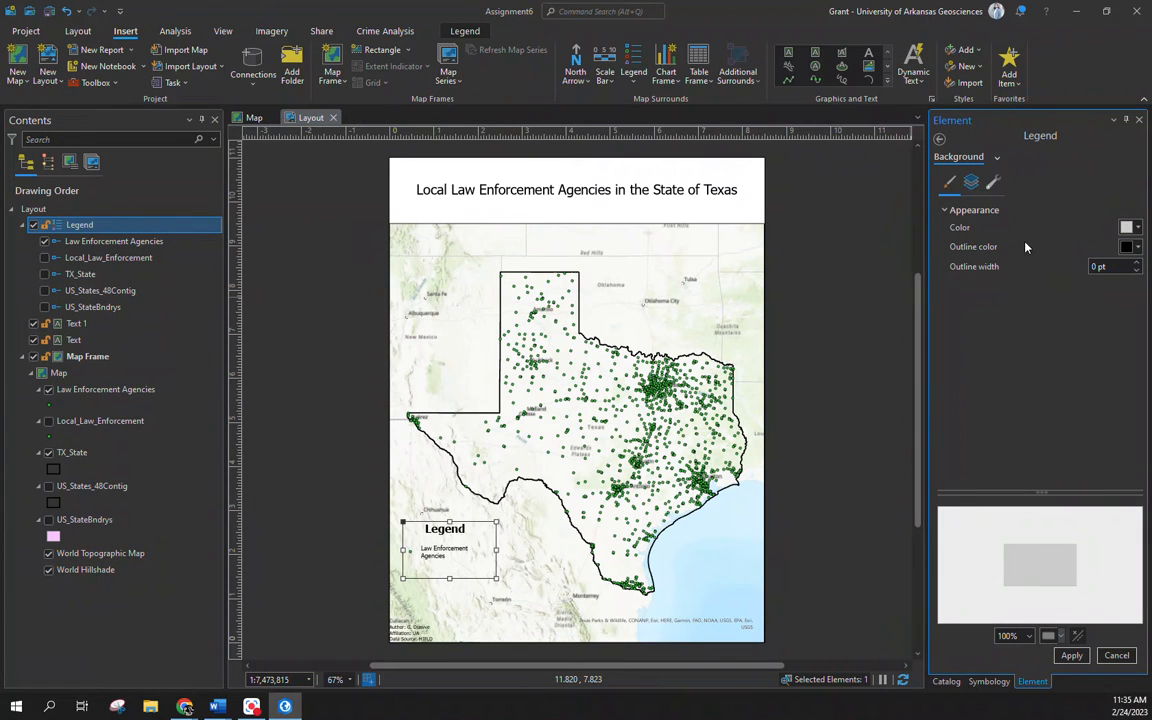
{"action": "left_click", "coordinate": [1136, 263]}
{"action": "key", "text": "Return"}
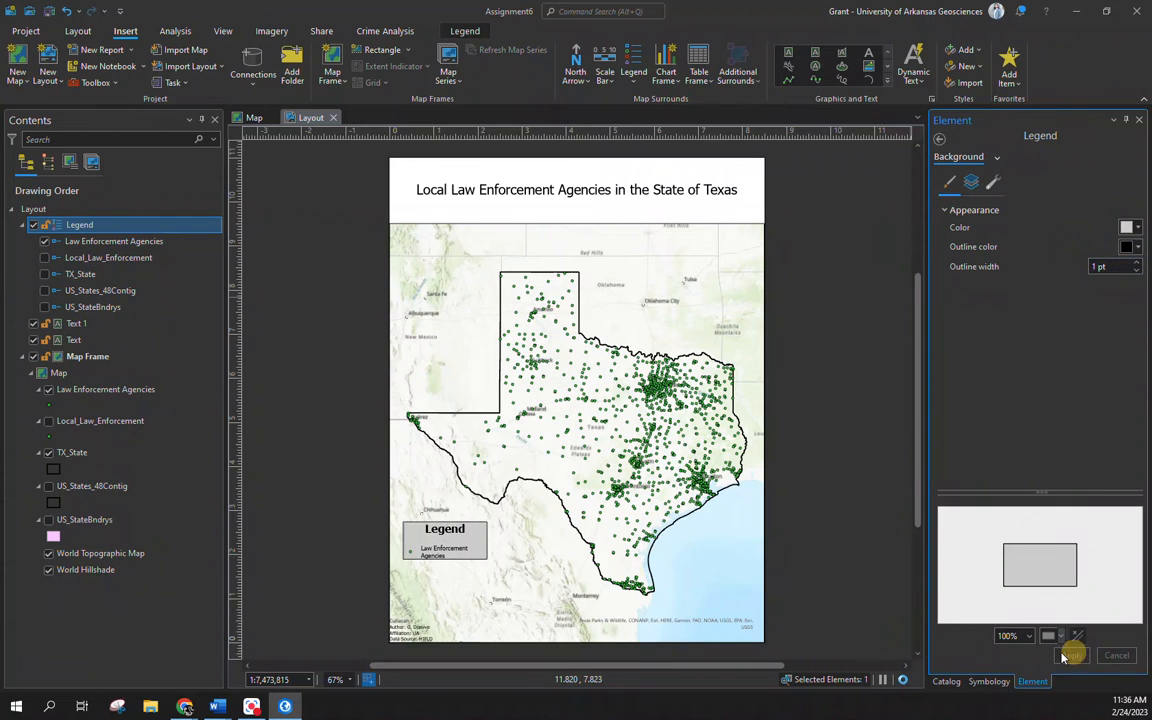
Move the legend about 0.2 in toward the southeast on the map, then deselect it
{"action": "left_click", "coordinate": [345, 543]}
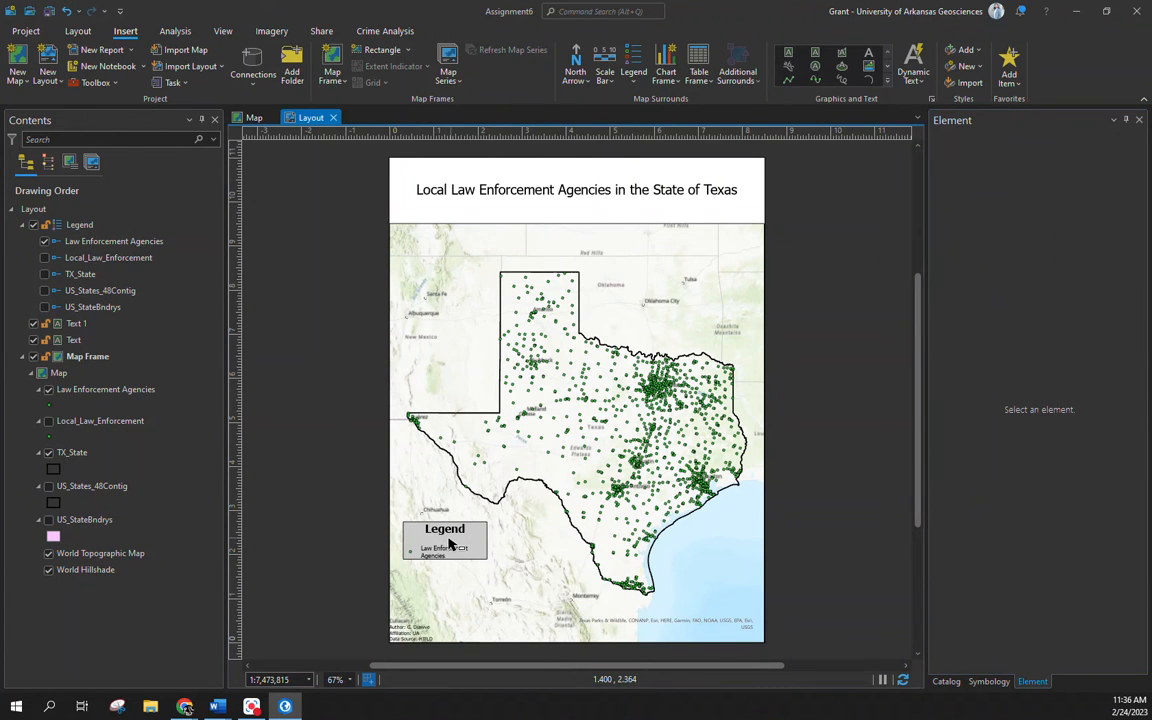
{"action": "left_click_drag", "start_coordinate": [449, 538], "coordinate": [458, 547]}
{"action": "left_click", "coordinate": [332, 540]}
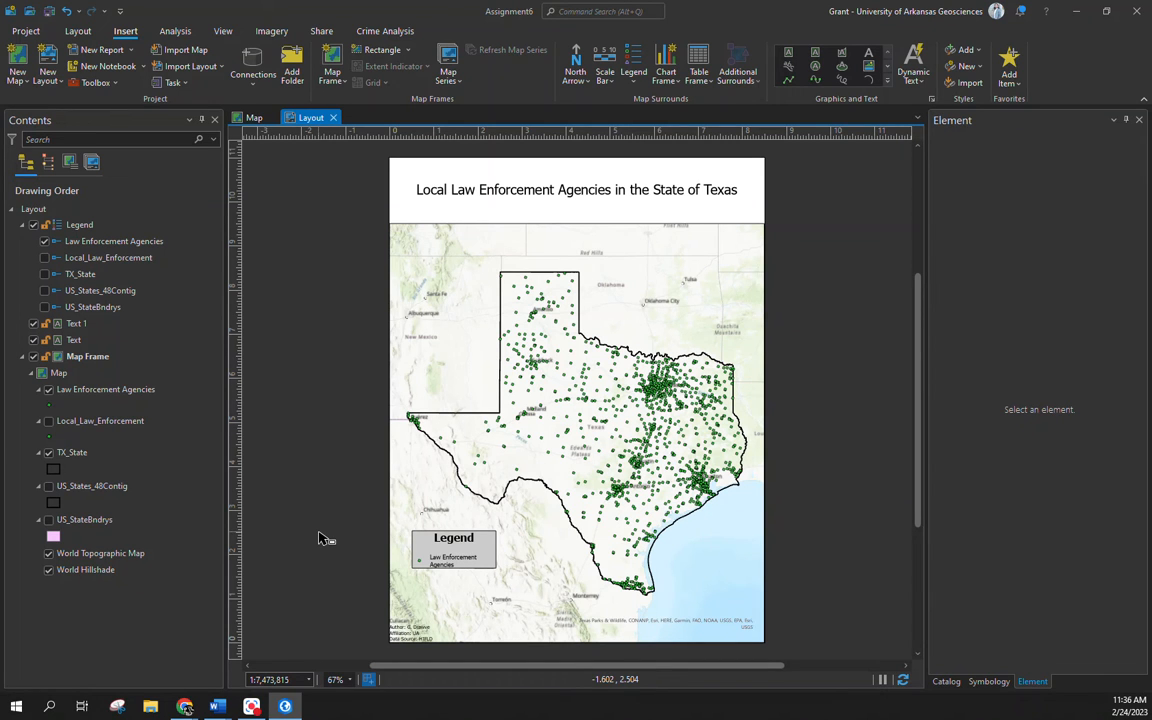
Insert a north arrow over the Gulf just off the southern Texas coast and adjust its position slightly
{"action": "left_click", "coordinate": [574, 74]}
{"action": "left_click", "coordinate": [631, 222]}
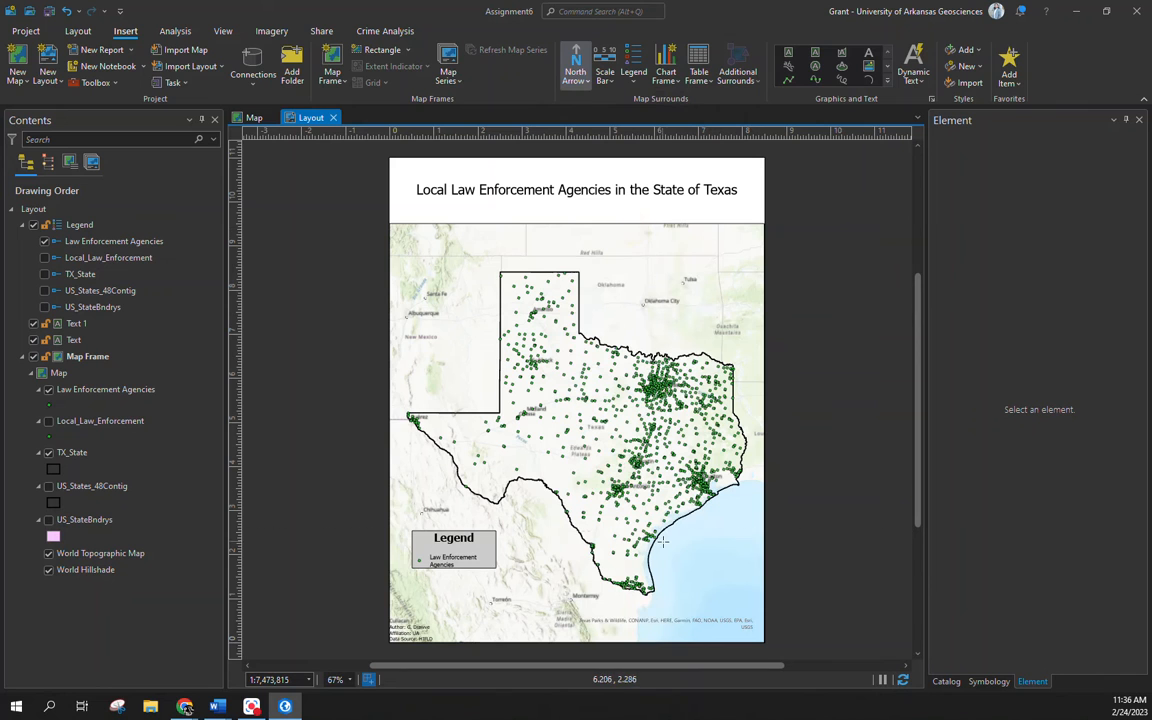
{"action": "mouse_move", "coordinate": [676, 530]}
{"action": "left_mouse_down"}
{"action": "mouse_move", "coordinate": [684, 568]}
{"action": "mouse_move", "coordinate": [684, 548]}
{"action": "left_mouse_up"}
{"action": "left_click", "coordinate": [833, 519]}
{"action": "left_click", "coordinate": [685, 543]}
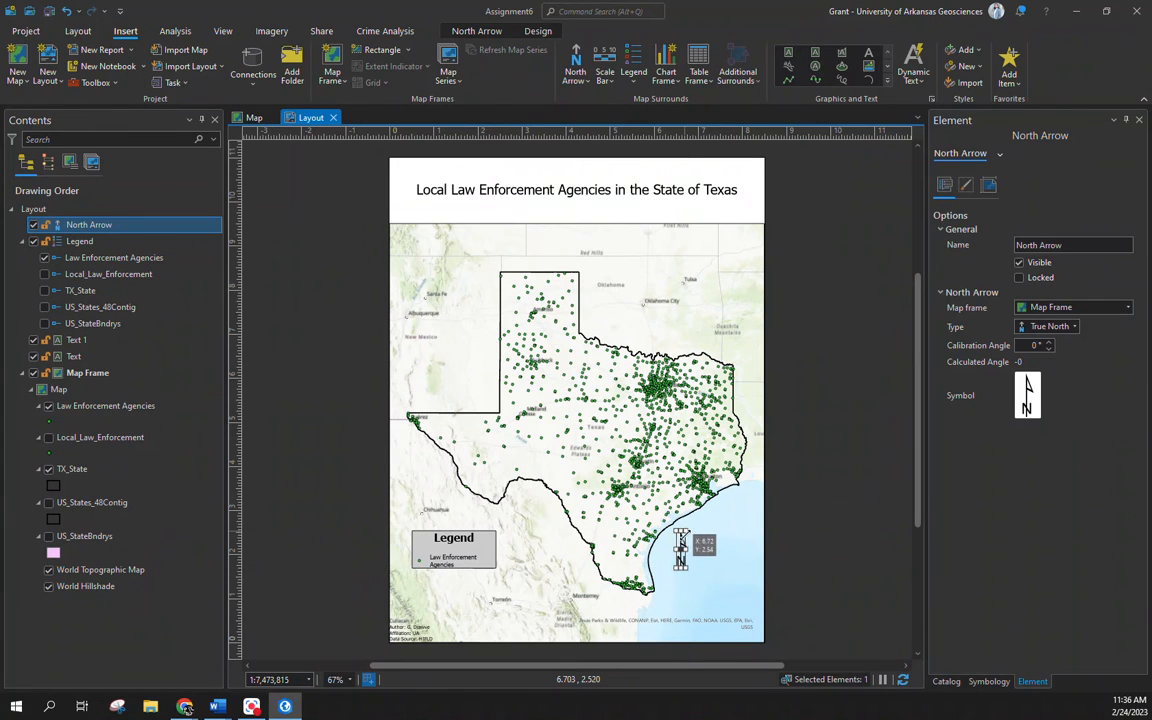
{"action": "left_click", "coordinate": [866, 548]}
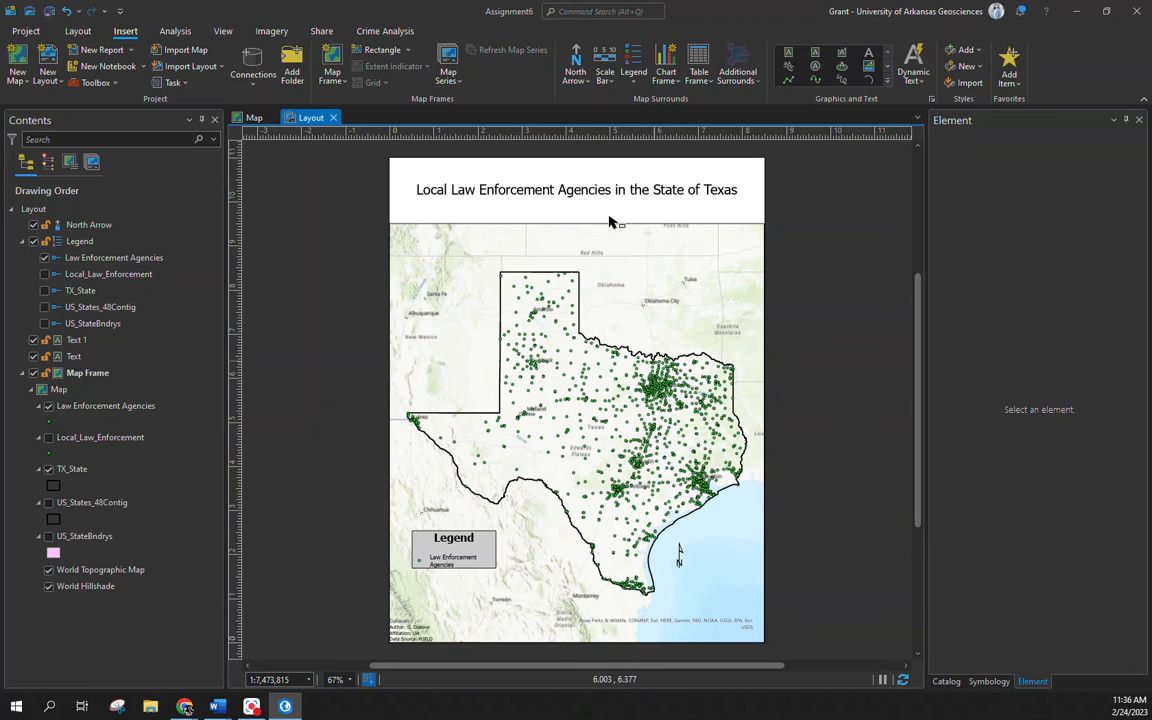
Insert an Imperial Scale Line 3 scale bar in the Gulf below the north arrow and nudge the arrow to about X 6.5, Y 2.0 in
{"action": "left_click", "coordinate": [604, 81]}
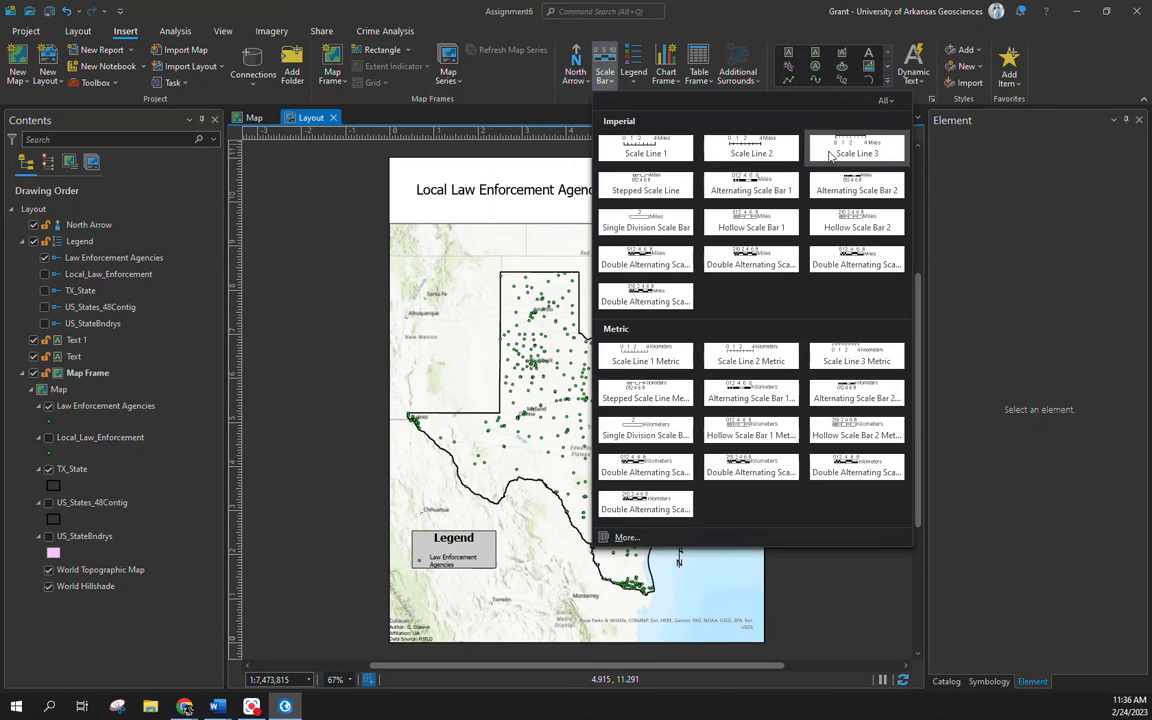
{"action": "left_click", "coordinate": [771, 140]}
{"action": "left_click_drag", "start_coordinate": [676, 580], "coordinate": [836, 584]}
{"action": "left_click", "coordinate": [830, 580]}
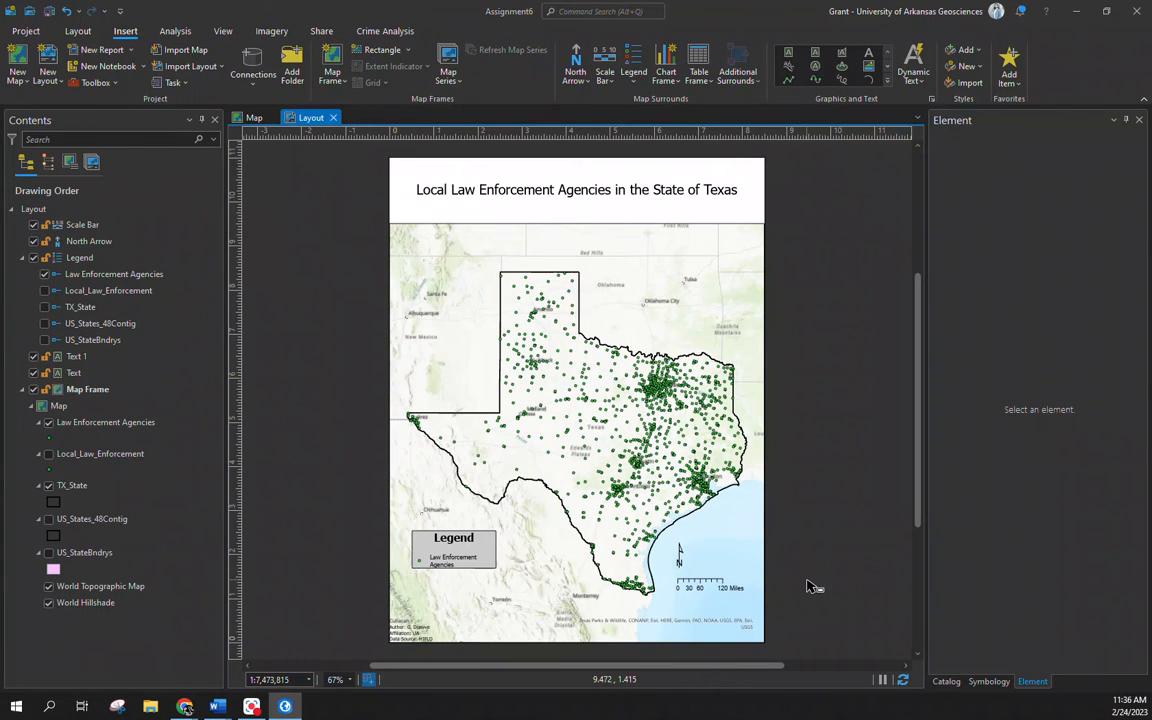
{"action": "left_click", "coordinate": [680, 556]}
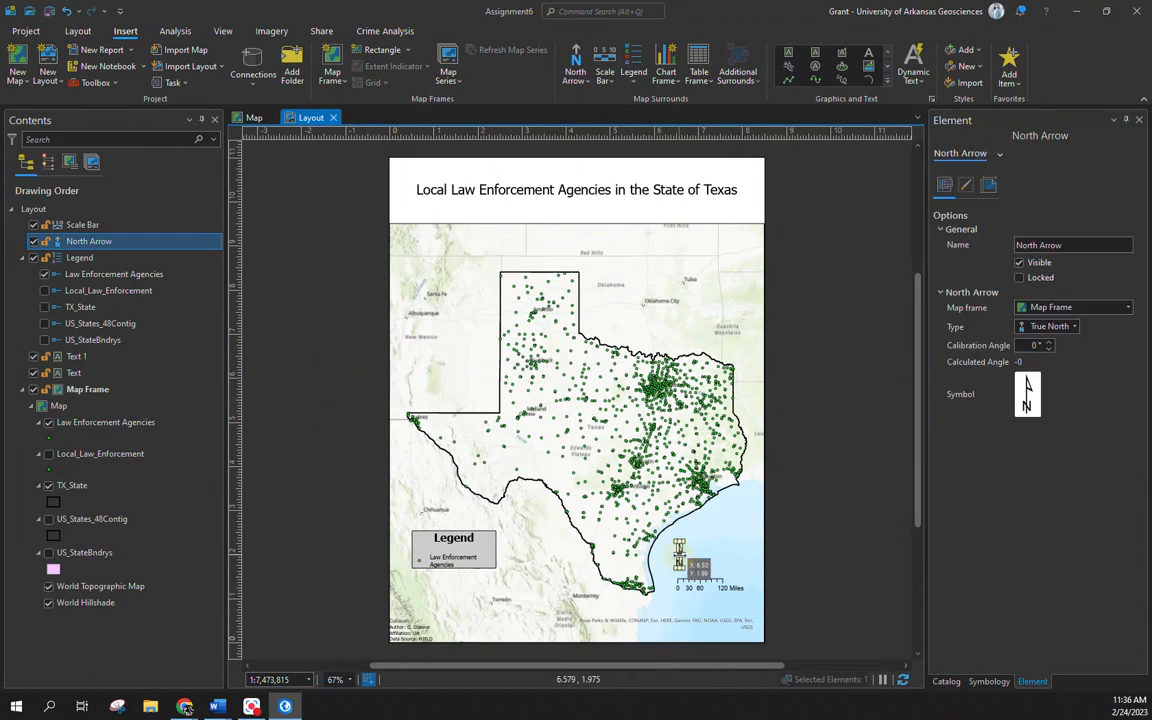
{"action": "left_click", "coordinate": [830, 537]}
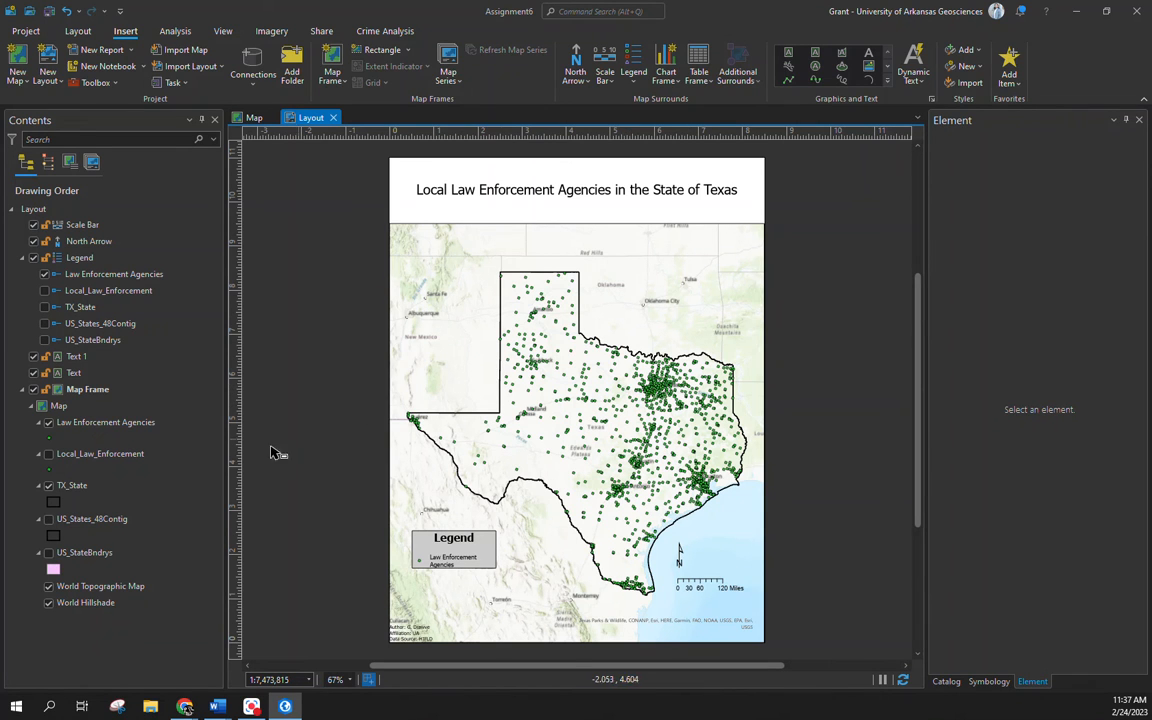
Search the point symbols for "police", compare the Icon Points Police symbol, and apply the POI-Small Police Station symbol to Law Enforcement Agencies
{"action": "left_click", "coordinate": [54, 440]}
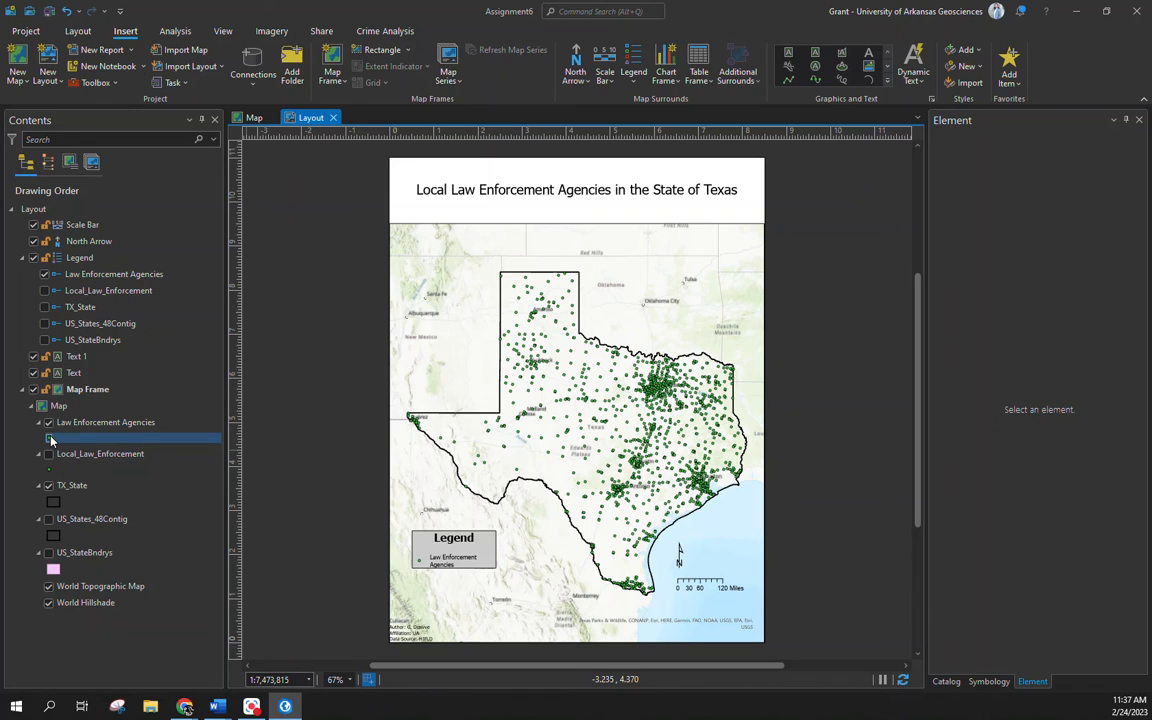
{"action": "left_click", "coordinate": [51, 439]}
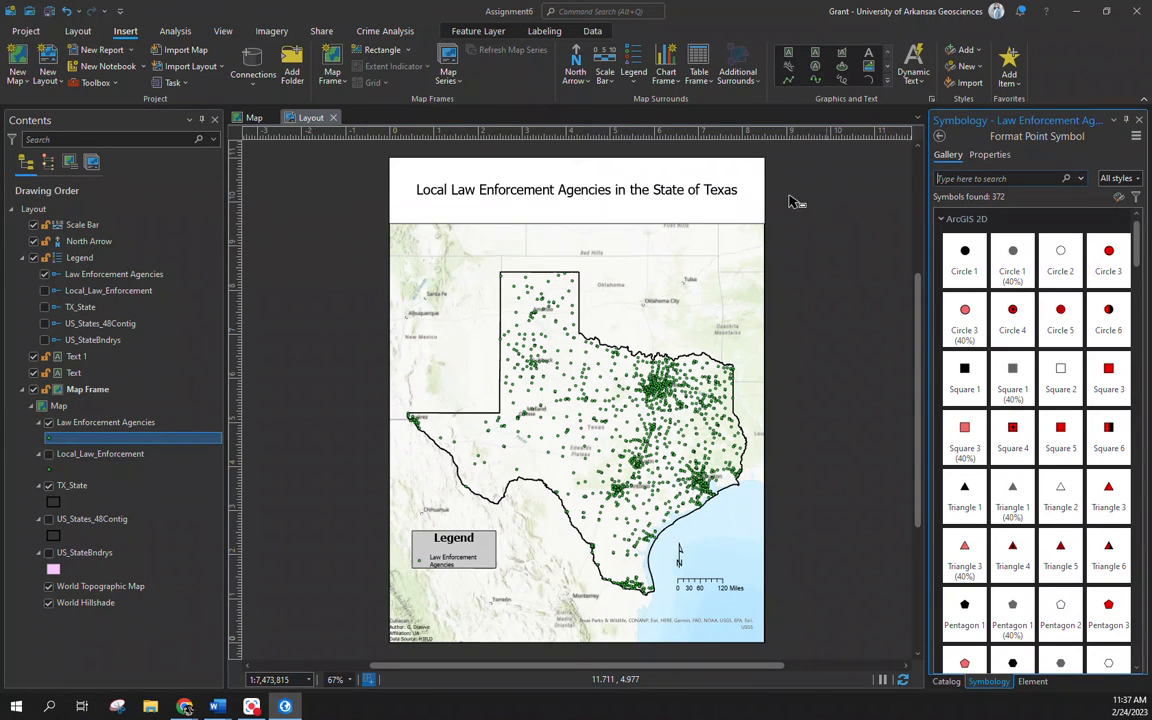
{"action": "left_click", "coordinate": [1004, 177]}
{"action": "type", "text": "police"}
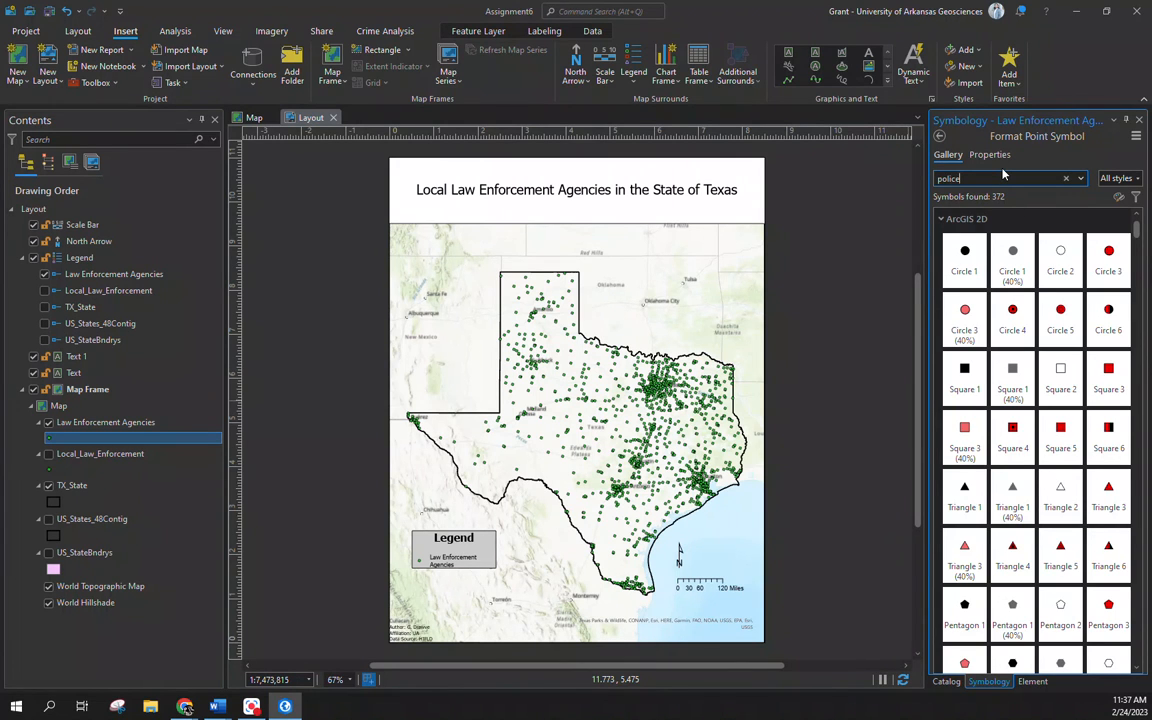
{"action": "key", "text": "Return"}
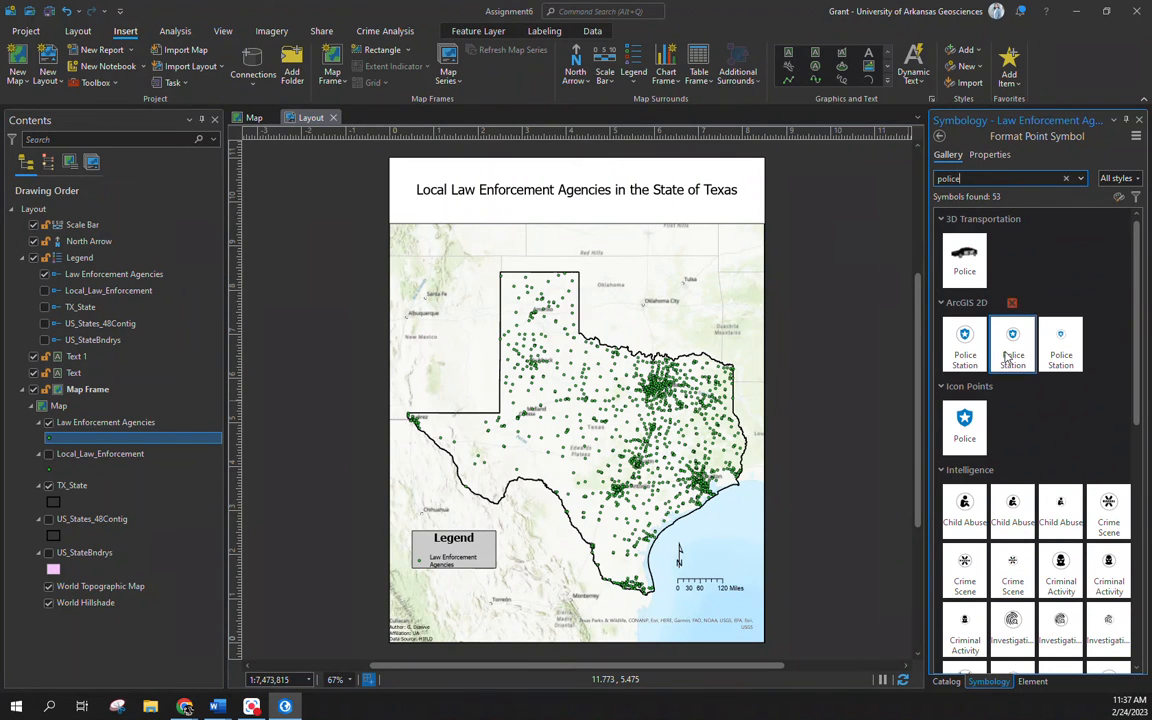
{"action": "left_click", "coordinate": [1055, 357]}
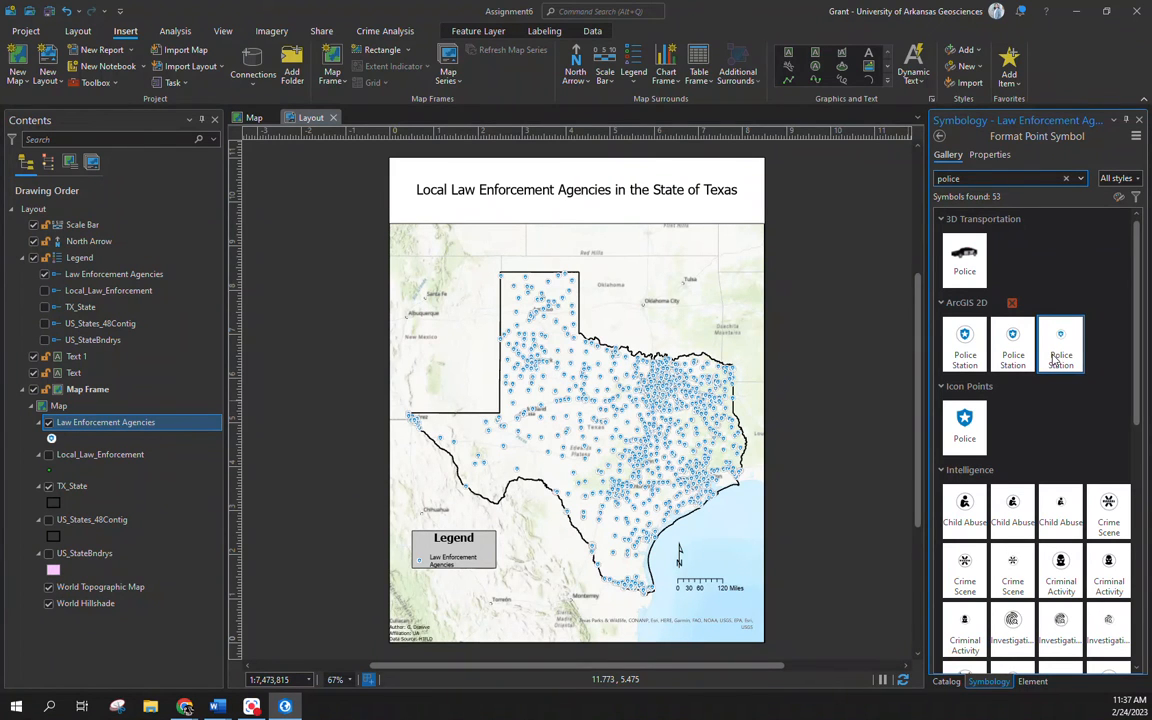
{"action": "left_click", "coordinate": [964, 425]}
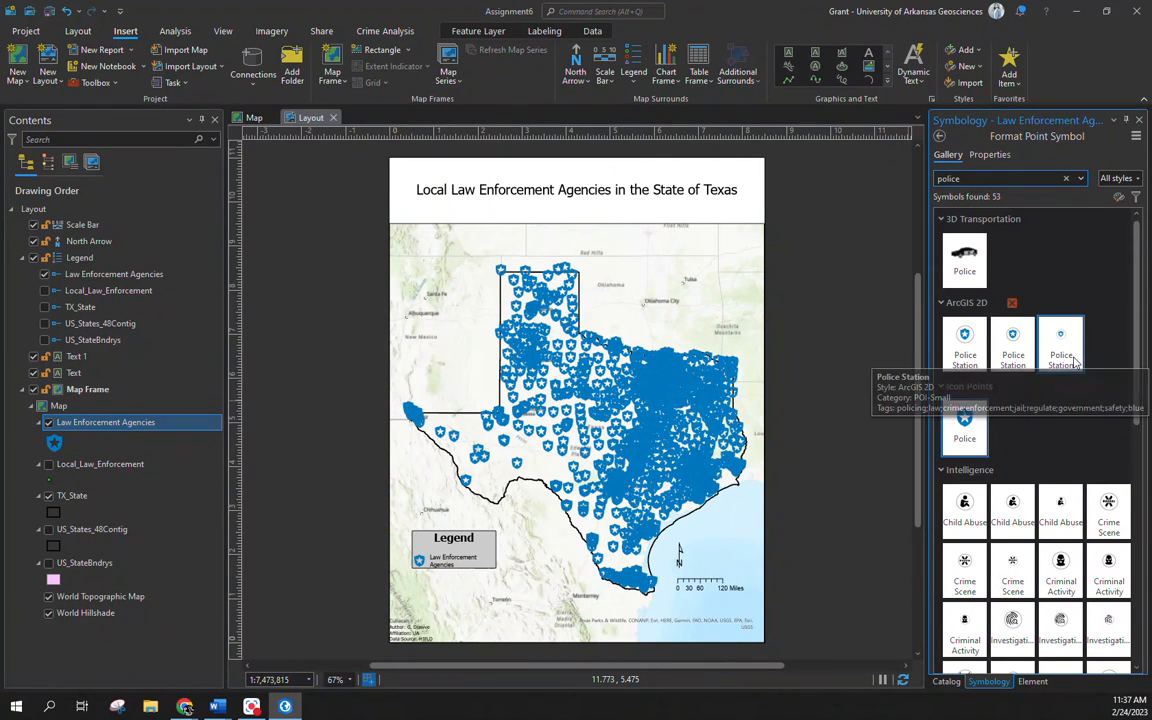
{"action": "left_click", "coordinate": [1073, 360]}
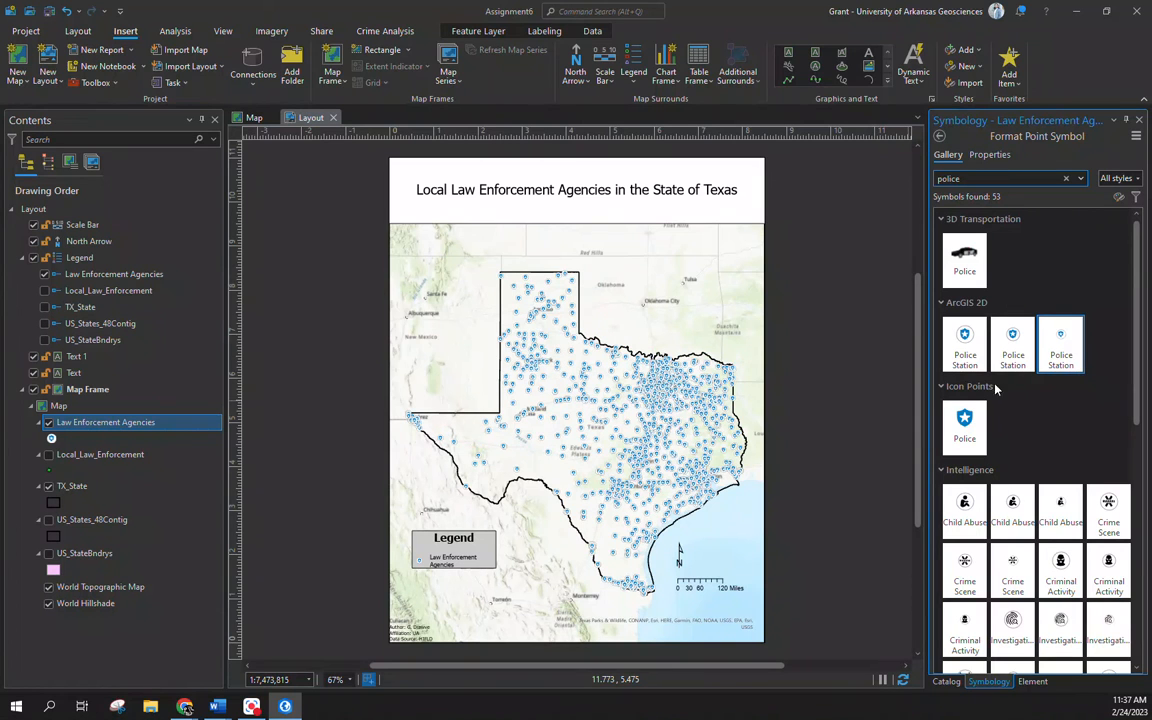
Set the Law Enforcement Agencies police symbols to bright orange and apply the color
{"action": "left_click", "coordinate": [999, 158]}
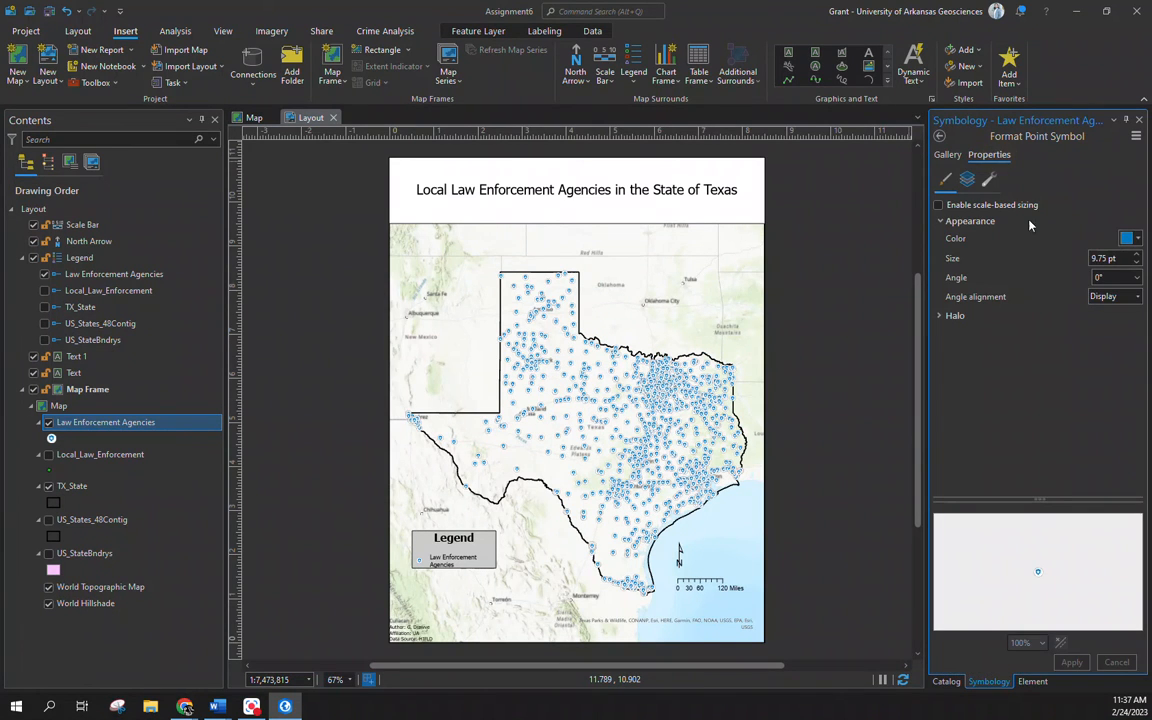
{"action": "left_click", "coordinate": [1130, 238]}
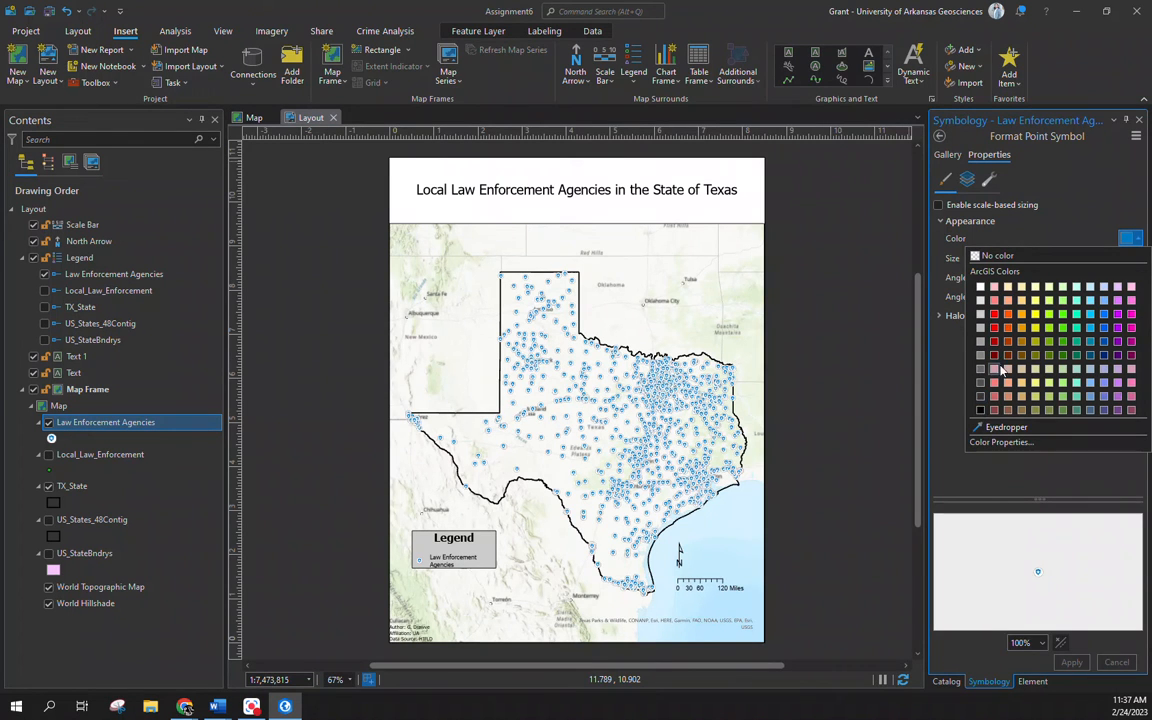
{"action": "left_click", "coordinate": [1008, 314]}
{"action": "left_click", "coordinate": [1072, 662]}
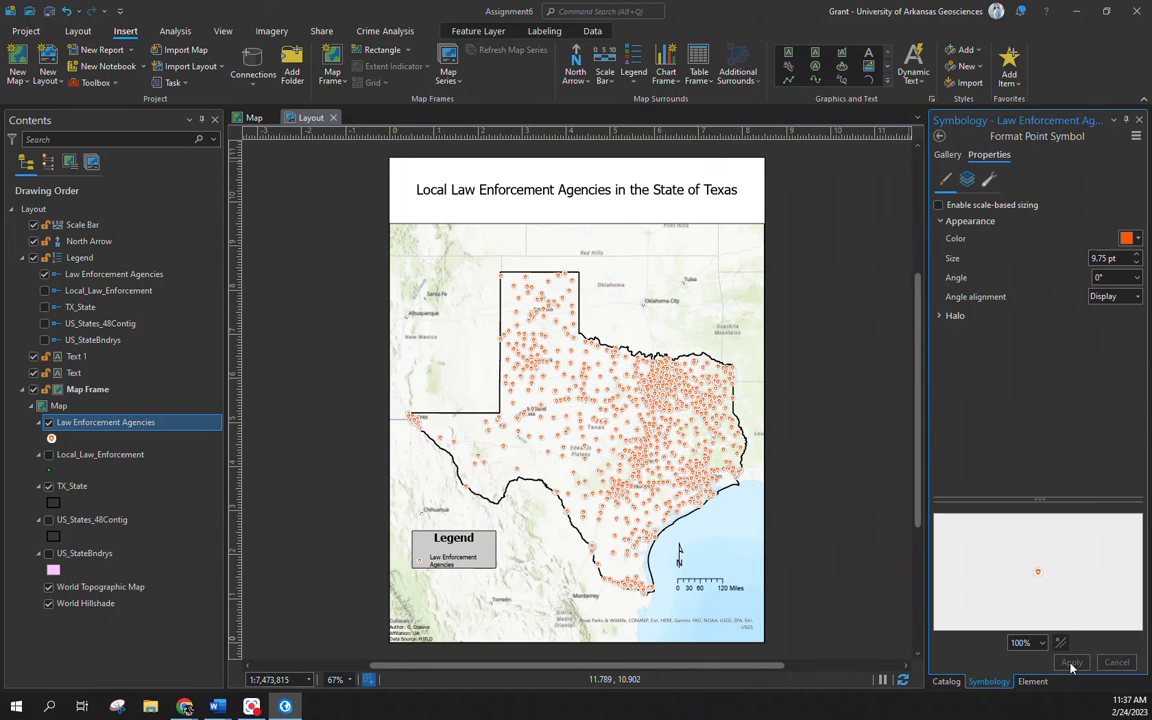
Try black for the Law Enforcement Agencies symbols, then return them to bright orange
{"action": "left_click", "coordinate": [1131, 238]}
{"action": "left_click", "coordinate": [981, 411]}
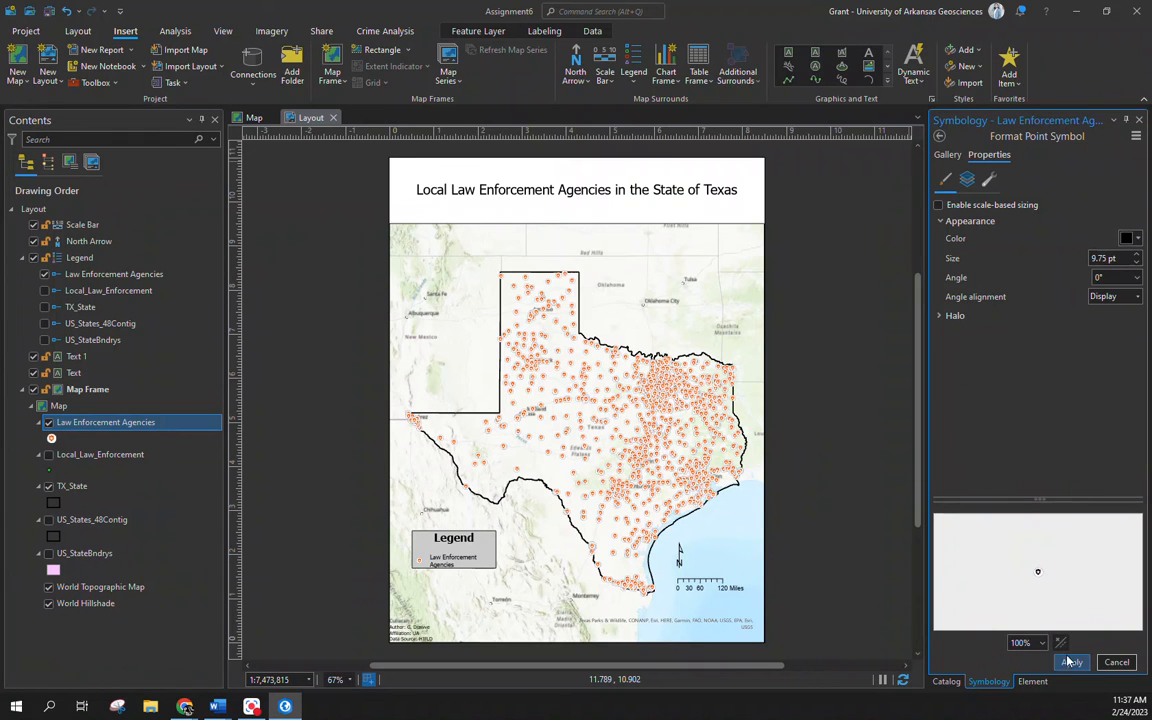
{"action": "left_click", "coordinate": [1070, 662]}
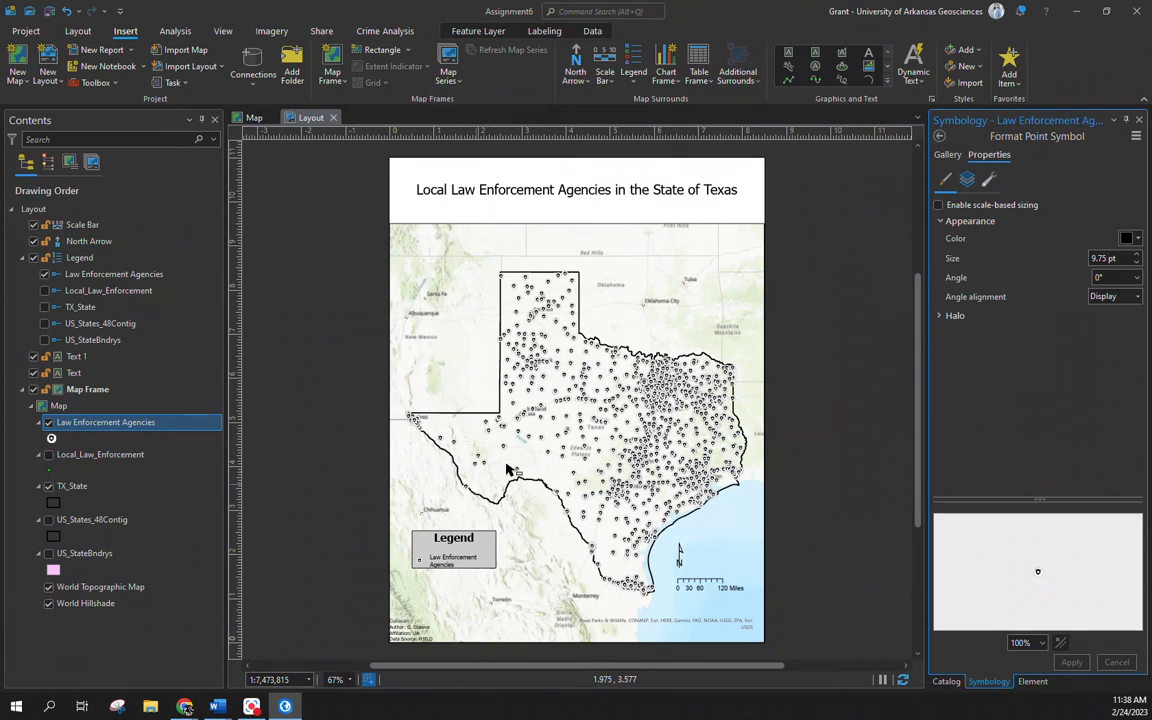
{"action": "left_click", "coordinate": [1128, 238]}
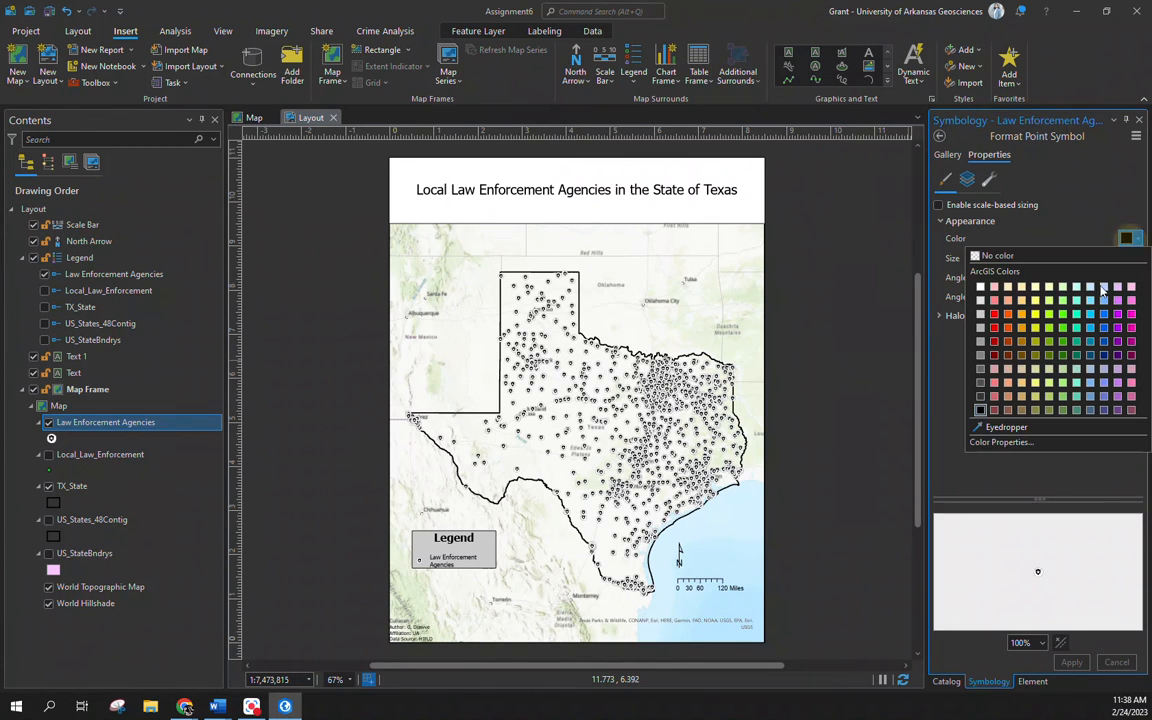
{"action": "left_click", "coordinate": [1008, 314]}
{"action": "left_click", "coordinate": [1071, 660]}
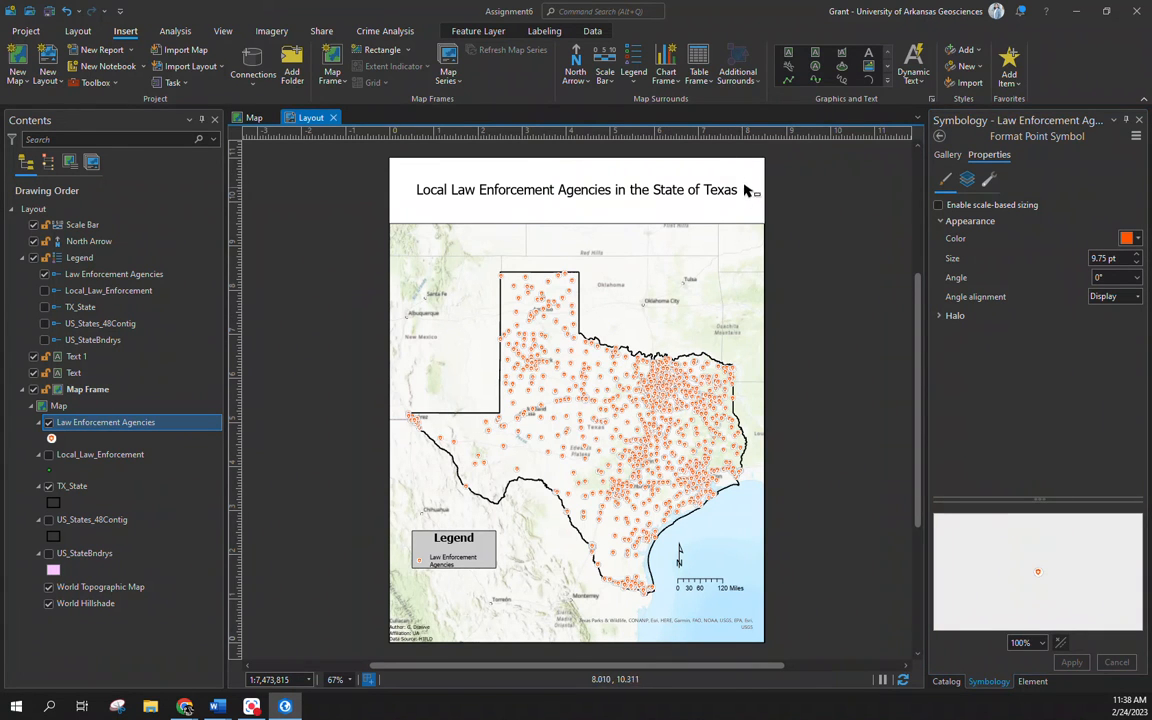
{"action": "left_click", "coordinate": [591, 251]}
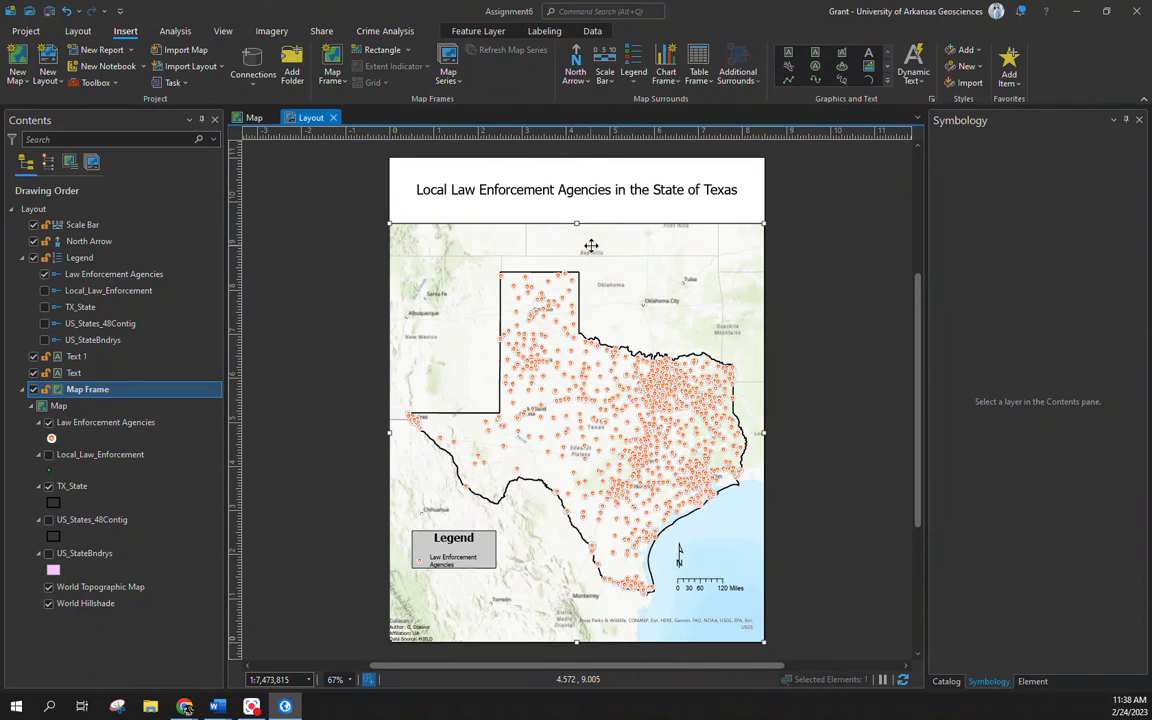
{"action": "left_click", "coordinate": [728, 200]}
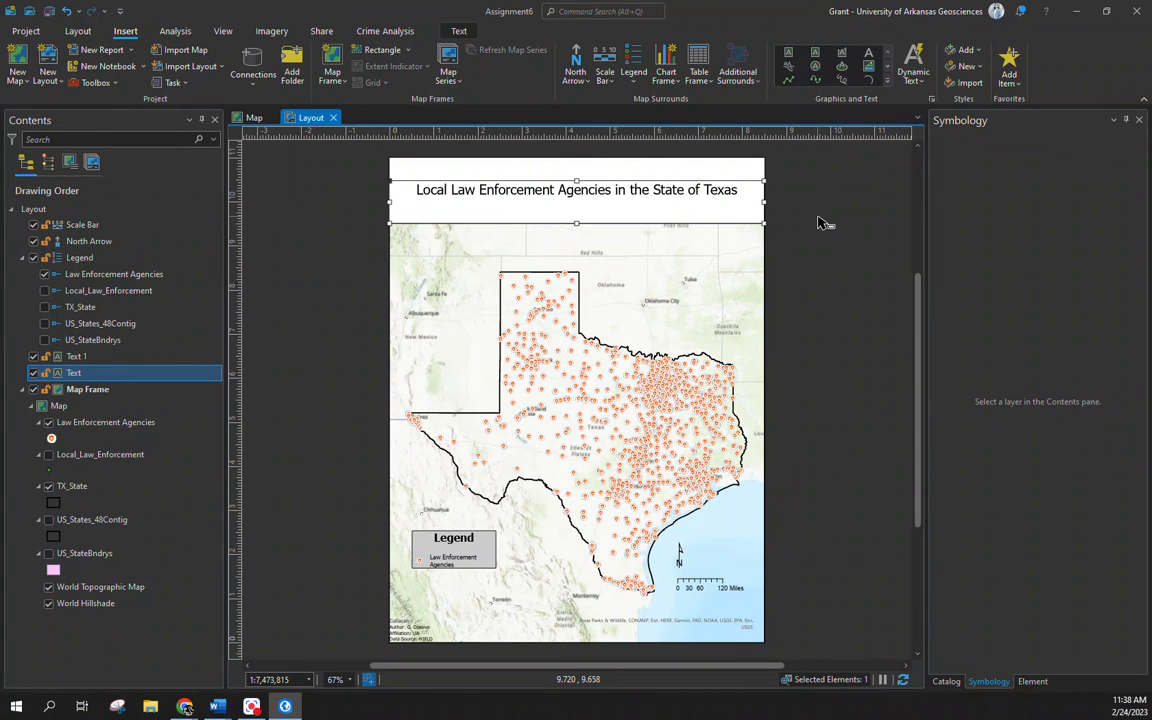
{"action": "left_click", "coordinate": [368, 266]}
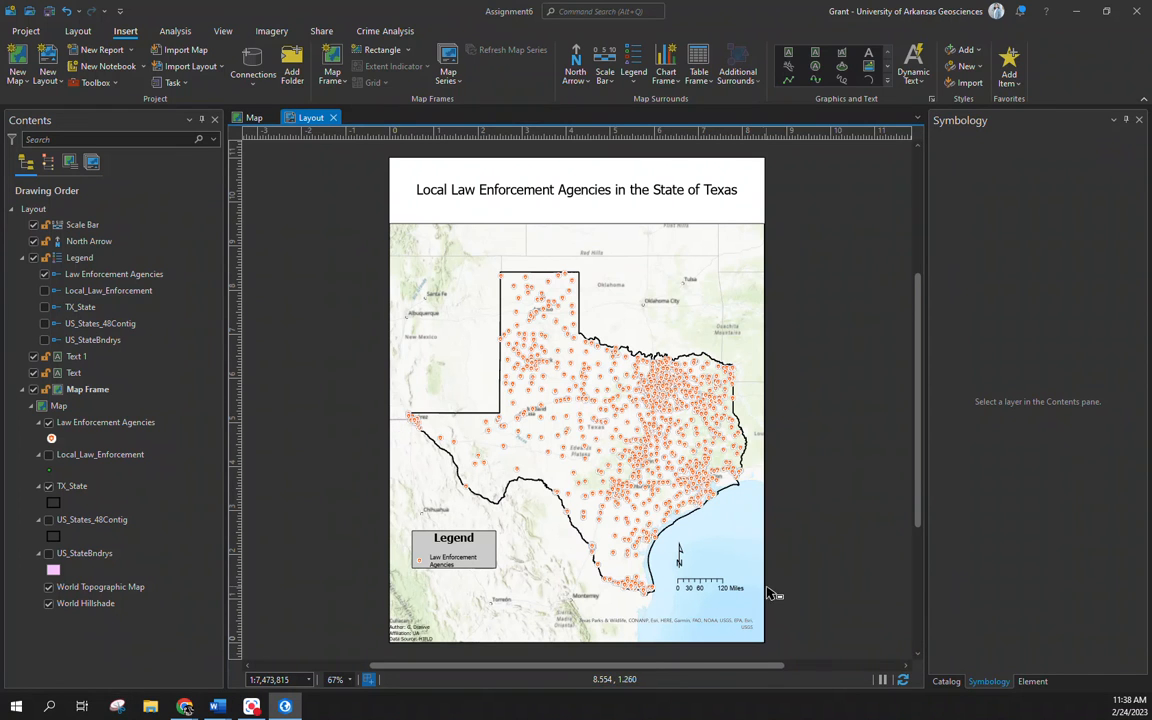
Start exporting the layout as a JPEG and choose Week6_Assignment in the Spatial course folder as the destination
{"action": "left_click", "coordinate": [320, 32]}
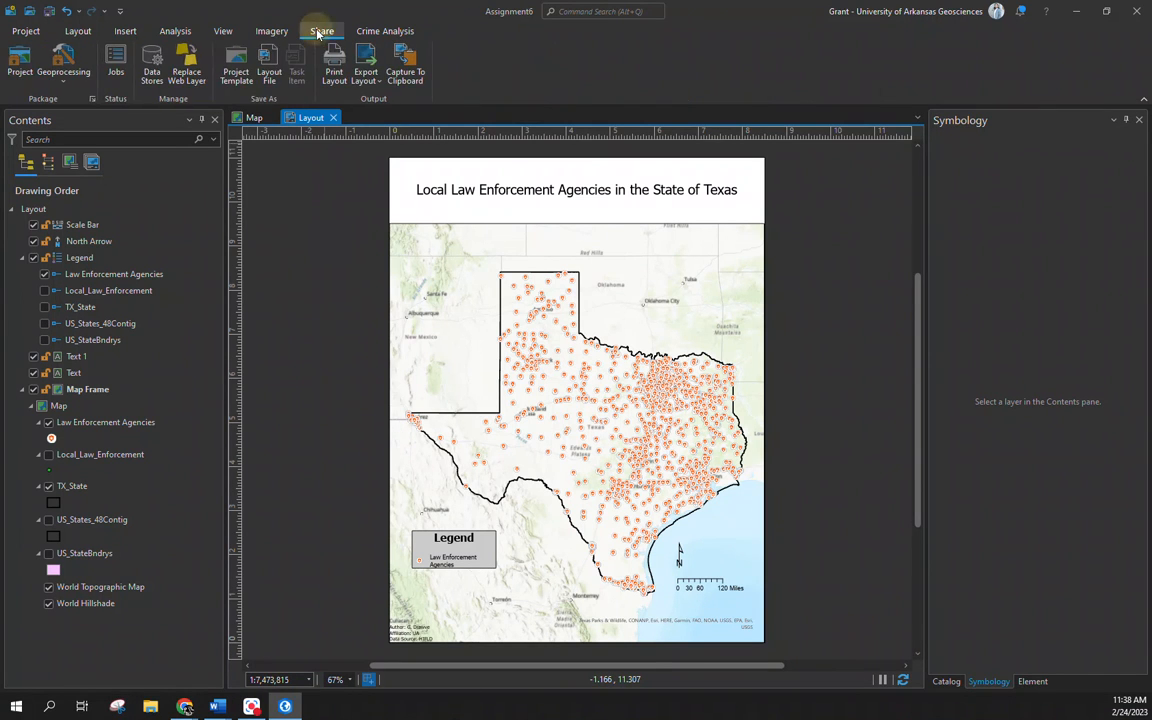
{"action": "left_click", "coordinate": [365, 80]}
{"action": "left_click", "coordinate": [364, 68]}
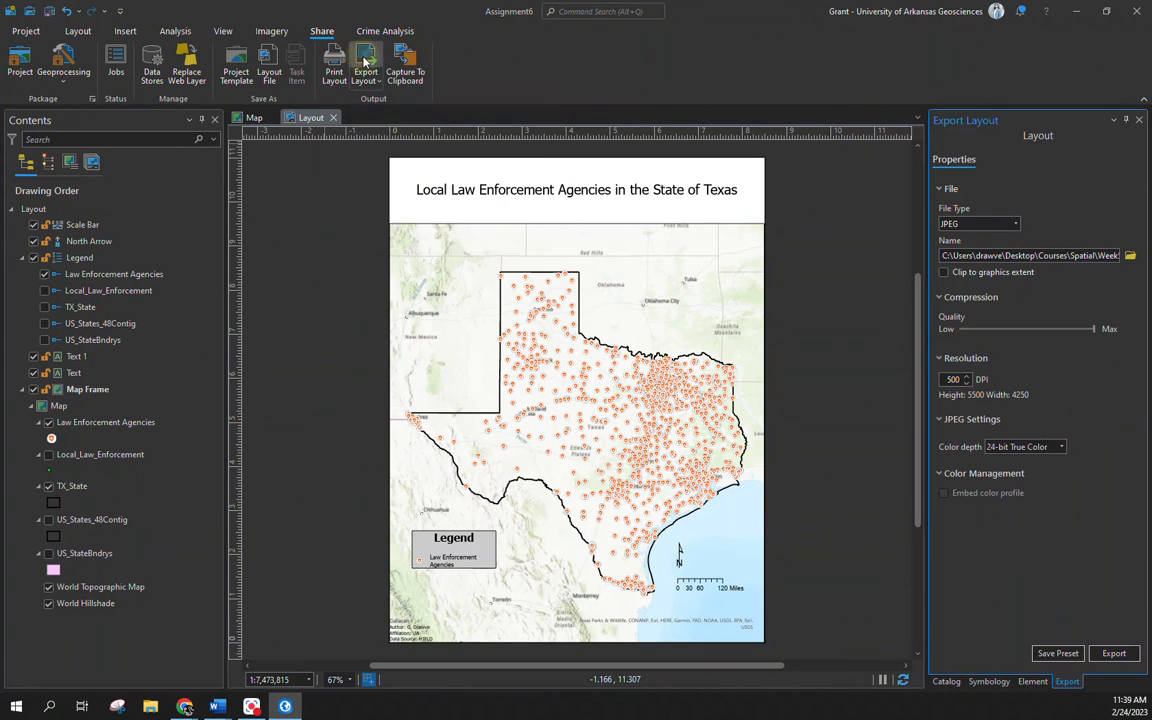
{"action": "left_click", "coordinate": [1130, 255]}
{"action": "left_click", "coordinate": [441, 125]}
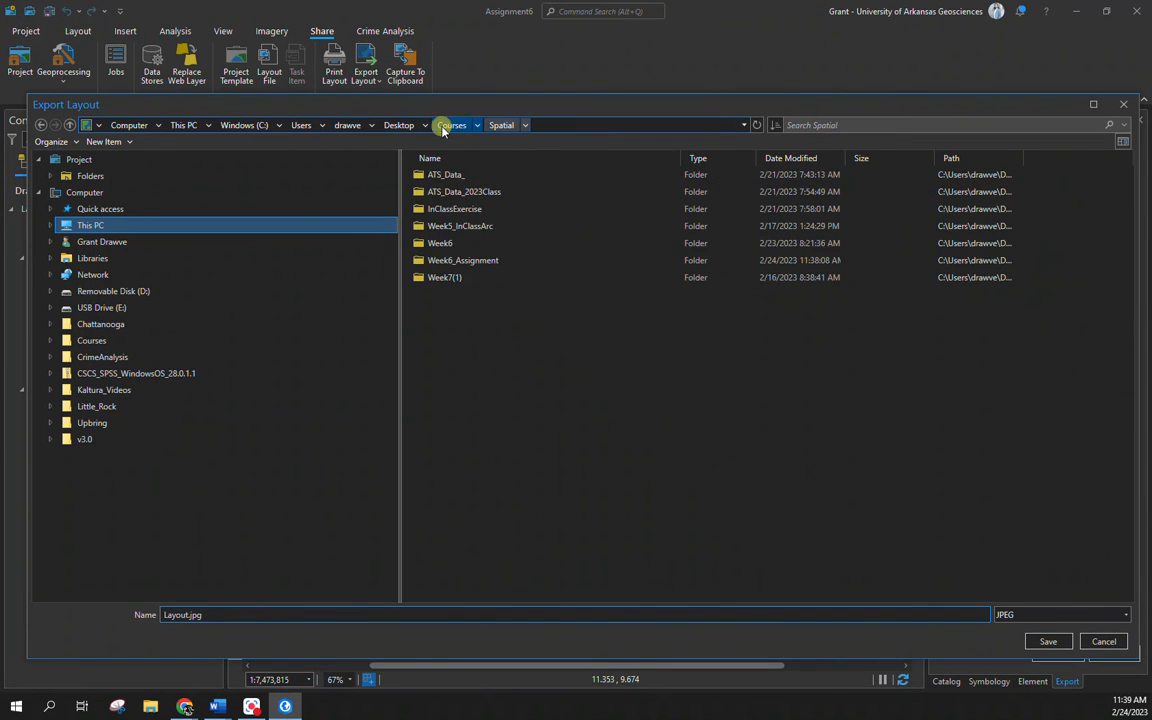
{"action": "left_click", "coordinate": [462, 260]}
{"action": "double_click", "coordinate": [462, 260]}
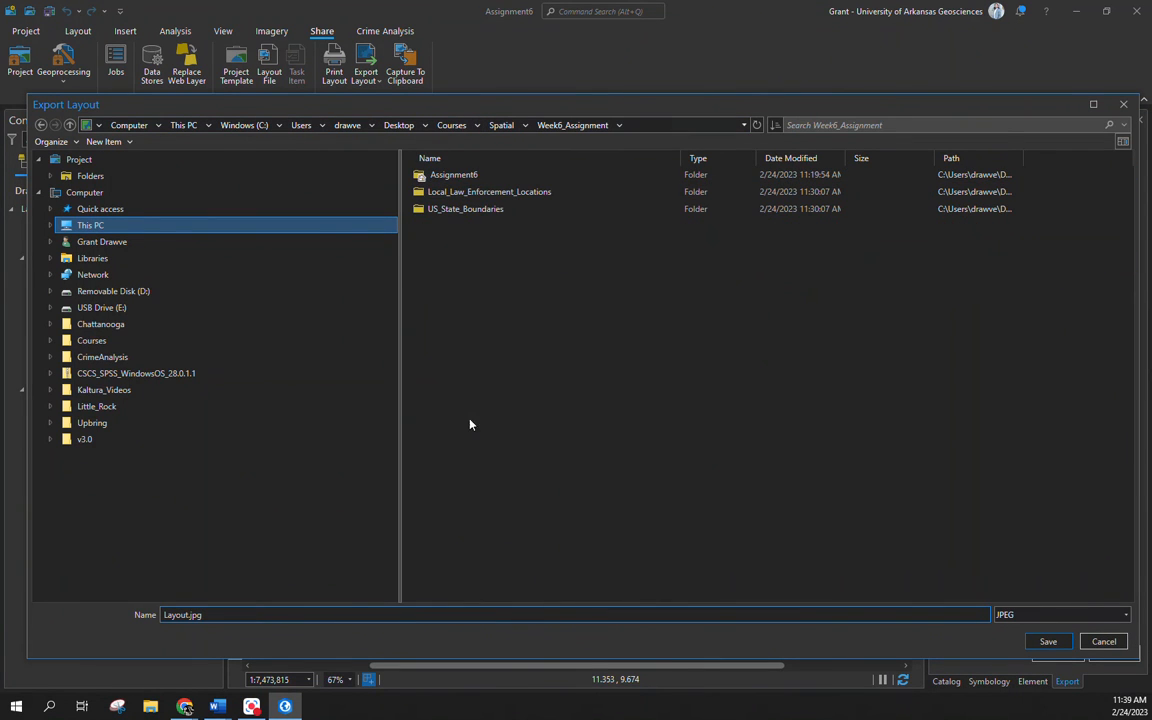
Name the output file TX_Agency_Example, save the name and export the layout as a JPEG
{"action": "left_click", "coordinate": [439, 612]}
{"action": "key", "text": "ctrl+a"}
{"action": "type", "text": "TX-Agricl"}
{"action": "key", "text": "BackSpace"}
{"action": "key", "text": "BackSpace"}
{"action": "key", "text": "BackSpace"}
{"action": "key", "text": "BackSpace"}
{"action": "key", "text": "BackSpace"}
{"action": "key", "text": "BackSpace"}
{"action": "key", "text": "BackSpace"}
{"action": "key", "text": "BackSpace"}
{"action": "key", "text": "BackSpace"}
{"action": "type", "text": "T"}
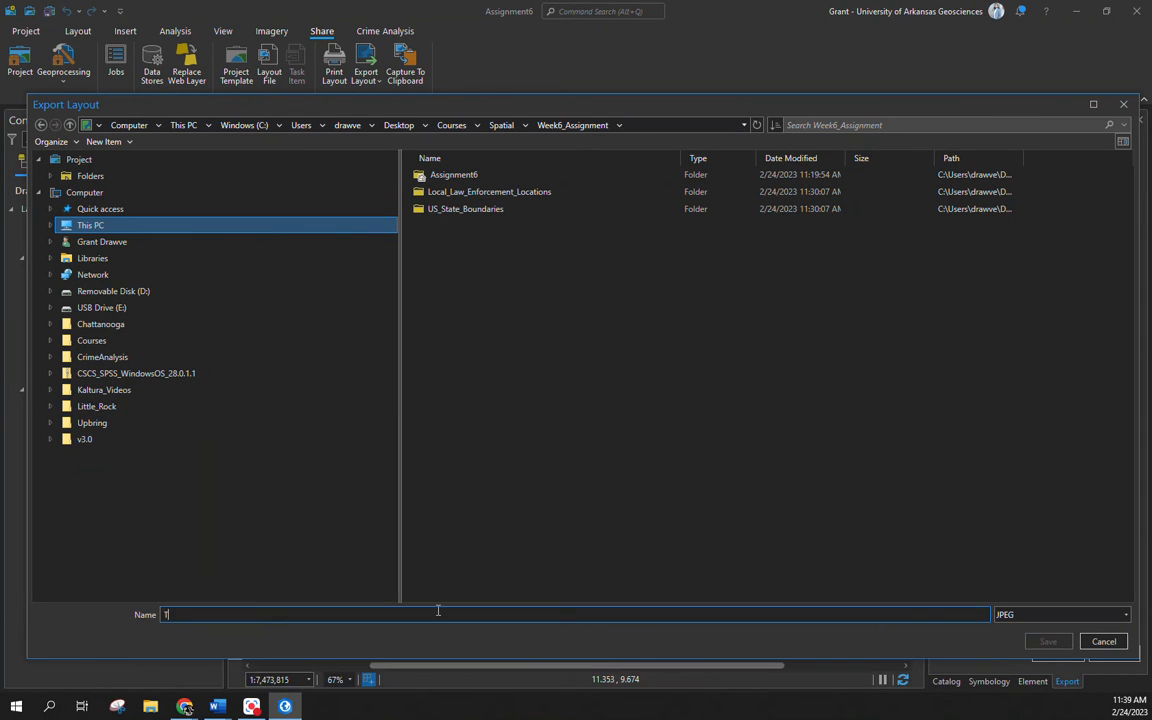
{"action": "type", "text": "X_Agency_"}
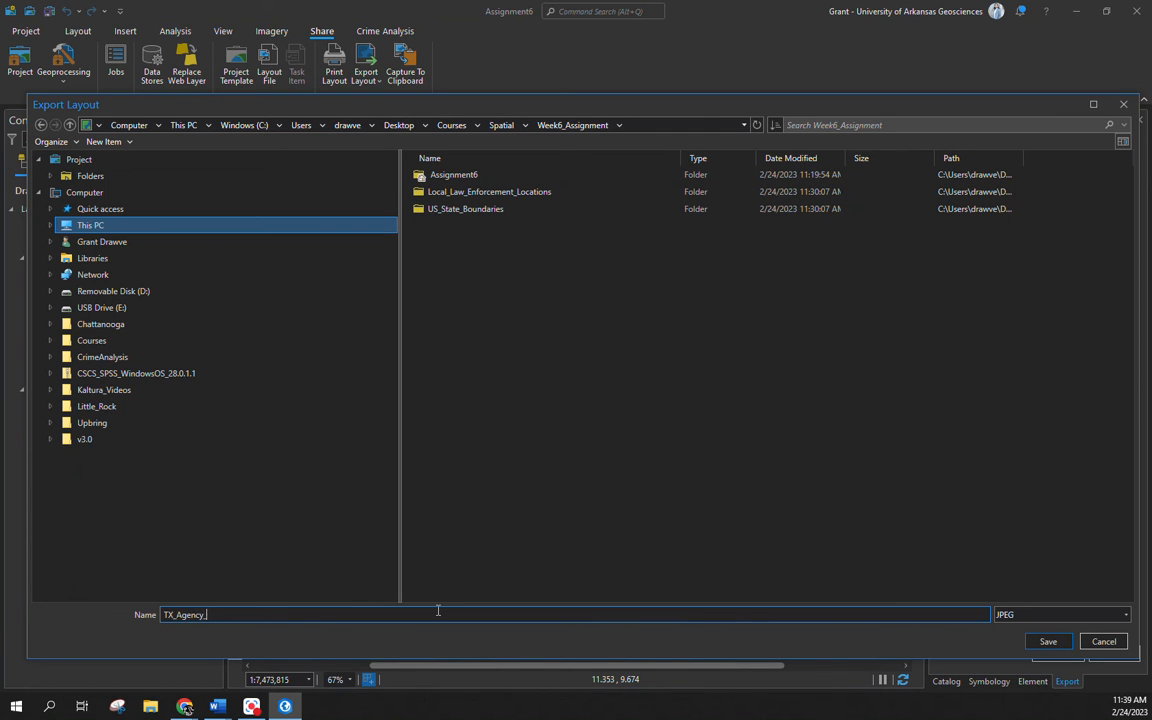
{"action": "type", "text": "Example"}
{"action": "left_click", "coordinate": [1047, 642]}
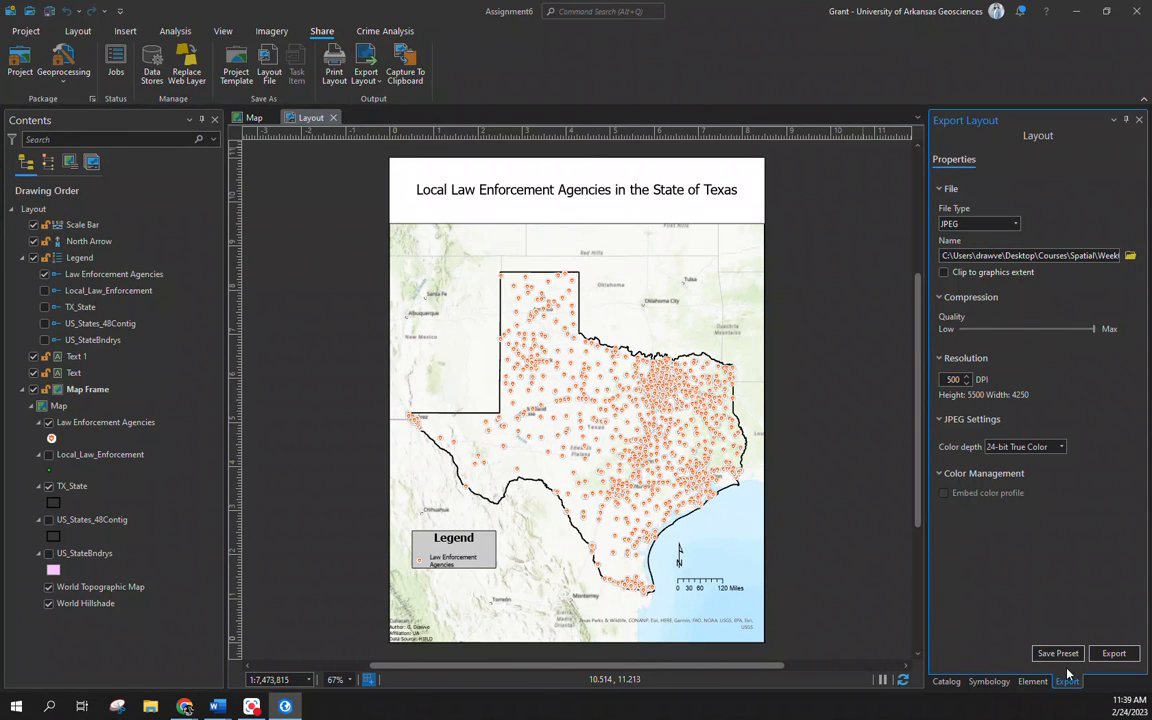
{"action": "left_click", "coordinate": [1112, 653]}
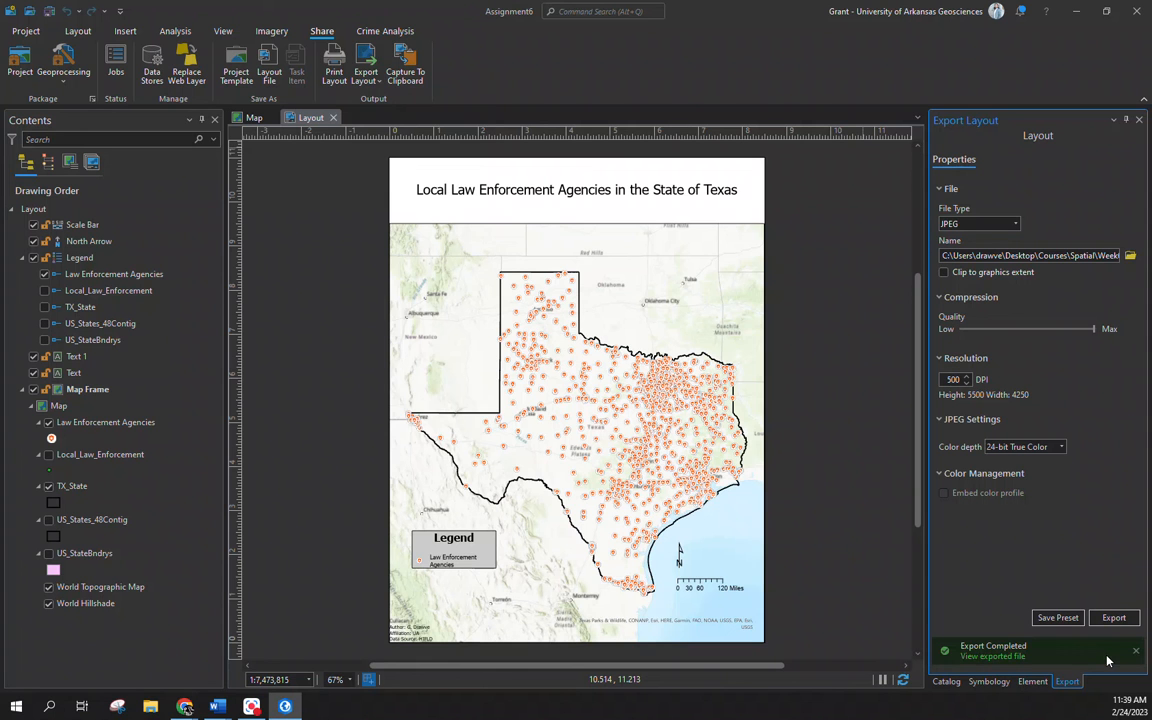
Open TX_Agency_Example from the Week6_Assignment folder in File Explorer to inspect the exported map, close it and return to ArcGIS Pro
{"action": "left_click", "coordinate": [150, 706]}
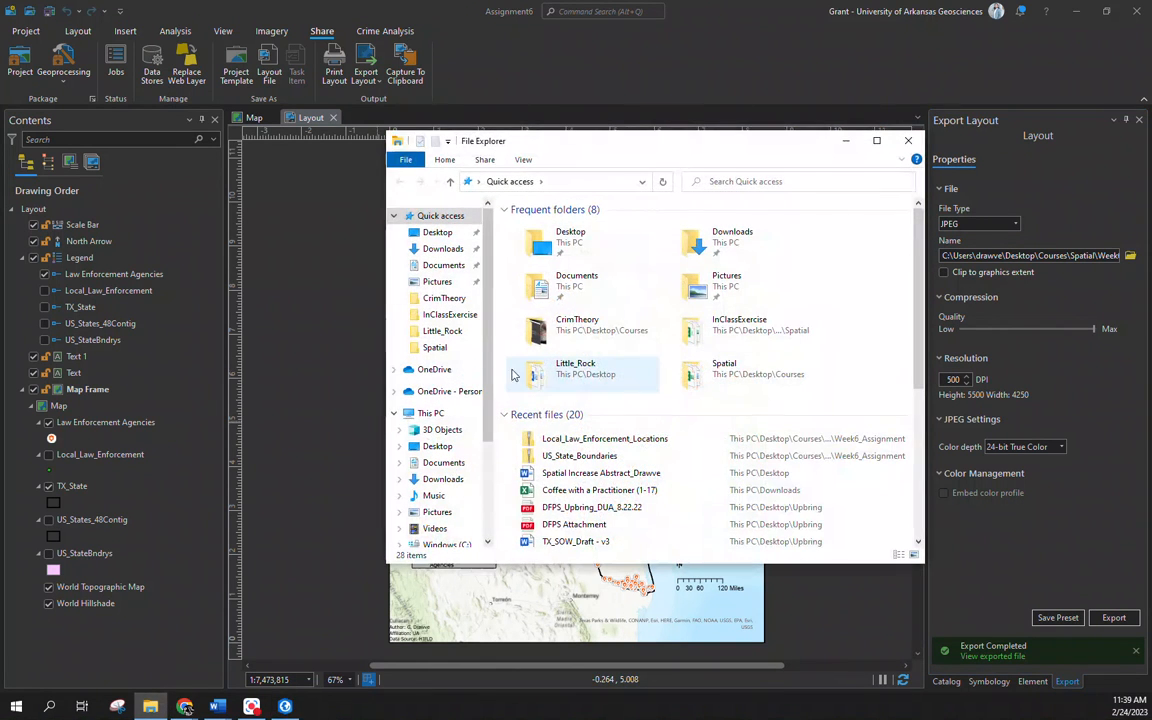
{"action": "double_click", "coordinate": [705, 370]}
{"action": "double_click", "coordinate": [557, 297]}
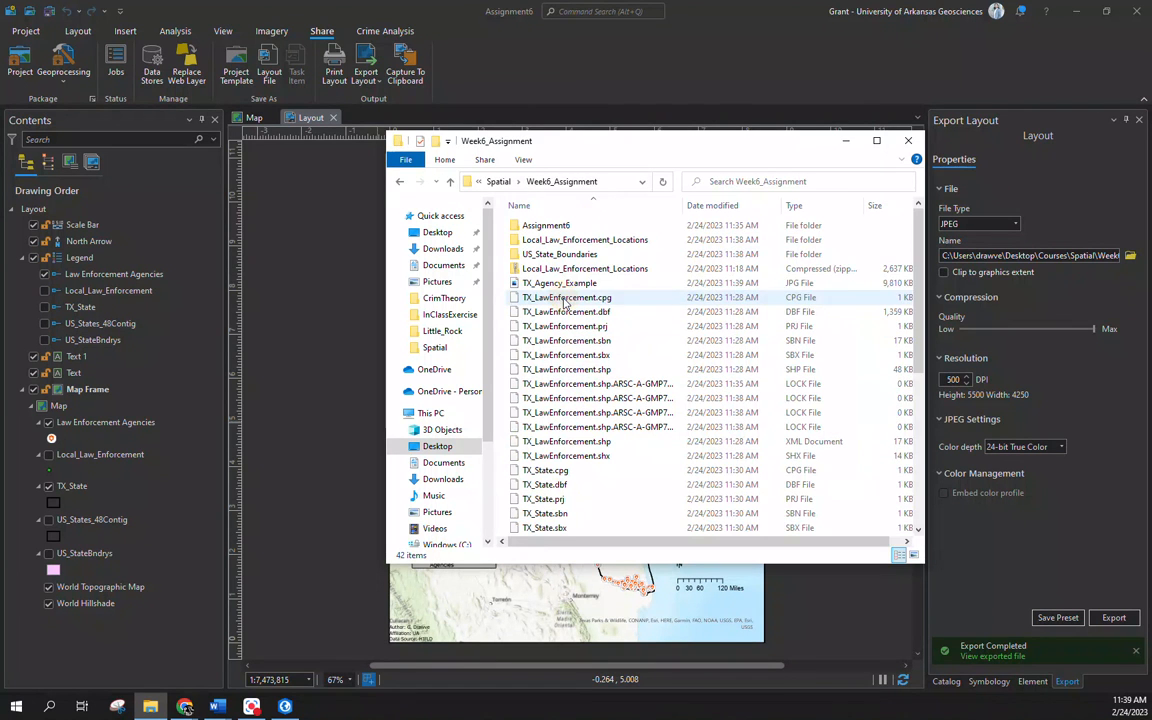
{"action": "left_click", "coordinate": [562, 284]}
{"action": "double_click", "coordinate": [563, 285]}
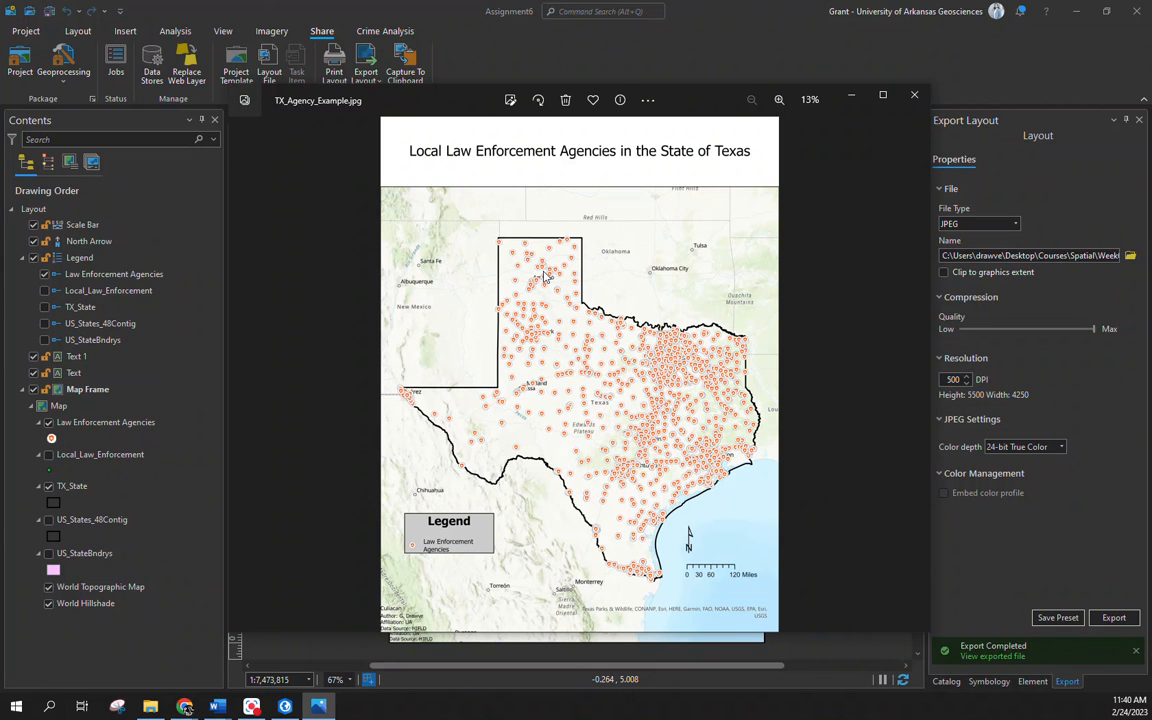
{"action": "left_click", "coordinate": [914, 97]}
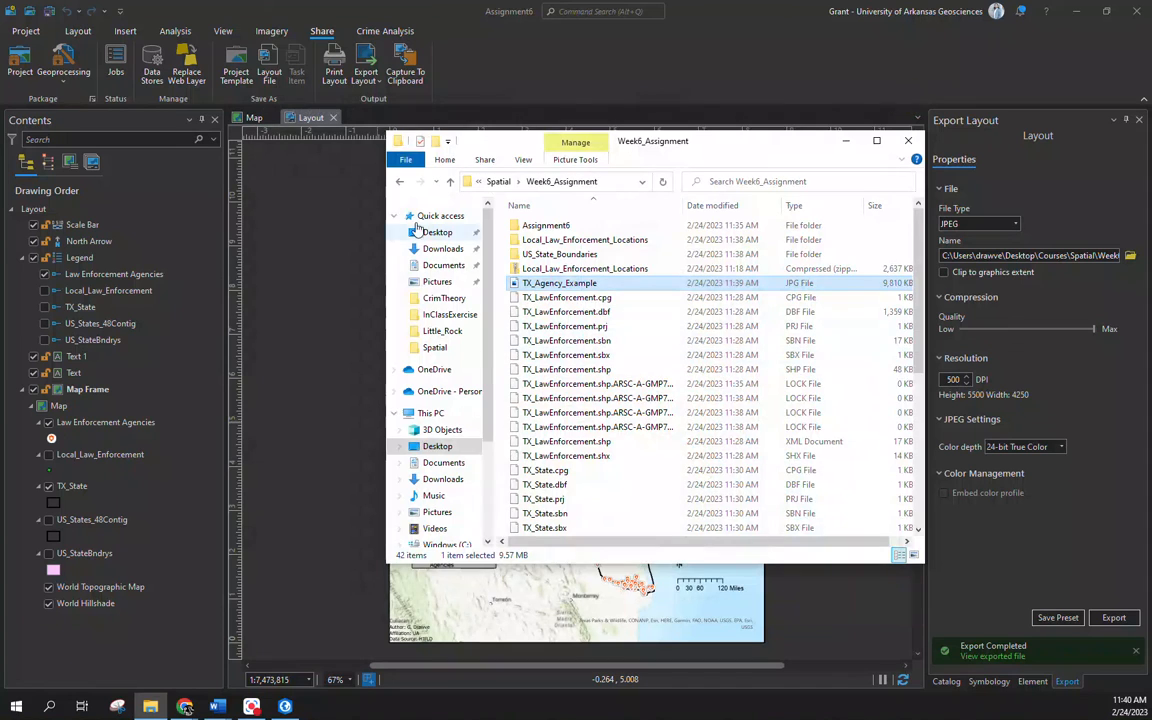
{"action": "left_click", "coordinate": [424, 44]}
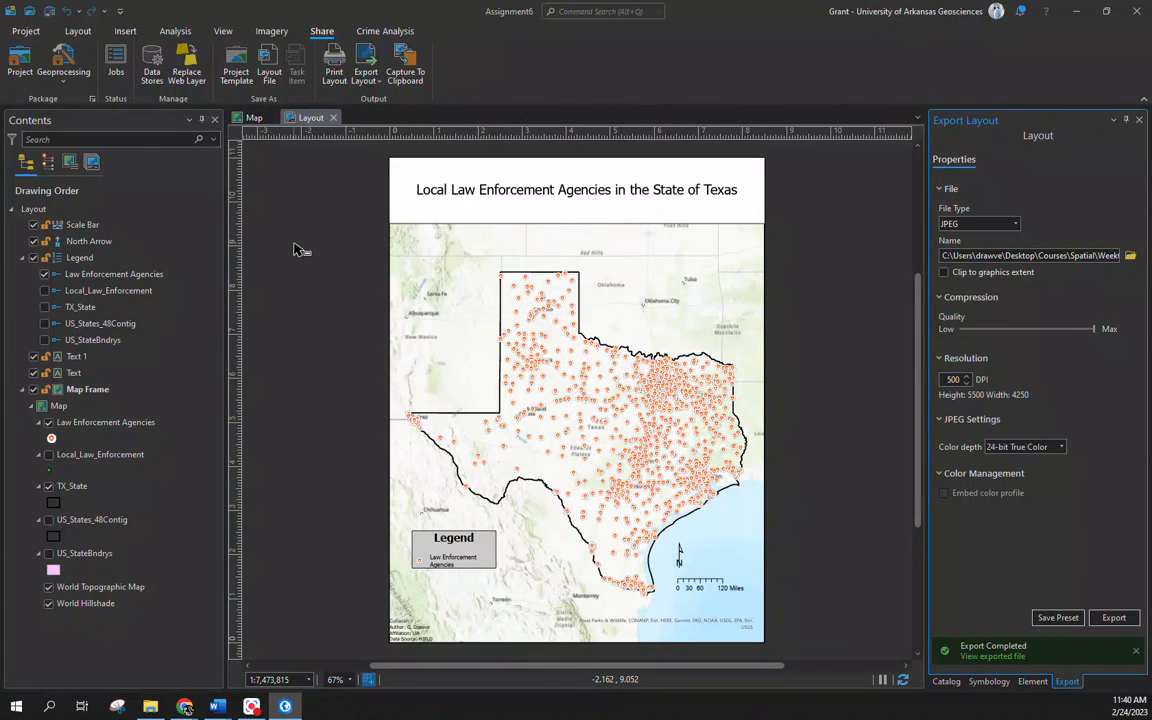